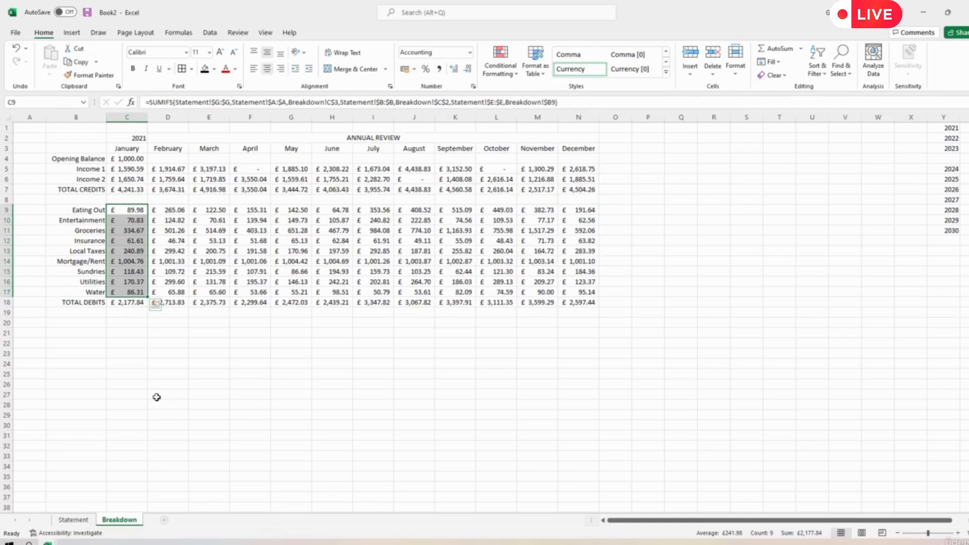
Label the row beneath TOTAL DEBITS as BALANCE in cell B19
{"action": "left_click", "coordinate": [78, 324]}
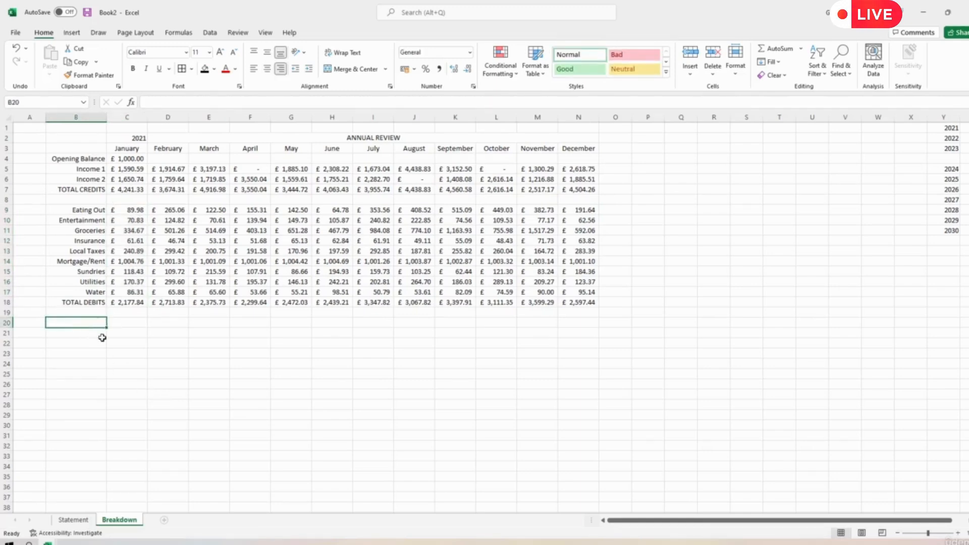
{"action": "left_click", "coordinate": [77, 312]}
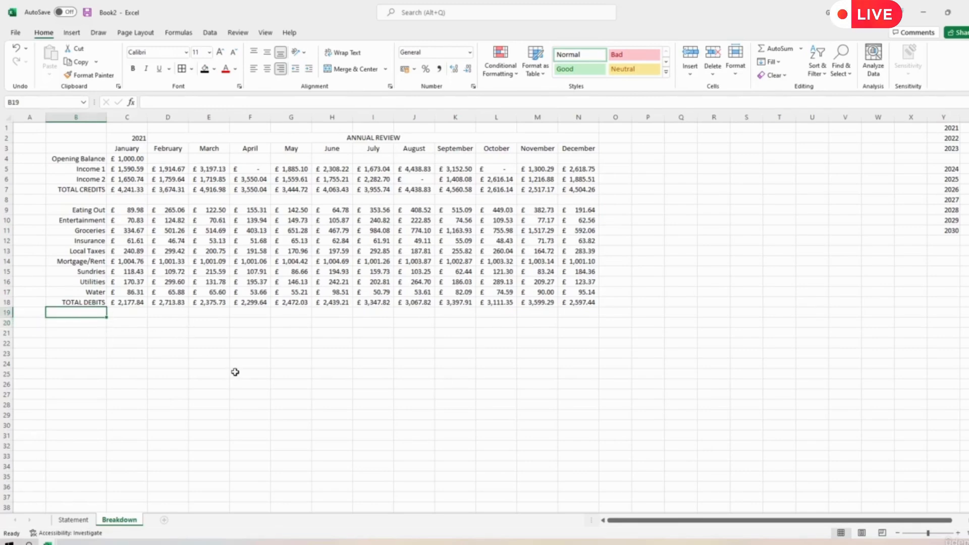
{"action": "type", "text": "BALANCE"}
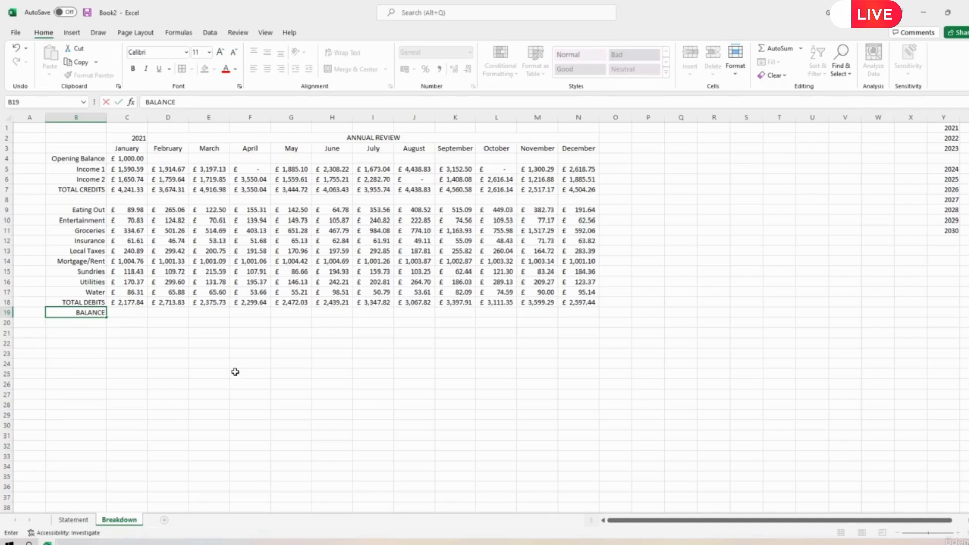
{"action": "key", "text": "Return"}
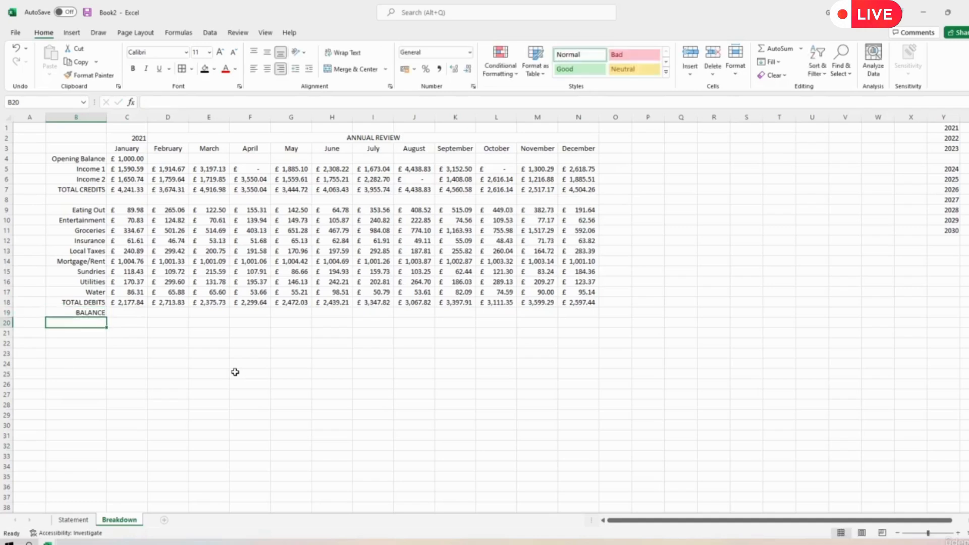
Calculate January's balance in C19 as total credits minus total debits (=C7-C18) and fill the formula across to December in N19
{"action": "left_click", "coordinate": [131, 312]}
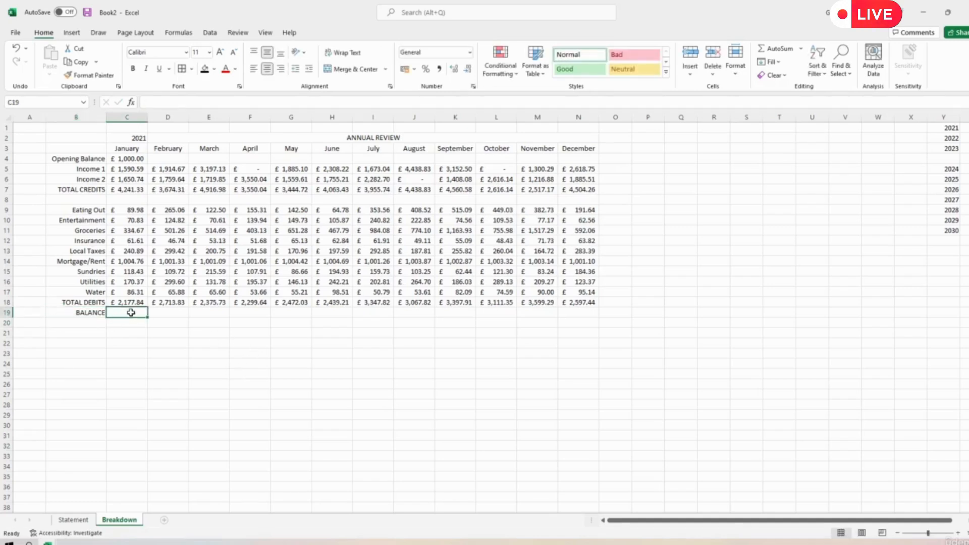
{"action": "type", "text": "="}
{"action": "left_click", "coordinate": [132, 190]}
{"action": "type", "text": "-"}
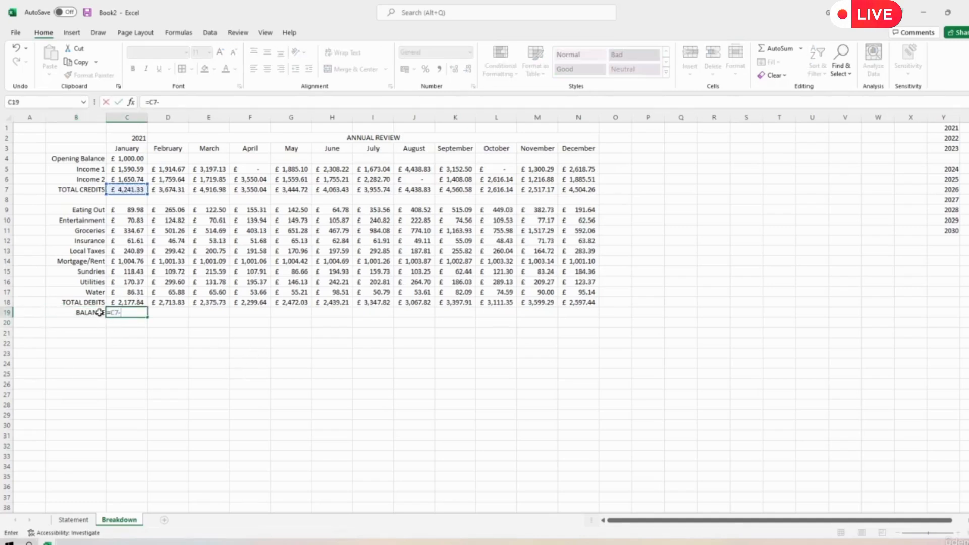
{"action": "left_click", "coordinate": [126, 302]}
{"action": "key", "text": "Return"}
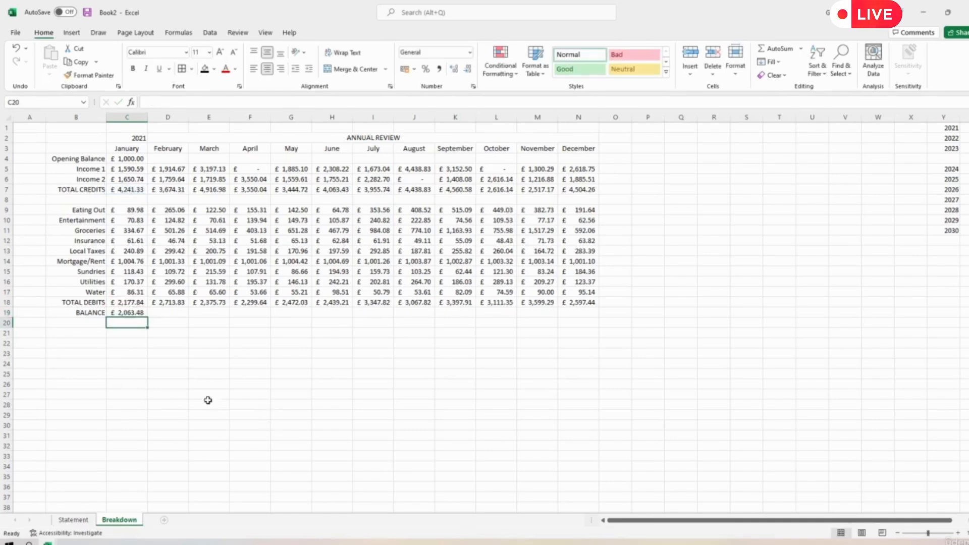
{"action": "left_click", "coordinate": [137, 314]}
{"action": "left_click_drag", "start_coordinate": [149, 319], "coordinate": [590, 323]}
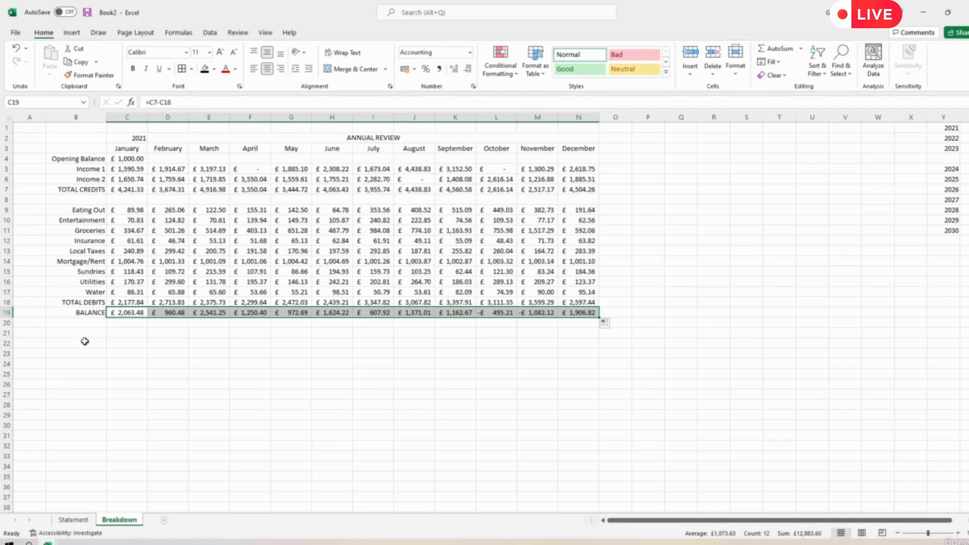
{"action": "left_click", "coordinate": [123, 344]}
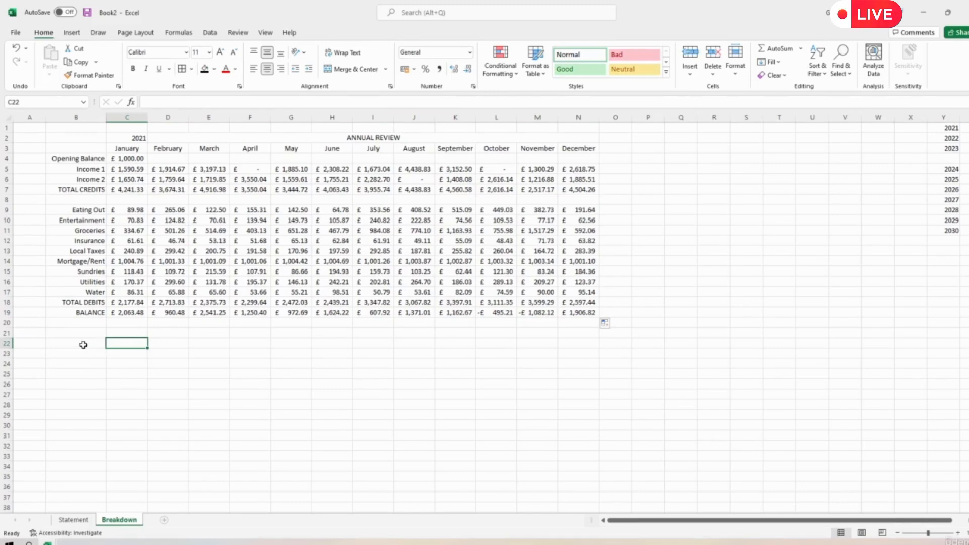
{"action": "left_click", "coordinate": [135, 136]}
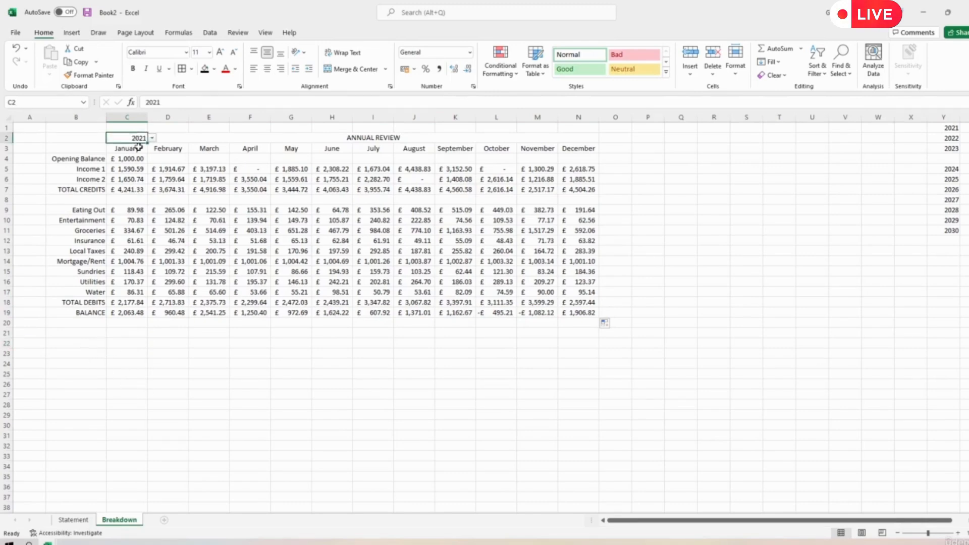
{"action": "key", "text": "Down"}
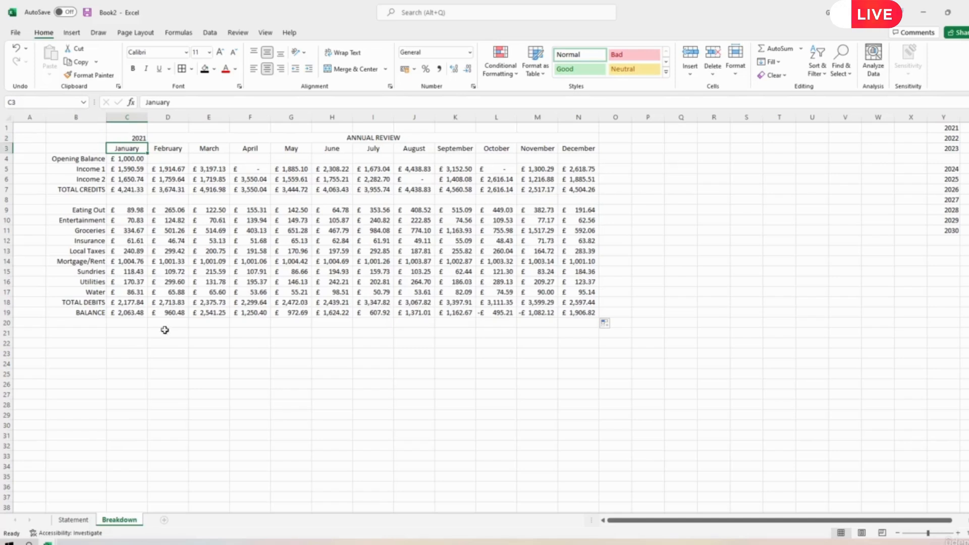
{"action": "left_click", "coordinate": [123, 342]}
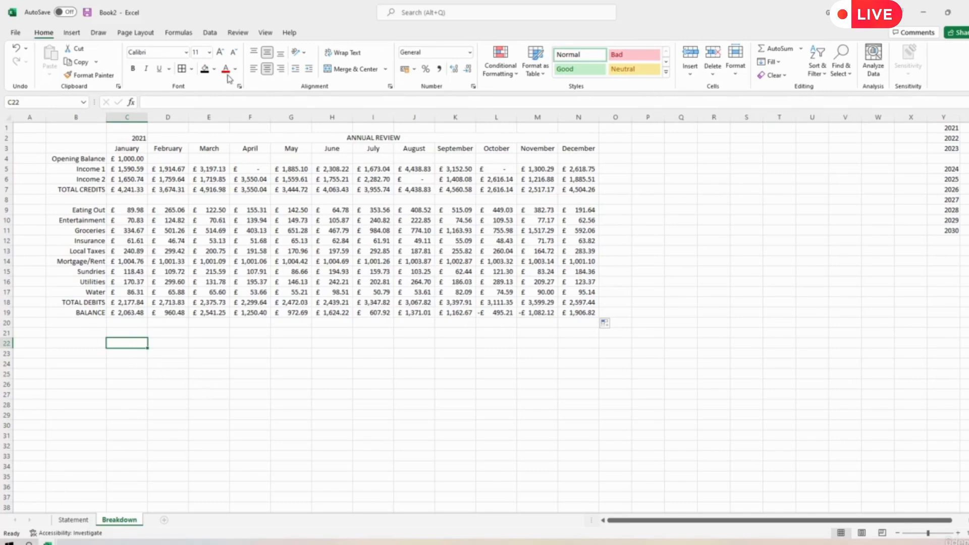
{"action": "left_click", "coordinate": [72, 33]}
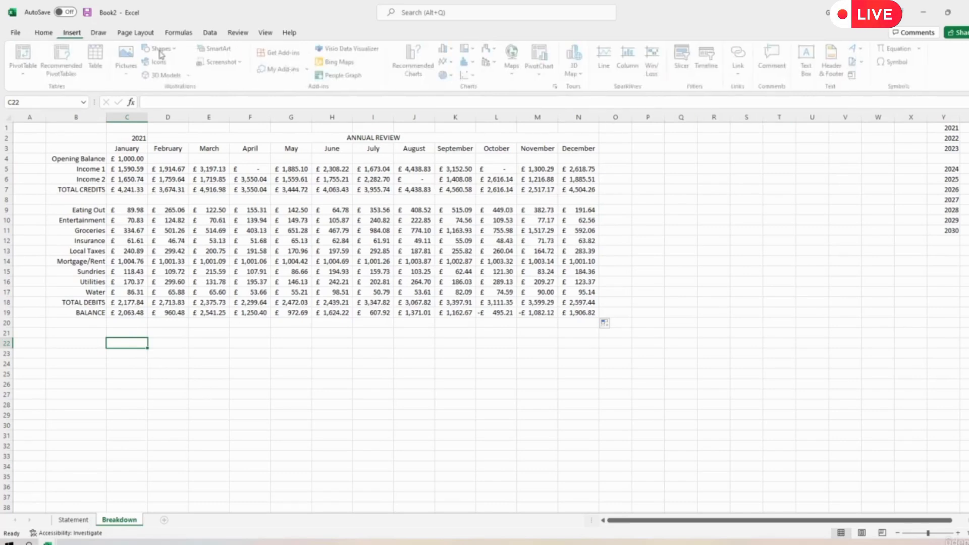
{"action": "left_click", "coordinate": [211, 34]}
{"action": "left_click", "coordinate": [678, 75]}
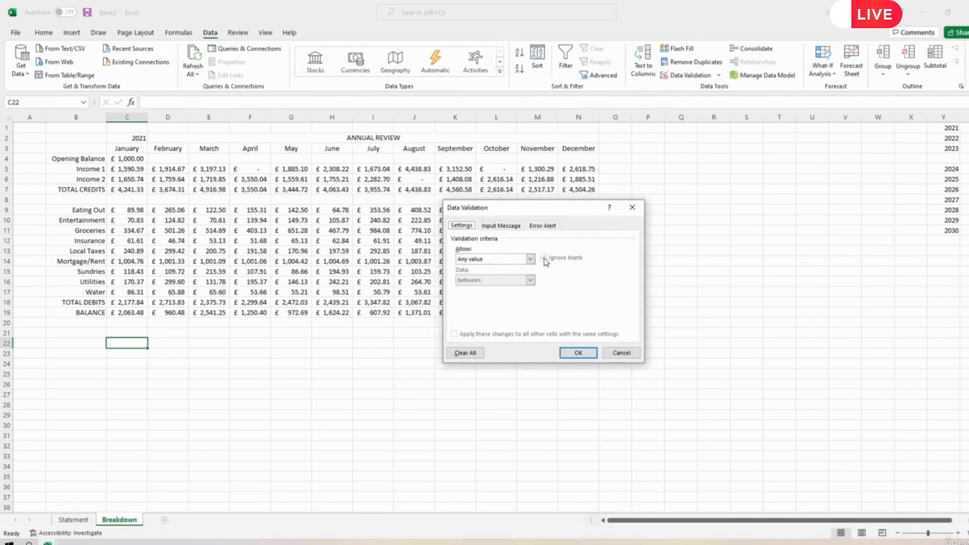
{"action": "left_click", "coordinate": [614, 353]}
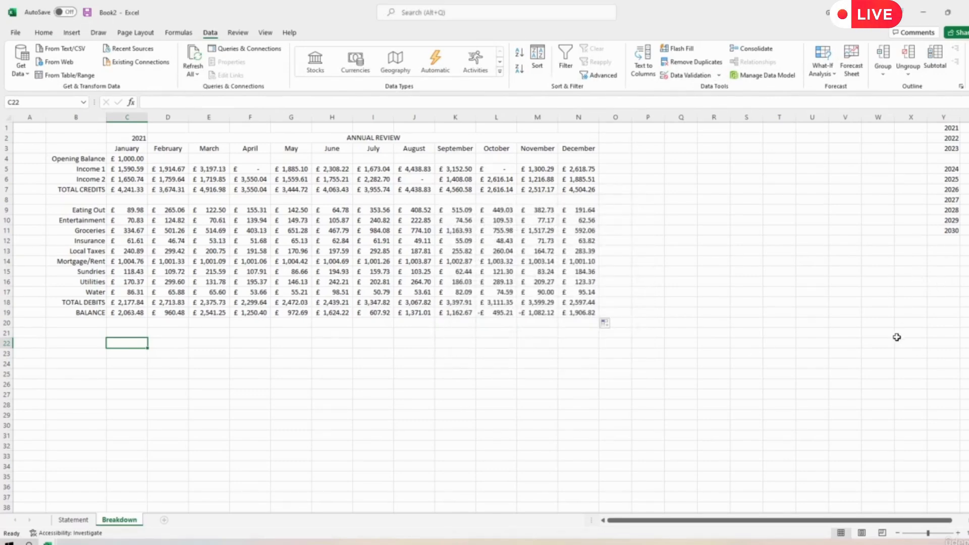
Check the year drop-down in C2, then delete the blank cell Y4 from its source list, shifting the cells up
{"action": "left_click_drag", "start_coordinate": [862, 520], "coordinate": [875, 521]}
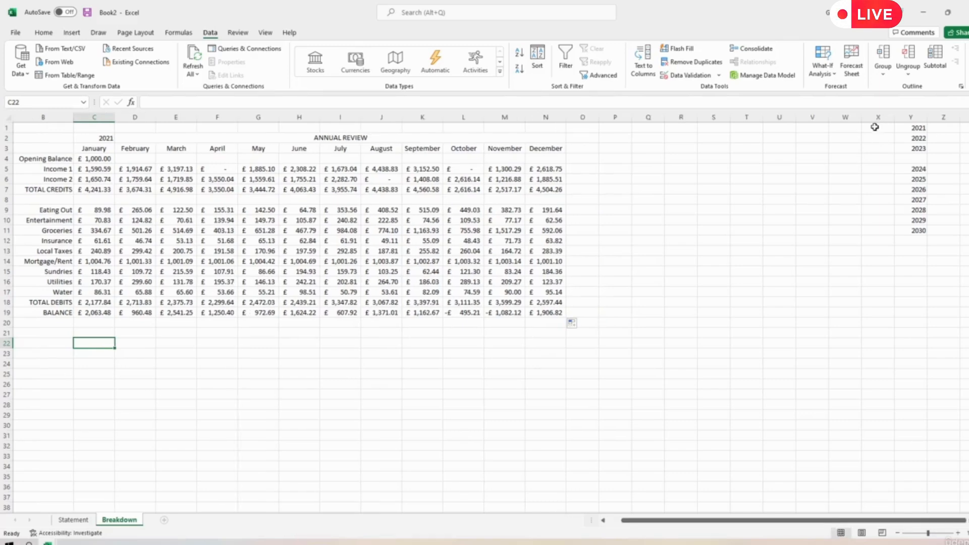
{"action": "left_click", "coordinate": [873, 129]}
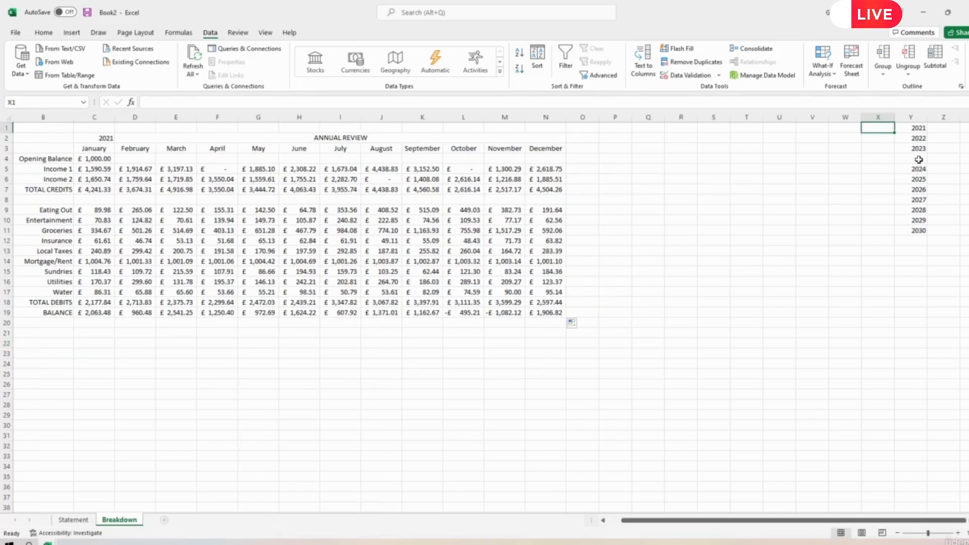
{"action": "left_click", "coordinate": [918, 160]}
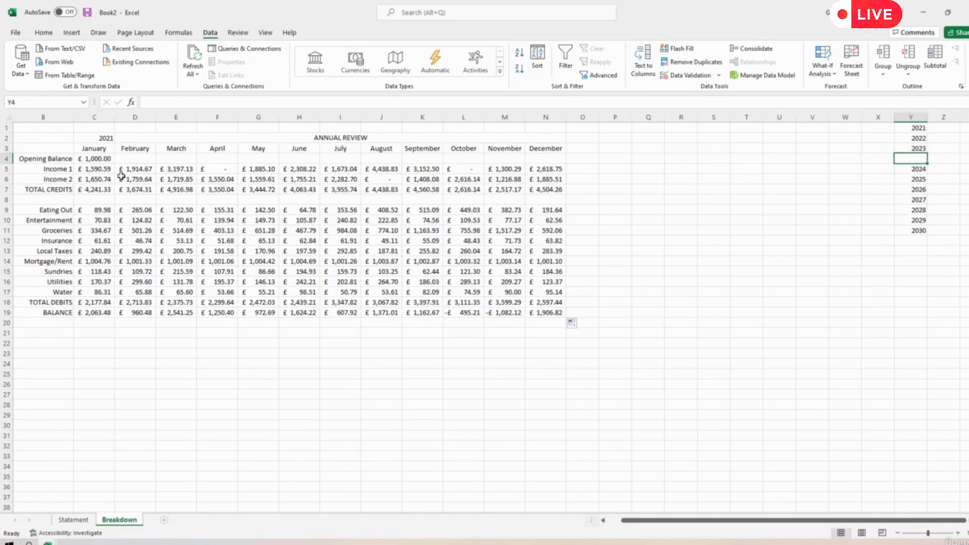
{"action": "left_click", "coordinate": [101, 138]}
{"action": "left_click", "coordinate": [120, 138]}
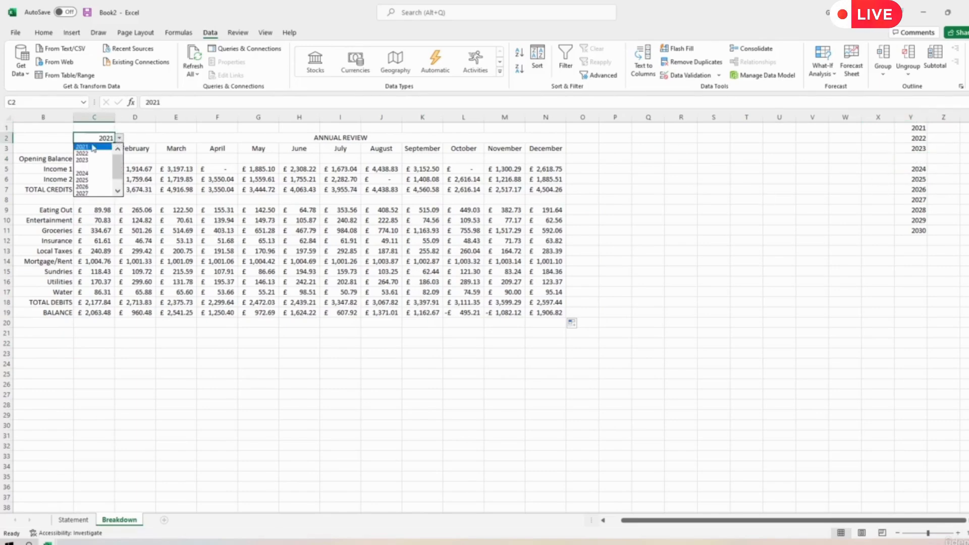
{"action": "left_click", "coordinate": [117, 192]}
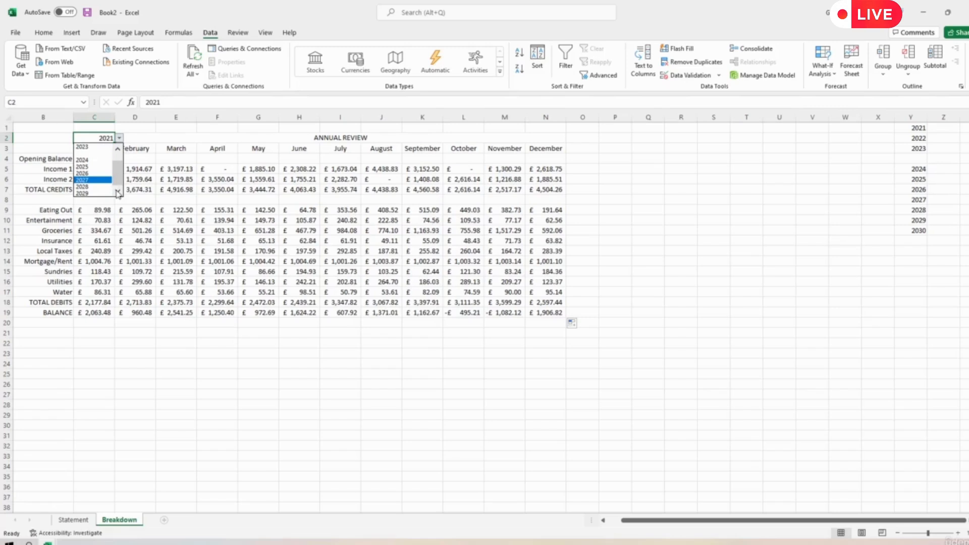
{"action": "left_click", "coordinate": [898, 167]}
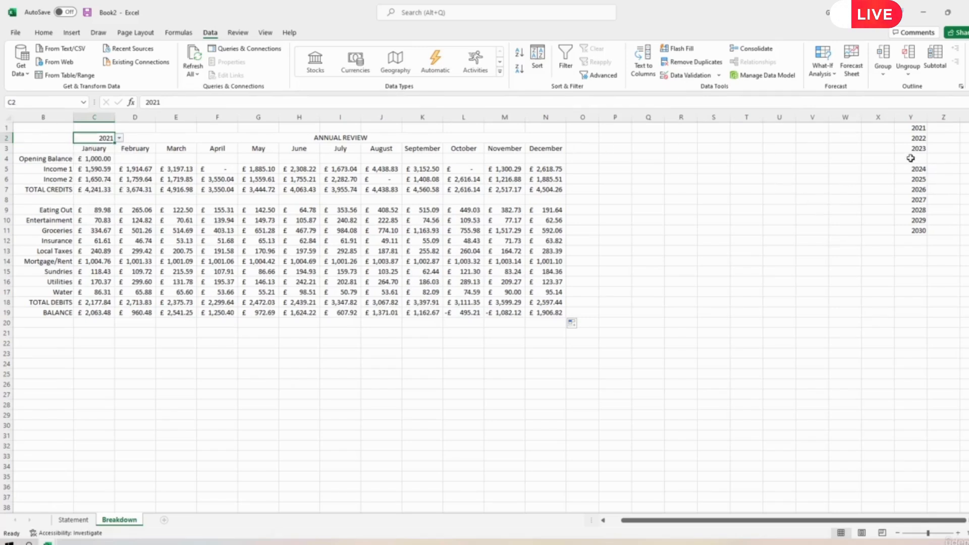
{"action": "left_click", "coordinate": [911, 159]}
{"action": "right_click", "coordinate": [911, 159]}
{"action": "left_click", "coordinate": [828, 273]}
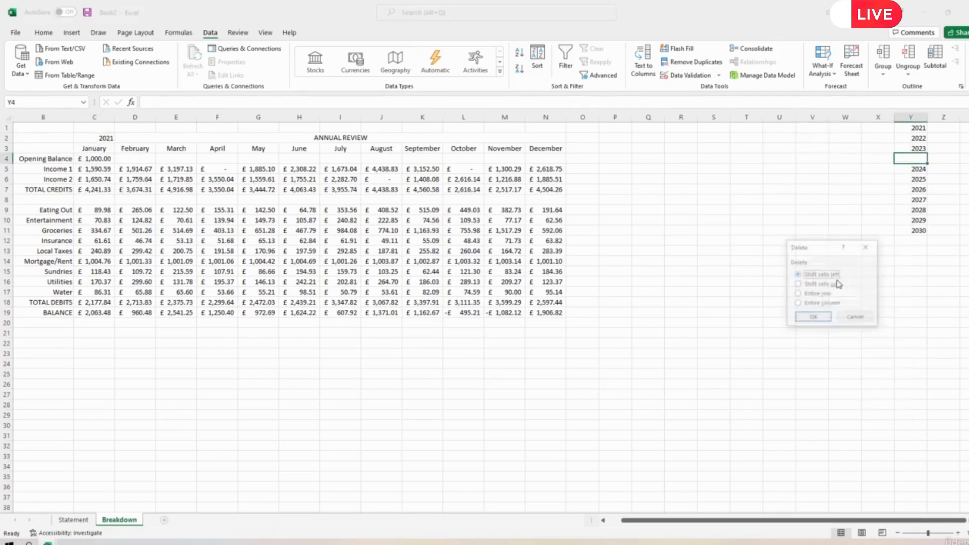
{"action": "left_click", "coordinate": [808, 284]}
{"action": "left_click", "coordinate": [813, 318]}
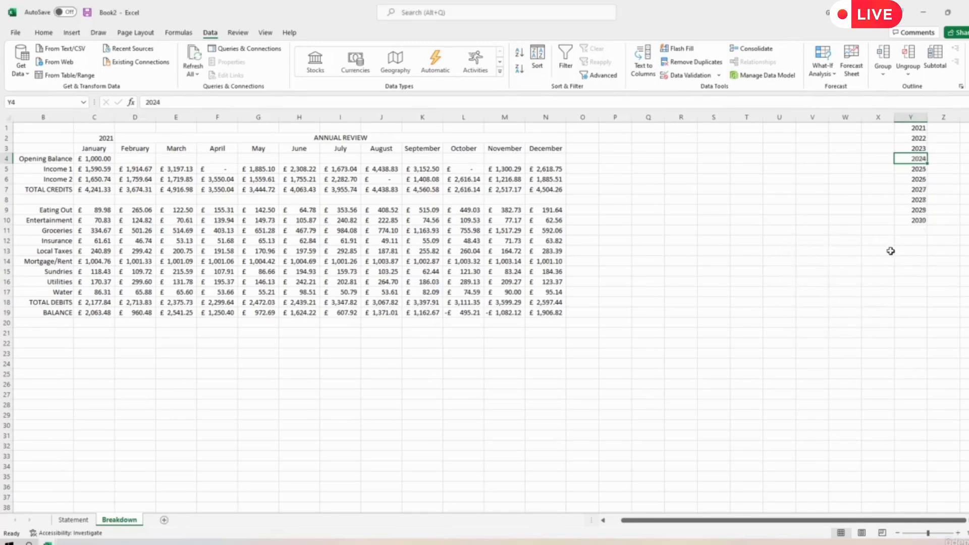
Extend the data validation list source of the year cell C2 to =$Y$1:$Y$10 so that it covers 2030
{"action": "left_click", "coordinate": [97, 138]}
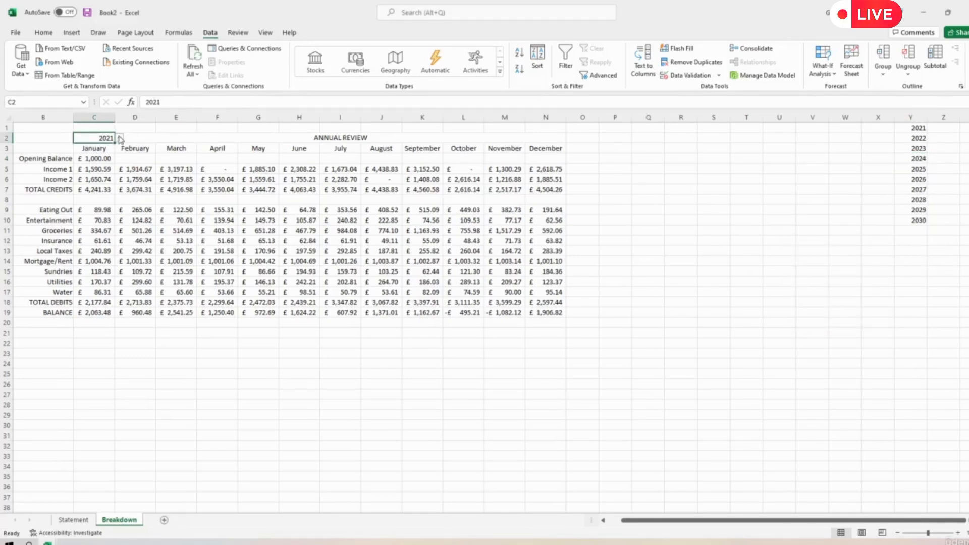
{"action": "left_click", "coordinate": [119, 138]}
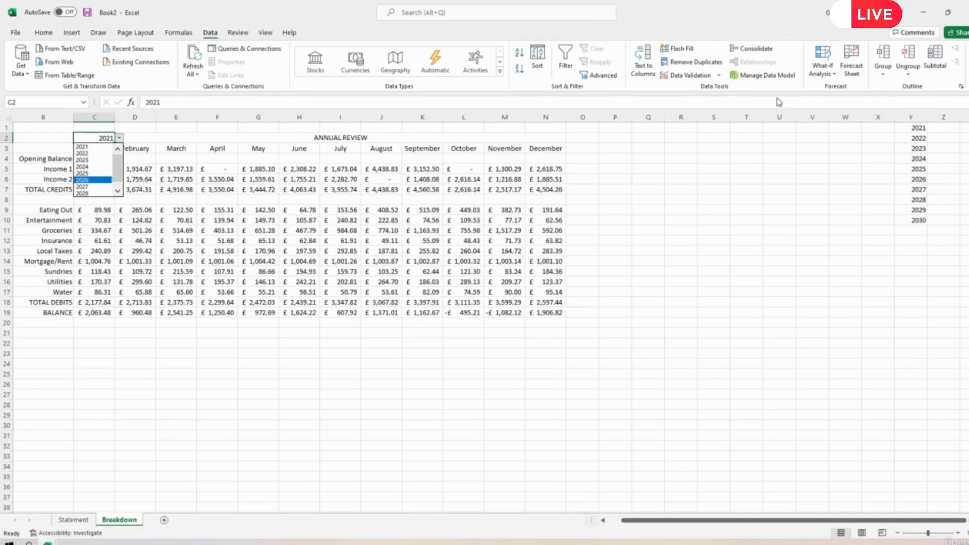
{"action": "left_click", "coordinate": [690, 76]}
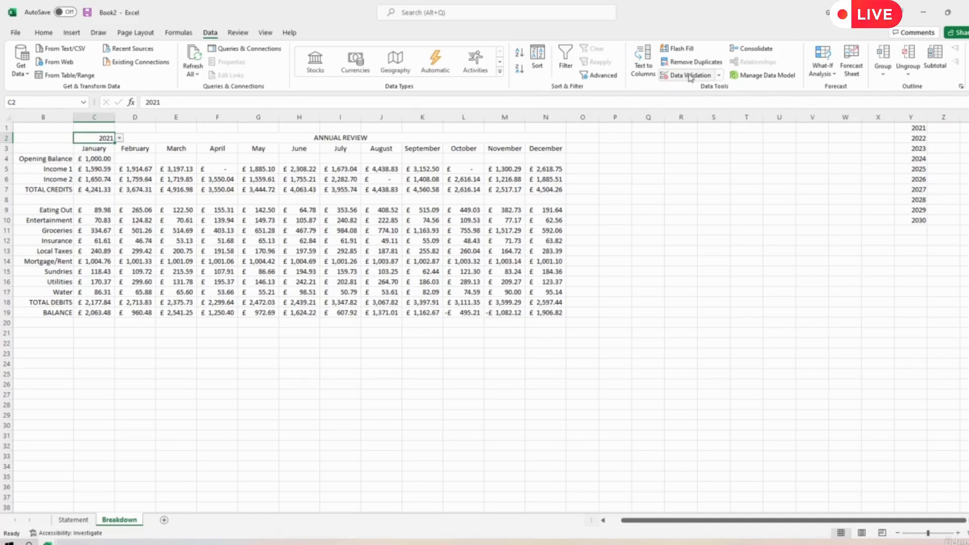
{"action": "left_click", "coordinate": [690, 77]}
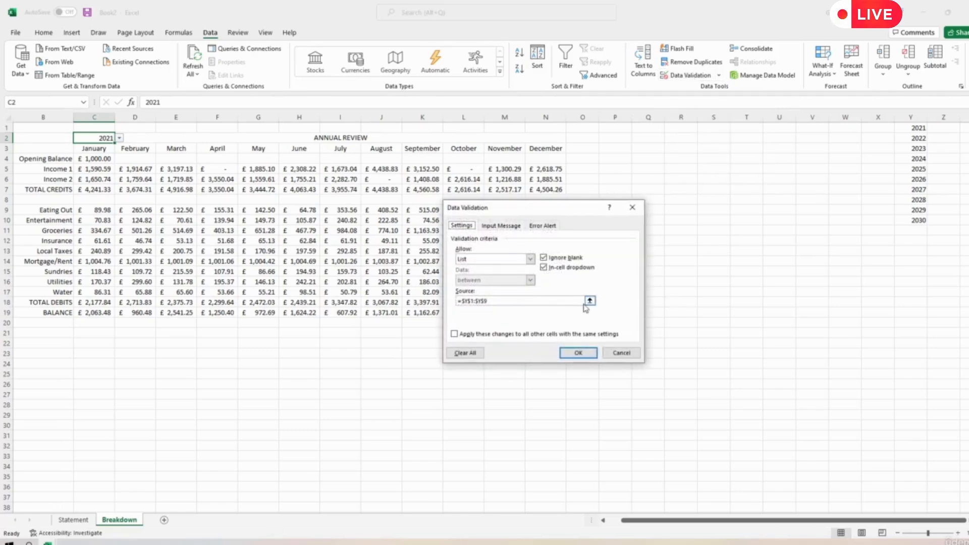
{"action": "left_click", "coordinate": [590, 302]}
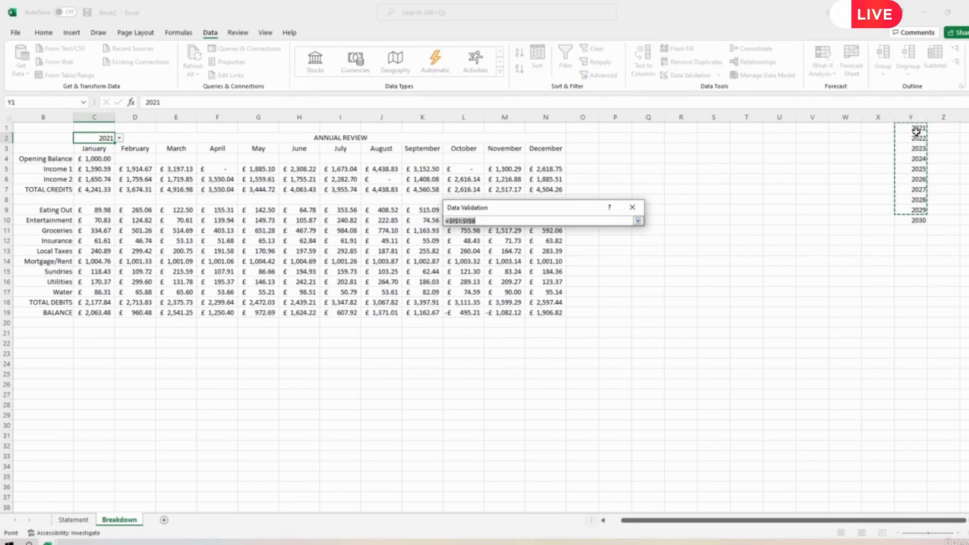
{"action": "left_click_drag", "start_coordinate": [914, 130], "coordinate": [914, 220]}
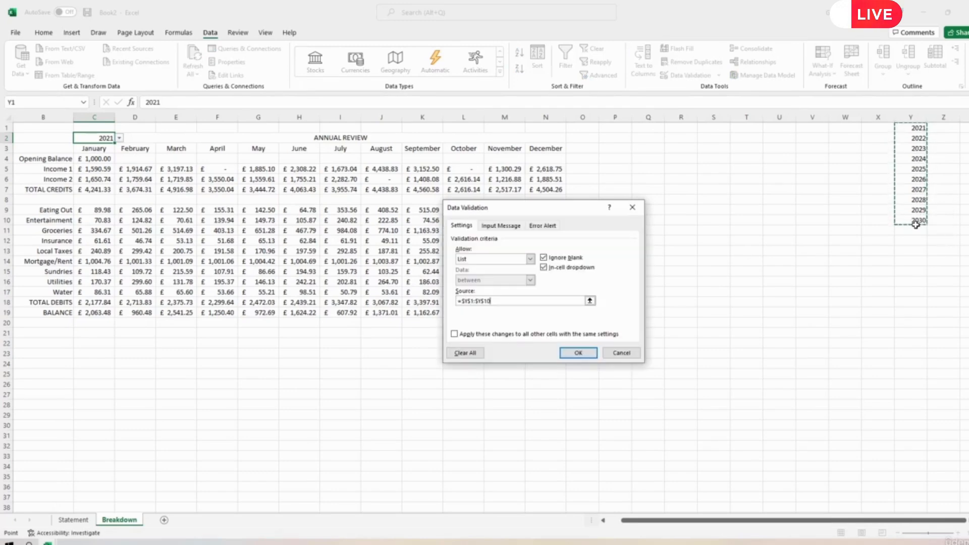
{"action": "left_click", "coordinate": [578, 352]}
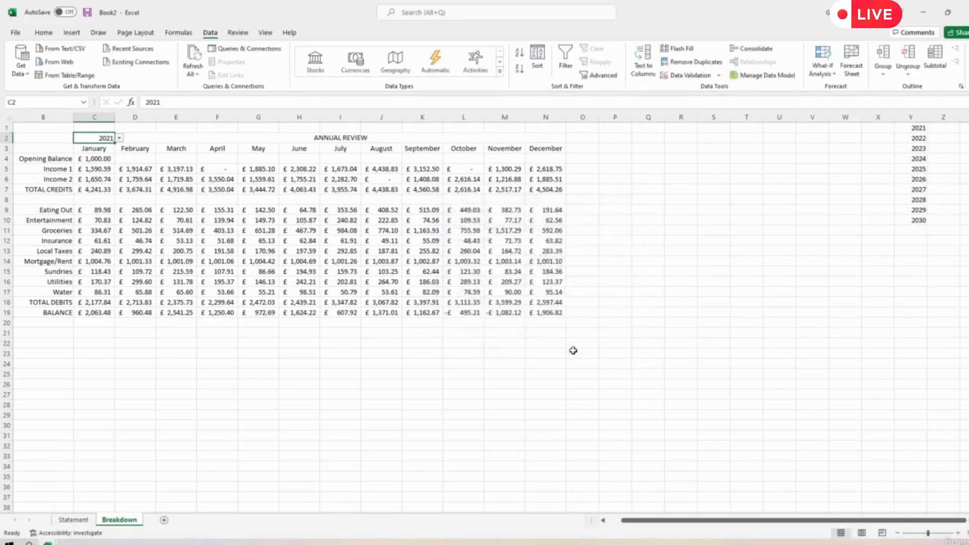
Enter January and February in X1 and X2 and fill the series down to December in X12
{"action": "left_click", "coordinate": [877, 128]}
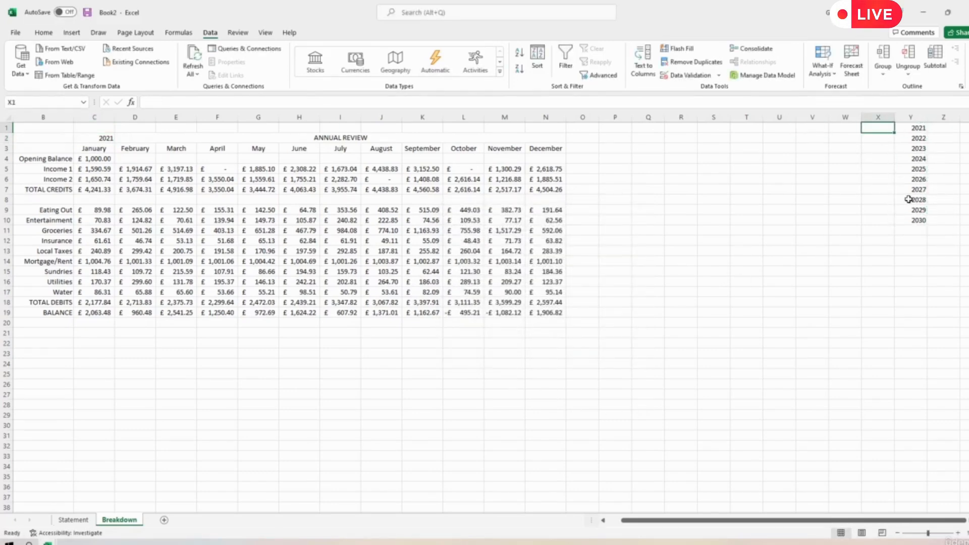
{"action": "type", "text": "January"}
{"action": "key", "text": "Return"}
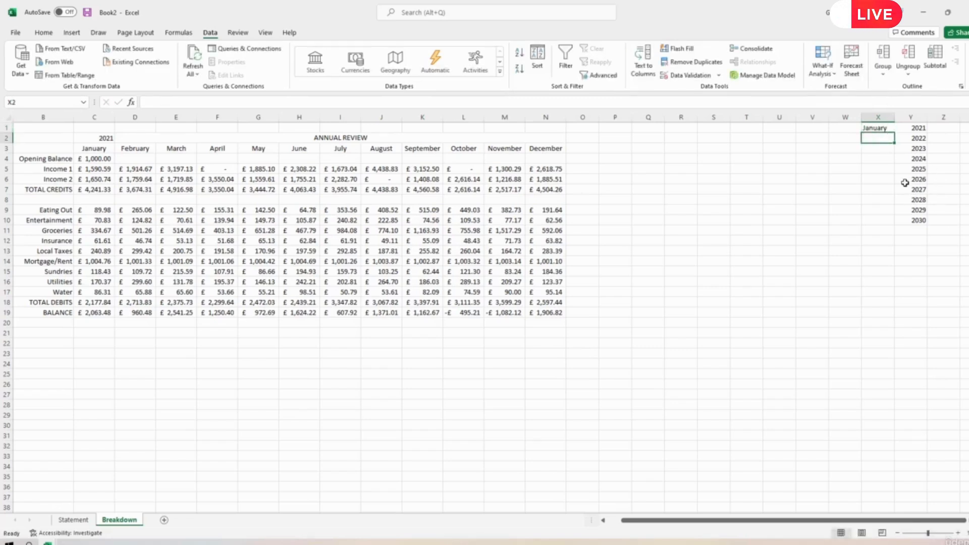
{"action": "type", "text": "February"}
{"action": "key", "text": "Return"}
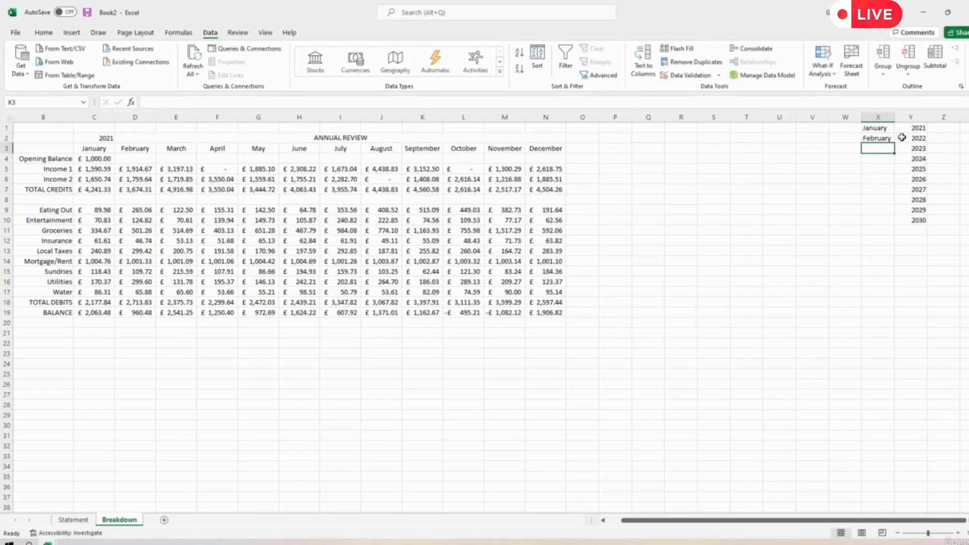
{"action": "left_click_drag", "start_coordinate": [875, 128], "coordinate": [898, 246]}
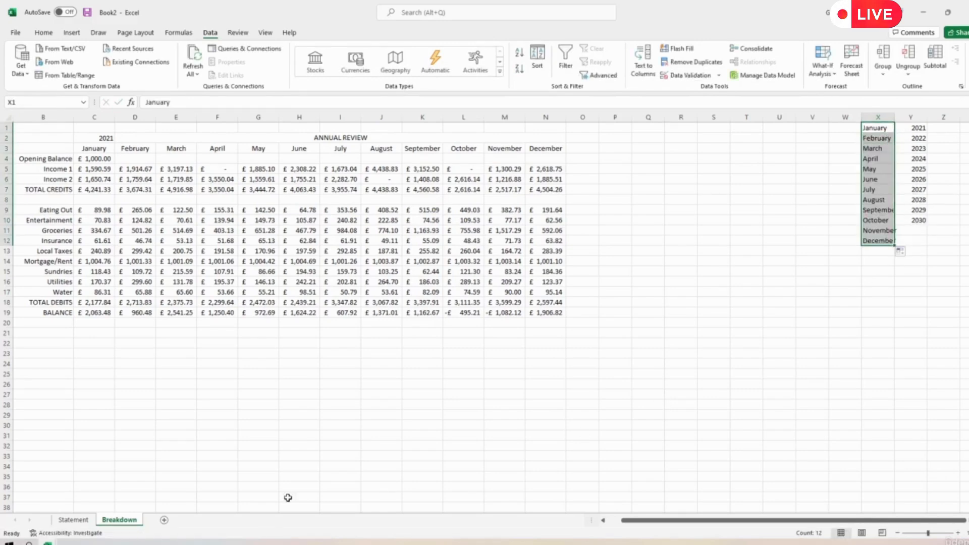
{"action": "left_click", "coordinate": [95, 342]}
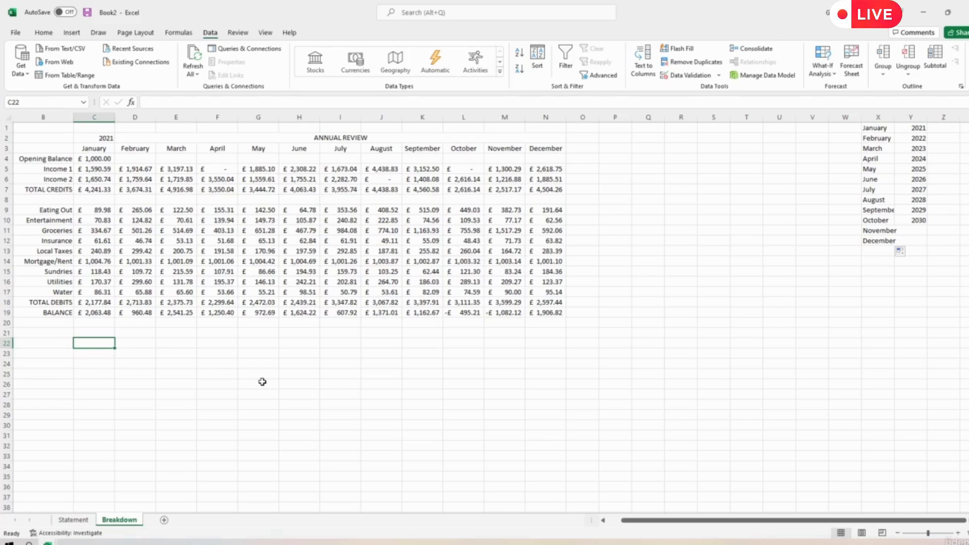
Add list data validation to cell C22 with the months in =$X$1:$X$12 as its source
{"action": "left_click", "coordinate": [699, 75]}
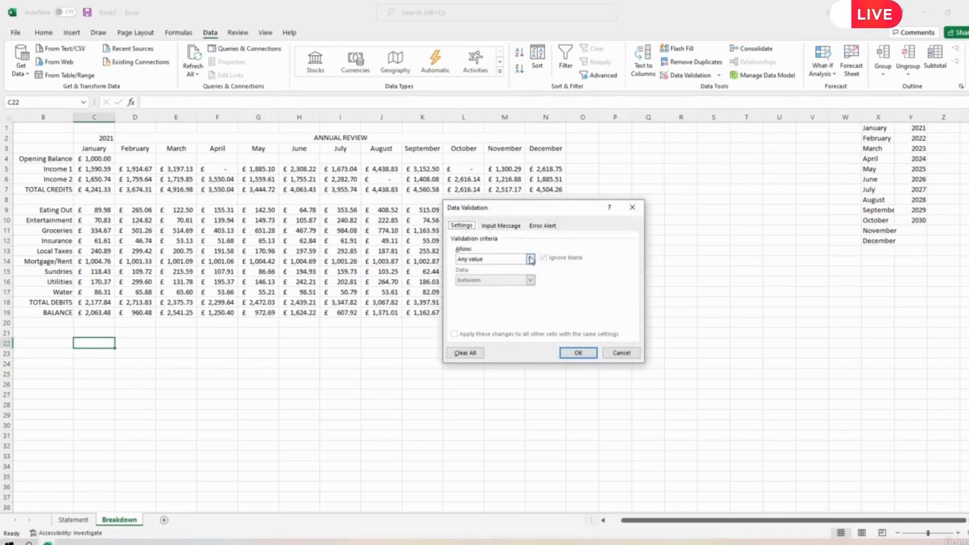
{"action": "left_click", "coordinate": [531, 259]}
{"action": "left_click", "coordinate": [469, 292]}
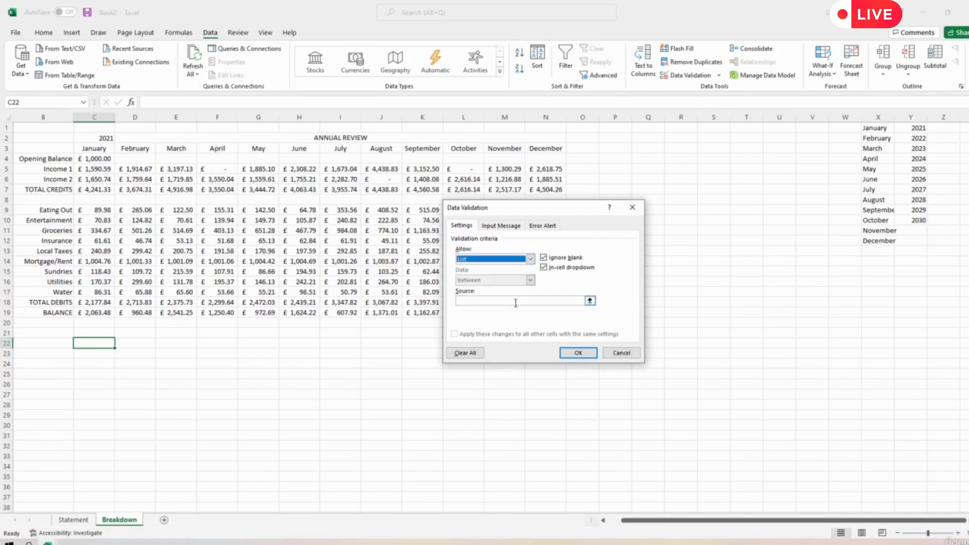
{"action": "left_click", "coordinate": [589, 300]}
{"action": "left_click_drag", "start_coordinate": [877, 127], "coordinate": [878, 241]}
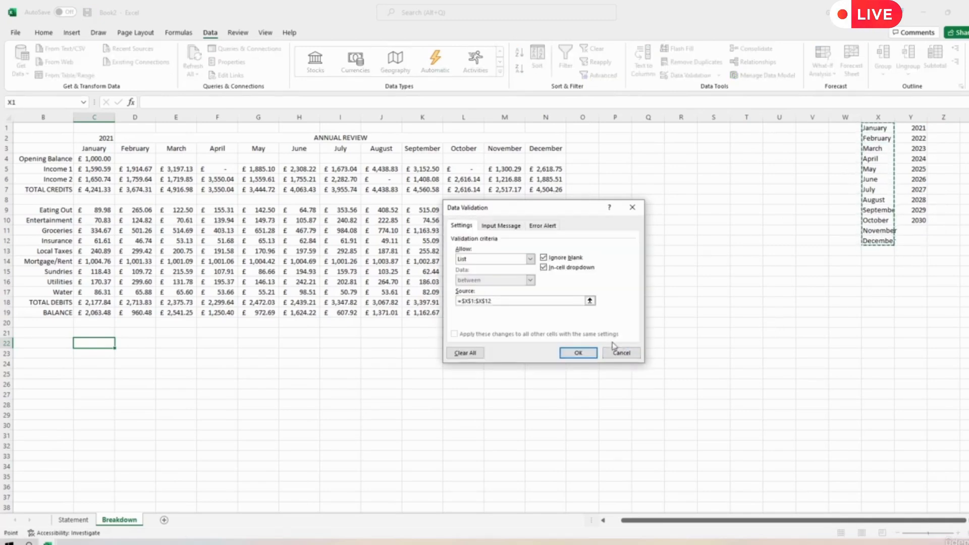
{"action": "left_click", "coordinate": [579, 353]}
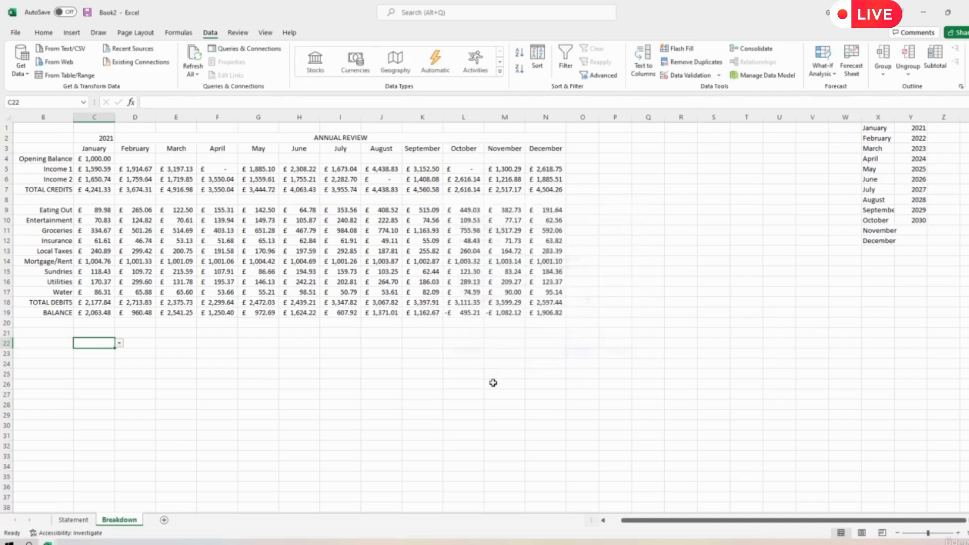
Choose January from the month drop-down in C22
{"action": "left_click", "coordinate": [119, 350]}
{"action": "left_click", "coordinate": [98, 344]}
{"action": "left_click", "coordinate": [118, 343]}
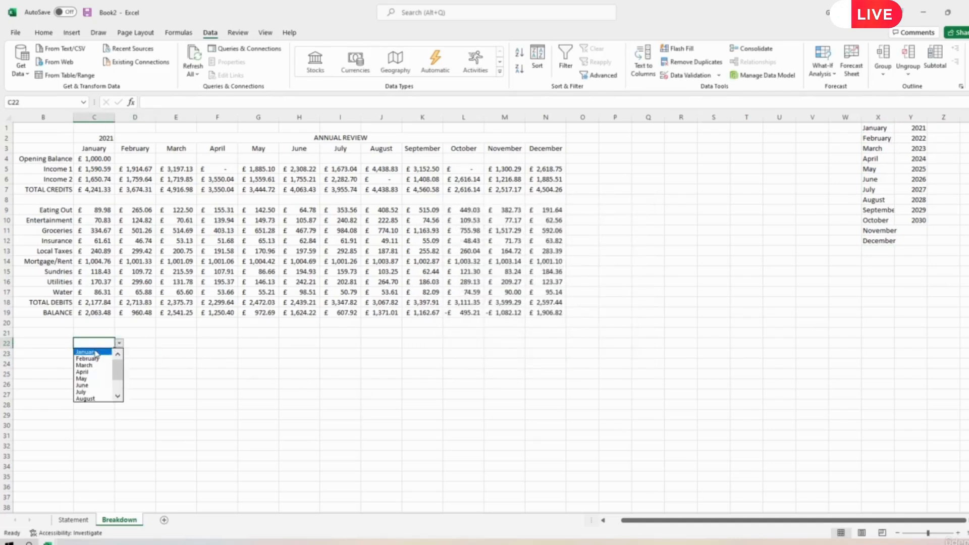
{"action": "left_click", "coordinate": [95, 352]}
Add list data validation to cell D22 with the years in =$Y$1:$Y$10 as its source
{"action": "left_click", "coordinate": [145, 345]}
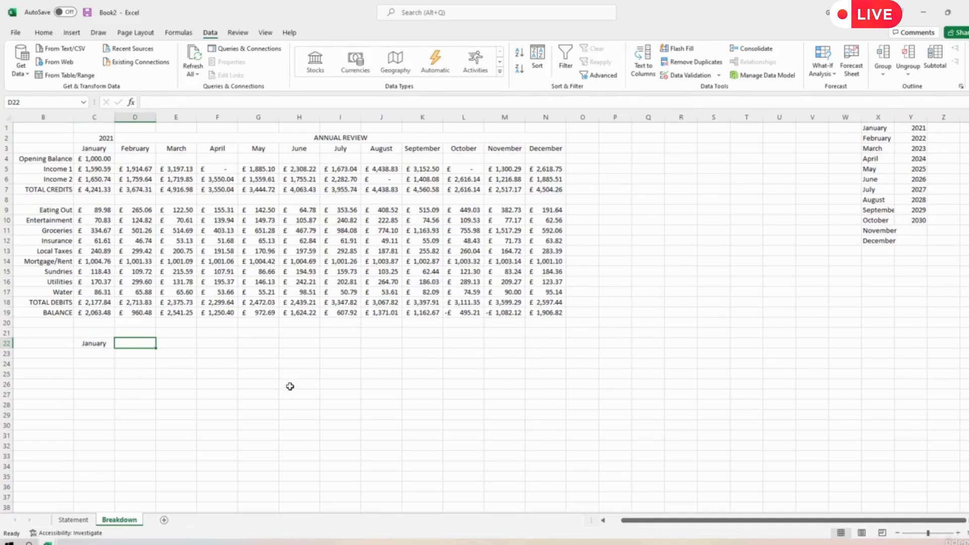
{"action": "left_click", "coordinate": [690, 77]}
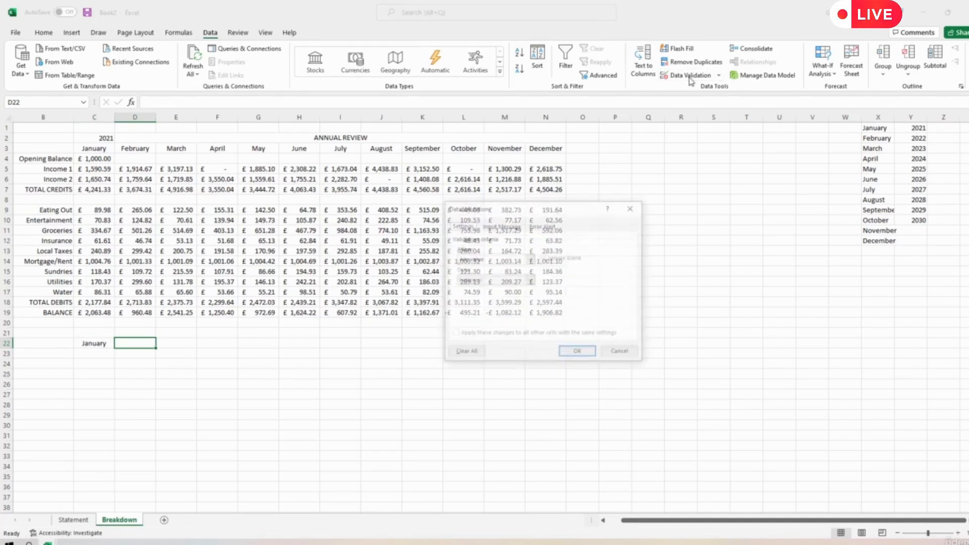
{"action": "left_click", "coordinate": [530, 259]}
{"action": "left_click", "coordinate": [467, 289]}
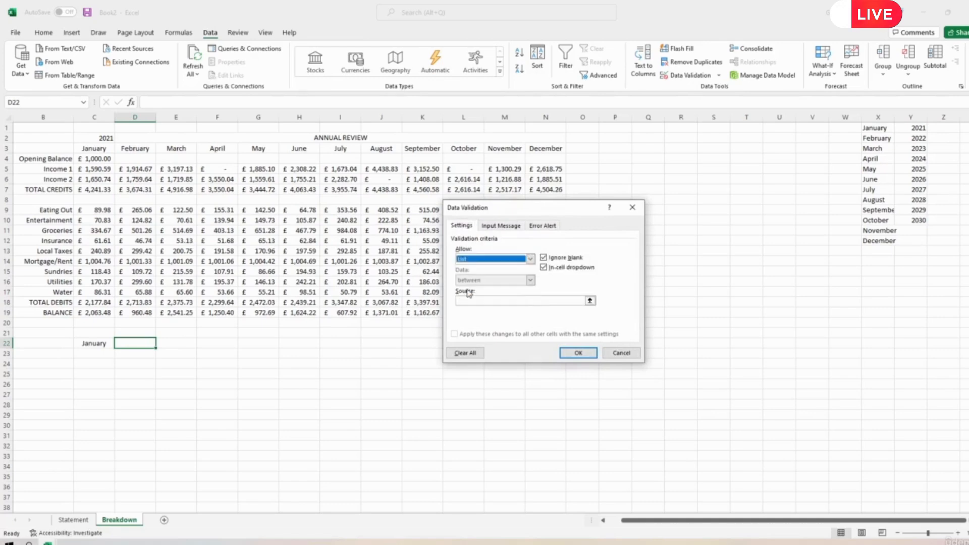
{"action": "left_click", "coordinate": [593, 303]}
{"action": "left_click_drag", "start_coordinate": [918, 127], "coordinate": [915, 219]}
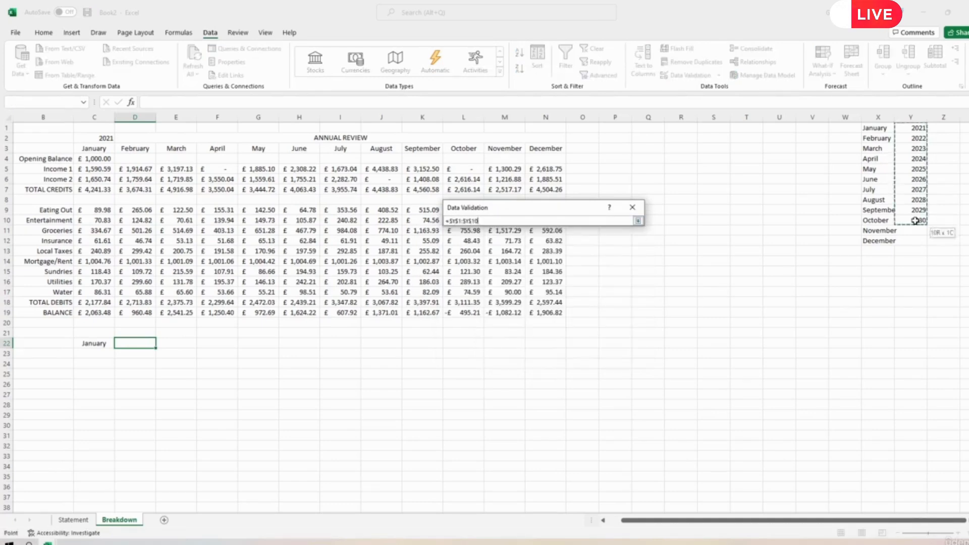
{"action": "key", "text": "Return"}
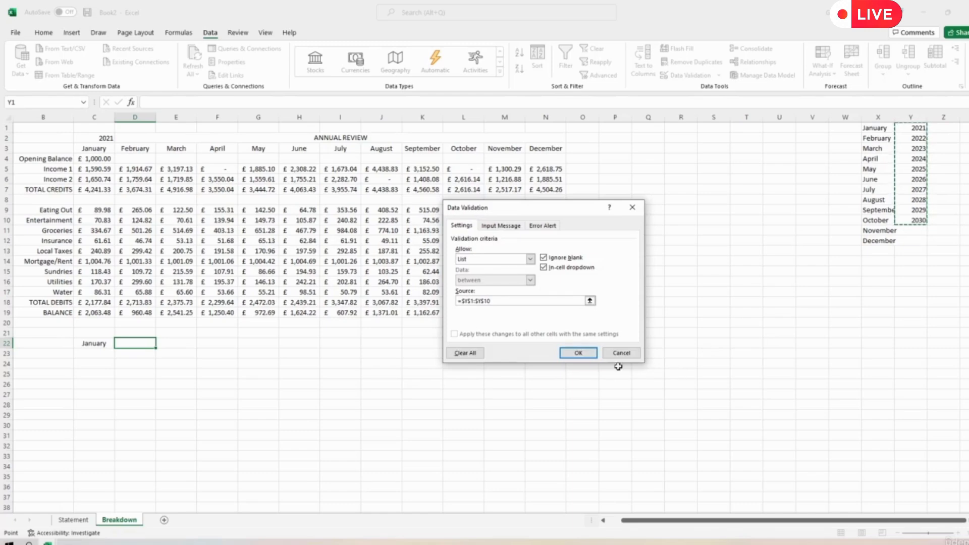
{"action": "left_click", "coordinate": [582, 354]}
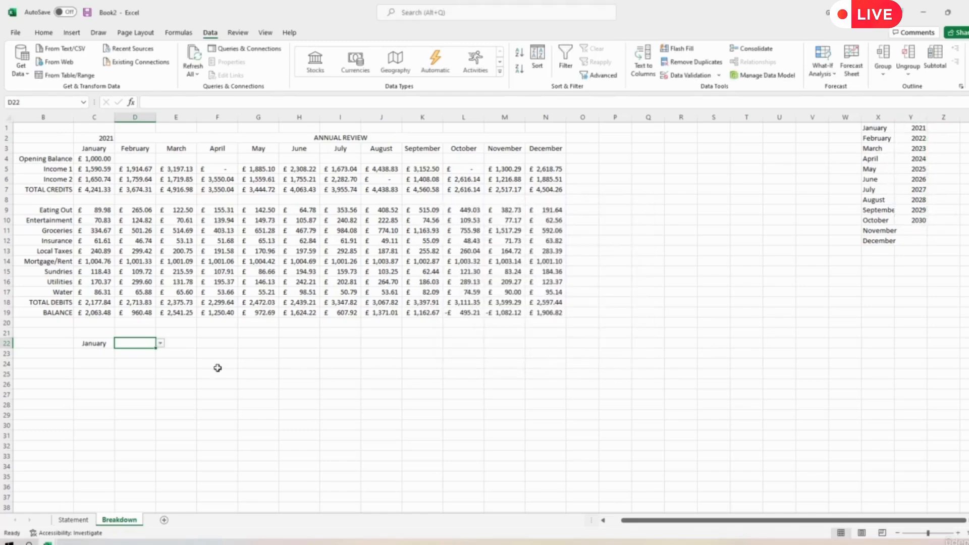
Choose 2021 from the year drop-down in D22
{"action": "left_click", "coordinate": [160, 343]}
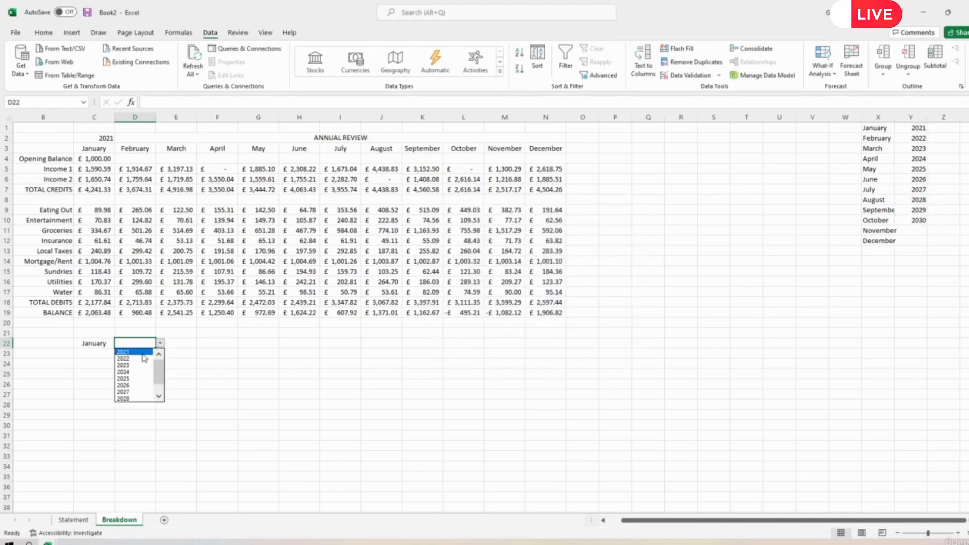
{"action": "left_click", "coordinate": [130, 352]}
{"action": "left_click", "coordinate": [245, 379]}
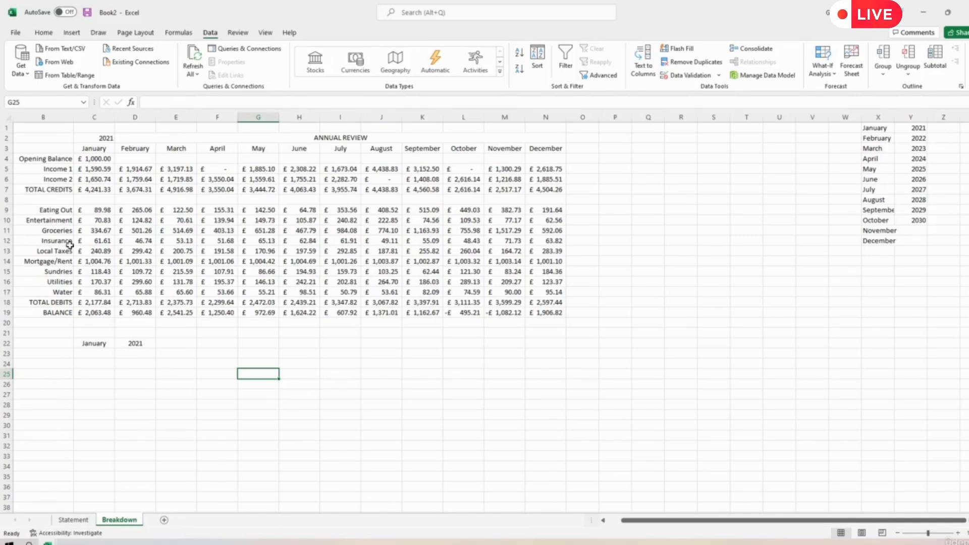
Copy the Income 1 and Income 2 labels from B5:B6 to C24 and enter TOTAL below them in C26
{"action": "left_click_drag", "start_coordinate": [54, 168], "coordinate": [52, 179]}
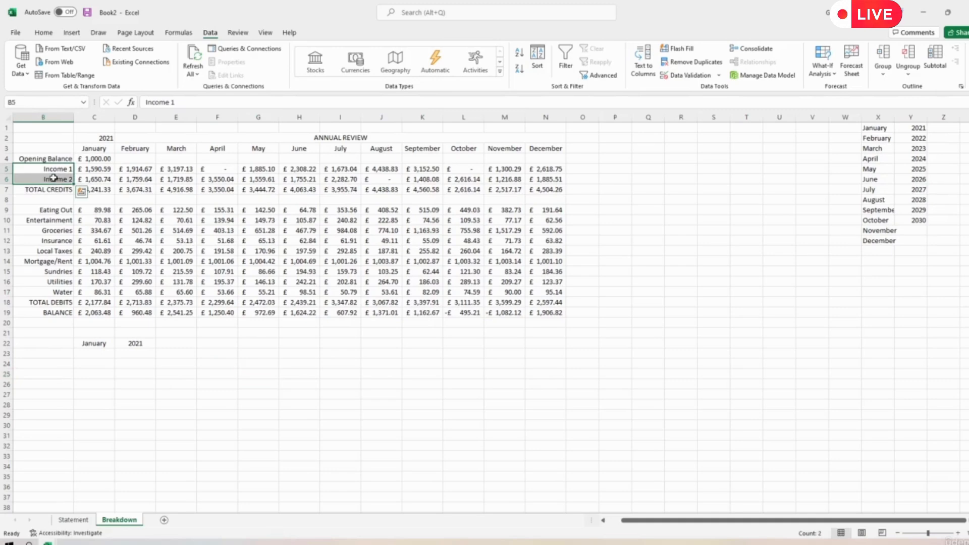
{"action": "key", "text": "ctrl+c"}
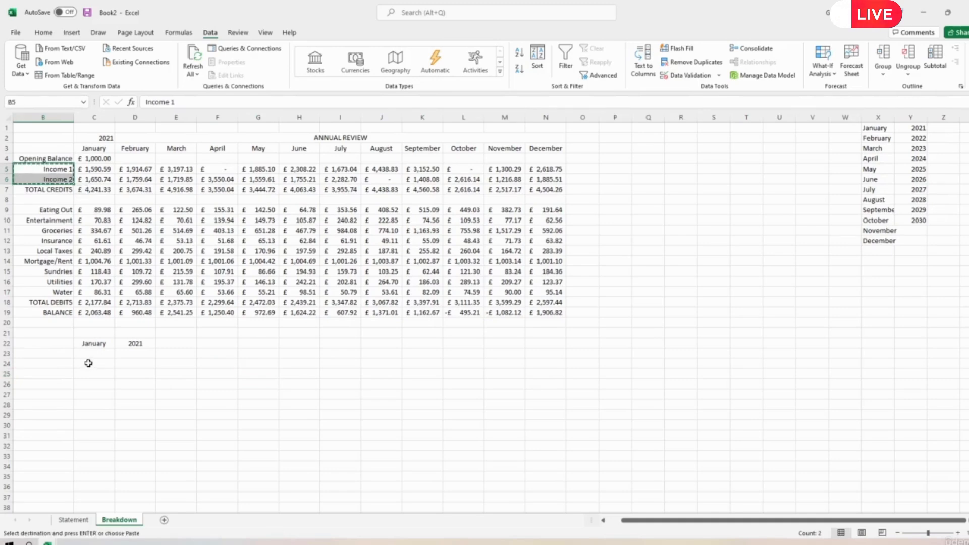
{"action": "left_click", "coordinate": [88, 363]}
{"action": "key", "text": "ctrl+v"}
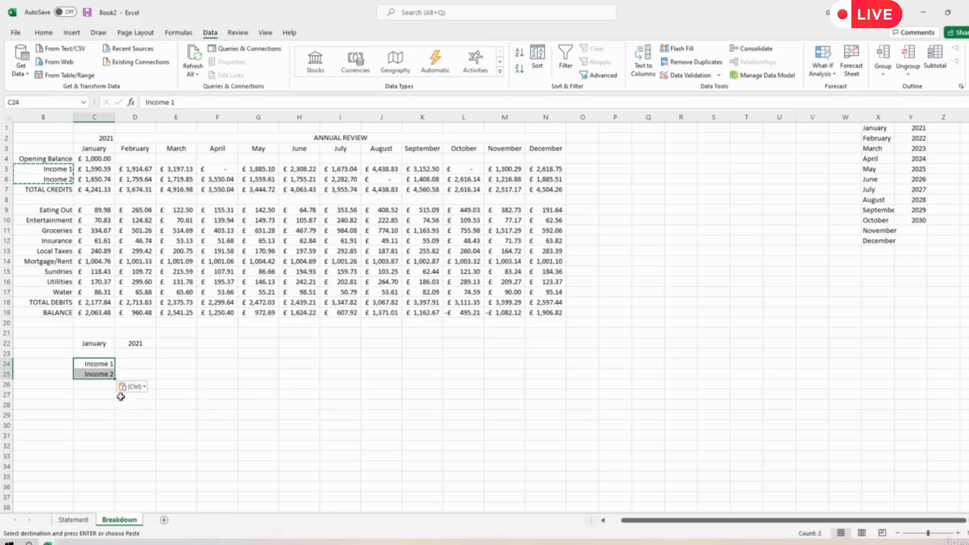
{"action": "left_click", "coordinate": [95, 385]}
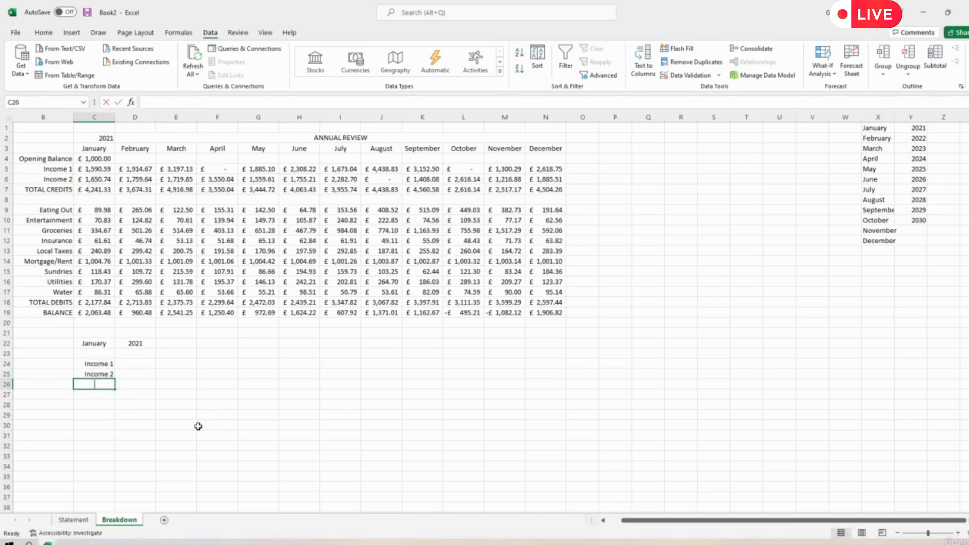
{"action": "type", "text": "TOTAL"}
{"action": "key", "text": "Return"}
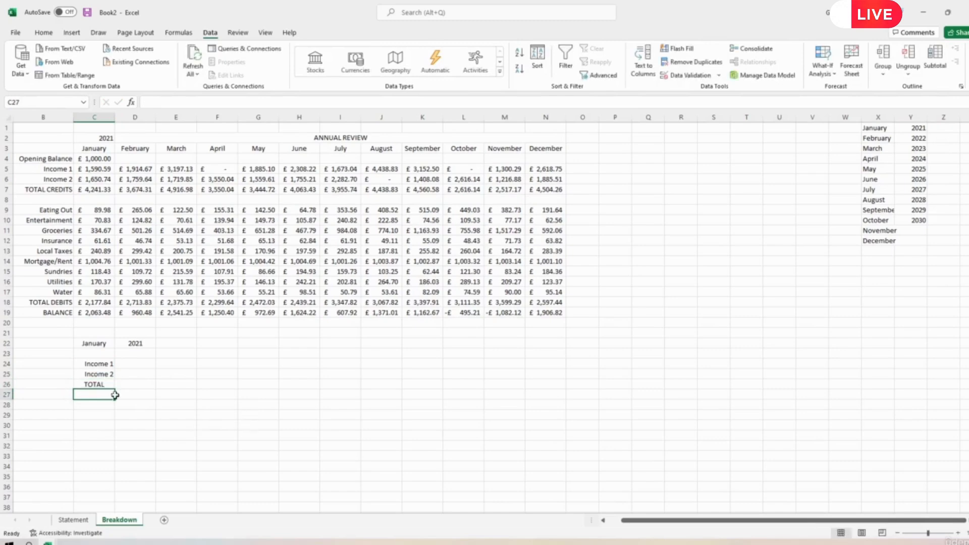
Copy the expense category labels from B9:B17 to C28 and enter TOTAL below them in C37
{"action": "left_click_drag", "start_coordinate": [54, 210], "coordinate": [61, 292]}
{"action": "key", "text": "ctrl+c"}
{"action": "left_click", "coordinate": [94, 405]}
{"action": "key", "text": "ctrl+v"}
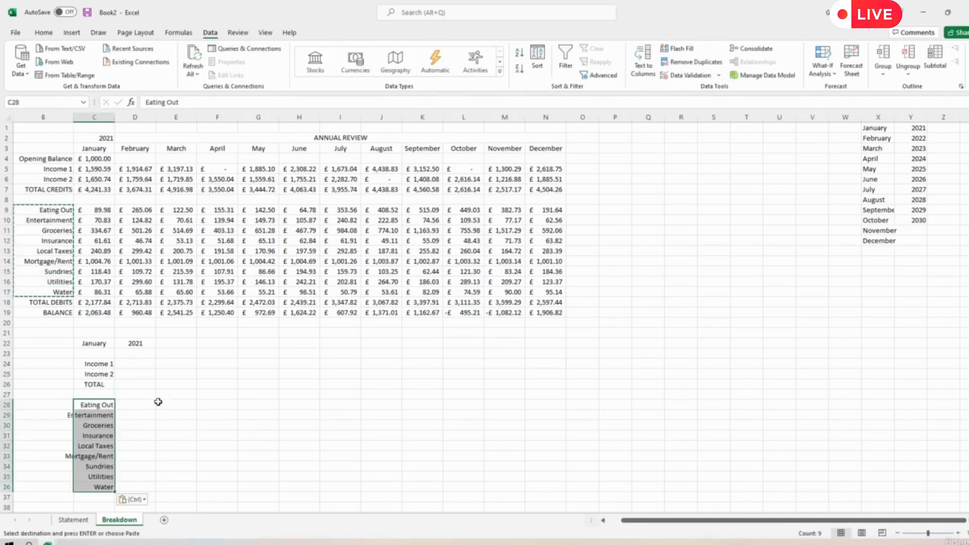
{"action": "left_click", "coordinate": [97, 497]}
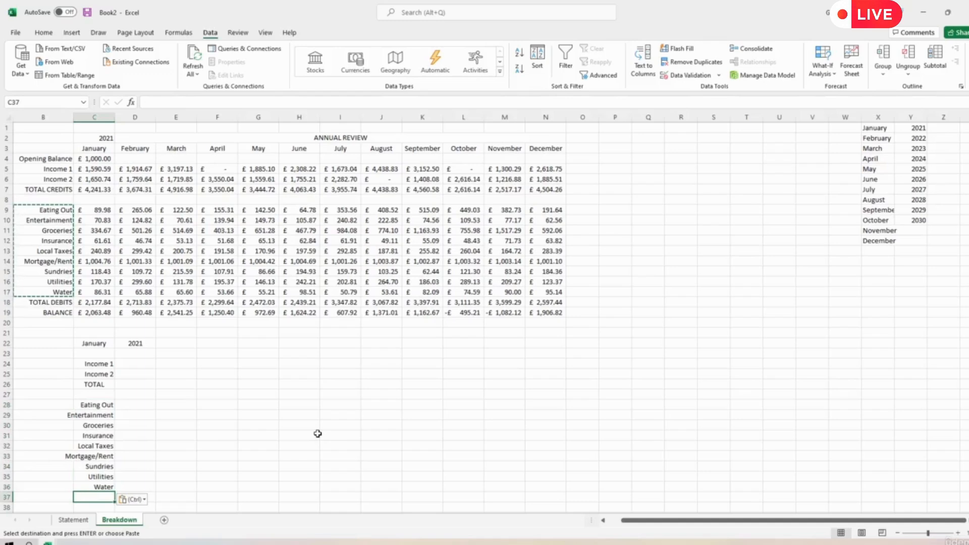
{"action": "type", "text": "TOTAL"}
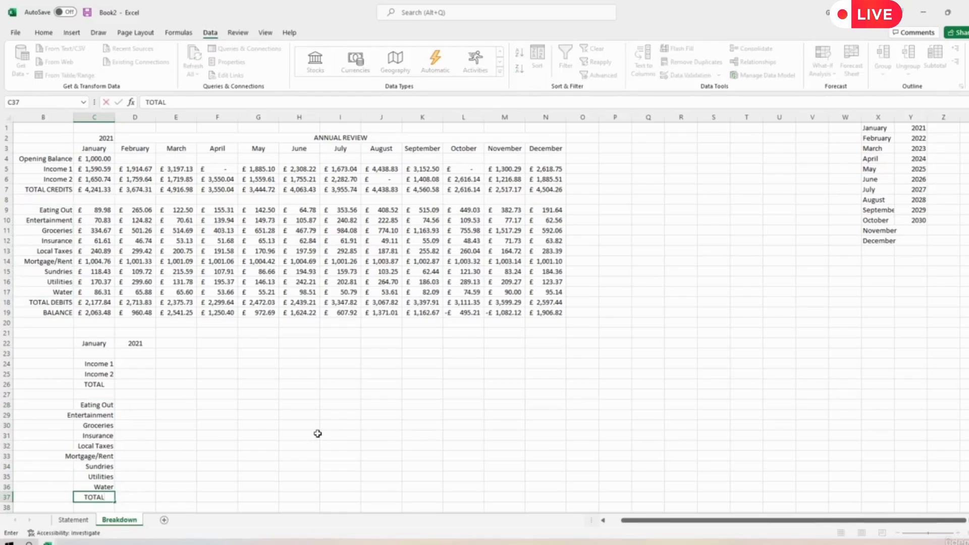
{"action": "key", "text": "Return"}
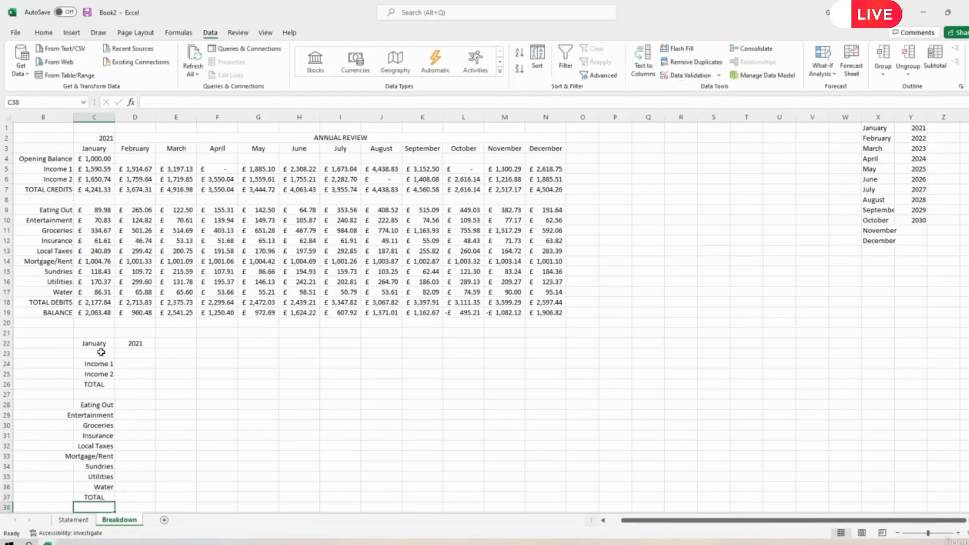
Right-align the monthly breakdown labels in C24:C37
{"action": "left_click_drag", "start_coordinate": [99, 364], "coordinate": [99, 497]}
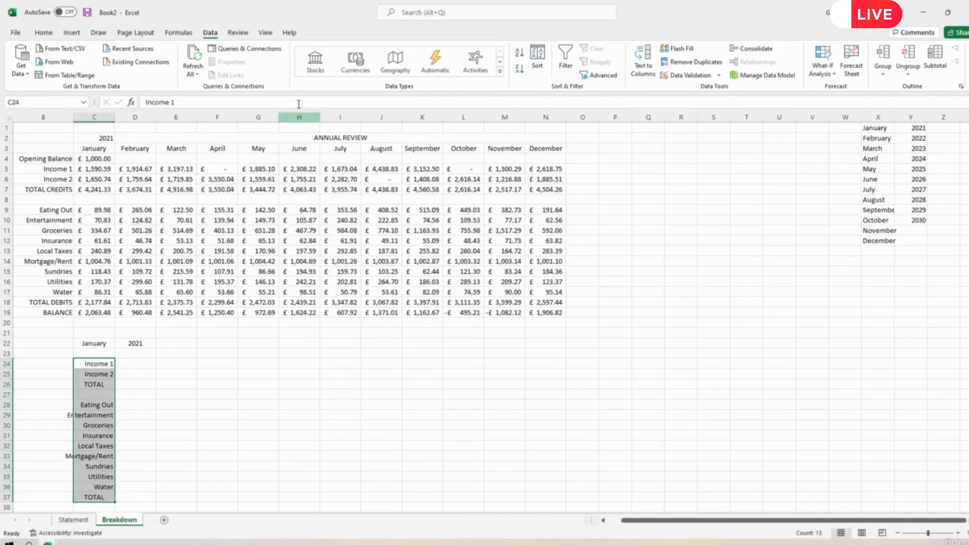
{"action": "left_click", "coordinate": [44, 33]}
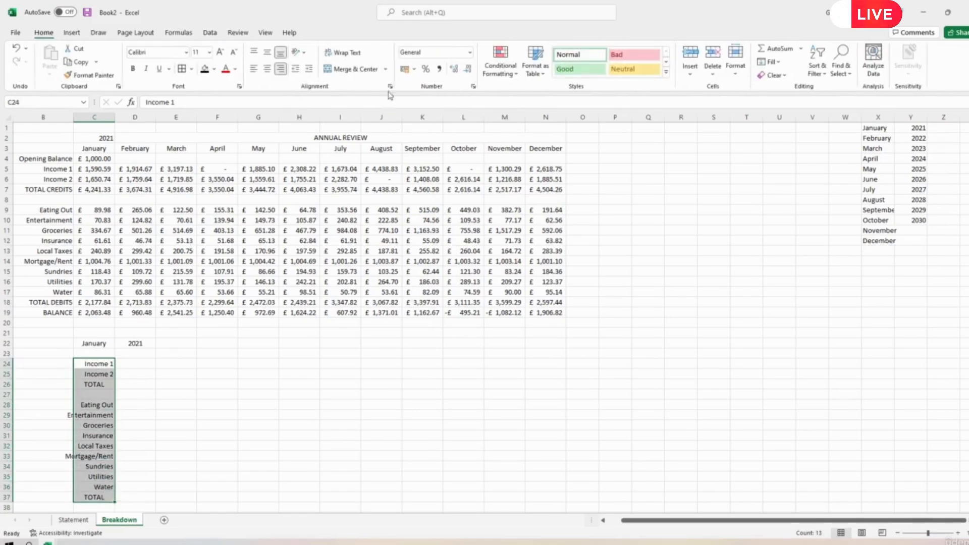
{"action": "left_click", "coordinate": [281, 69]}
{"action": "left_click", "coordinate": [281, 69]}
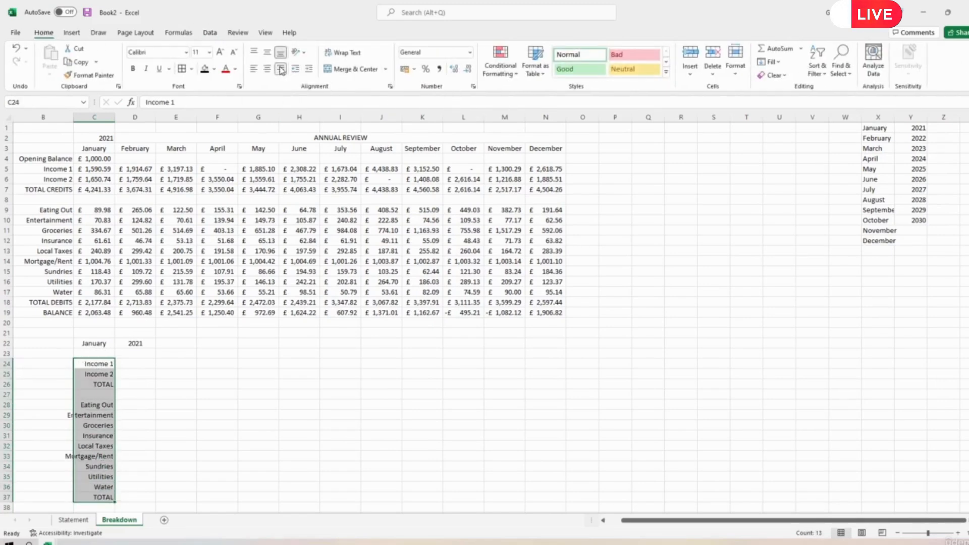
{"action": "left_click", "coordinate": [184, 362]}
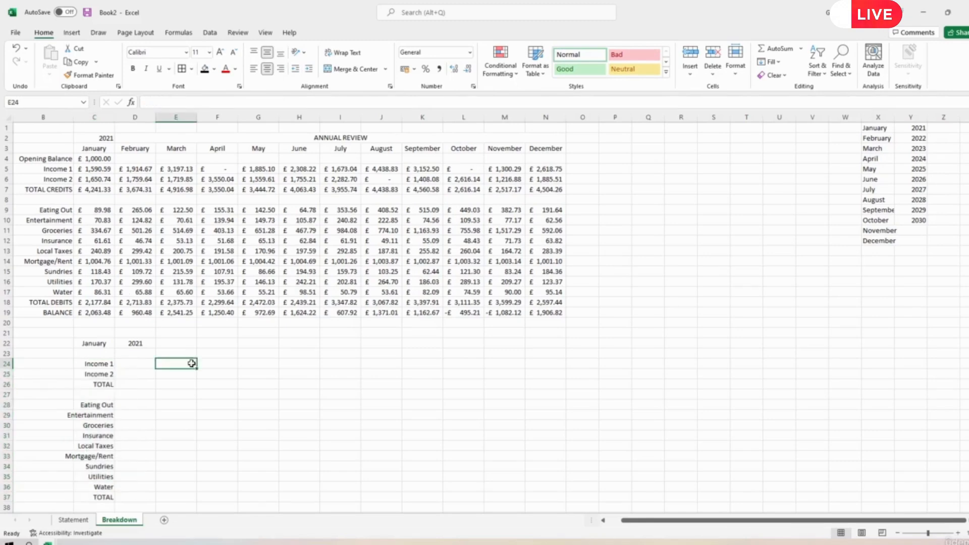
Enter the column headings TOTAL, BUDGET and OUTCOME in D23, E23 and F23
{"action": "left_click", "coordinate": [137, 353]}
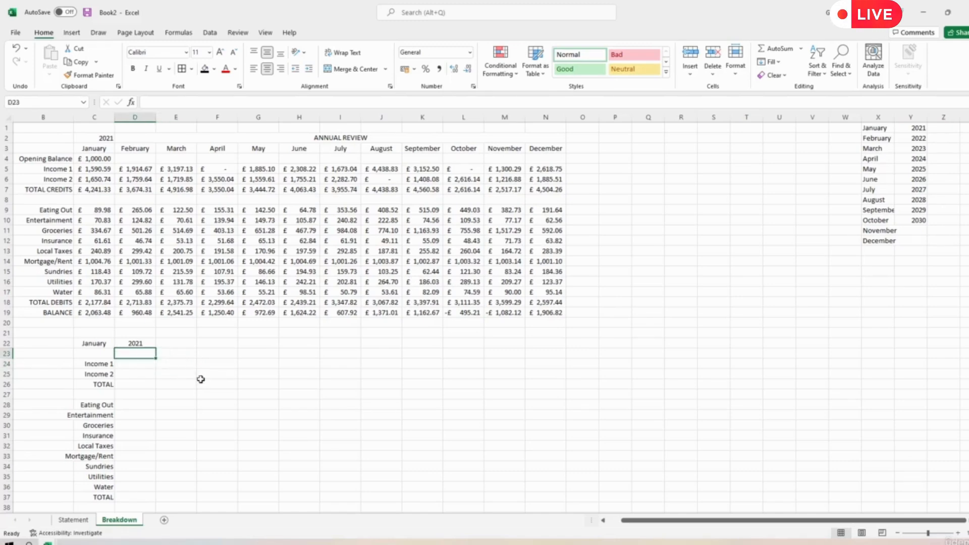
{"action": "type", "text": "TOTA"}
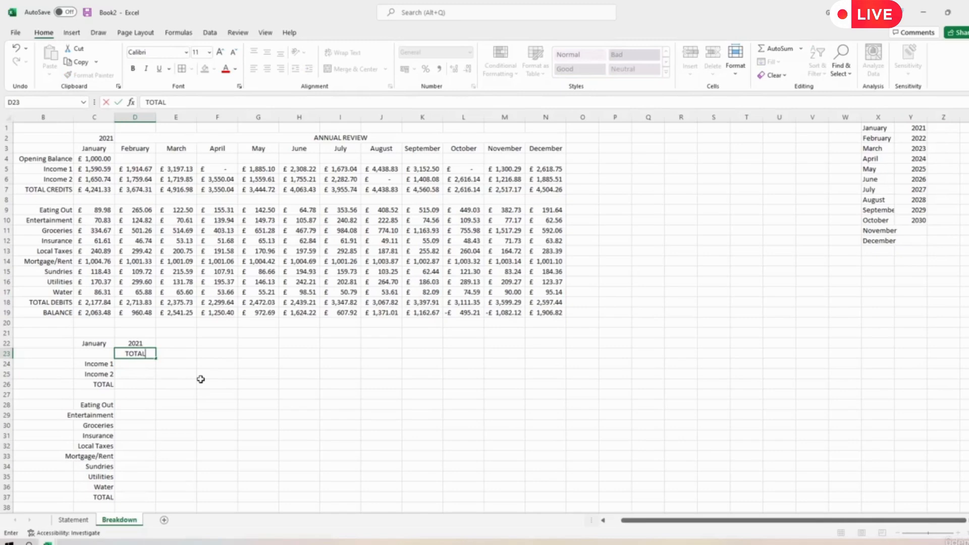
{"action": "type", "text": "L"}
{"action": "key", "text": "Tab"}
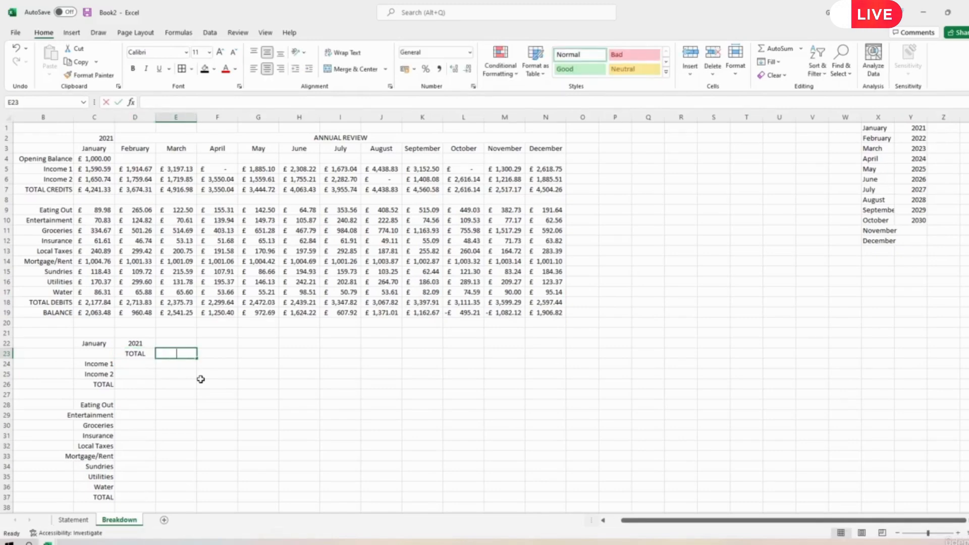
{"action": "type", "text": "BUDGET"}
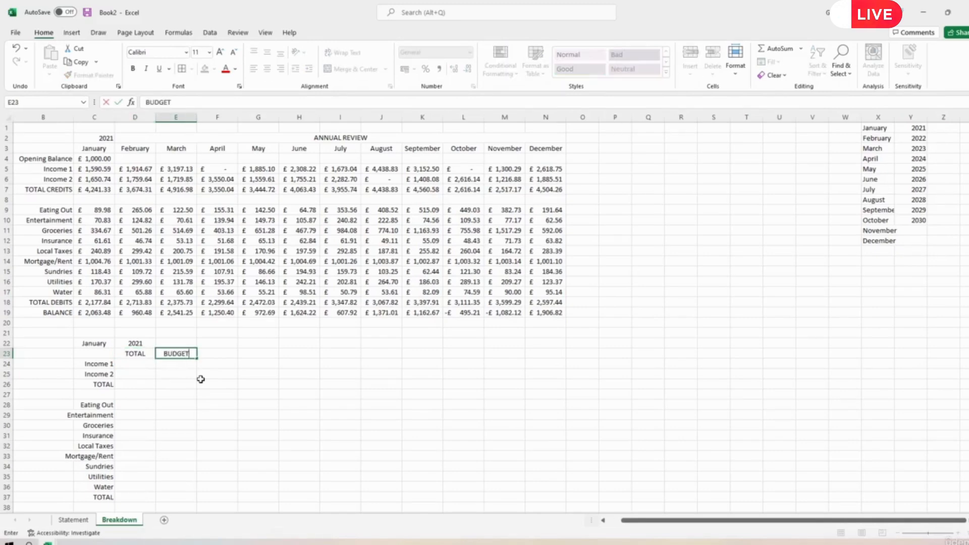
{"action": "key", "text": "Tab"}
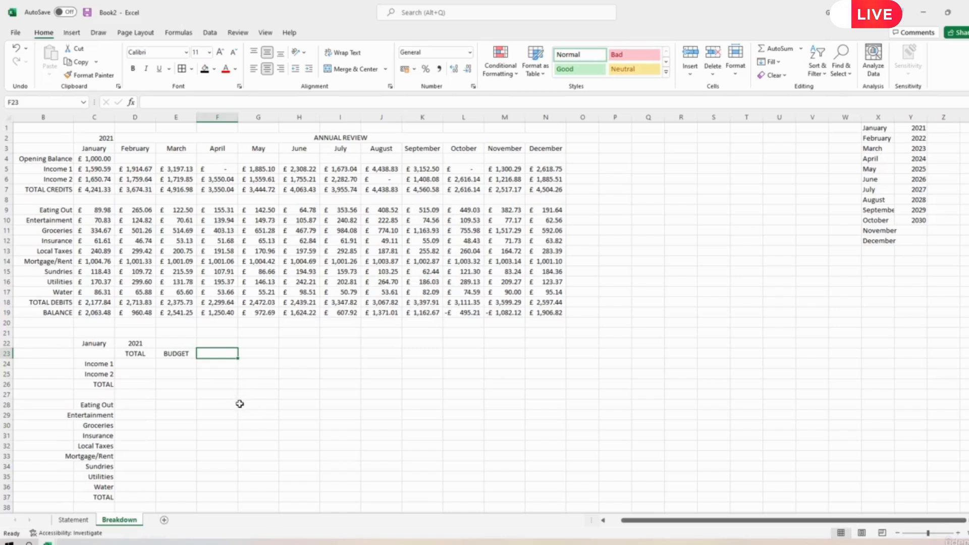
{"action": "type", "text": "Outcome"}
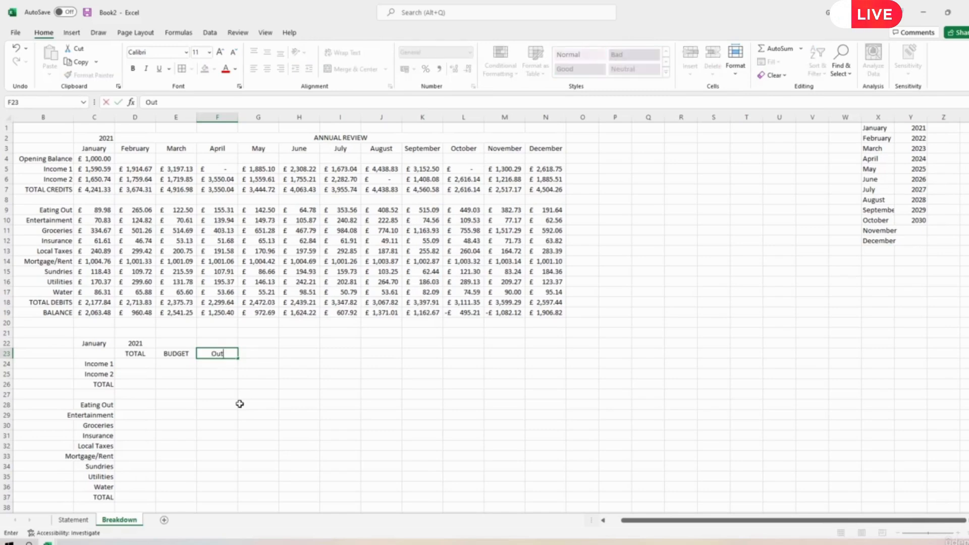
{"action": "key", "text": "BackSpace"}
{"action": "key", "text": "BackSpace"}
{"action": "key", "text": "BackSpace"}
{"action": "key", "text": "BackSpace"}
{"action": "key", "text": "BackSpace"}
{"action": "type", "text": "TCOME"}
{"action": "key", "text": "Return"}
Start a SUMIFS formula in D24 with column F of the Statement sheet as the sum range
{"action": "left_click", "coordinate": [130, 363]}
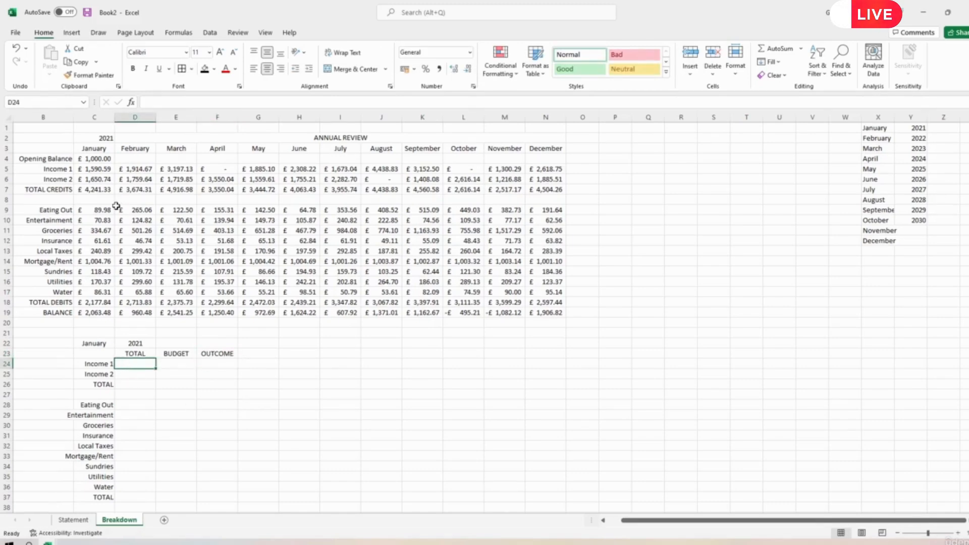
{"action": "type", "text": "="}
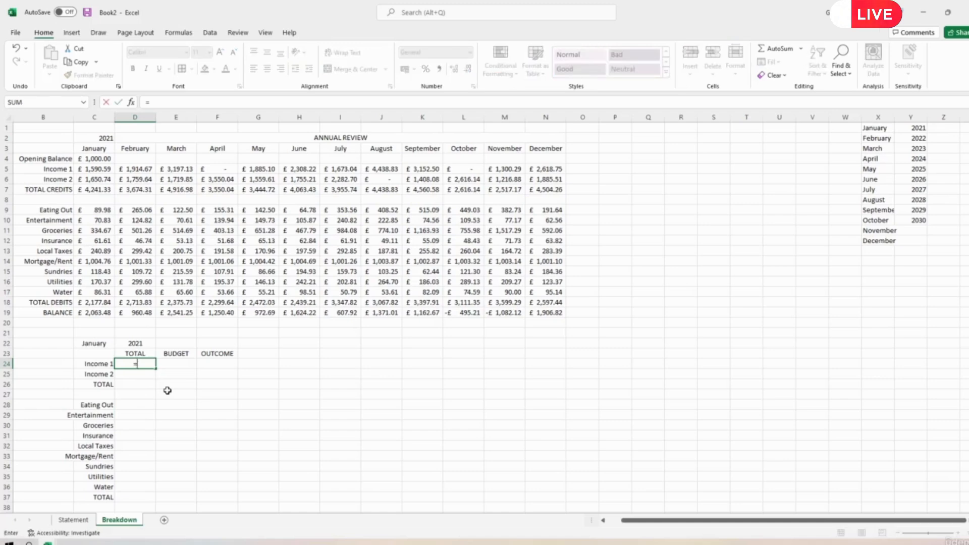
{"action": "type", "text": "sumifs"}
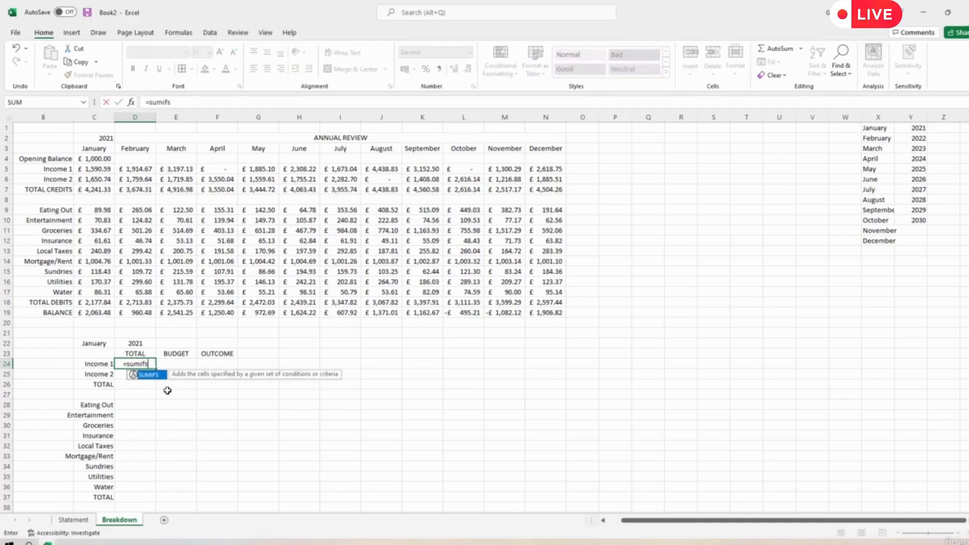
{"action": "type", "text": "("}
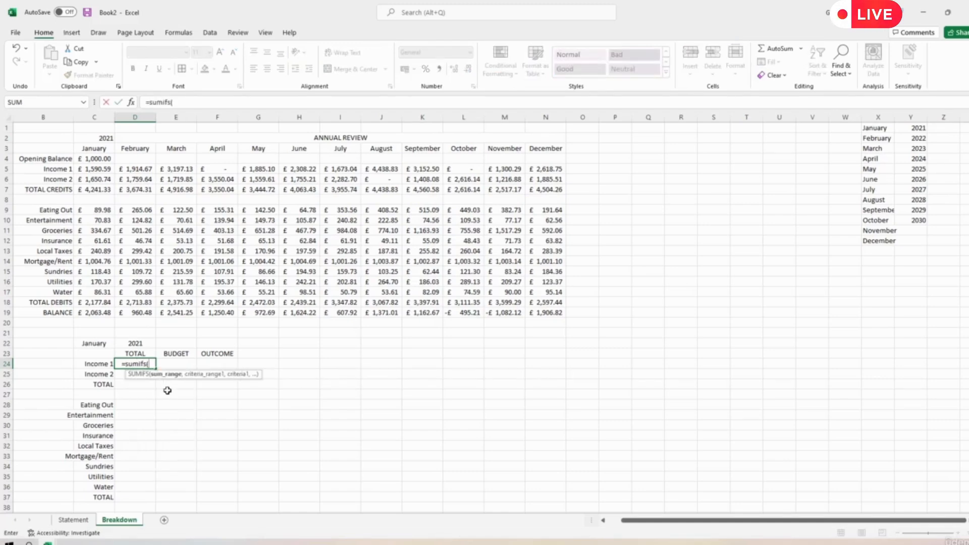
{"action": "left_click", "coordinate": [73, 519]}
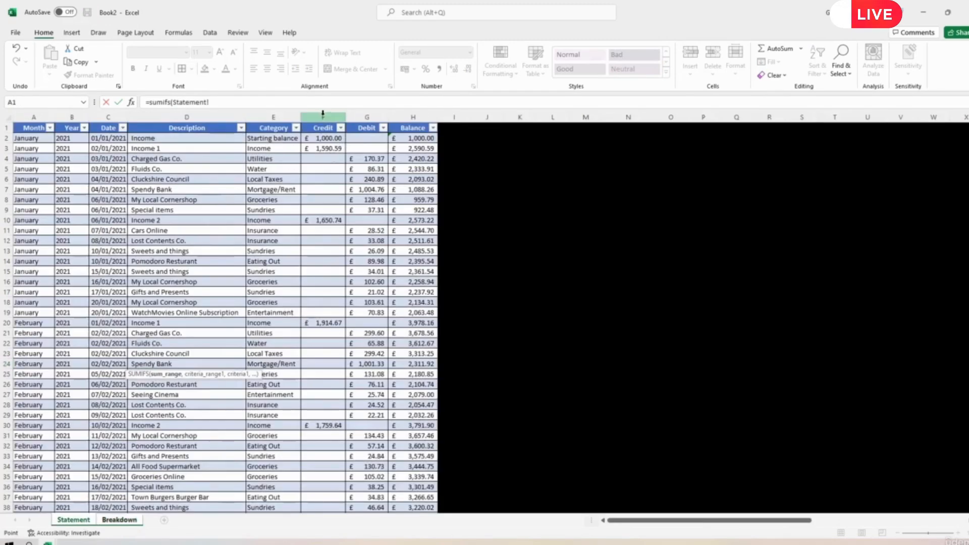
{"action": "left_click", "coordinate": [321, 114]}
{"action": "type", "text": ","}
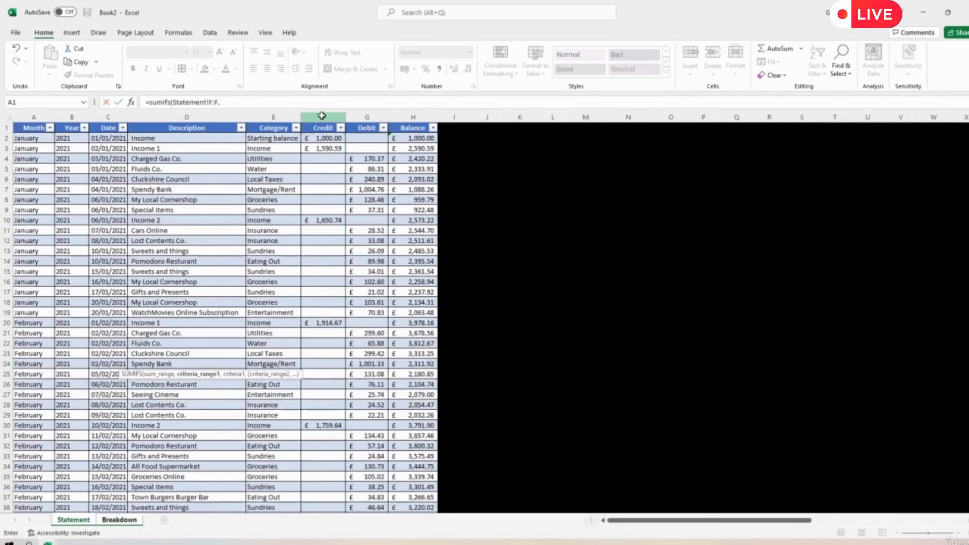
Add the month criterion to the SUMIFS formula, matching Statement column A against Breakdown C22
{"action": "left_click", "coordinate": [242, 102]}
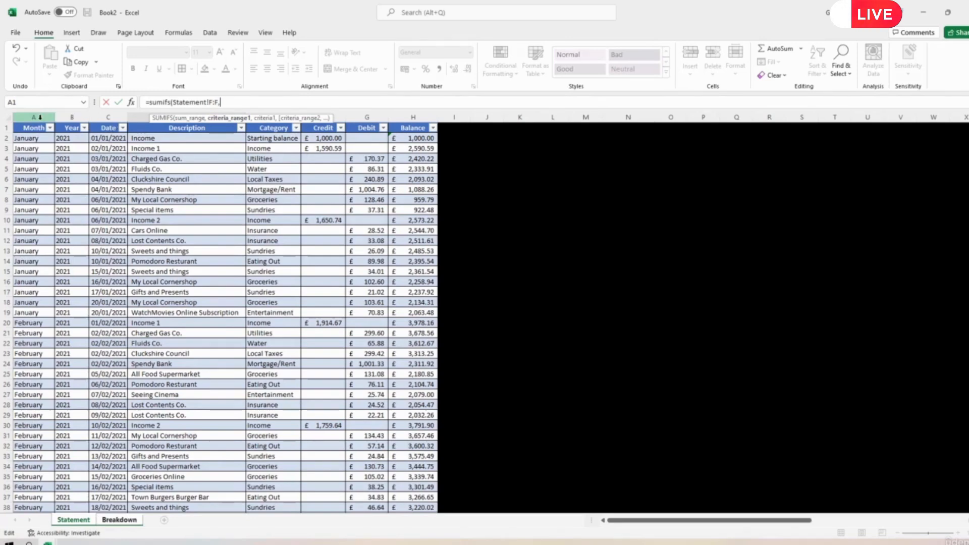
{"action": "left_click", "coordinate": [40, 117]}
{"action": "type", "text": ","}
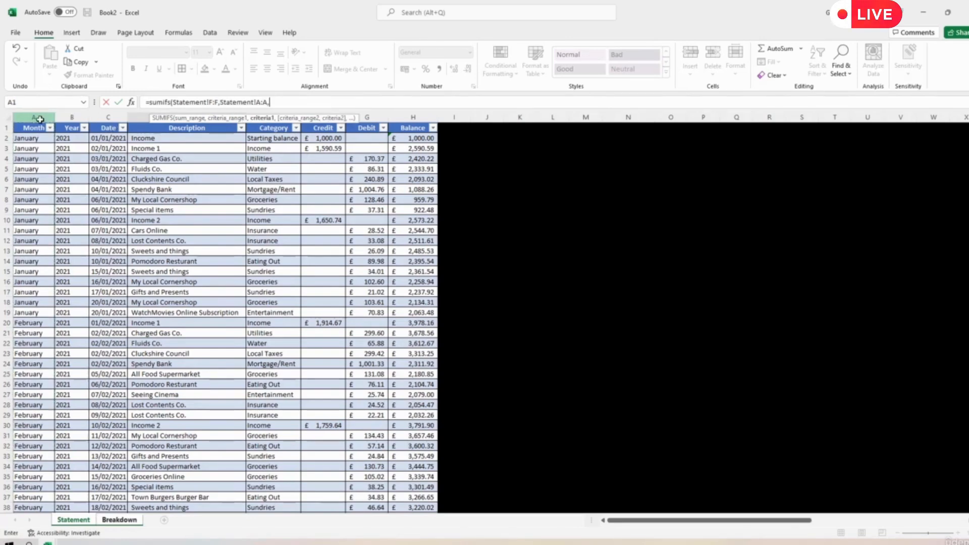
{"action": "left_click", "coordinate": [115, 525]}
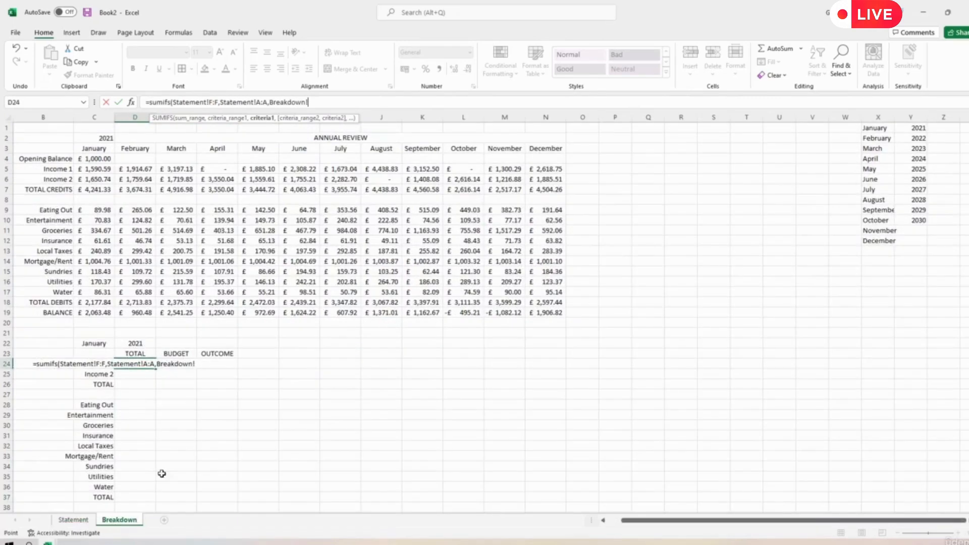
{"action": "left_click", "coordinate": [96, 344]}
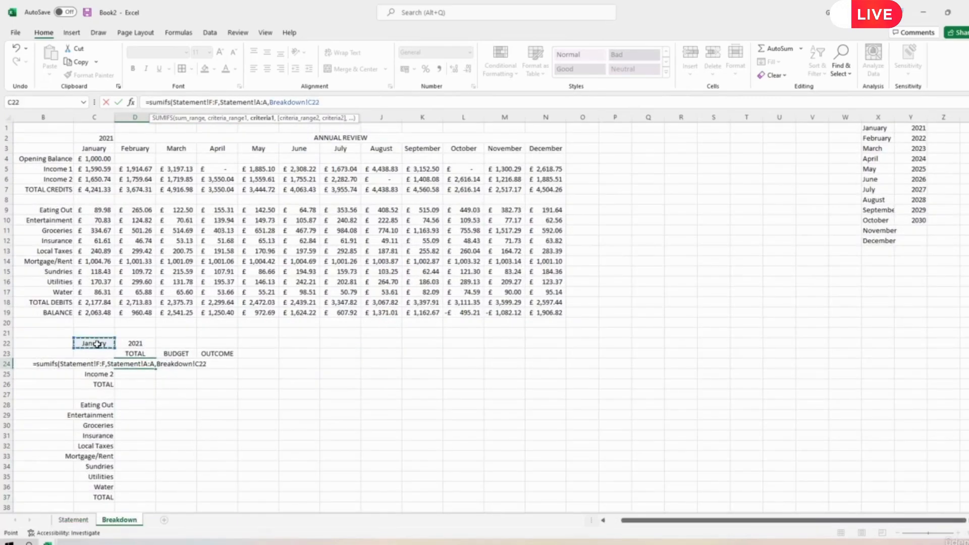
{"action": "type", "text": ","}
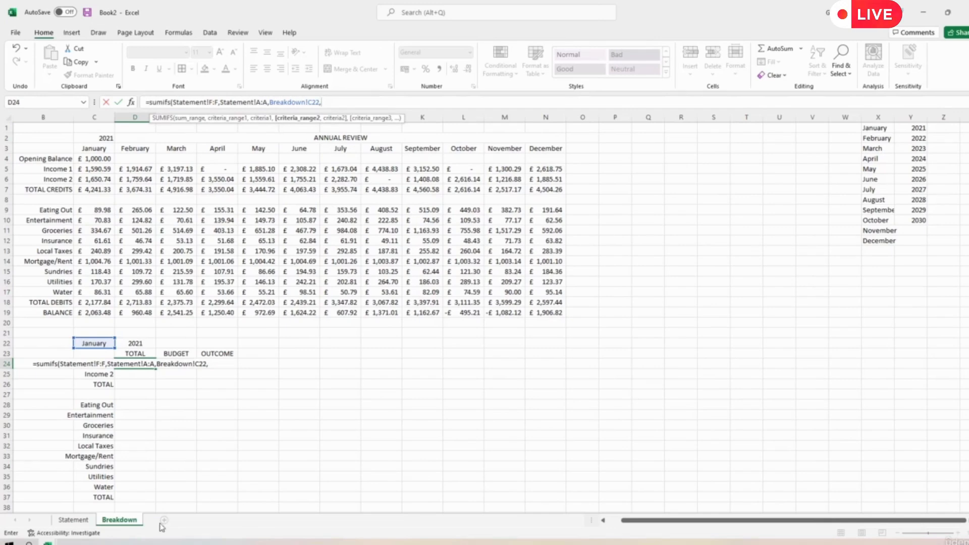
Add the year criterion to the SUMIFS formula, matching Statement column B against Breakdown D22
{"action": "left_click", "coordinate": [73, 520]}
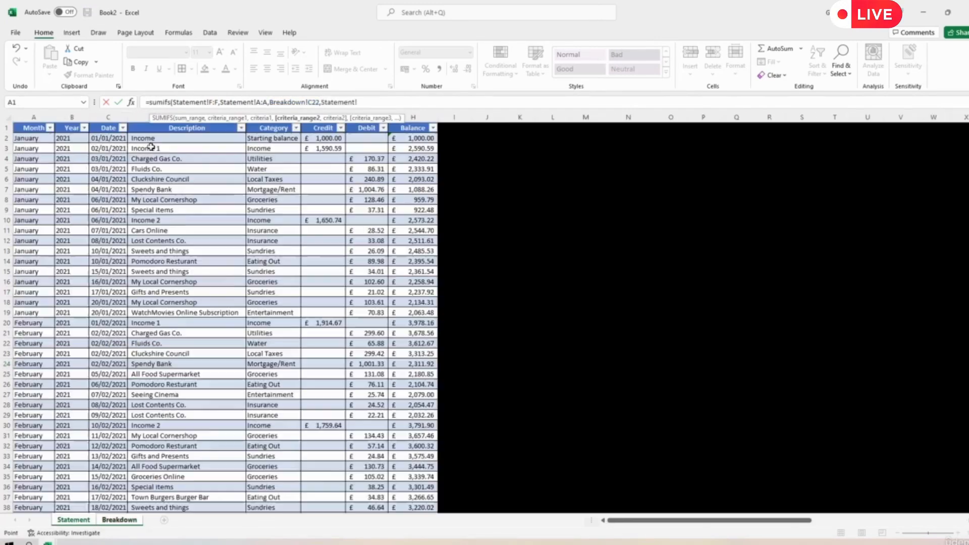
{"action": "left_click", "coordinate": [71, 117]}
{"action": "type", "text": ","}
{"action": "left_click", "coordinate": [127, 524]}
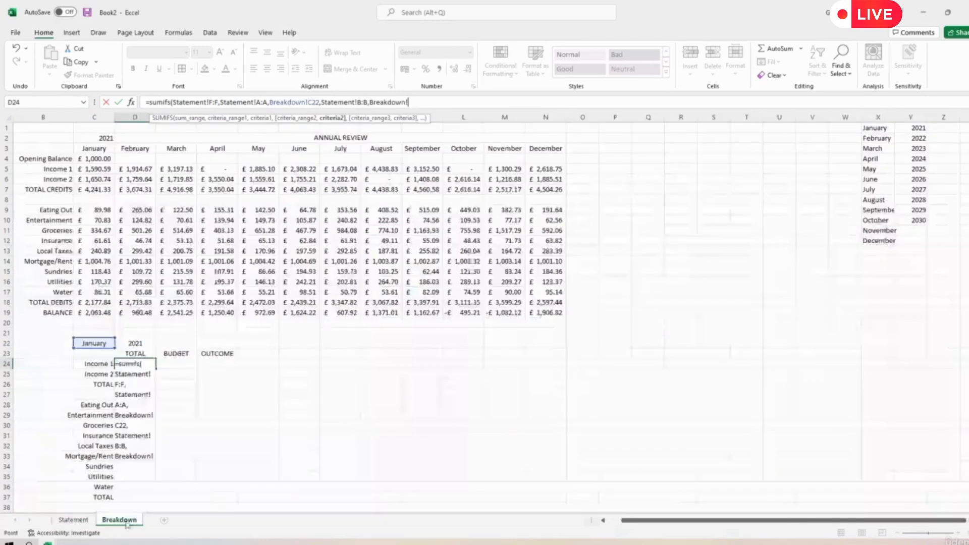
{"action": "left_click", "coordinate": [130, 343]}
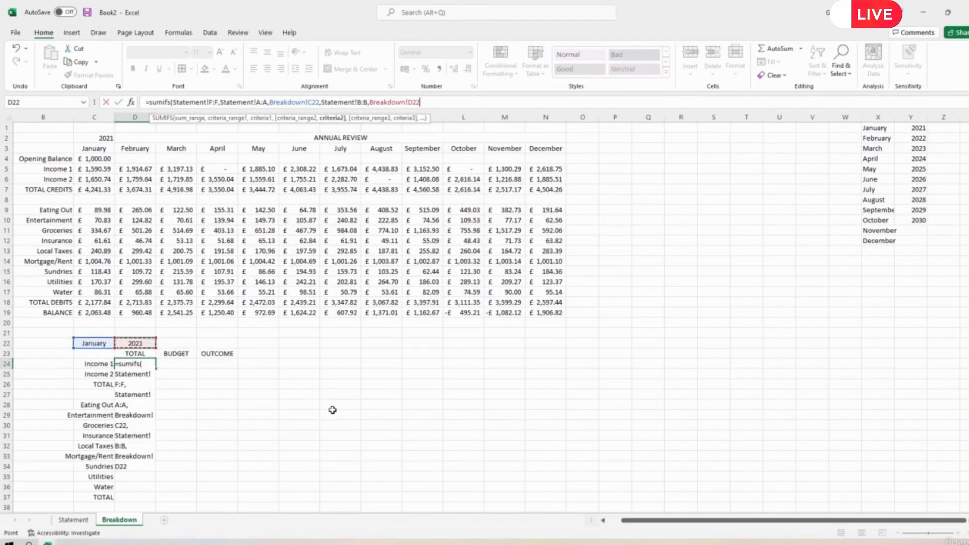
{"action": "type", "text": ","}
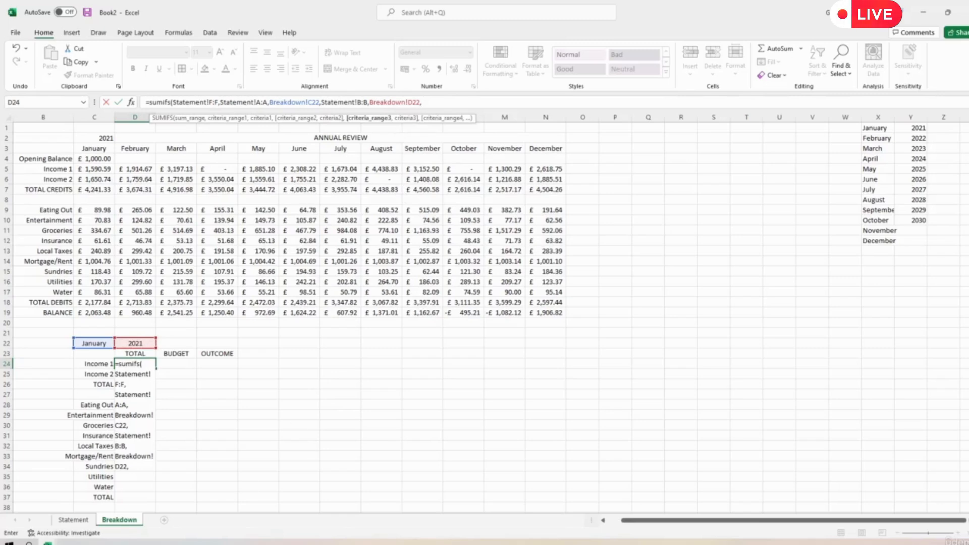
Add the description criterion matching Statement column D against Breakdown C24, and complete the SUMIFS formula
{"action": "left_click", "coordinate": [73, 520]}
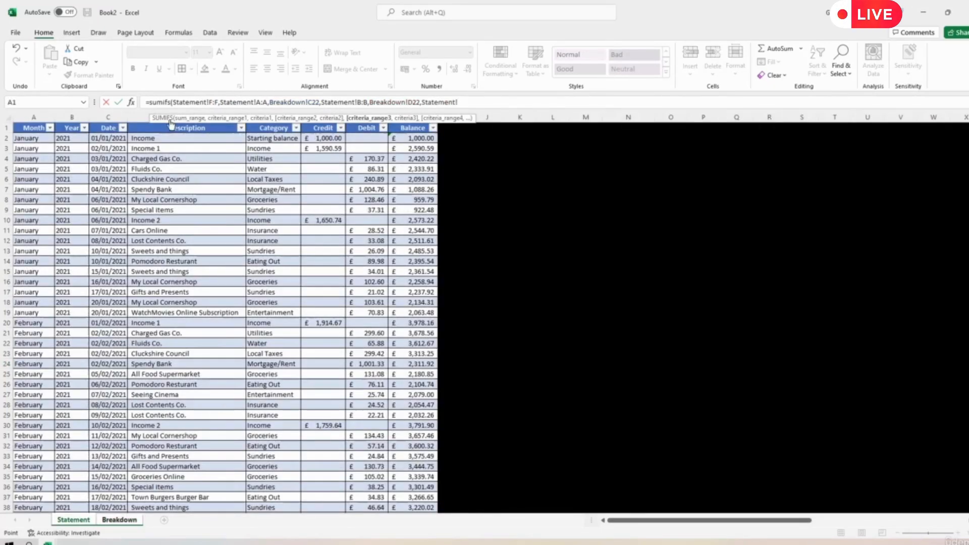
{"action": "left_click", "coordinate": [139, 117]}
{"action": "type", "text": ","}
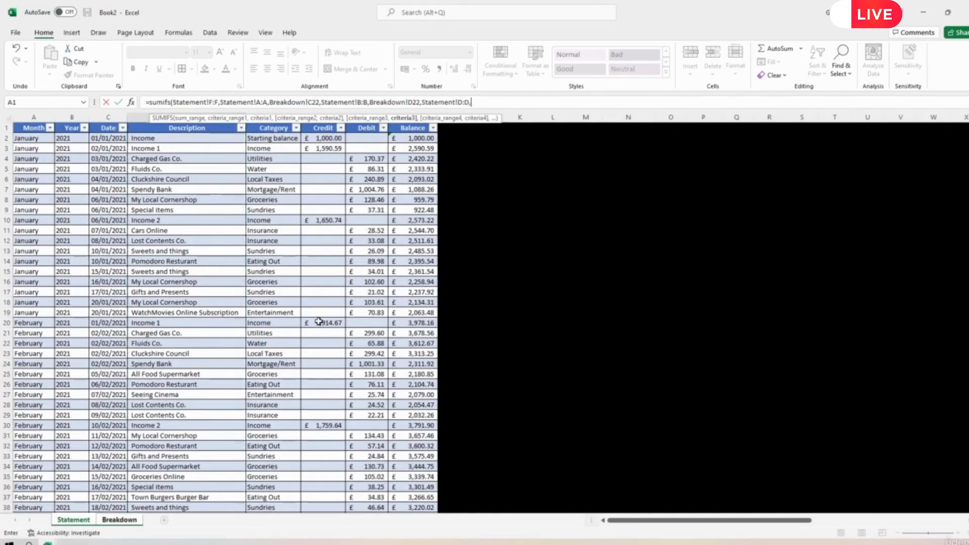
{"action": "left_click", "coordinate": [114, 522]}
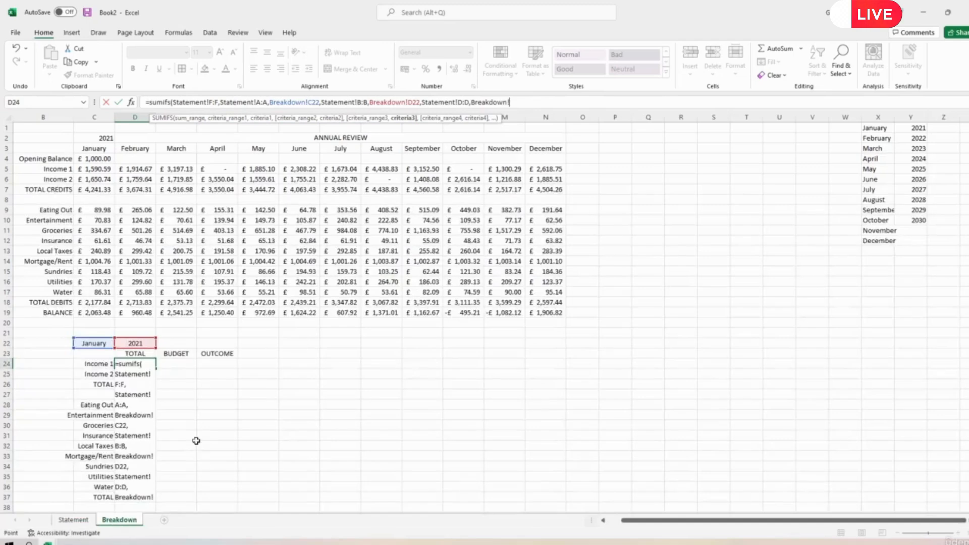
{"action": "left_click", "coordinate": [84, 362]}
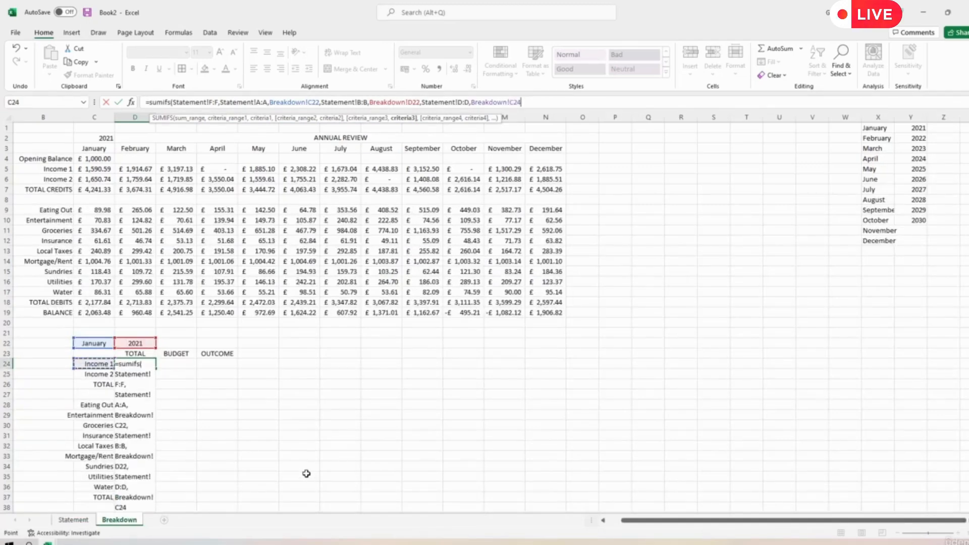
{"action": "type", "text": ")"}
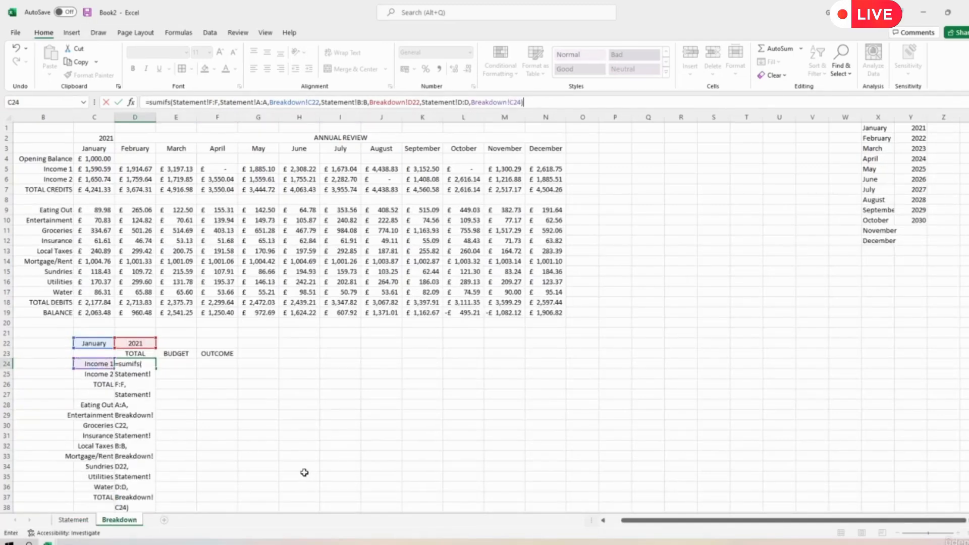
{"action": "key", "text": "Return"}
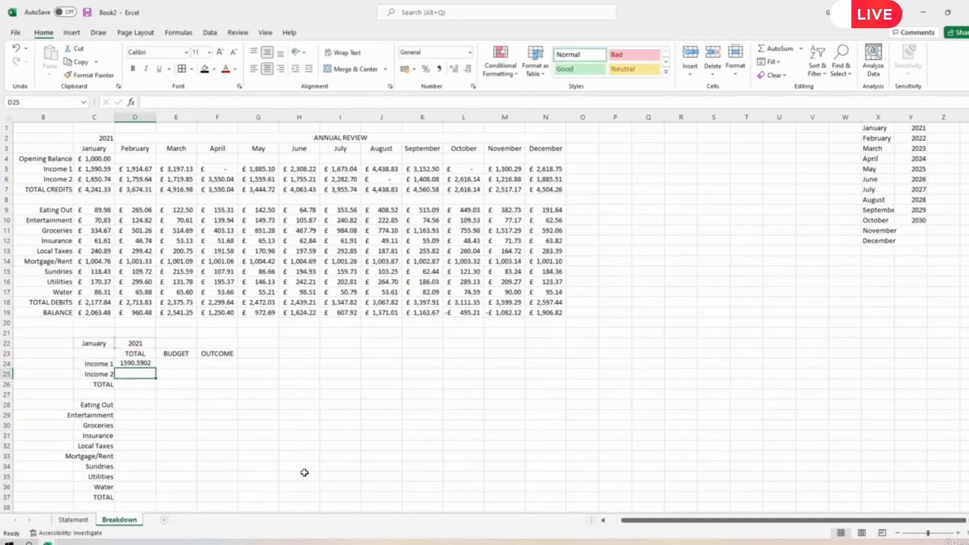
Make the Statement F:F, Statement A:A and Breakdown C22 references absolute in the D24 formula
{"action": "left_click", "coordinate": [133, 364]}
{"action": "left_click", "coordinate": [90, 168]}
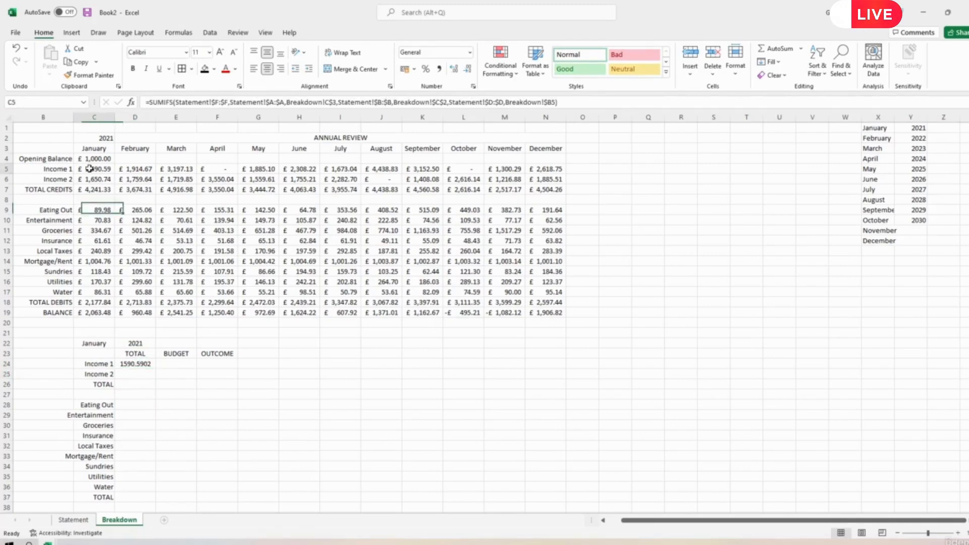
{"action": "left_click", "coordinate": [125, 364]}
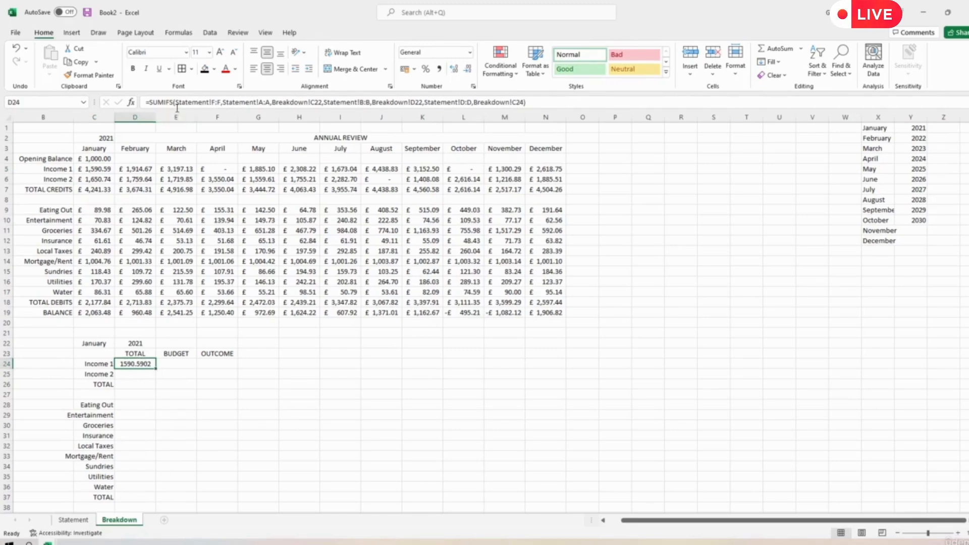
{"action": "left_click", "coordinate": [219, 102]}
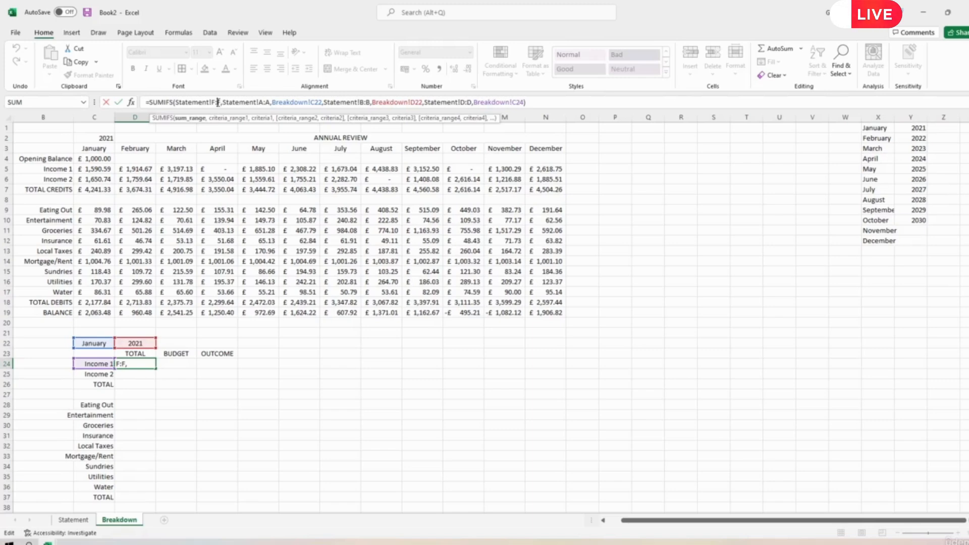
{"action": "key", "text": "F4"}
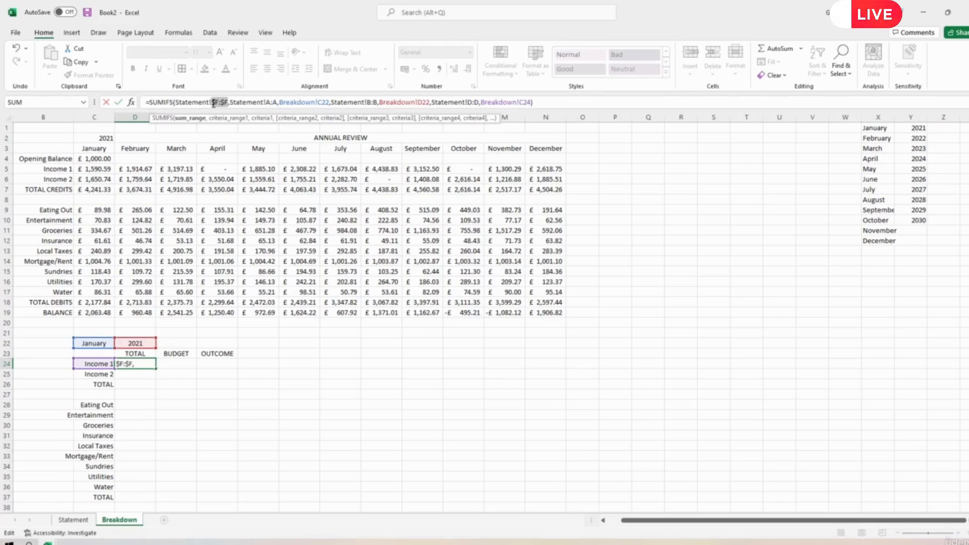
{"action": "left_click", "coordinate": [272, 102]}
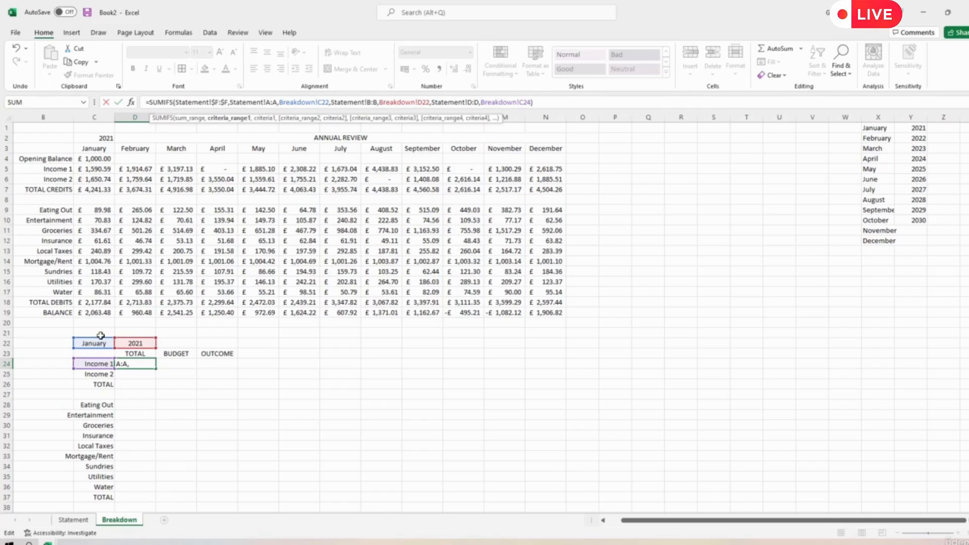
{"action": "key", "text": "F4"}
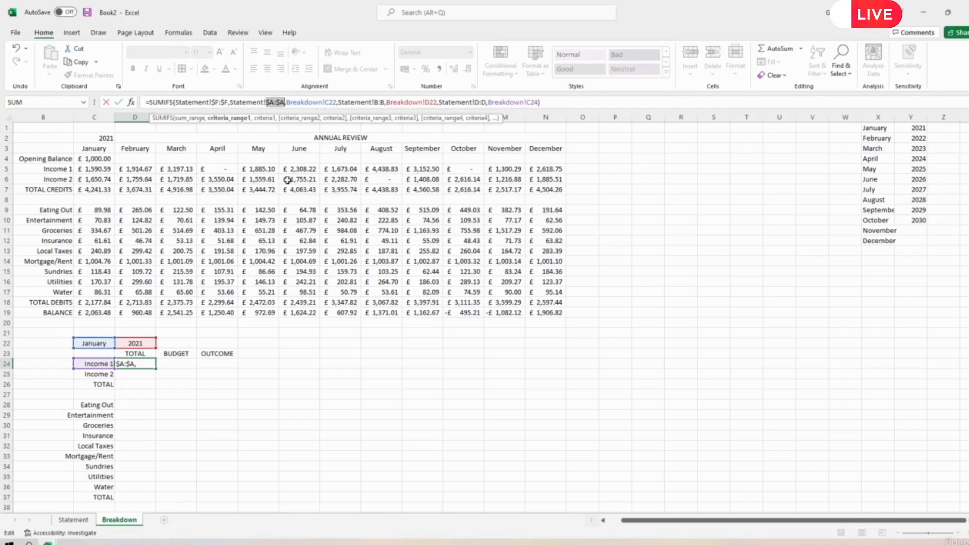
{"action": "left_click", "coordinate": [329, 102]}
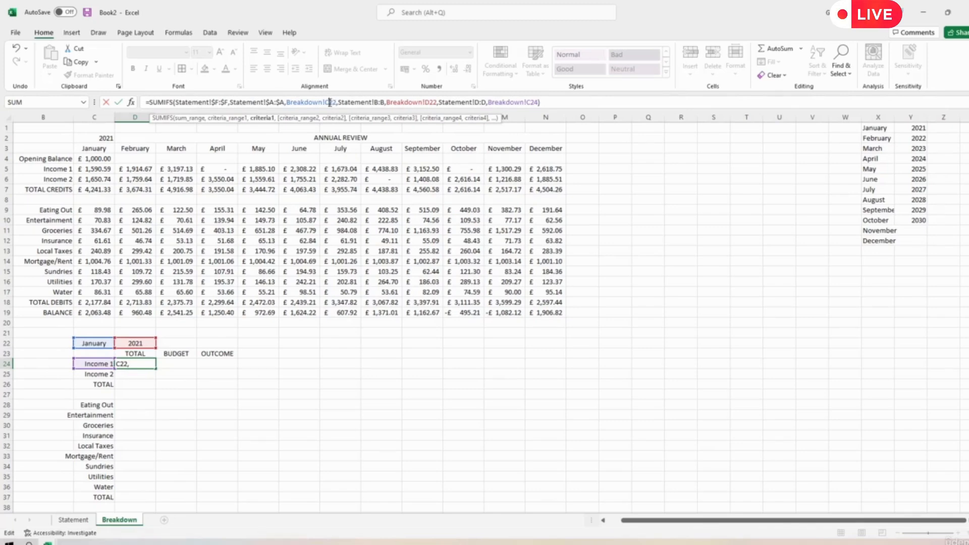
{"action": "key", "text": "F4"}
Make the Statement B:B, Breakdown D22 and Statement D:D references absolute in the same formula
{"action": "left_click", "coordinate": [387, 103]}
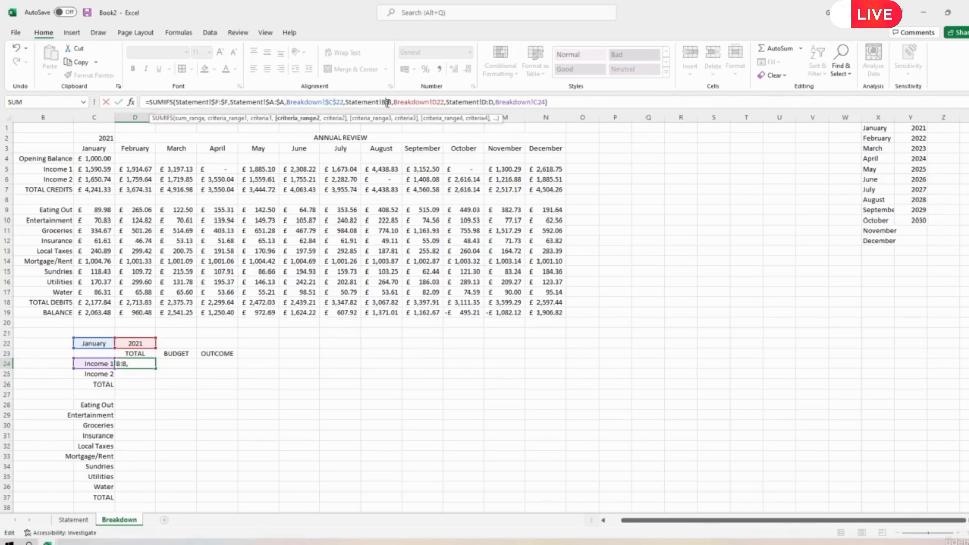
{"action": "key", "text": "F4"}
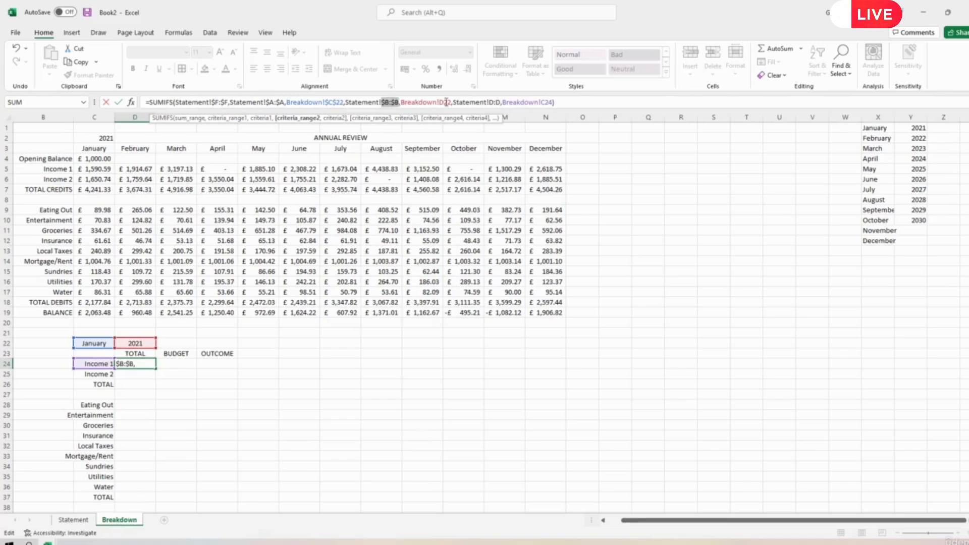
{"action": "left_click", "coordinate": [447, 103]}
{"action": "key", "text": "F4"}
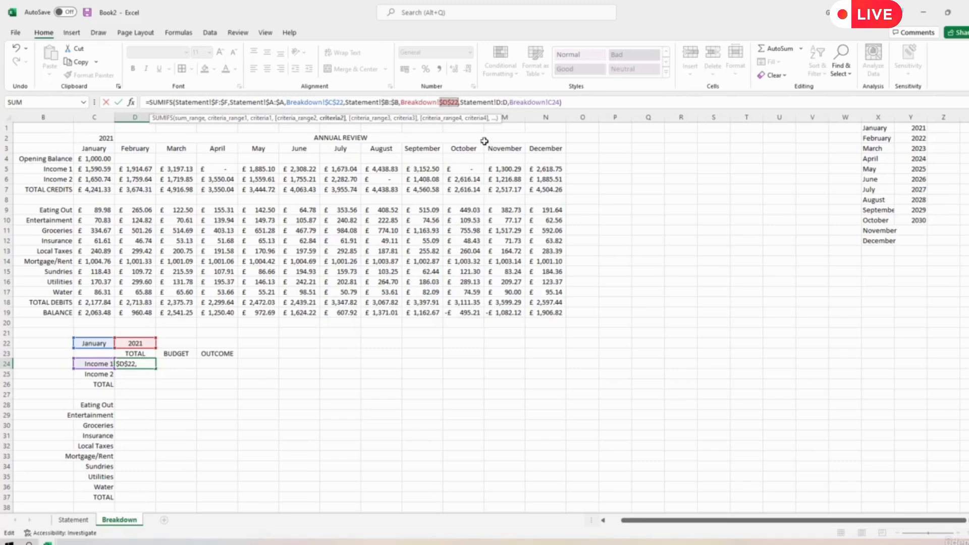
{"action": "left_click", "coordinate": [495, 103]}
{"action": "key", "text": "F4"}
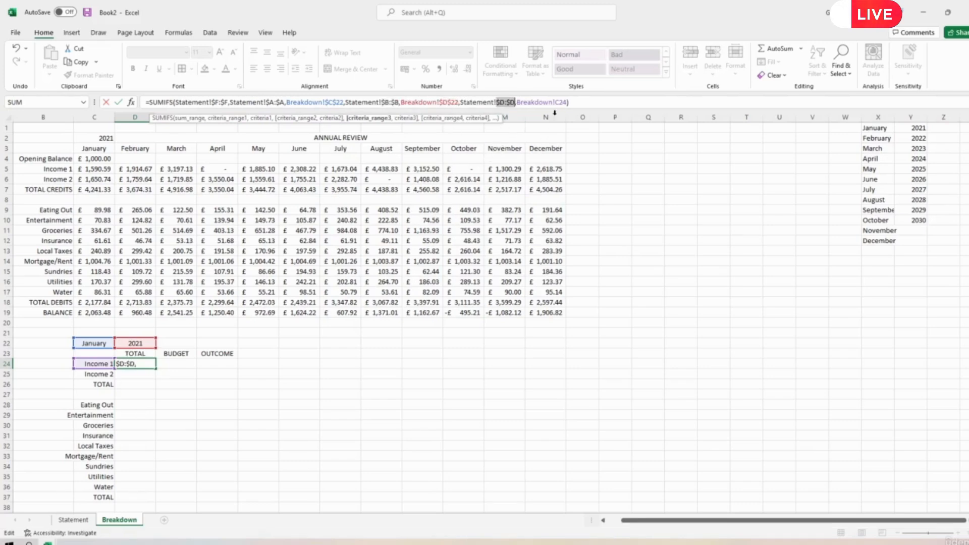
Lock only the column of the C24 reference as $C24, and fill the finished formula down to D25 for Income 2
{"action": "left_click", "coordinate": [557, 102]}
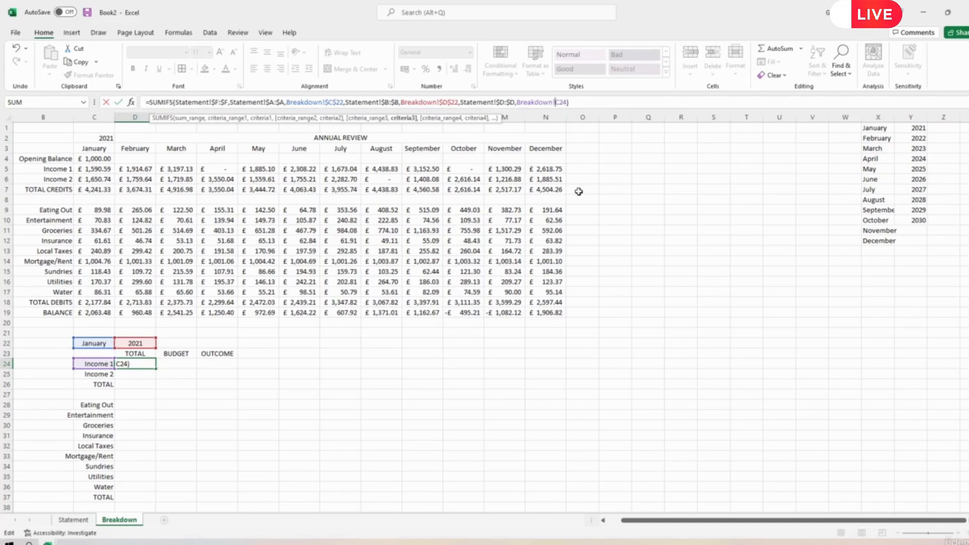
{"action": "type", "text": "$"}
{"action": "key", "text": "Return"}
{"action": "left_click", "coordinate": [147, 364]}
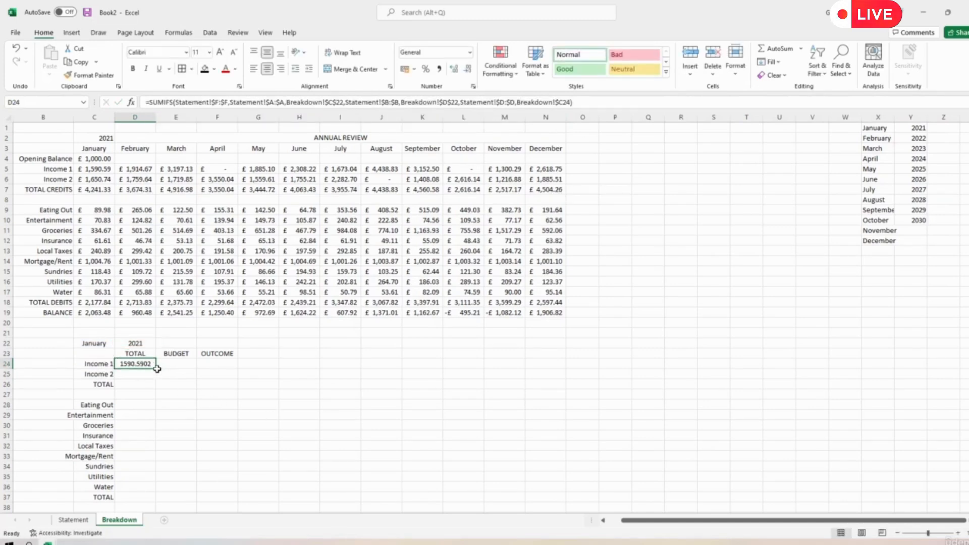
{"action": "left_click_drag", "start_coordinate": [158, 369], "coordinate": [157, 380]}
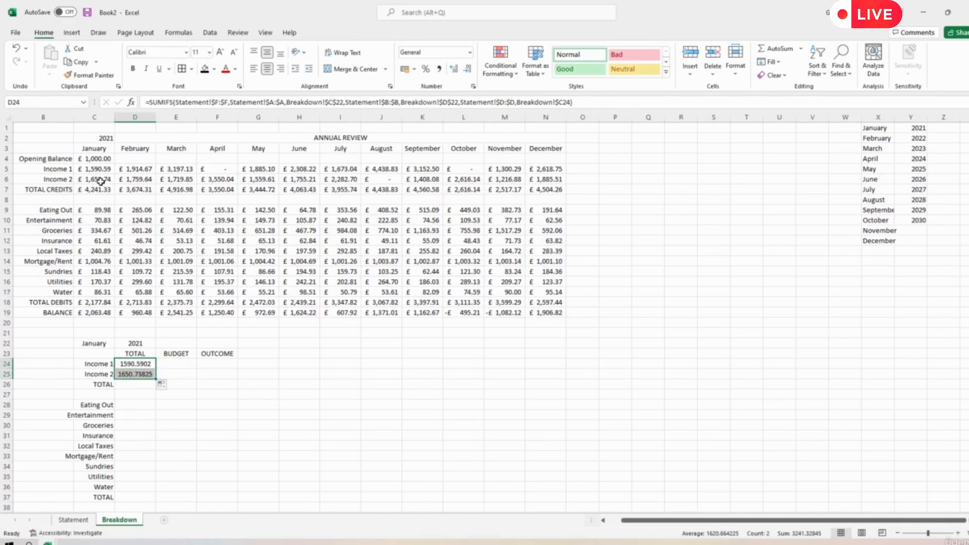
Start a SUMIFS formula in Breakdown D28 for Eating Out, using Statement column G:G as the sum range
{"action": "left_click", "coordinate": [134, 403]}
{"action": "type", "text": "="}
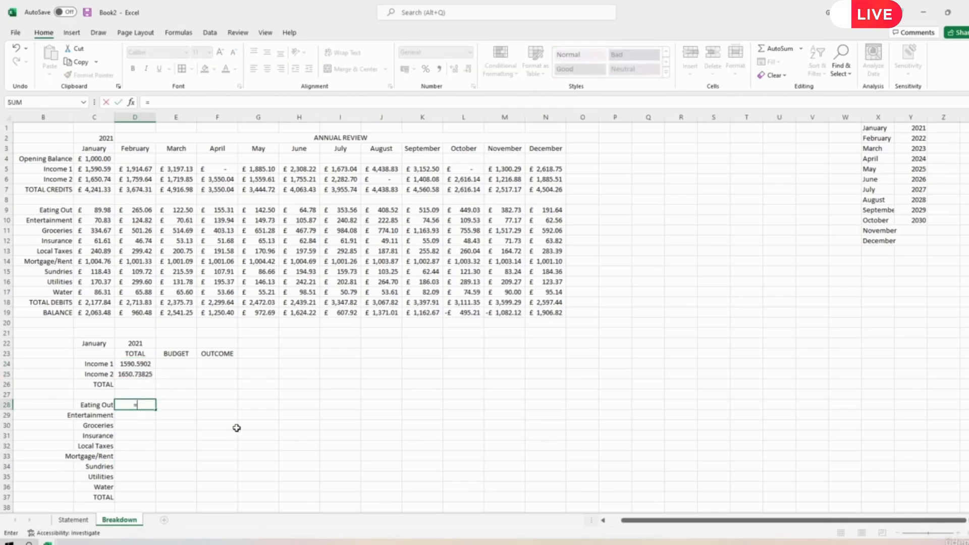
{"action": "type", "text": "sumifs"}
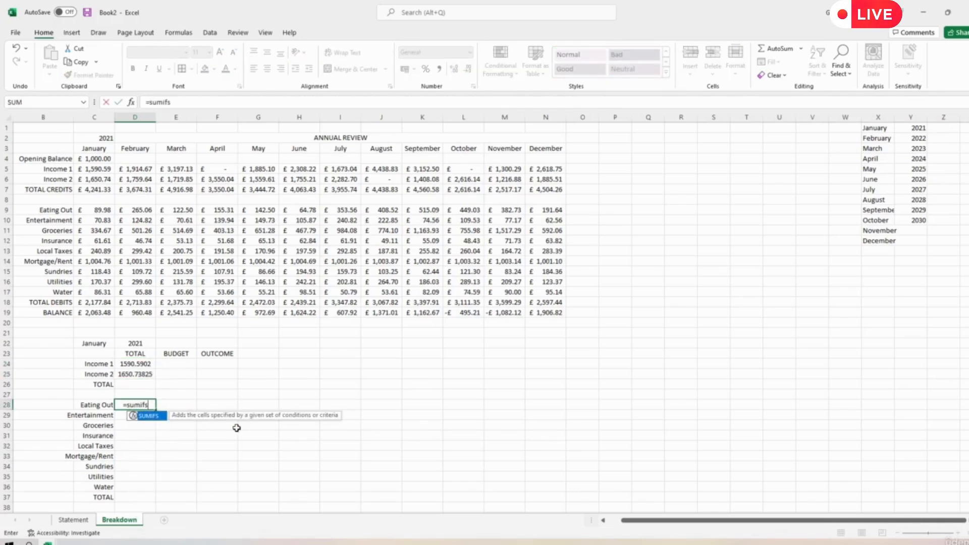
{"action": "type", "text": "("}
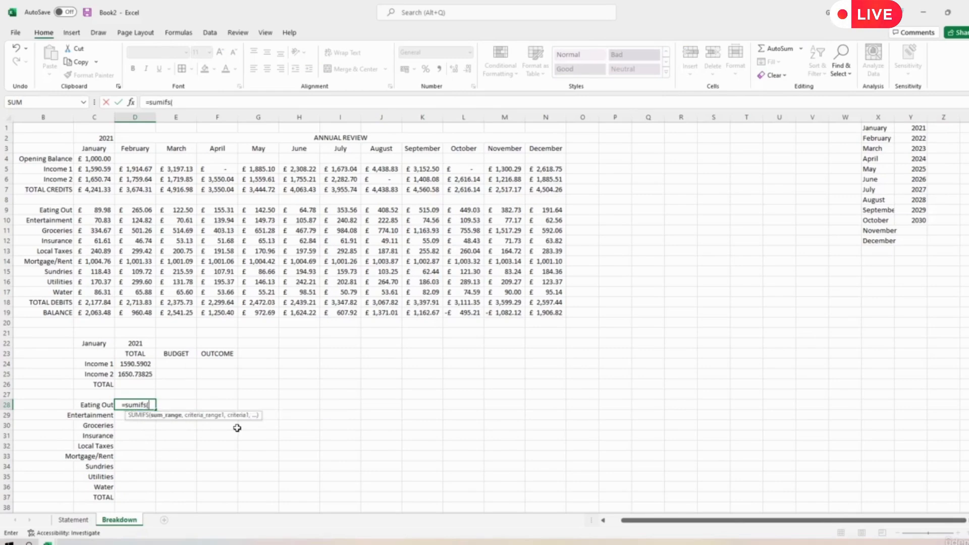
{"action": "left_click", "coordinate": [74, 519]}
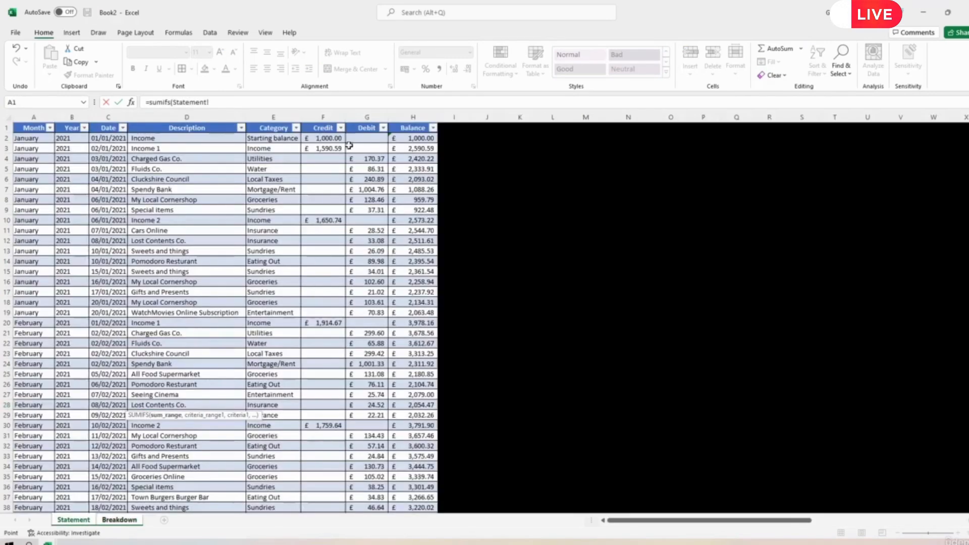
{"action": "left_click", "coordinate": [364, 116]}
{"action": "type", "text": ","}
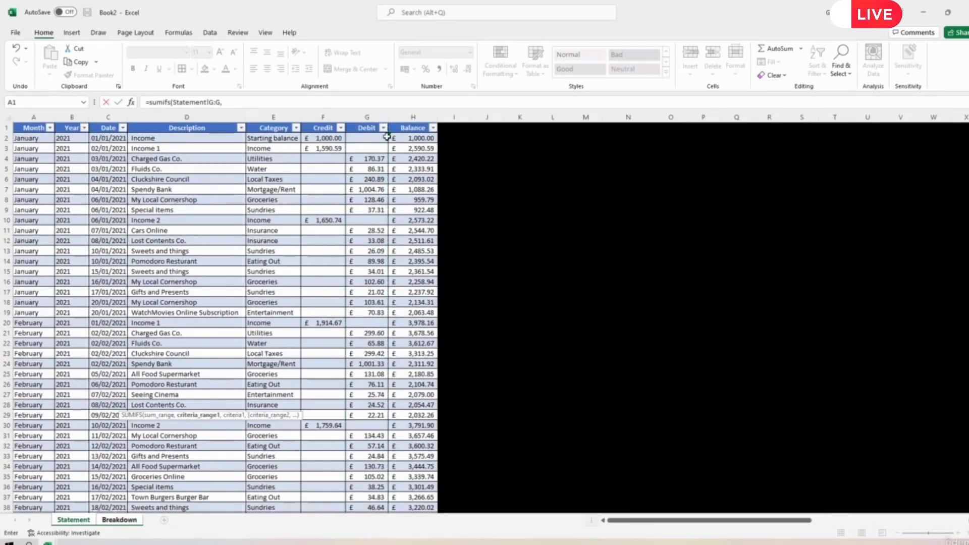
Add the month criterion to the D28 formula, matching Statement column A:A against Breakdown C22
{"action": "left_click", "coordinate": [248, 102]}
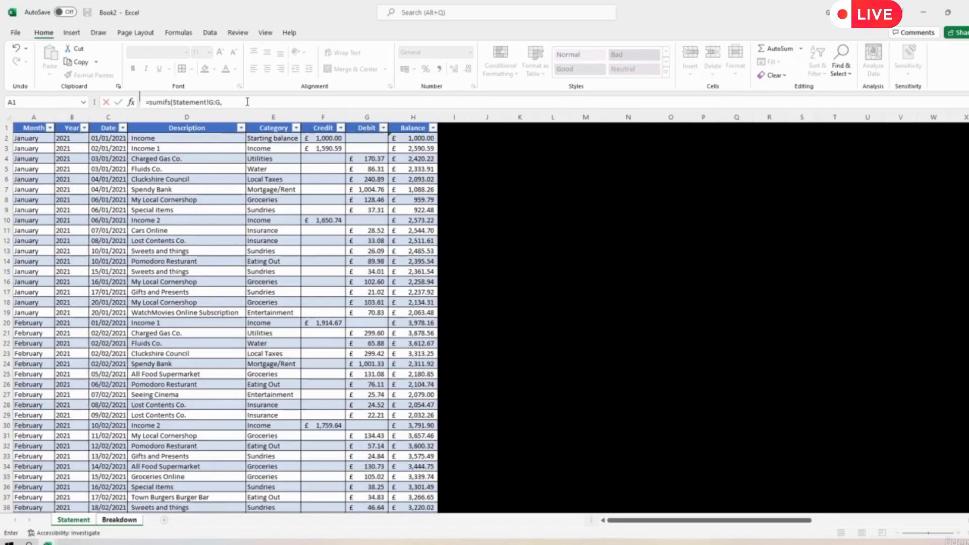
{"action": "left_click", "coordinate": [26, 114]}
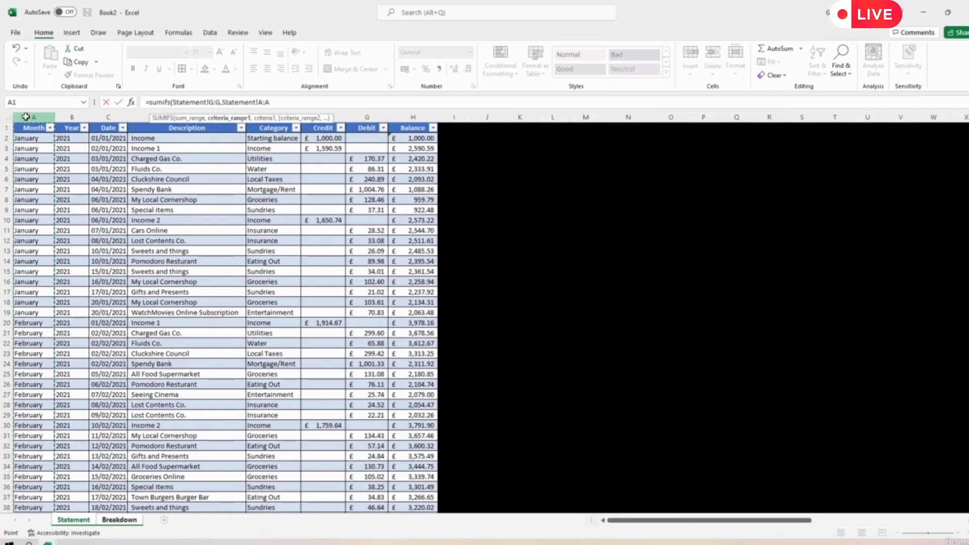
{"action": "type", "text": ","}
{"action": "left_click", "coordinate": [104, 522]}
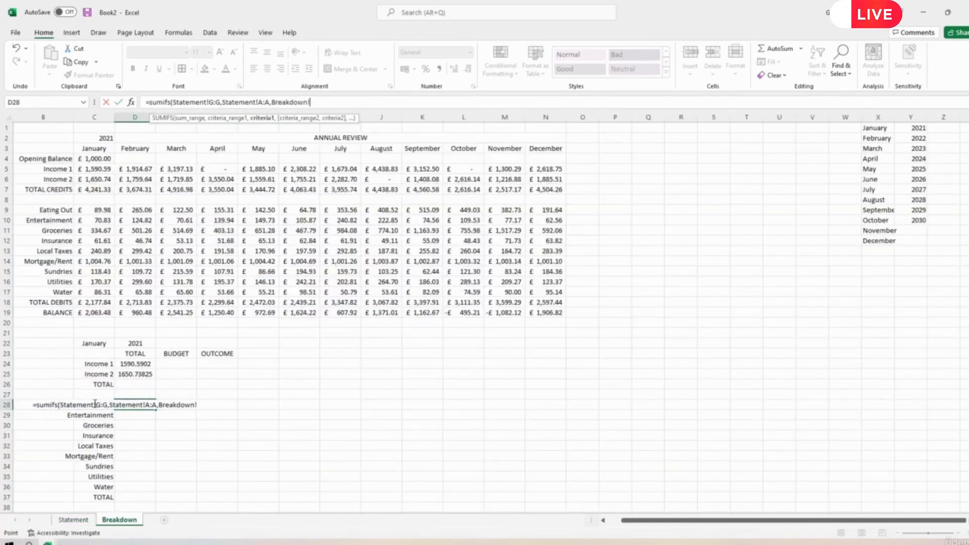
{"action": "left_click", "coordinate": [92, 344]}
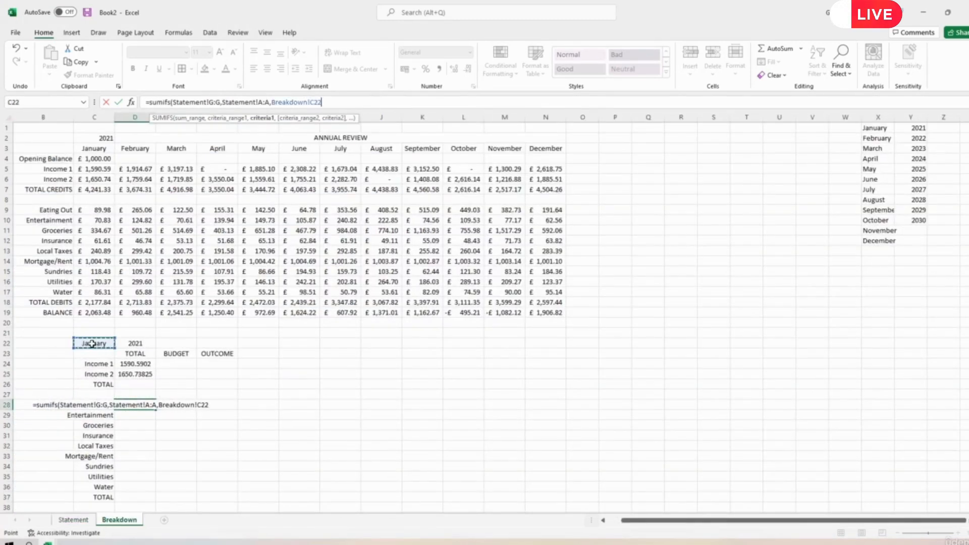
{"action": "type", "text": ","}
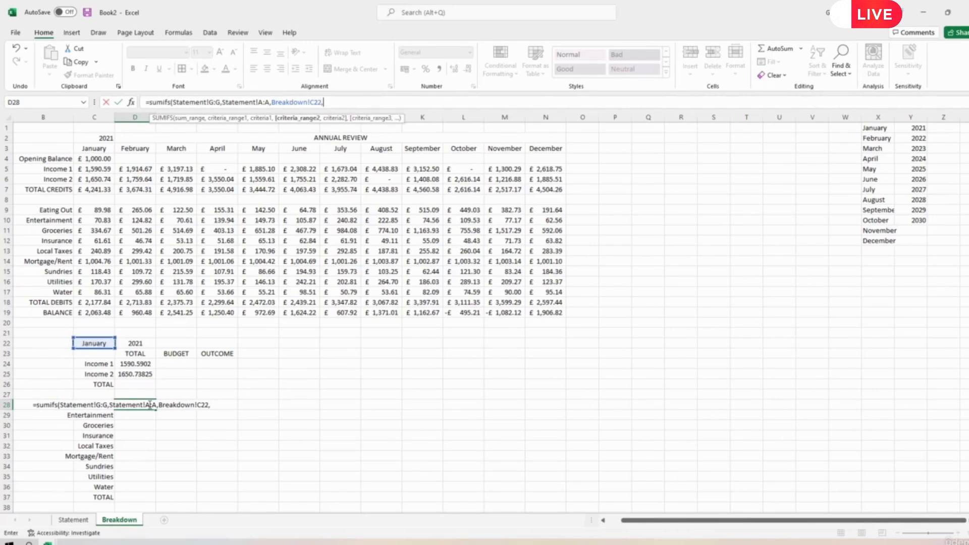
Add the year criterion to the D28 formula, matching Statement column B:B against Breakdown D22
{"action": "left_click", "coordinate": [81, 522]}
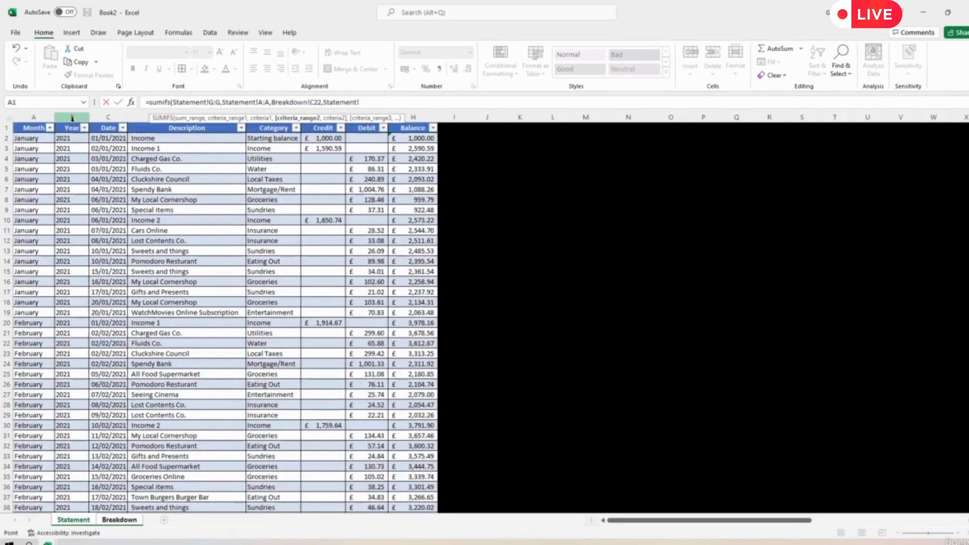
{"action": "left_click", "coordinate": [72, 119]}
{"action": "type", "text": ","}
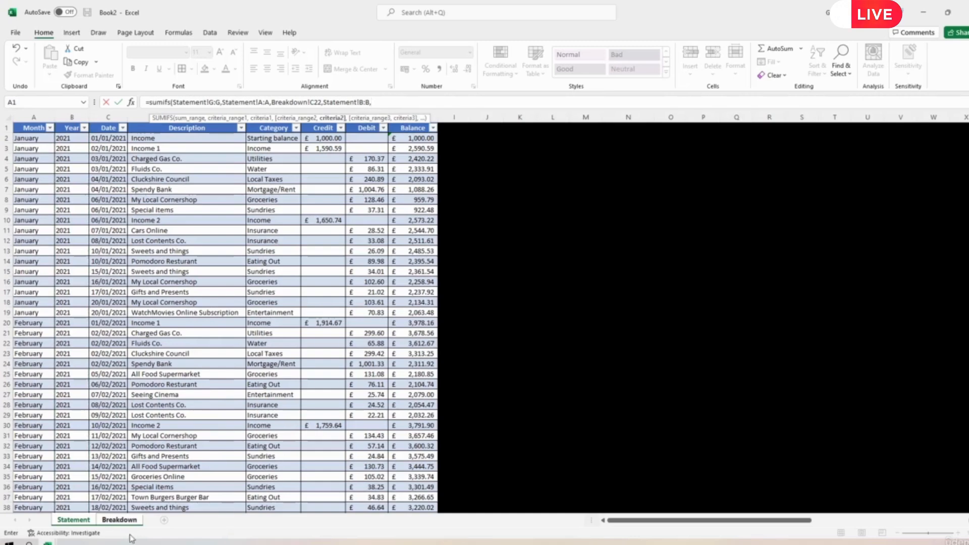
{"action": "left_click", "coordinate": [123, 521]}
{"action": "left_click", "coordinate": [134, 342]}
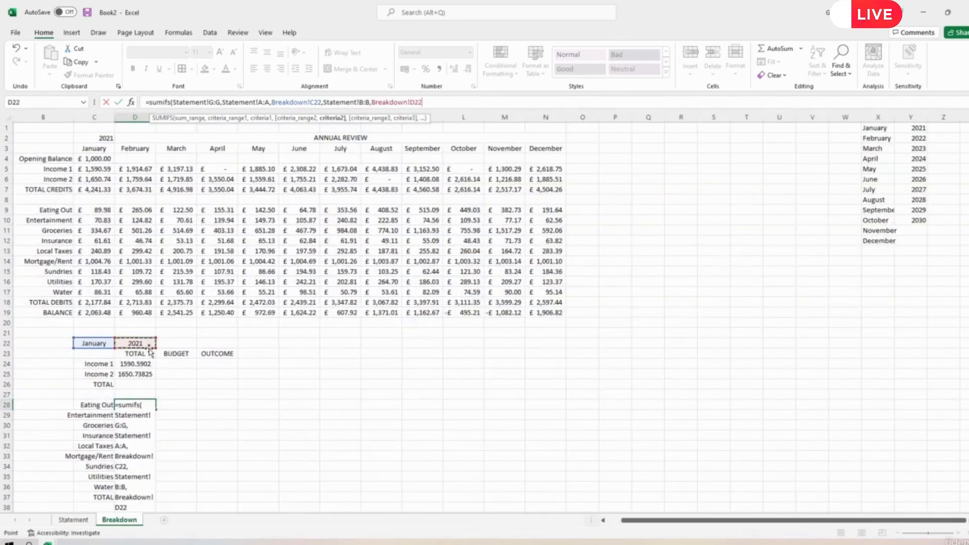
{"action": "type", "text": ","}
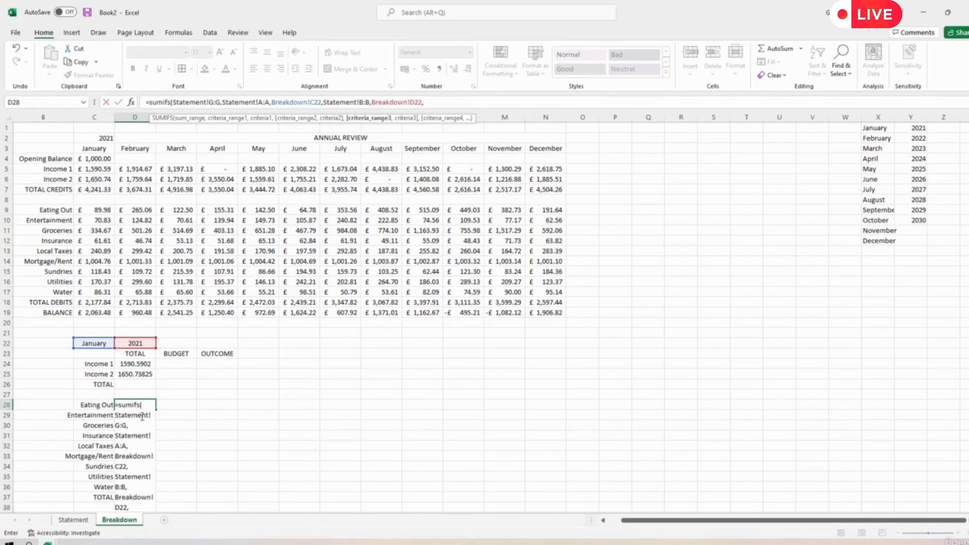
Add the category criterion matching Statement column E:E against Breakdown C28, and complete the SUMIFS formula
{"action": "left_click", "coordinate": [73, 520]}
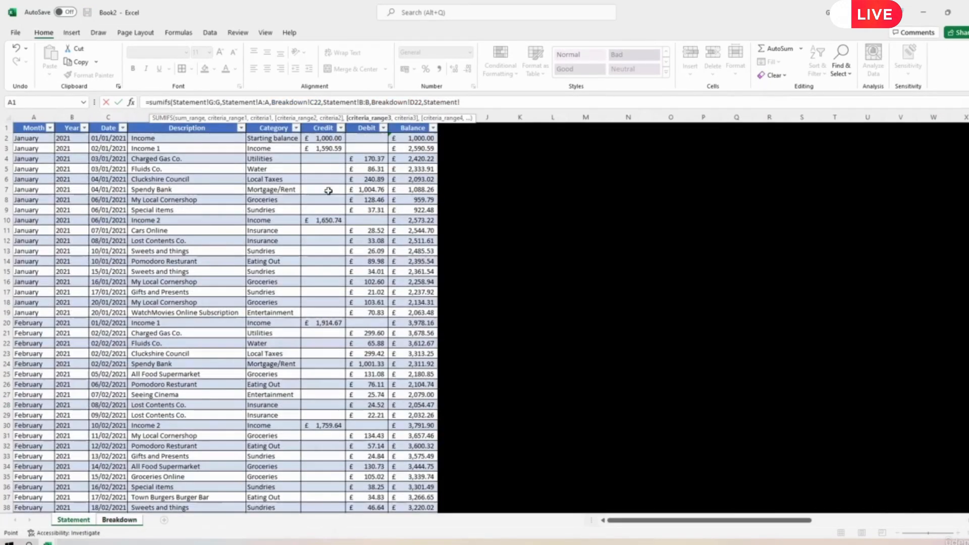
{"action": "left_click", "coordinate": [245, 122]}
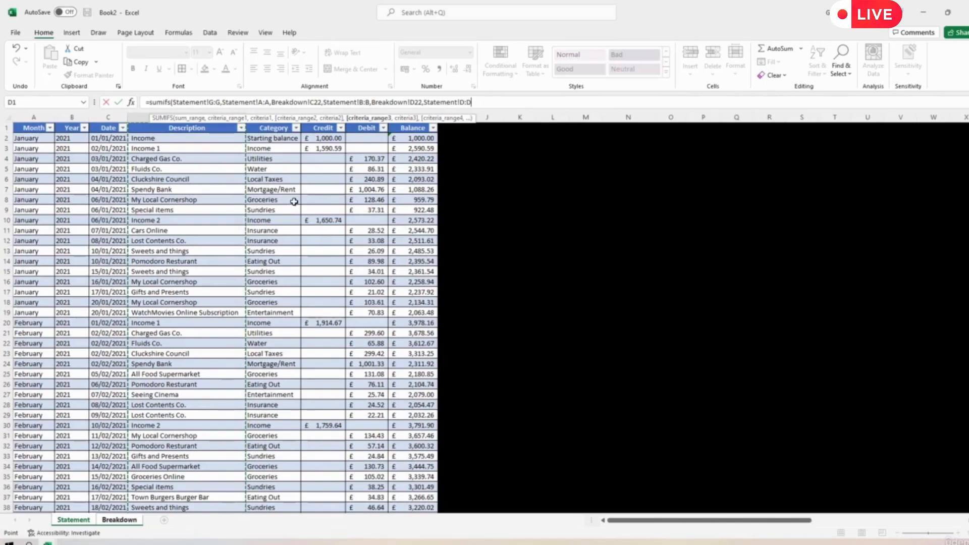
{"action": "left_click_drag", "start_coordinate": [657, 520], "coordinate": [685, 523]}
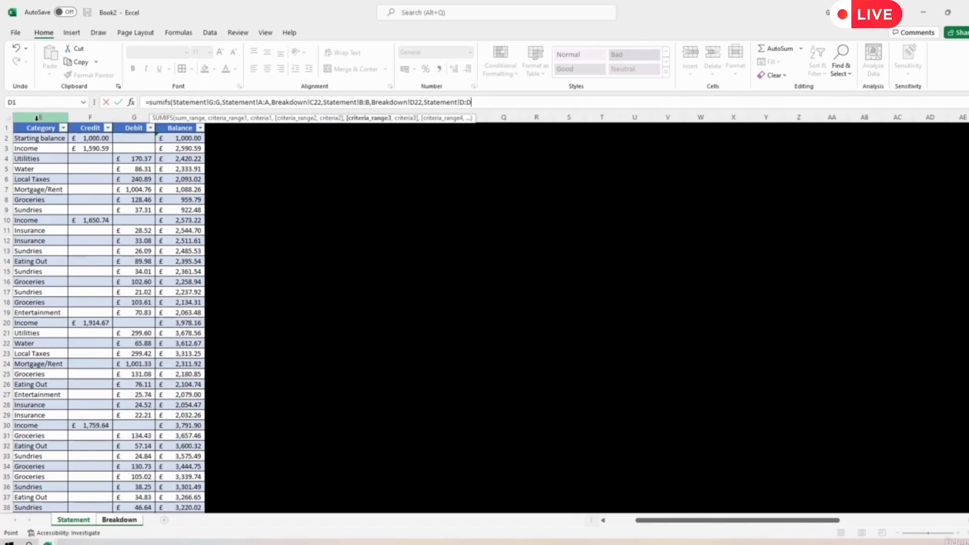
{"action": "left_click", "coordinate": [36, 119]}
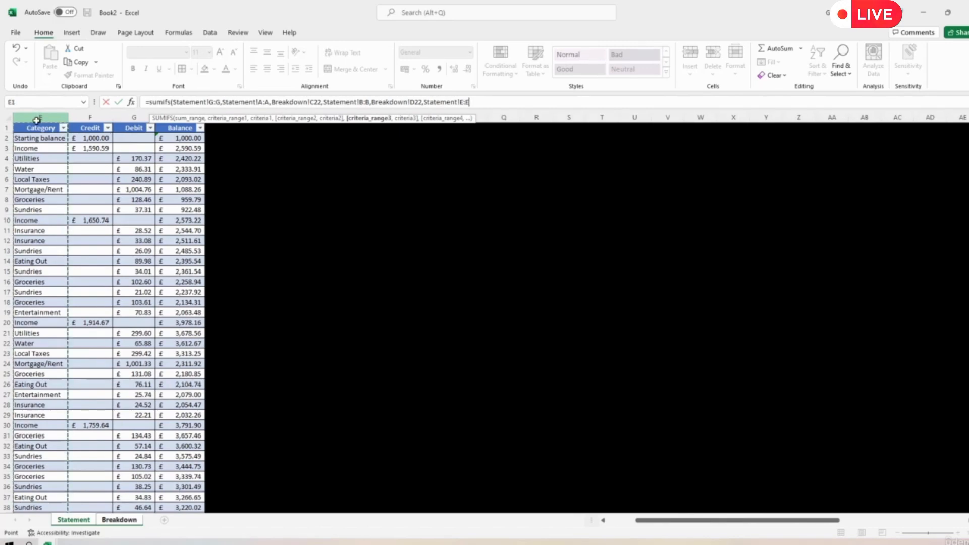
{"action": "type", "text": ","}
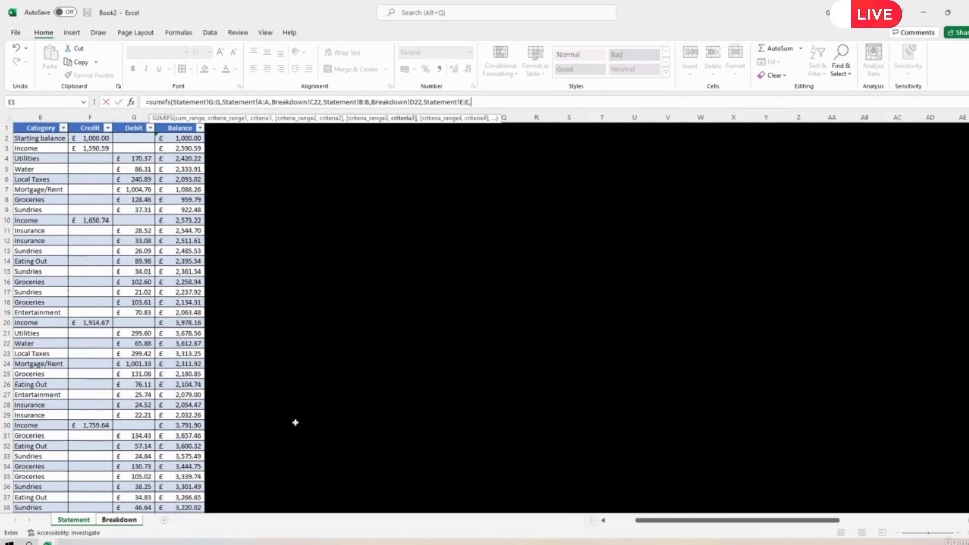
{"action": "left_click", "coordinate": [119, 520]}
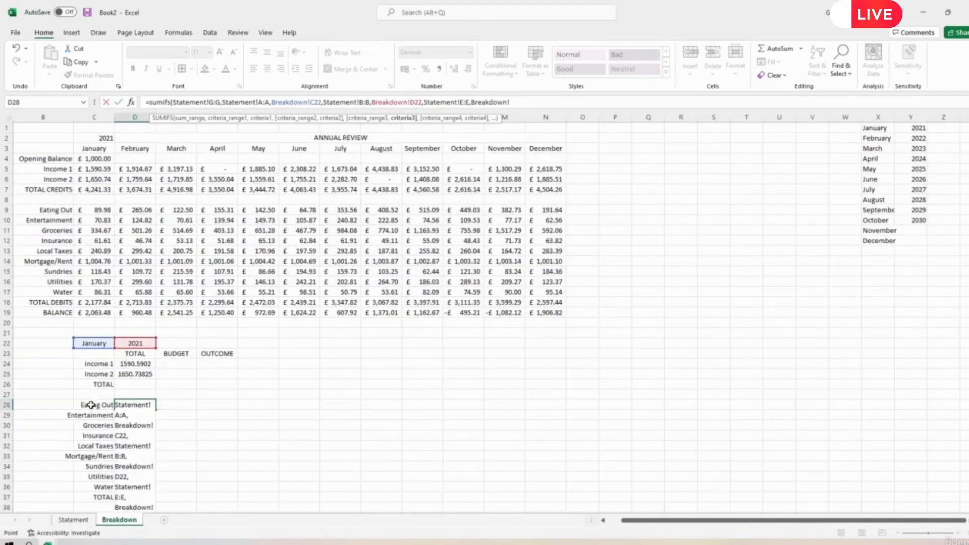
{"action": "left_click", "coordinate": [91, 405]}
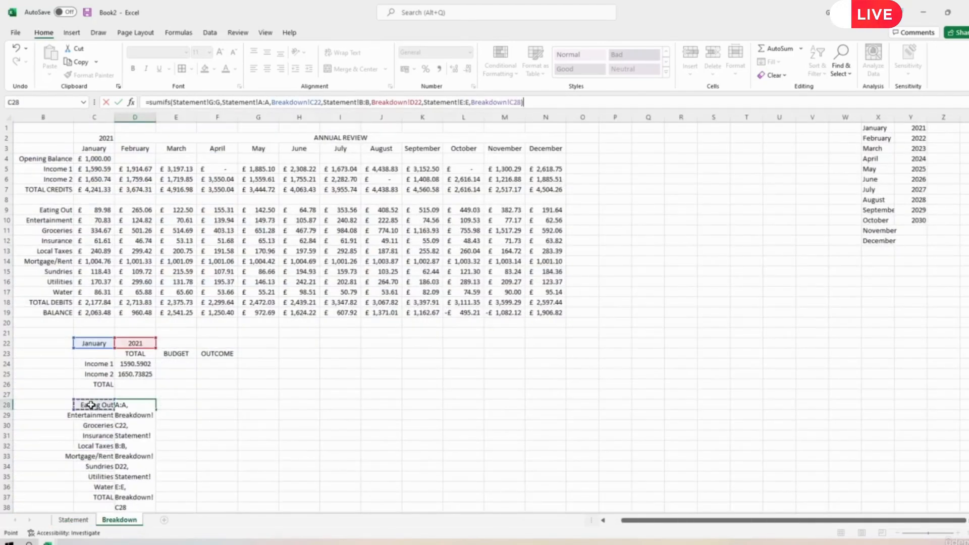
{"action": "key", "text": "Return"}
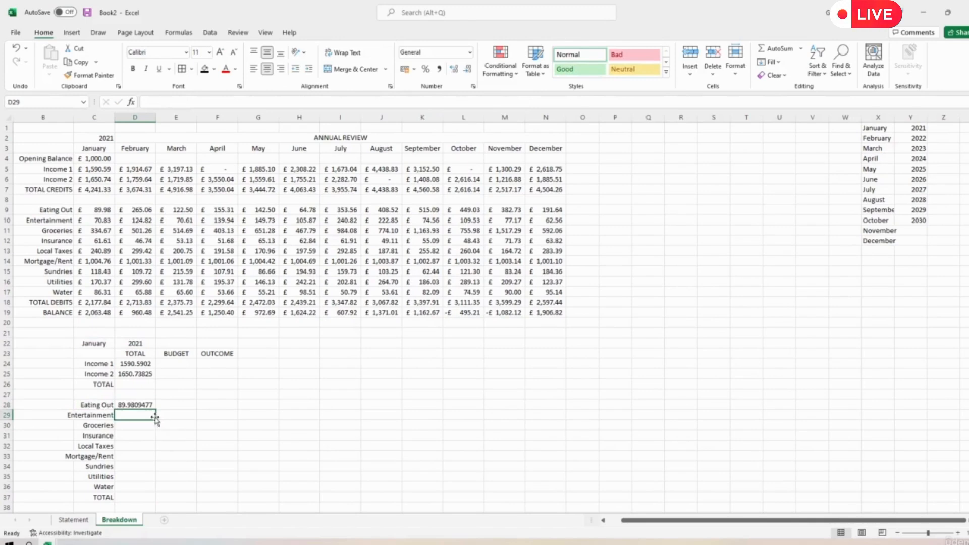
Make the Statement G:G, Statement A:A and Breakdown C22 references absolute in the D28 formula
{"action": "left_click", "coordinate": [93, 406]}
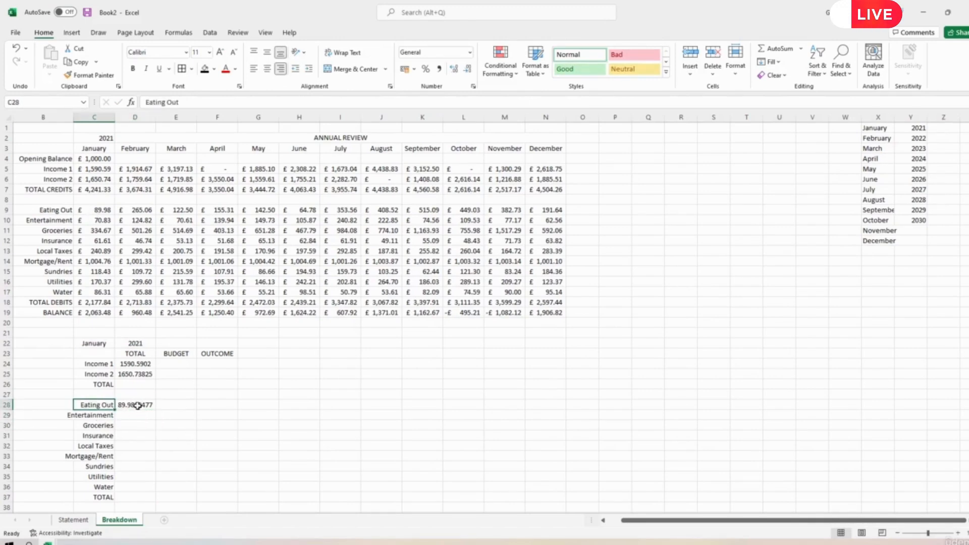
{"action": "left_click", "coordinate": [138, 406]}
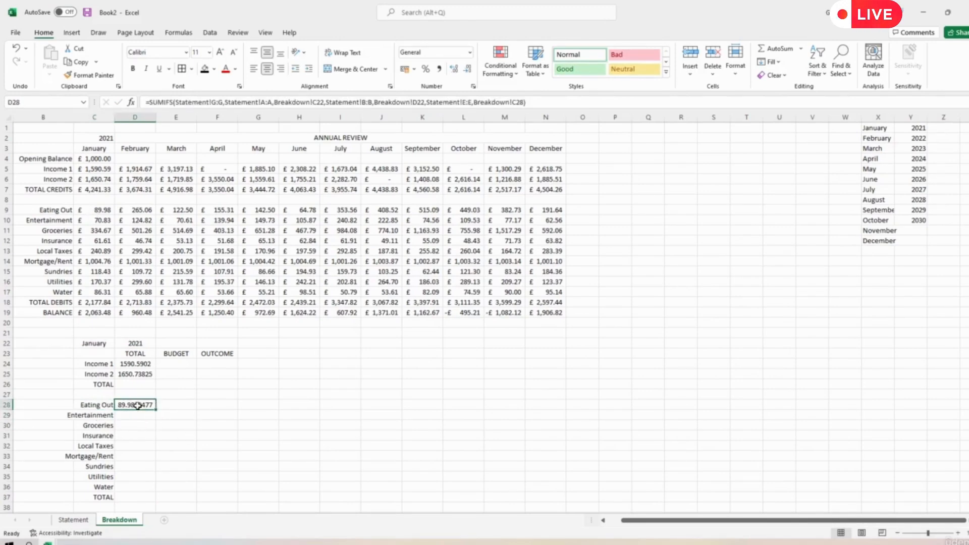
{"action": "left_click", "coordinate": [218, 102]}
{"action": "key", "text": "F4"}
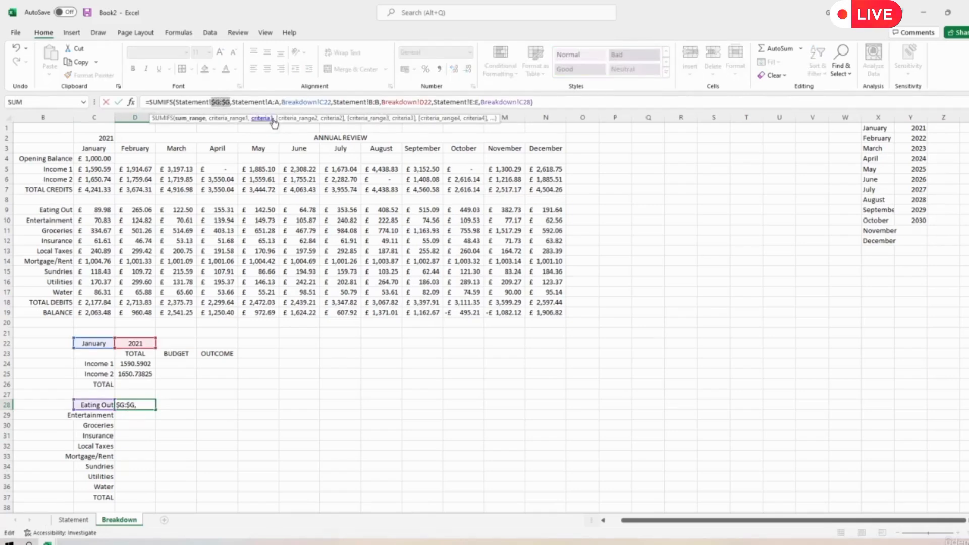
{"action": "left_click", "coordinate": [280, 102]}
{"action": "key", "text": "F4"}
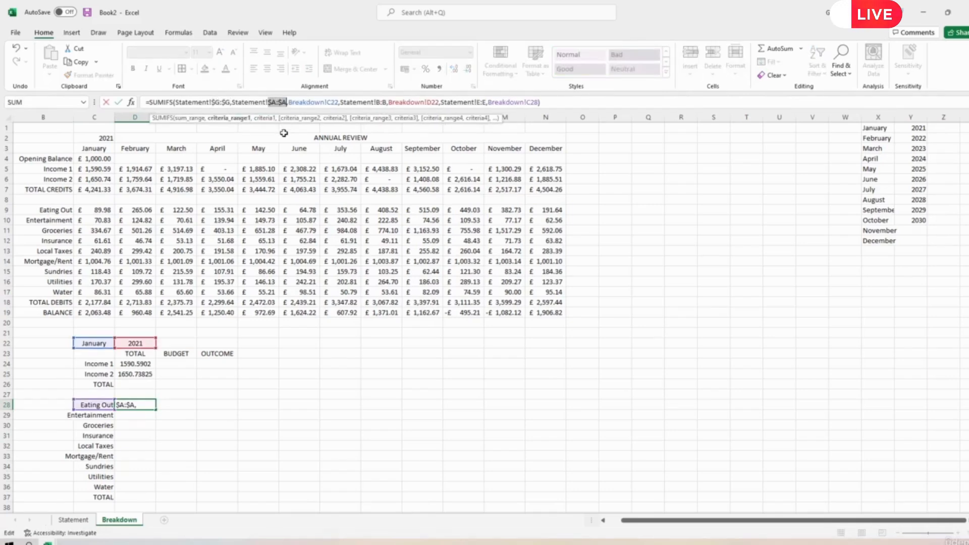
{"action": "left_click", "coordinate": [332, 102]}
{"action": "key", "text": "F4"}
Make the Statement B:B, Breakdown D22 and Statement E:E references absolute in the D28 formula
{"action": "left_click", "coordinate": [393, 102]}
{"action": "key", "text": "F4"}
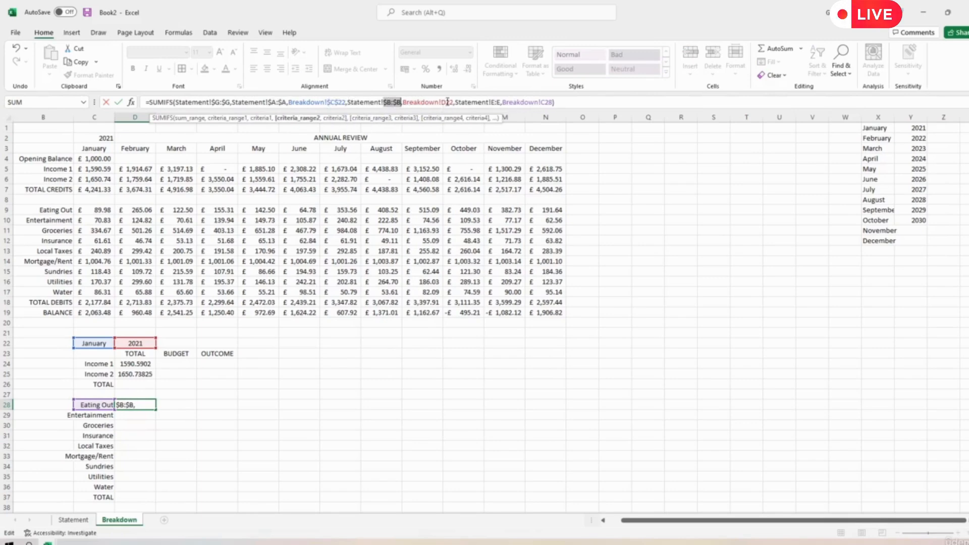
{"action": "left_click", "coordinate": [447, 102]}
{"action": "key", "text": "F4"}
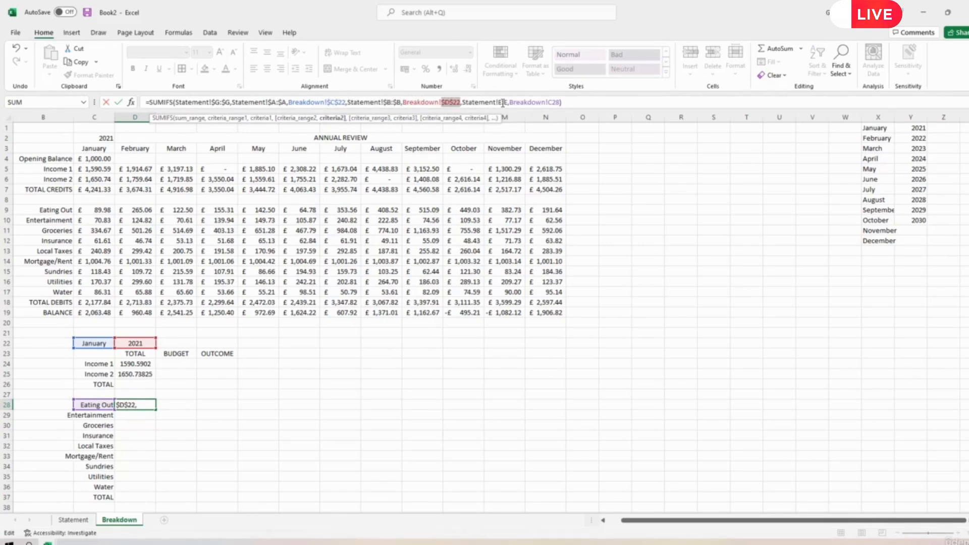
{"action": "left_click", "coordinate": [503, 102]}
{"action": "key", "text": "F4"}
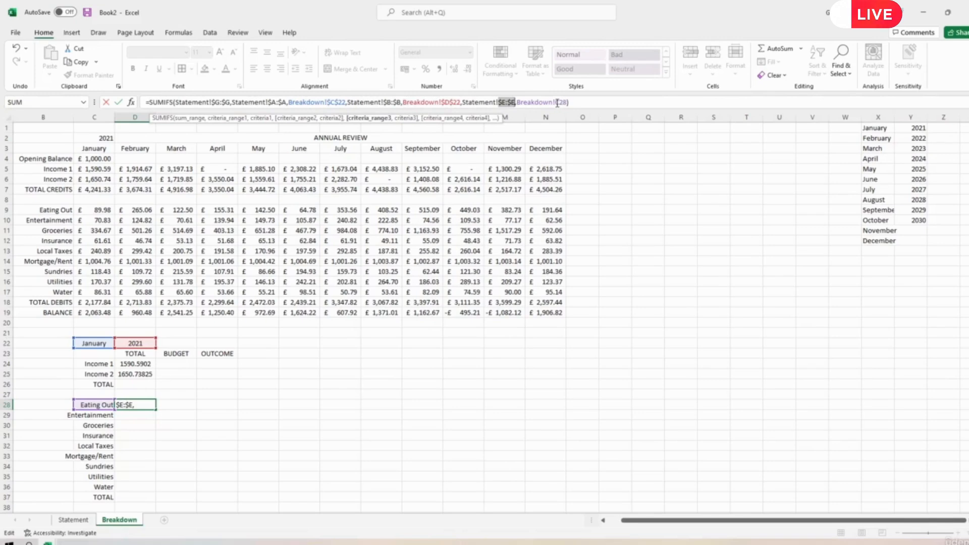
Lock only the column of the C28 reference as $C28, and fill the formula down to D36 for Water
{"action": "left_click", "coordinate": [557, 103]}
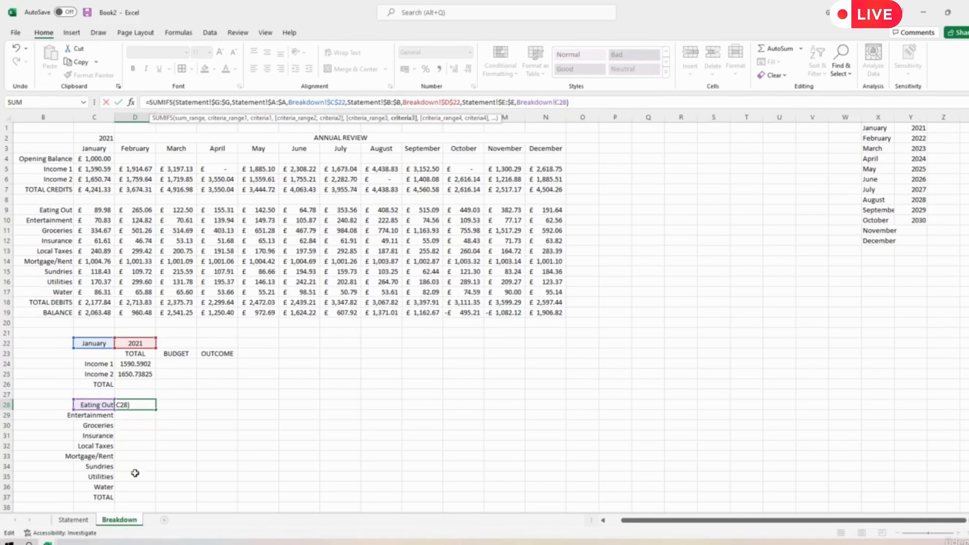
{"action": "type", "text": "$"}
{"action": "left_click", "coordinate": [136, 405]}
{"action": "left_click_drag", "start_coordinate": [156, 411], "coordinate": [157, 489]}
{"action": "left_click", "coordinate": [208, 473]}
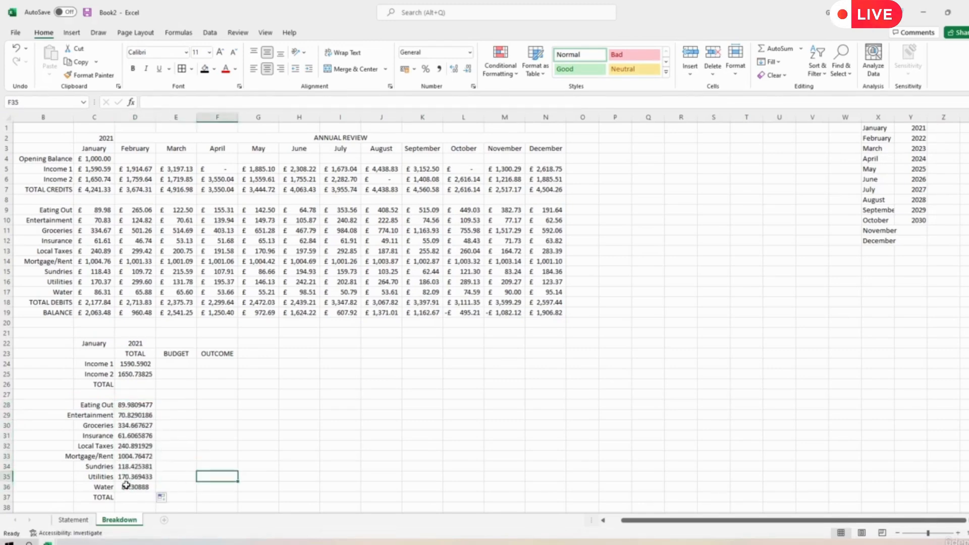
{"action": "left_click", "coordinate": [128, 486]}
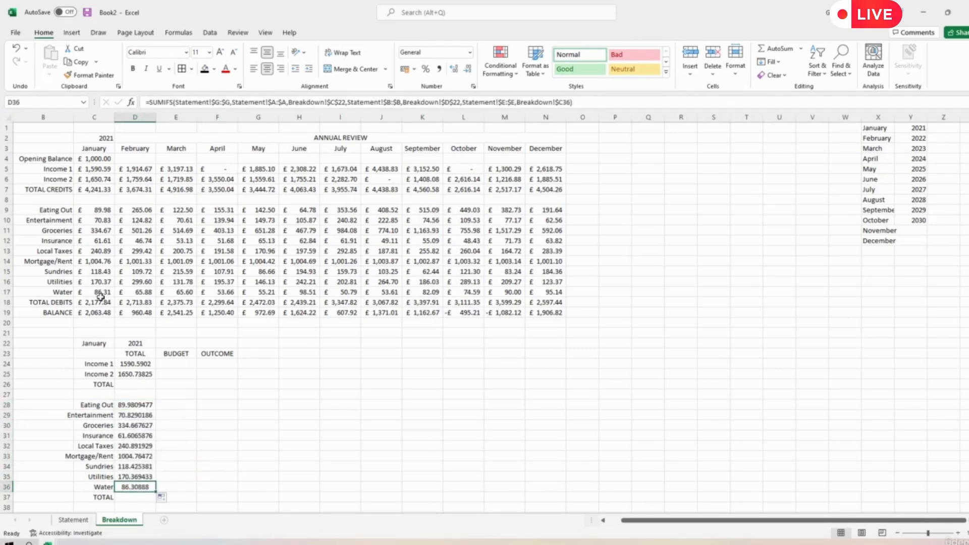
Total the Income 1 and Income 2 amounts D24:D25 in D26 with a SUM formula
{"action": "left_click_drag", "start_coordinate": [135, 363], "coordinate": [135, 374]}
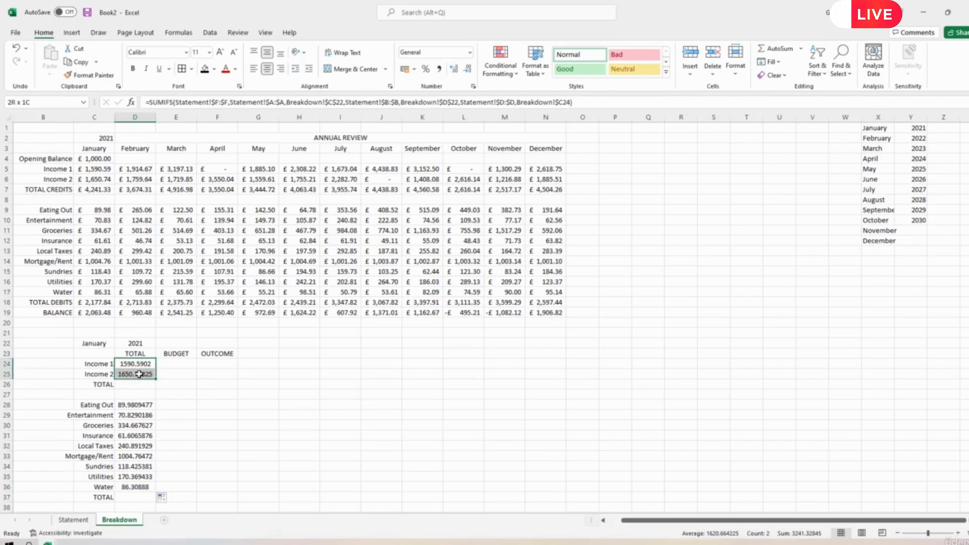
{"action": "left_click", "coordinate": [131, 385]}
{"action": "type", "text": "=sum("}
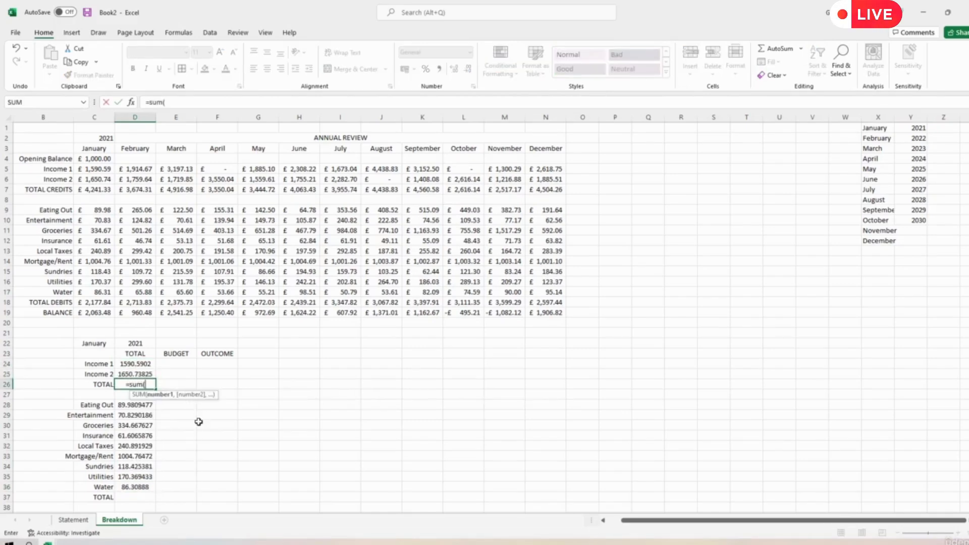
{"action": "key", "text": "Up"}
{"action": "key", "text": "shift+Up"}
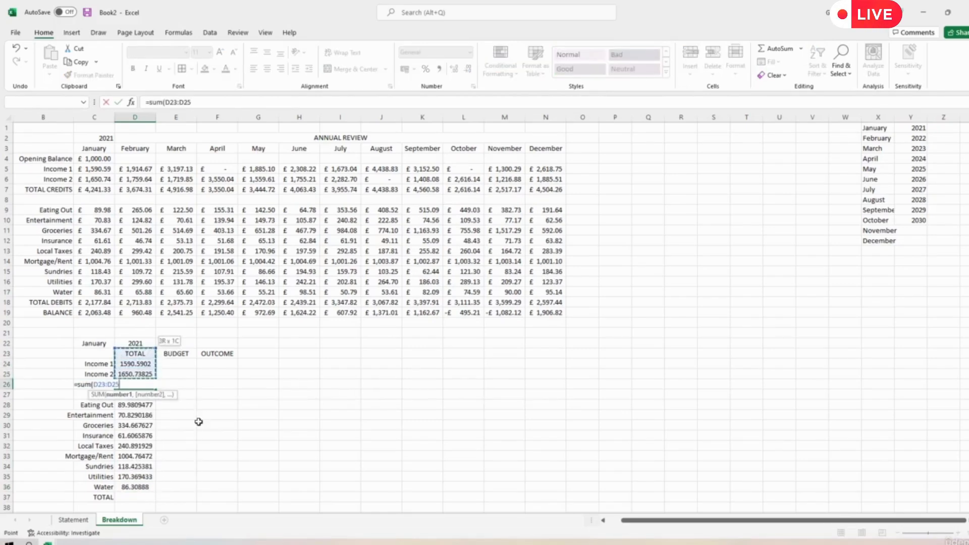
{"action": "type", "text": ")"}
{"action": "key", "text": "Return"}
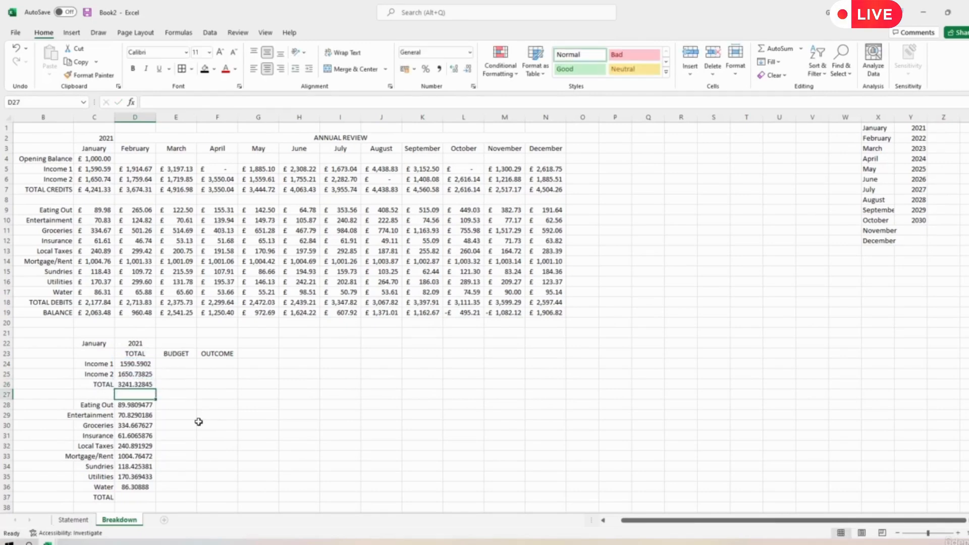
Total the expense amounts D28:D36 in D37 with a SUM formula
{"action": "left_click", "coordinate": [141, 497]}
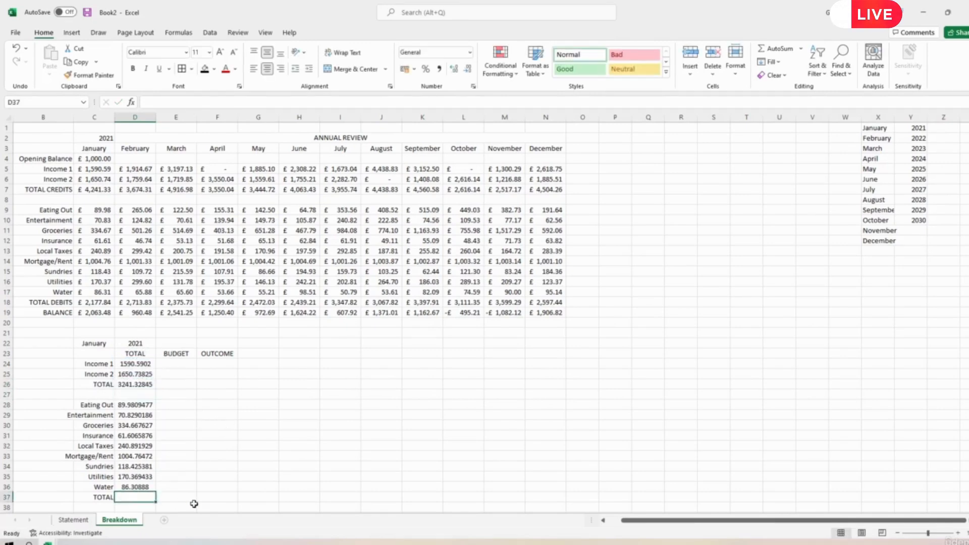
{"action": "type", "text": "=sum("}
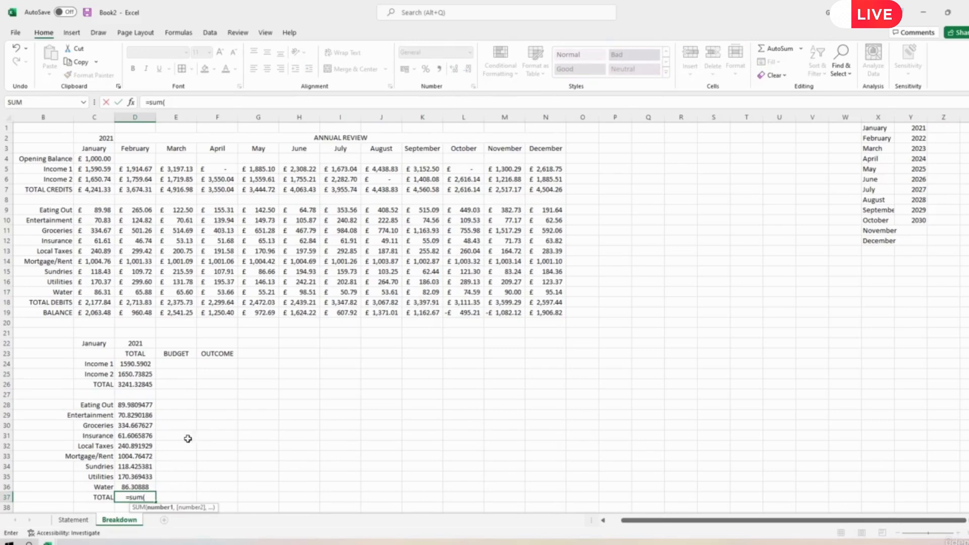
{"action": "left_click_drag", "start_coordinate": [136, 405], "coordinate": [141, 487]}
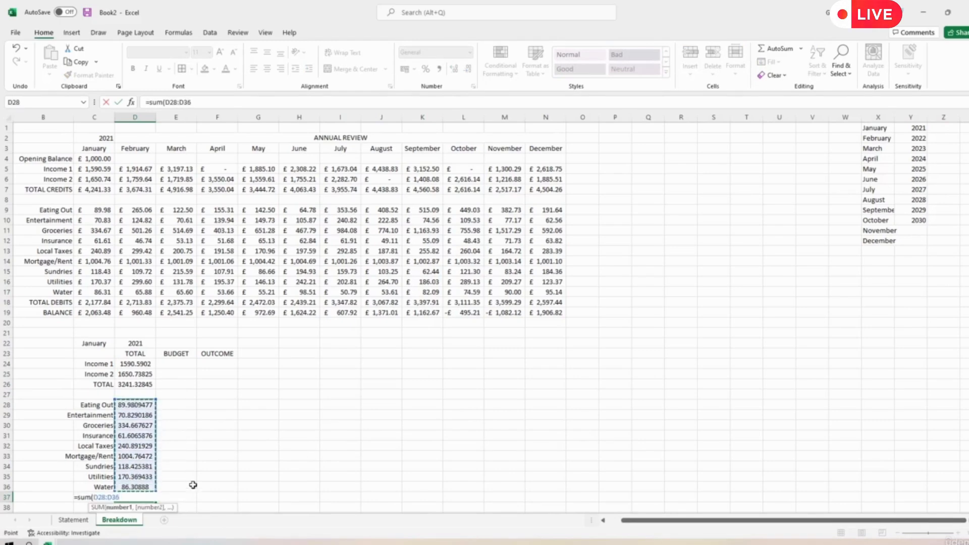
{"action": "type", "text": ")"}
{"action": "key", "text": "Return"}
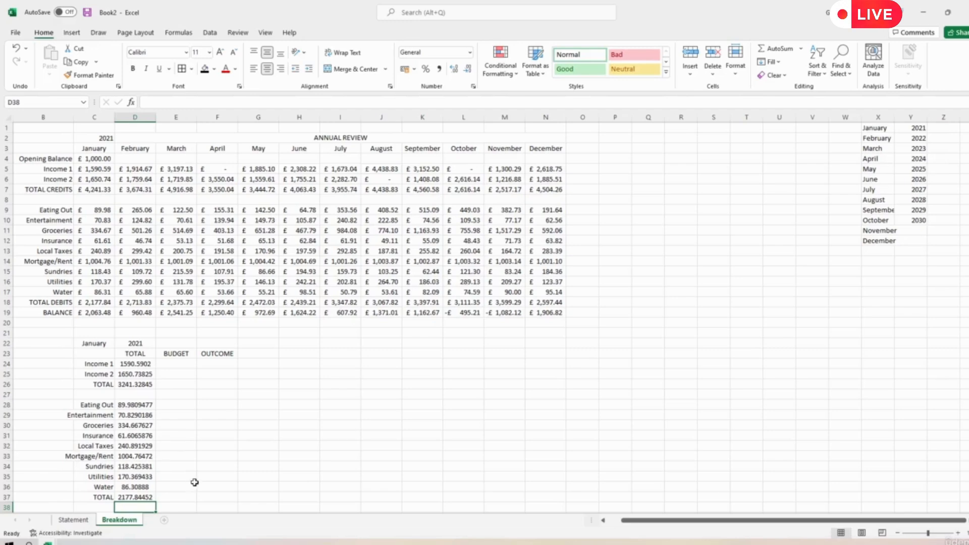
Apply the pound accounting format to the monthly TOTAL amounts in D24:D26 and D28:D37
{"action": "left_click_drag", "start_coordinate": [137, 365], "coordinate": [136, 497]}
{"action": "left_click", "coordinate": [404, 69]}
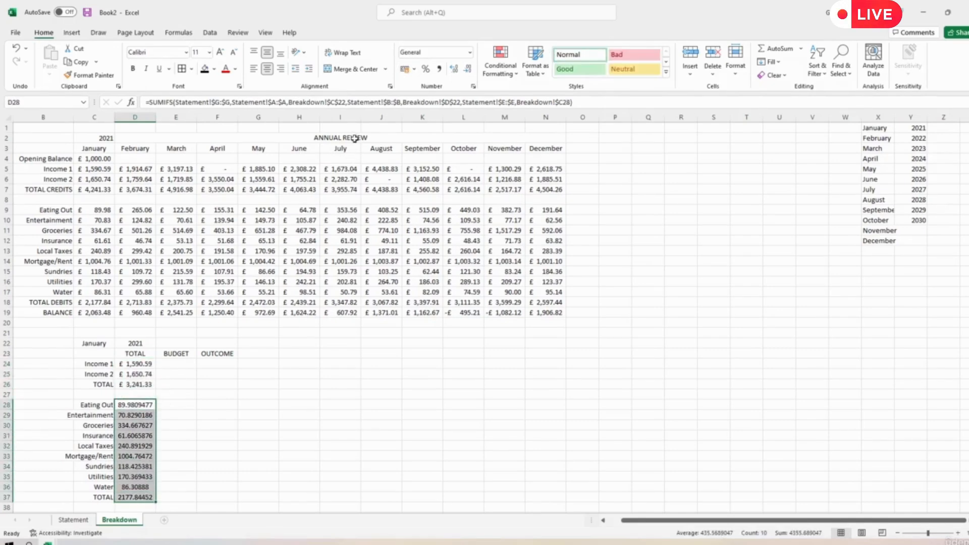
{"action": "left_click", "coordinate": [404, 69]}
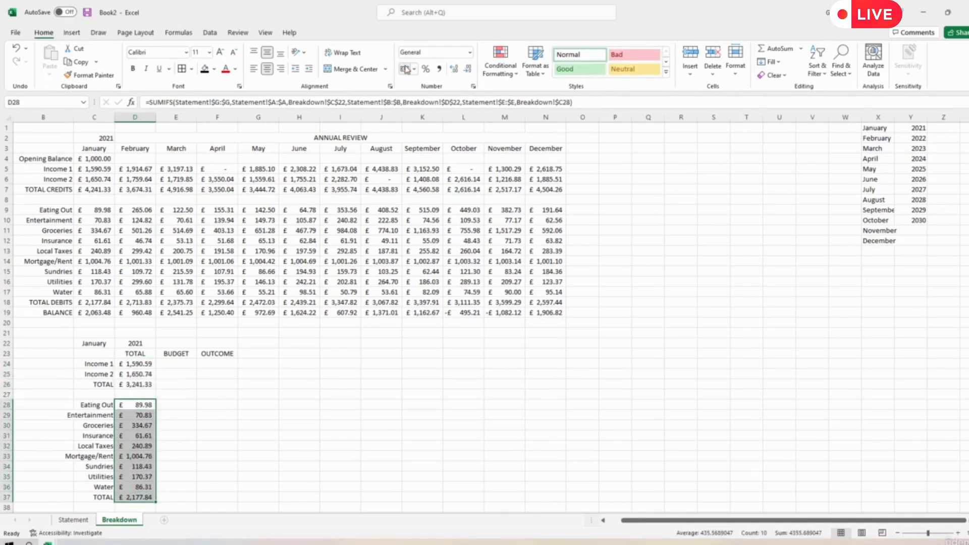
{"action": "left_click", "coordinate": [252, 423]}
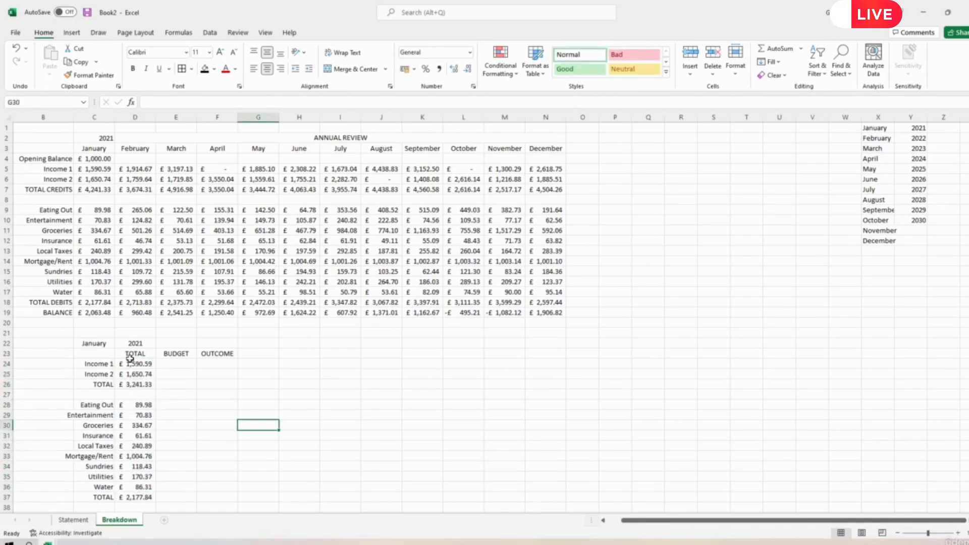
Enter budgets of 1600 for Income 1 and 1500 for Income 2, and fill the D26 total formula across to E26
{"action": "left_click", "coordinate": [176, 363]}
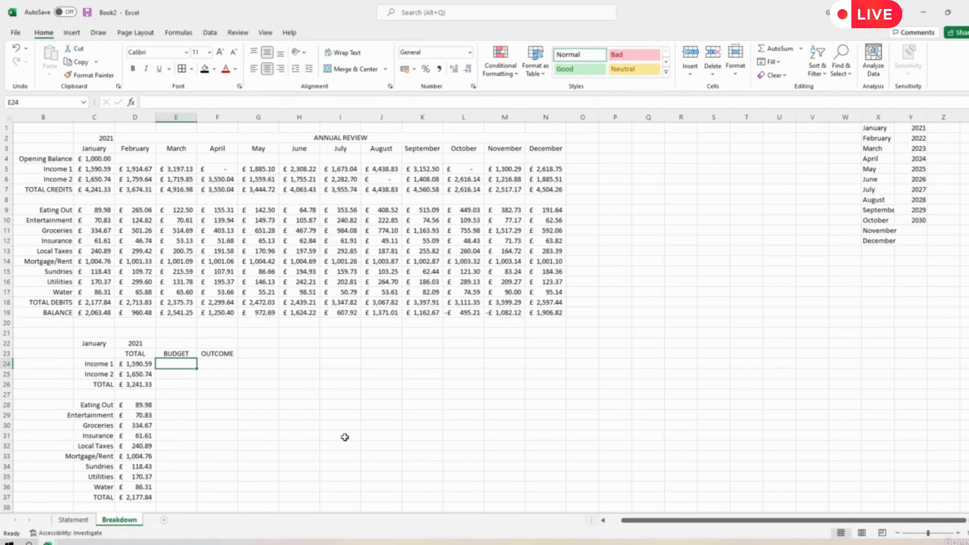
{"action": "type", "text": "1600"}
{"action": "key", "text": "Return"}
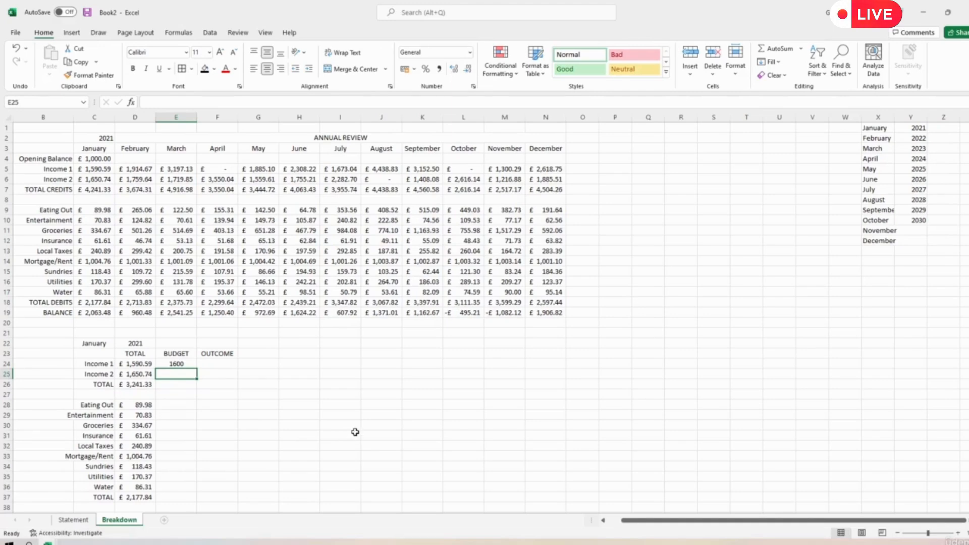
{"action": "type", "text": "1"}
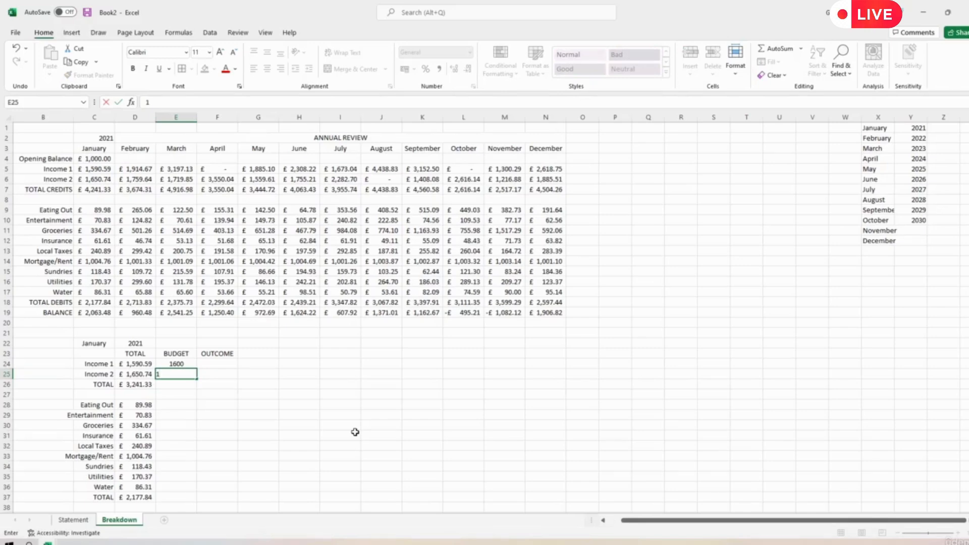
{"action": "type", "text": "500"}
{"action": "key", "text": "Return"}
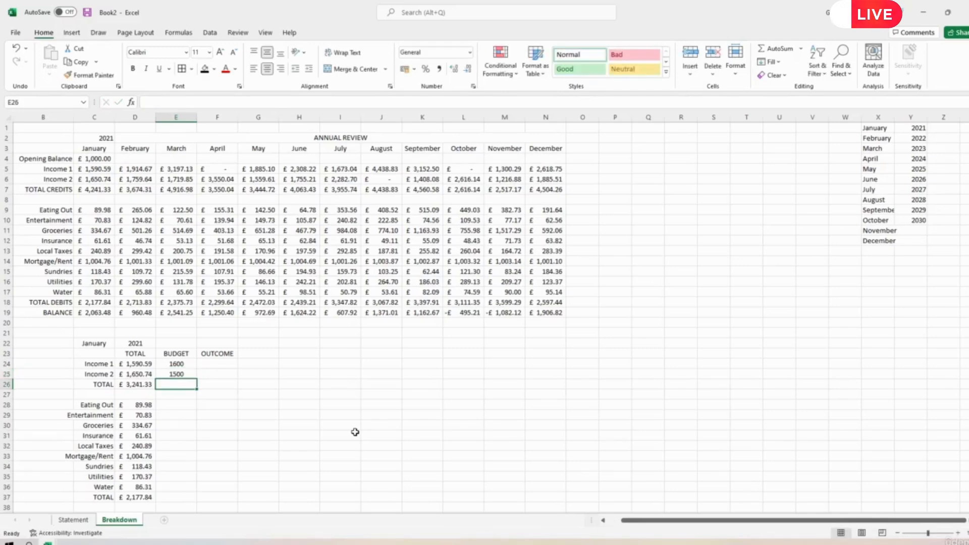
{"action": "left_click", "coordinate": [153, 385]}
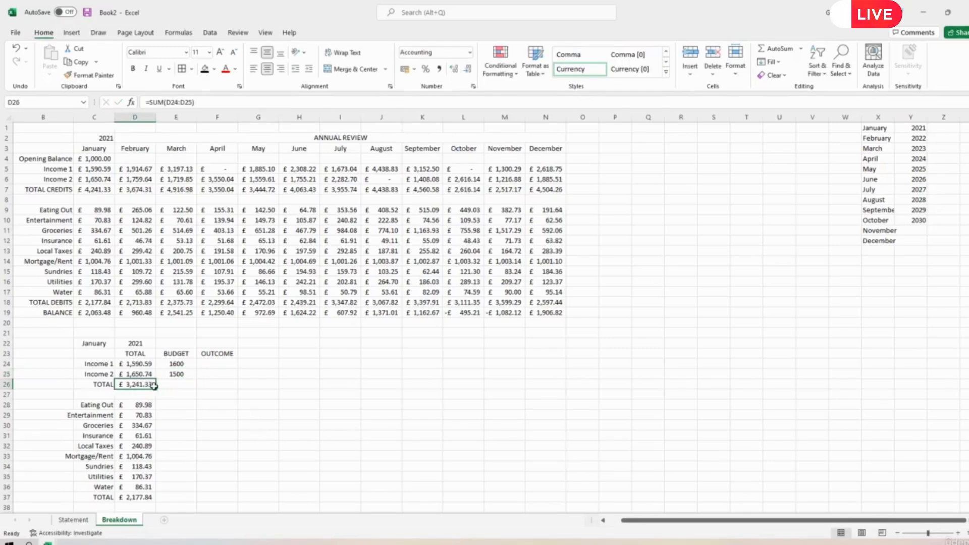
{"action": "left_click_drag", "start_coordinate": [152, 385], "coordinate": [184, 387]}
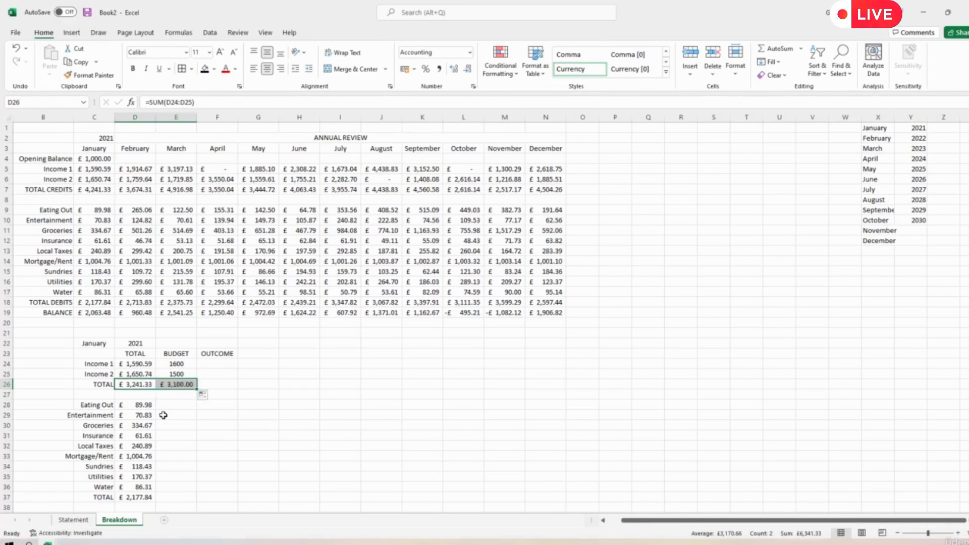
Enter budgets of 80 for Eating Out, 50 for Entertainment and 350 for Groceries in E28:E30
{"action": "left_click", "coordinate": [167, 404]}
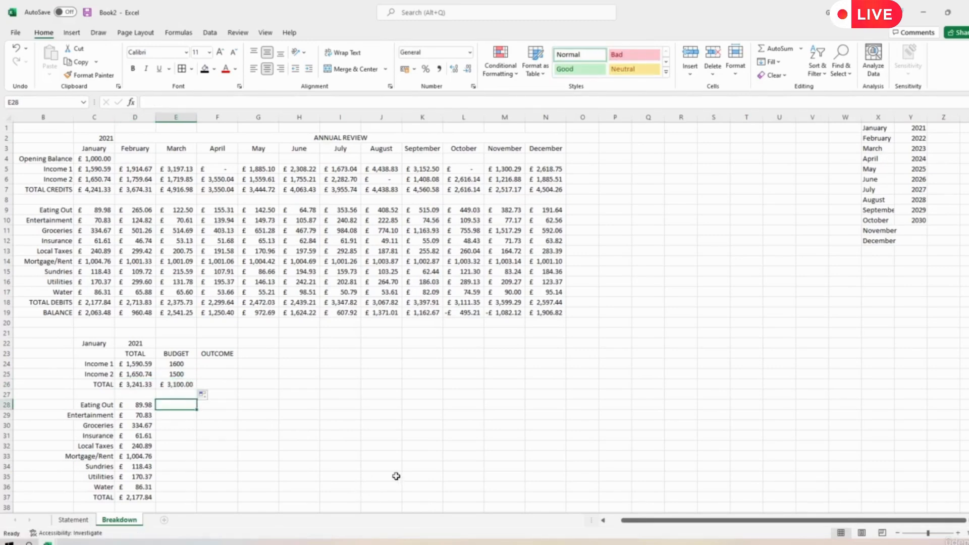
{"action": "type", "text": "80"}
{"action": "key", "text": "Return"}
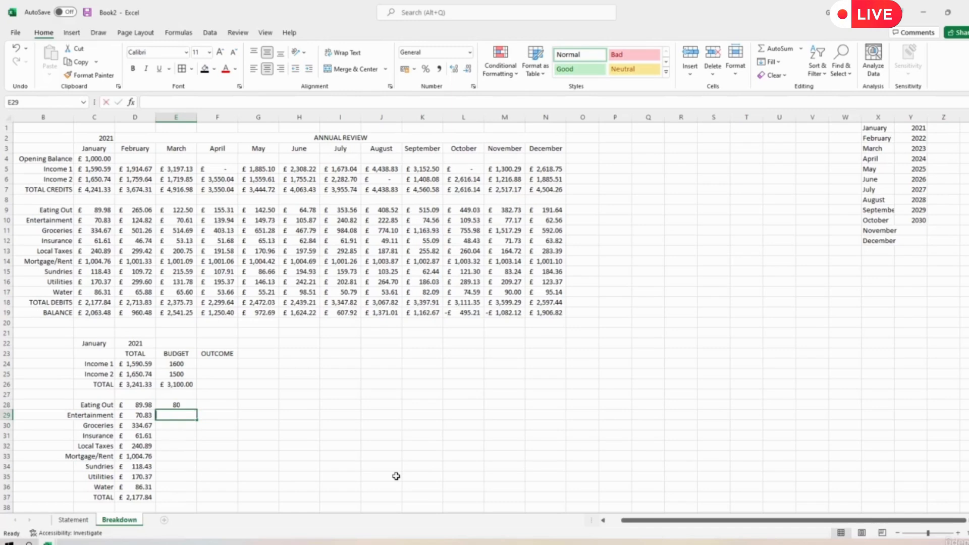
{"action": "type", "text": "50"}
{"action": "key", "text": "Return"}
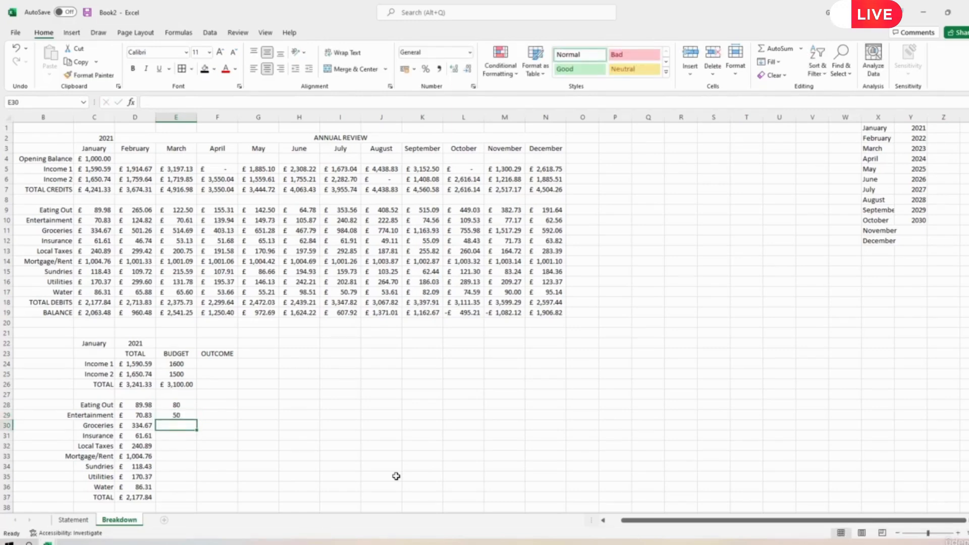
{"action": "type", "text": "350"}
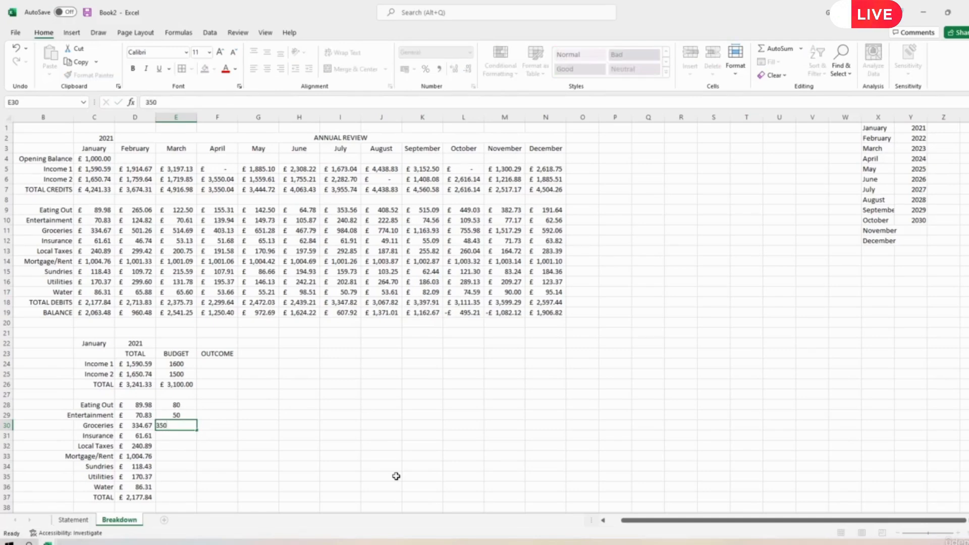
{"action": "key", "text": "Return"}
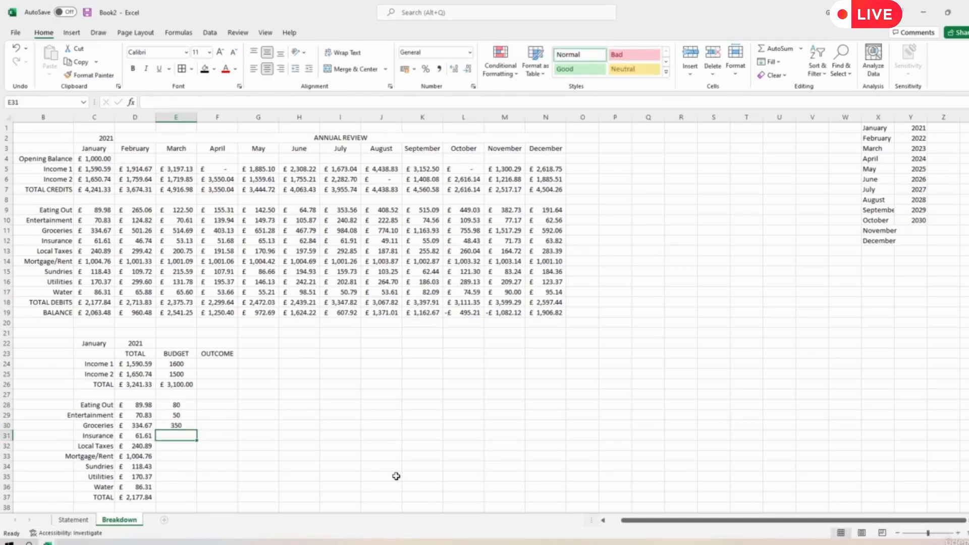
Enter budgets of 60 for Insurance, 240 for Local Taxes and 1050 for Mortgage/Rent in E31:E33
{"action": "type", "text": "60"}
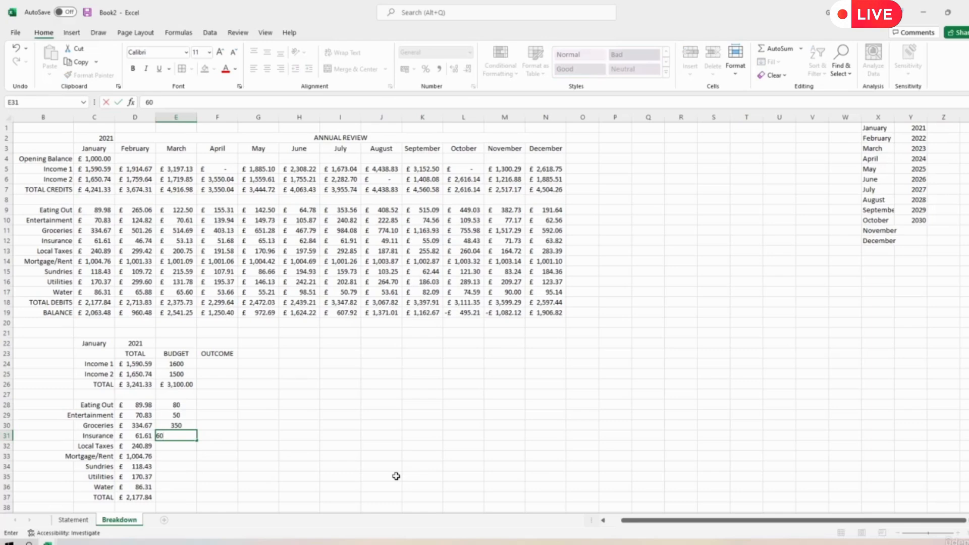
{"action": "key", "text": "Return"}
{"action": "type", "text": "240"}
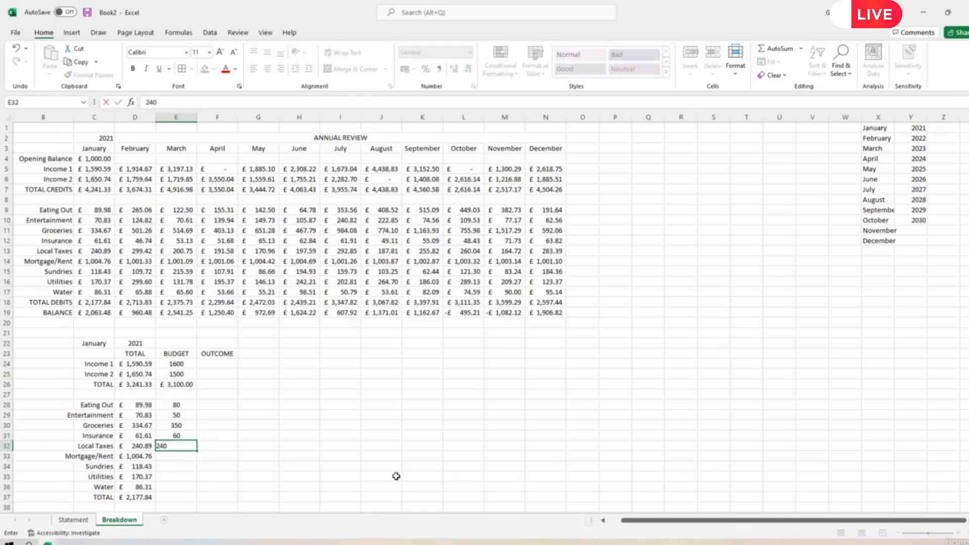
{"action": "key", "text": "Return"}
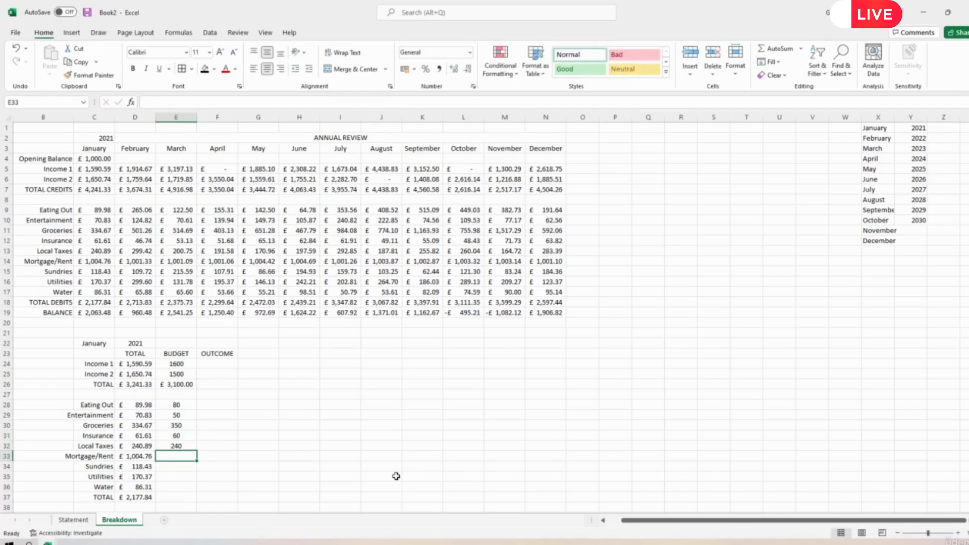
{"action": "type", "text": "10"}
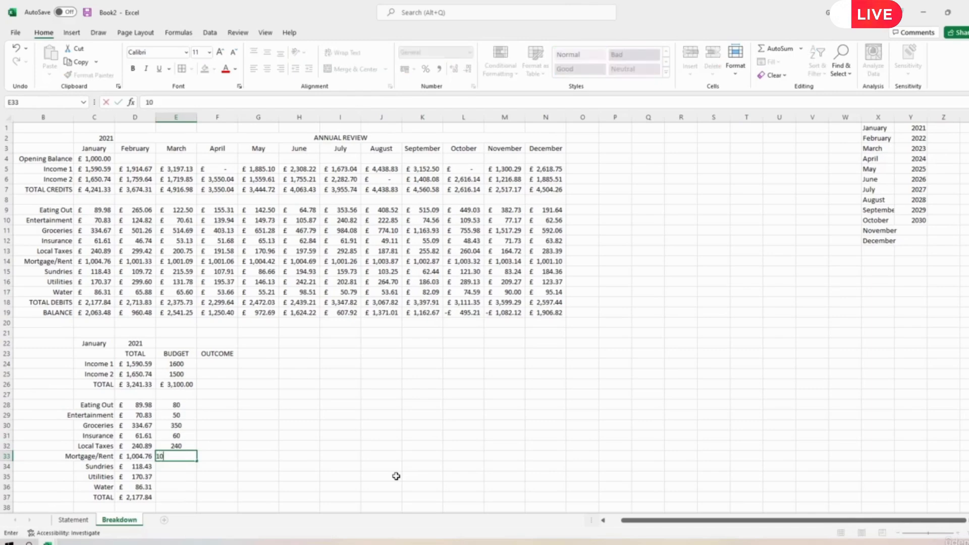
{"action": "type", "text": "50"}
{"action": "key", "text": "Return"}
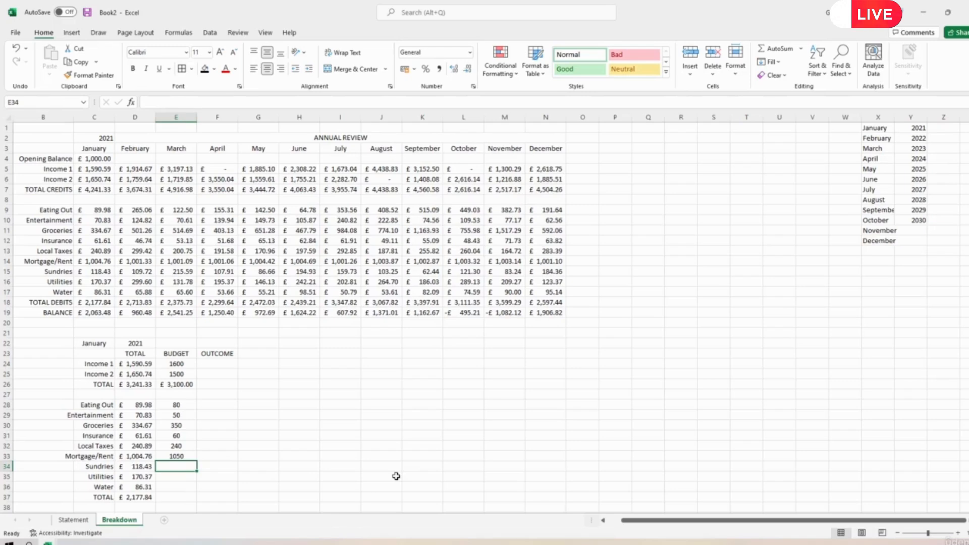
Enter budgets of 100 for Sundries, 200 for Utilities and 100 for Water in E34:E36
{"action": "type", "text": "100"}
{"action": "key", "text": "Return"}
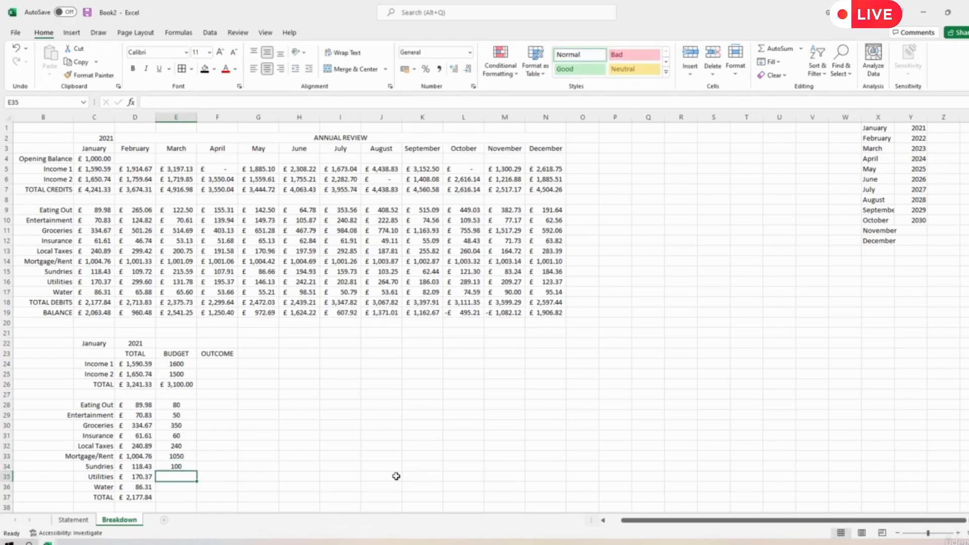
{"action": "type", "text": "180"}
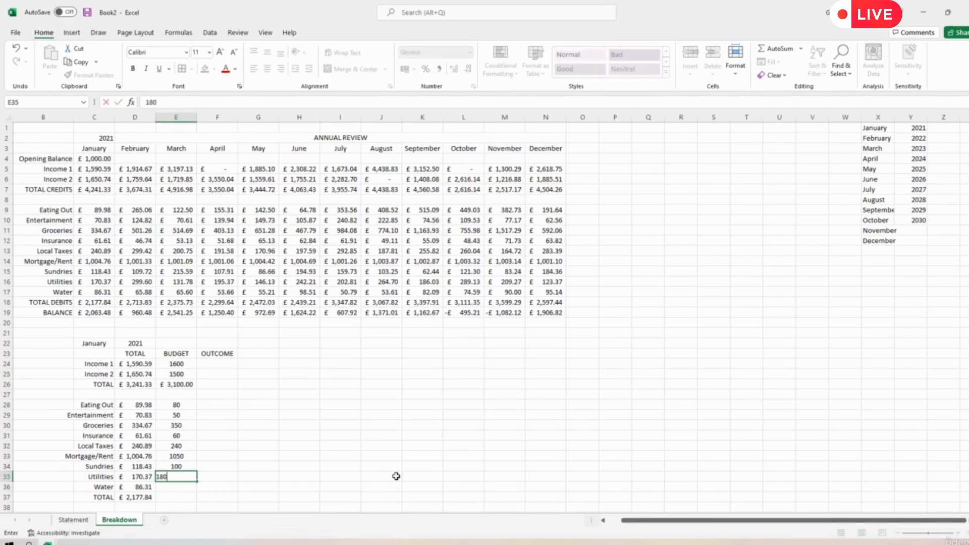
{"action": "key", "text": "BackSpace"}
{"action": "key", "text": "BackSpace"}
{"action": "key", "text": "BackSpace"}
{"action": "type", "text": "200"}
{"action": "key", "text": "Return"}
{"action": "type", "text": "100"}
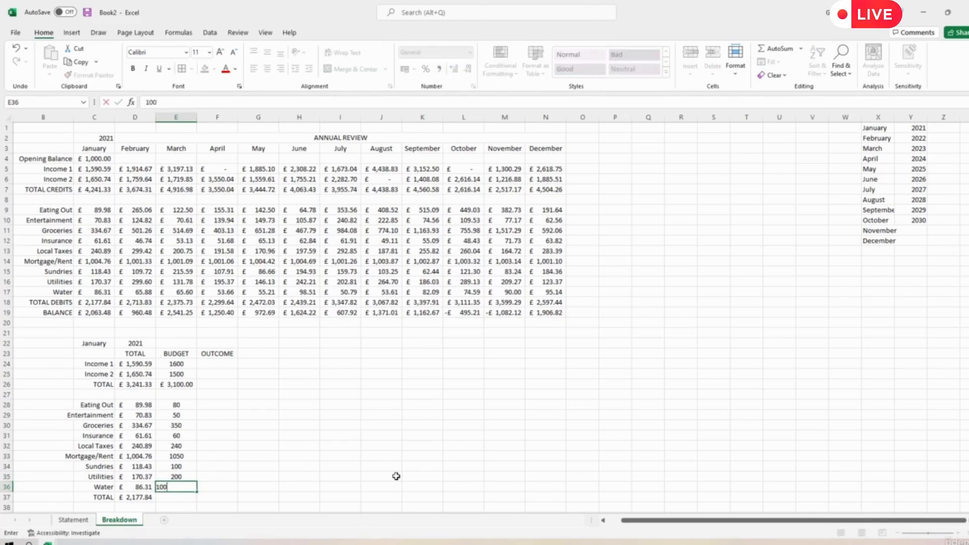
{"action": "key", "text": "Return"}
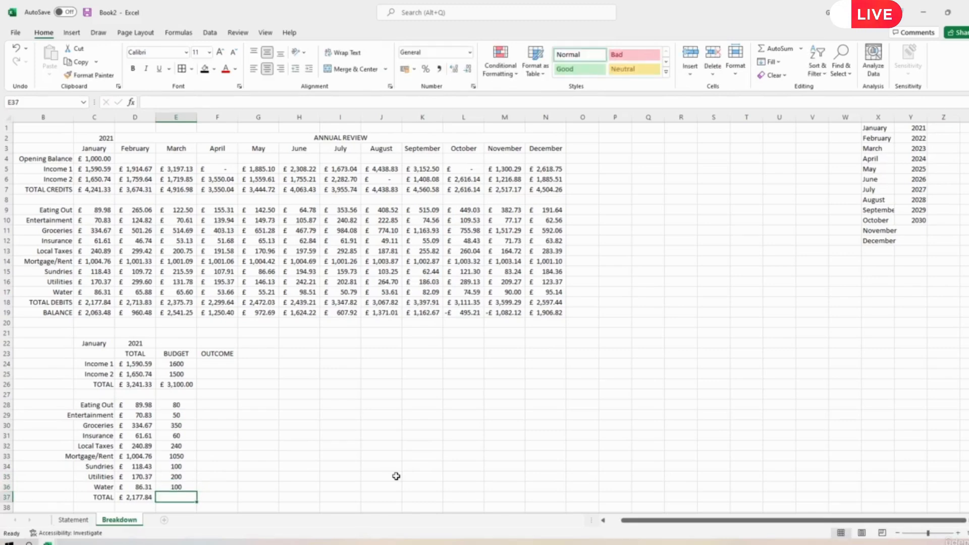
Fill the expense total formula from D37 across to the BUDGET column in E37
{"action": "left_click", "coordinate": [137, 497]}
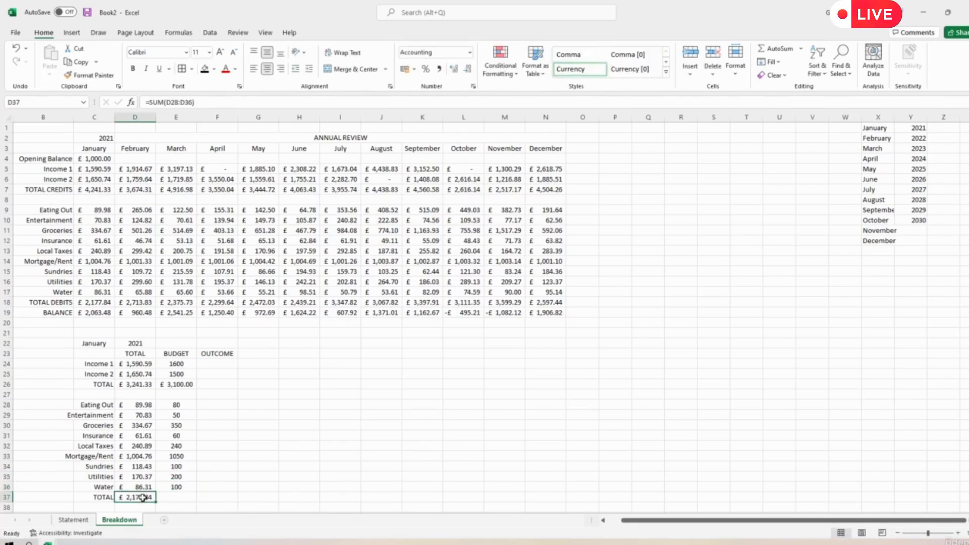
{"action": "left_click_drag", "start_coordinate": [188, 504], "coordinate": [189, 503]}
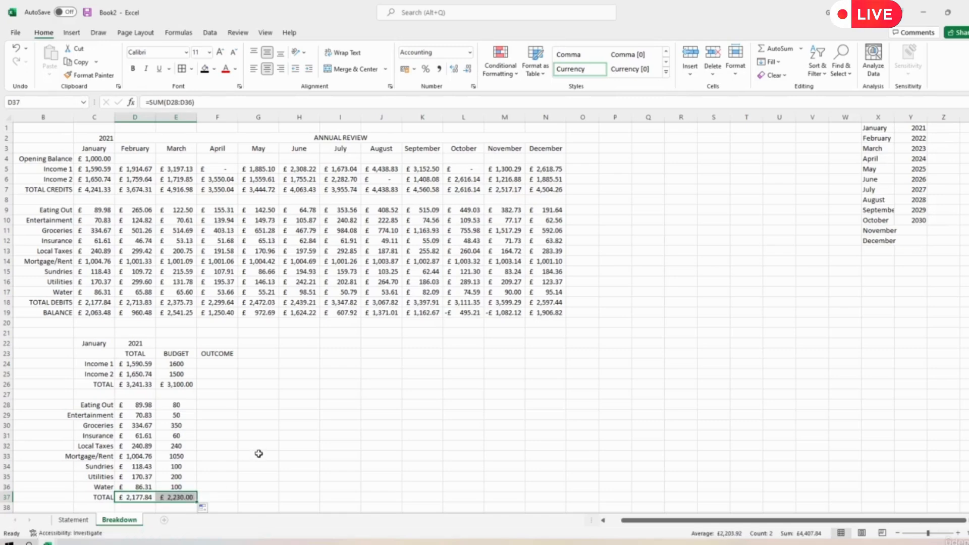
{"action": "left_click", "coordinate": [239, 434]}
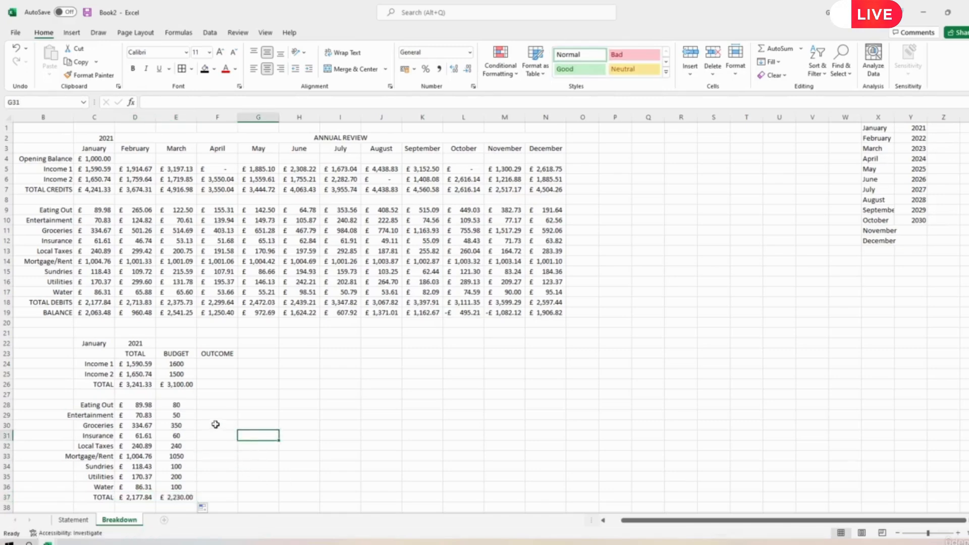
Apply the accounting currency format to the income budgets in E24:E25 and the expense budgets in E28:E36
{"action": "left_click_drag", "start_coordinate": [135, 363], "coordinate": [176, 373]}
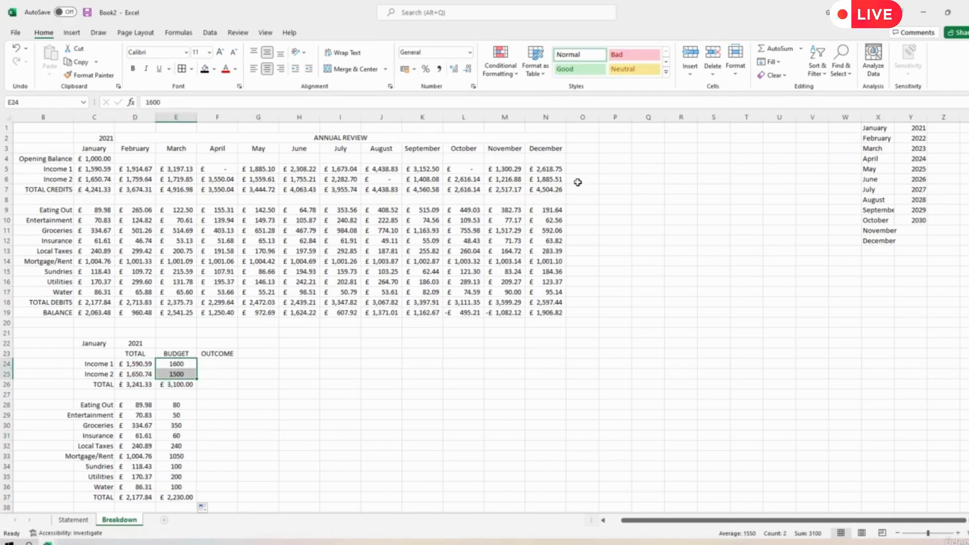
{"action": "left_click", "coordinate": [405, 69]}
{"action": "left_click_drag", "start_coordinate": [176, 405], "coordinate": [180, 487]}
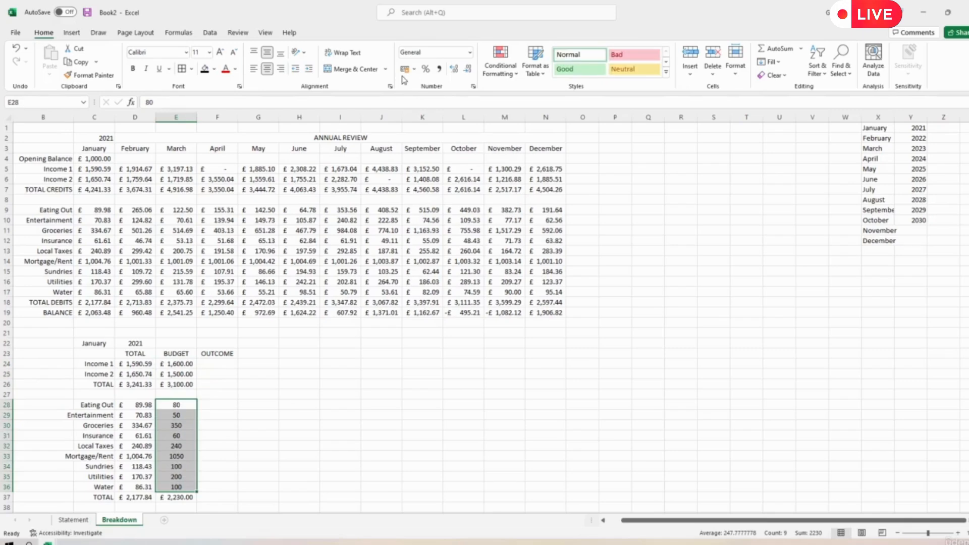
{"action": "left_click", "coordinate": [404, 69]}
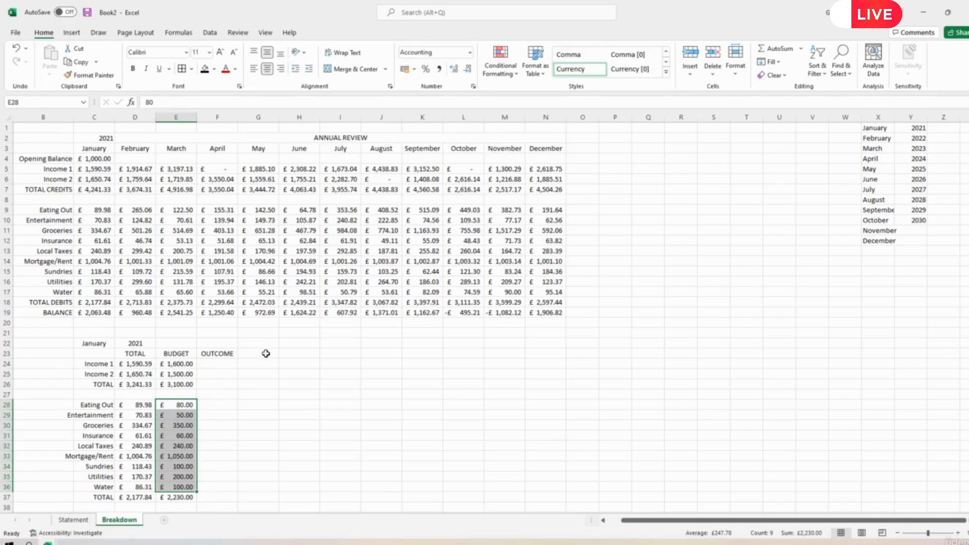
{"action": "left_click", "coordinate": [318, 386]}
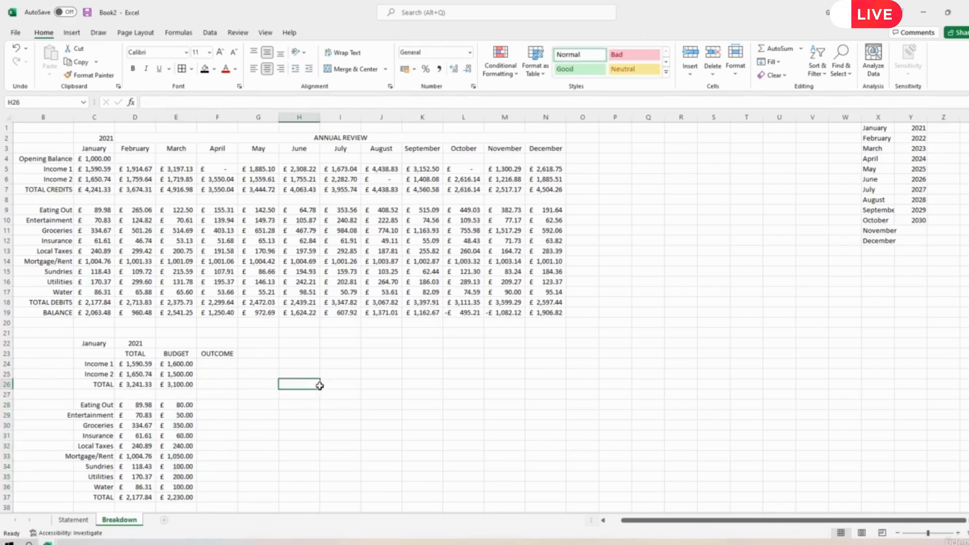
{"action": "left_click", "coordinate": [172, 405]}
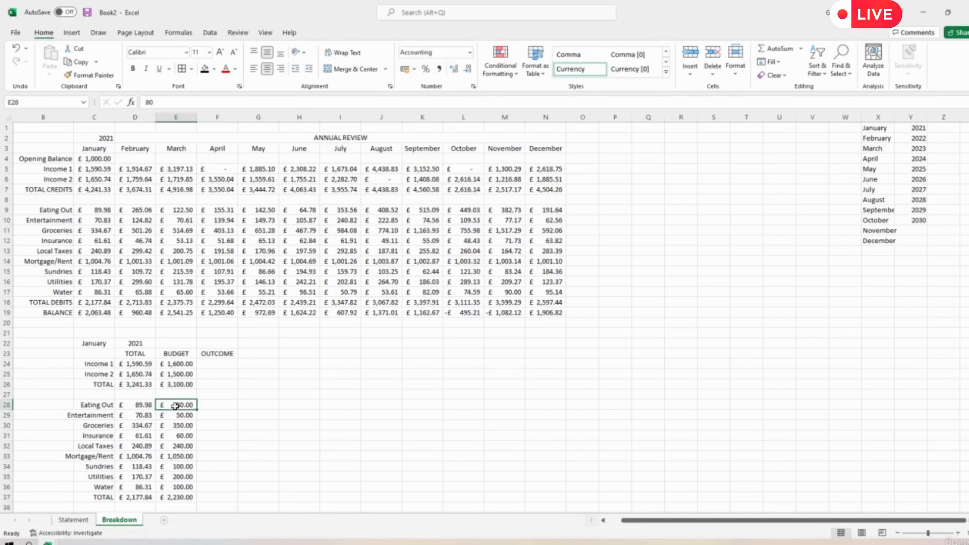
{"action": "left_click", "coordinate": [143, 405]}
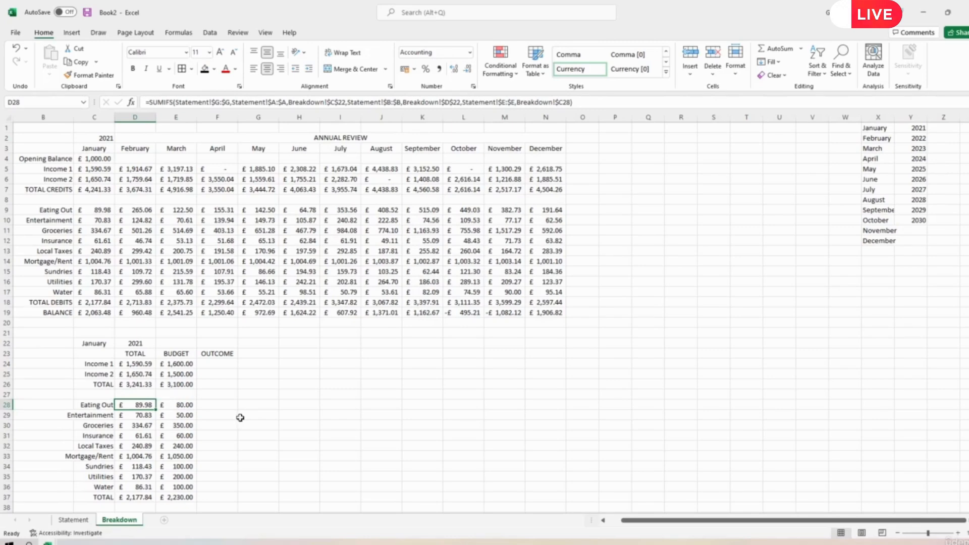
{"action": "left_click_drag", "start_coordinate": [217, 365], "coordinate": [216, 383]}
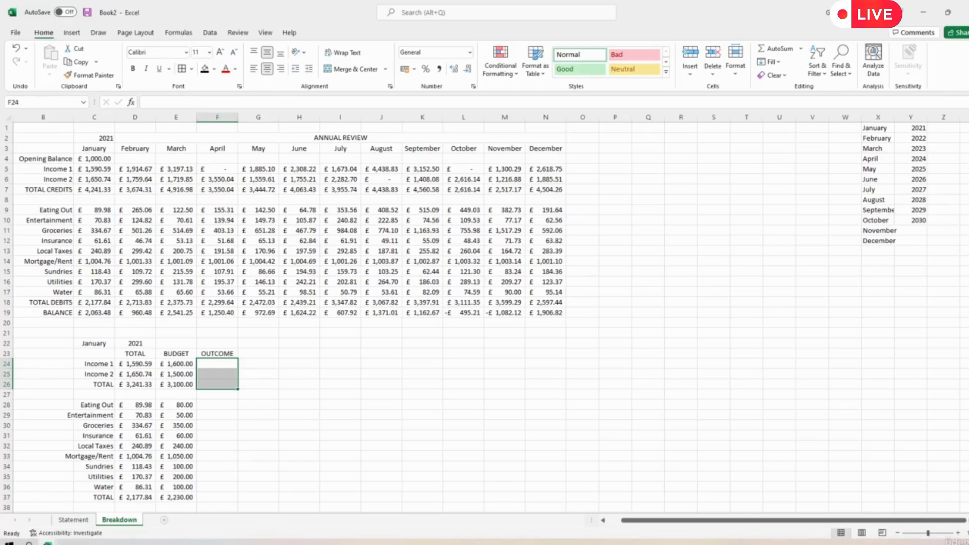
Link the Income 1 outcome in F24 to its total with =D24 and fill the formula down to F26
{"action": "left_click", "coordinate": [221, 364]}
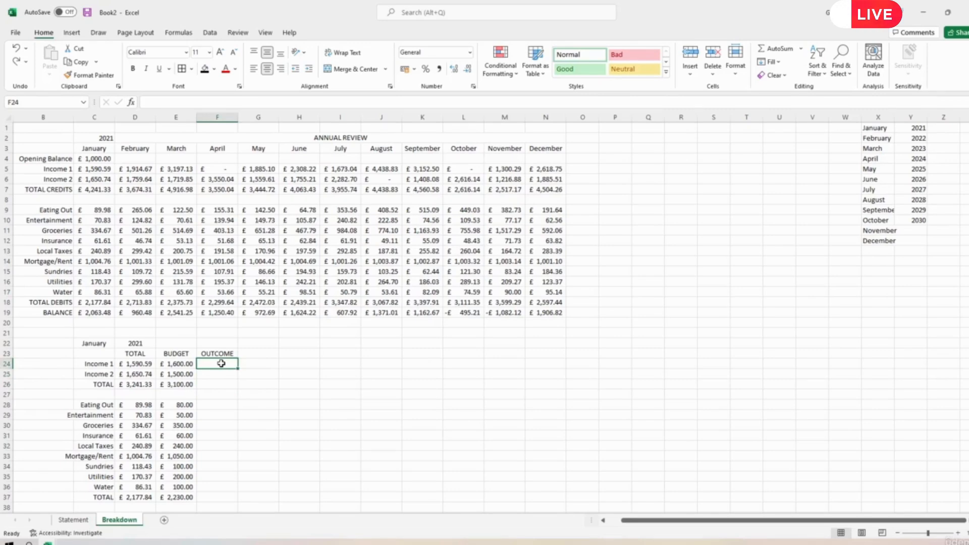
{"action": "type", "text": "="}
{"action": "left_click", "coordinate": [141, 363]}
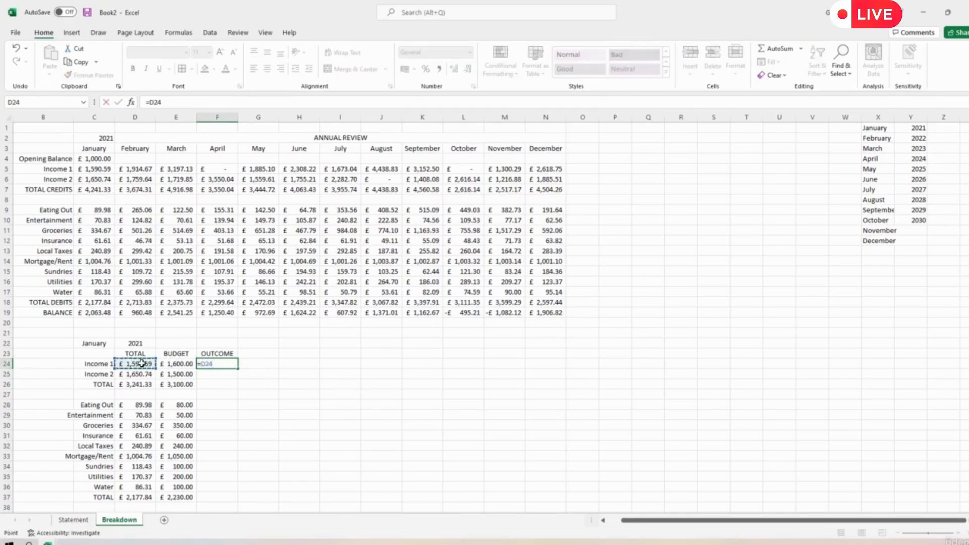
{"action": "key", "text": "Return"}
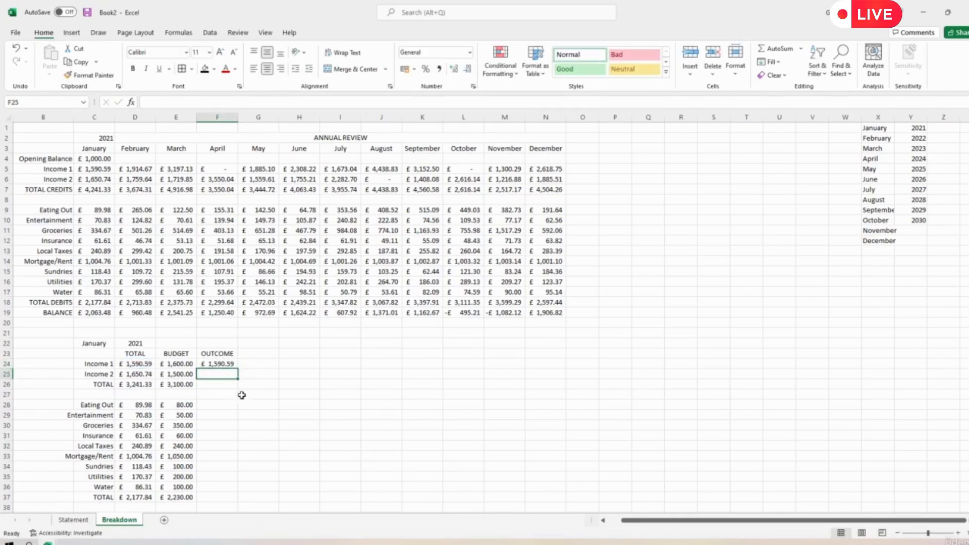
{"action": "type", "text": "="}
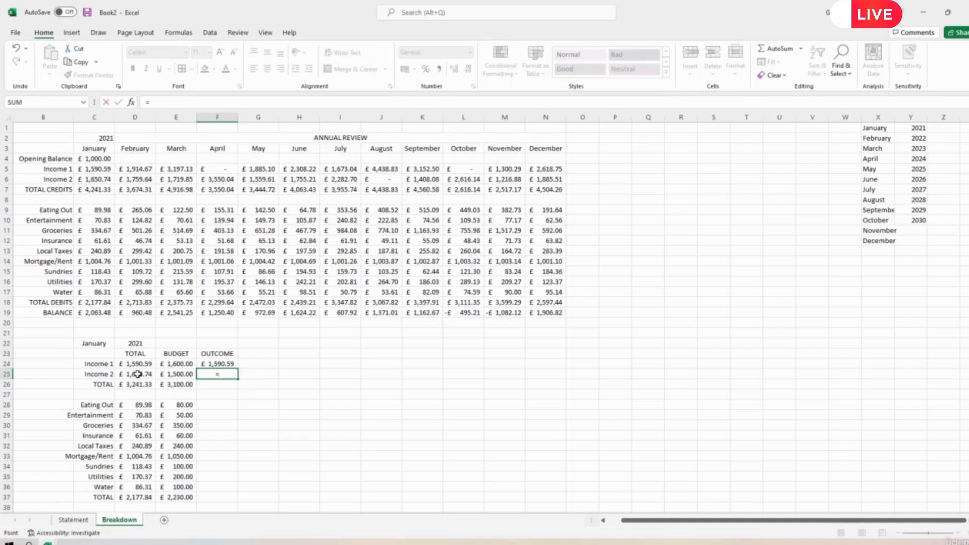
{"action": "left_click", "coordinate": [138, 374]}
{"action": "left_click", "coordinate": [215, 385]}
{"action": "type", "text": "="}
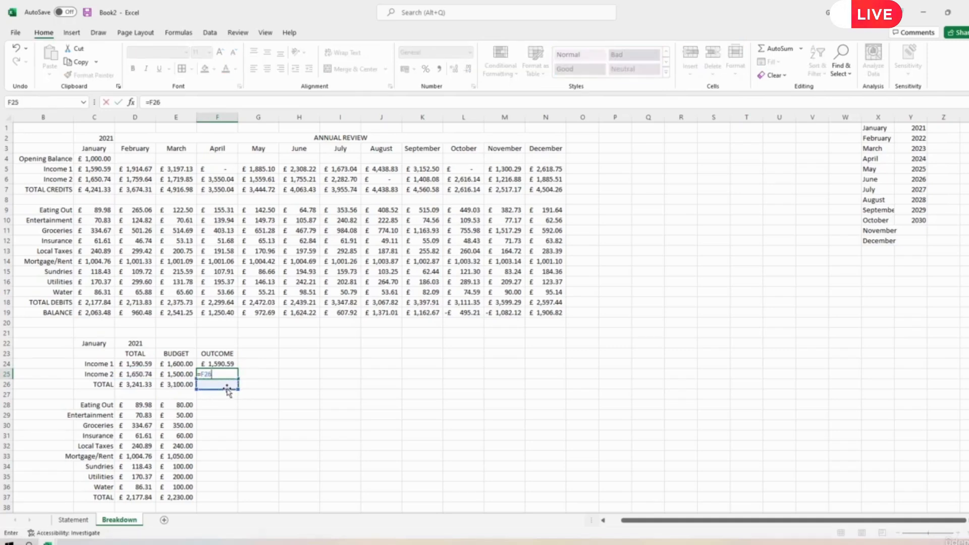
{"action": "key", "text": "Return"}
{"action": "left_click", "coordinate": [227, 365]}
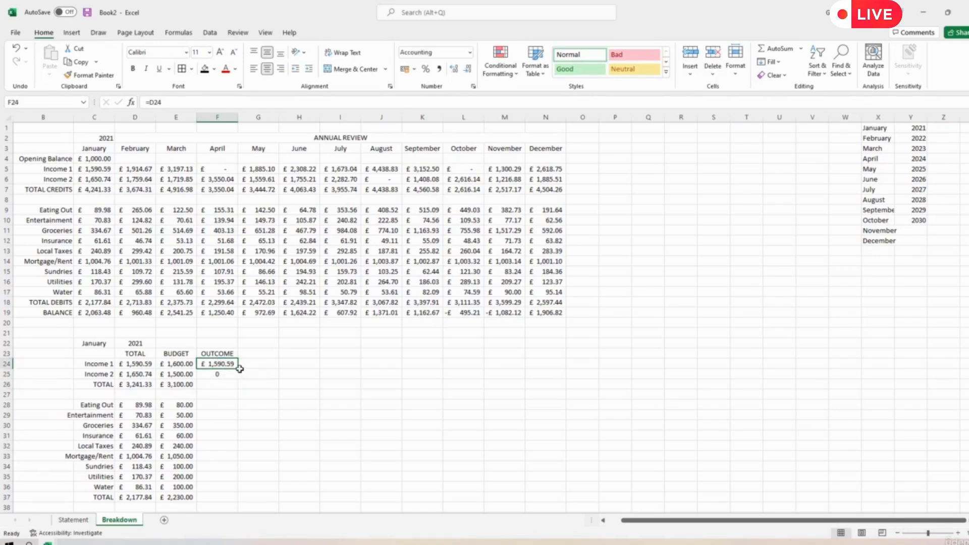
{"action": "left_click_drag", "start_coordinate": [239, 369], "coordinate": [238, 387]}
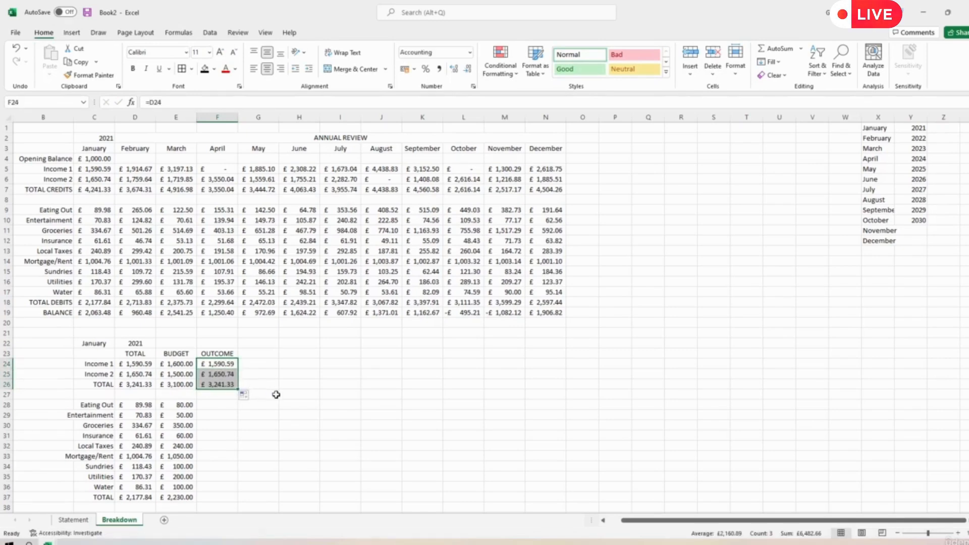
{"action": "left_click", "coordinate": [205, 374]}
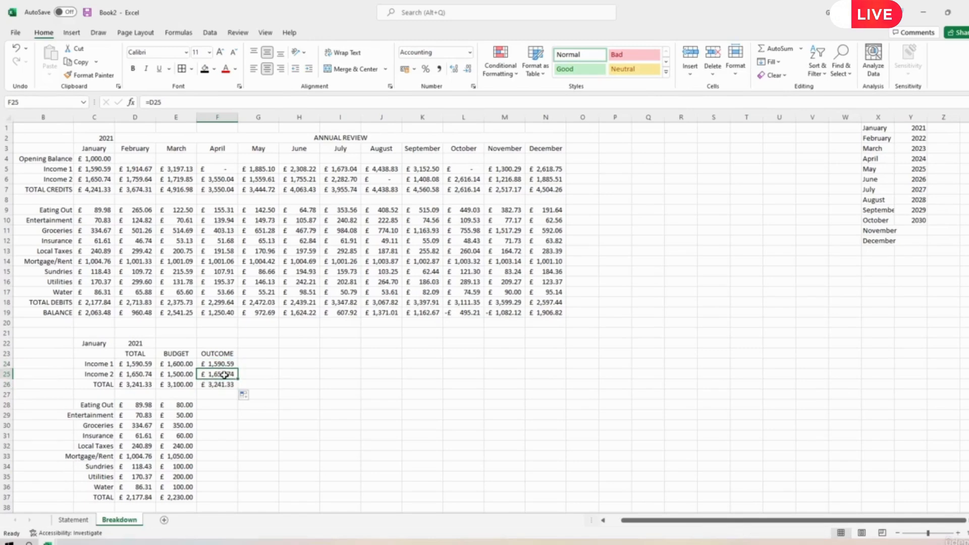
{"action": "left_click_drag", "start_coordinate": [224, 363], "coordinate": [230, 384]}
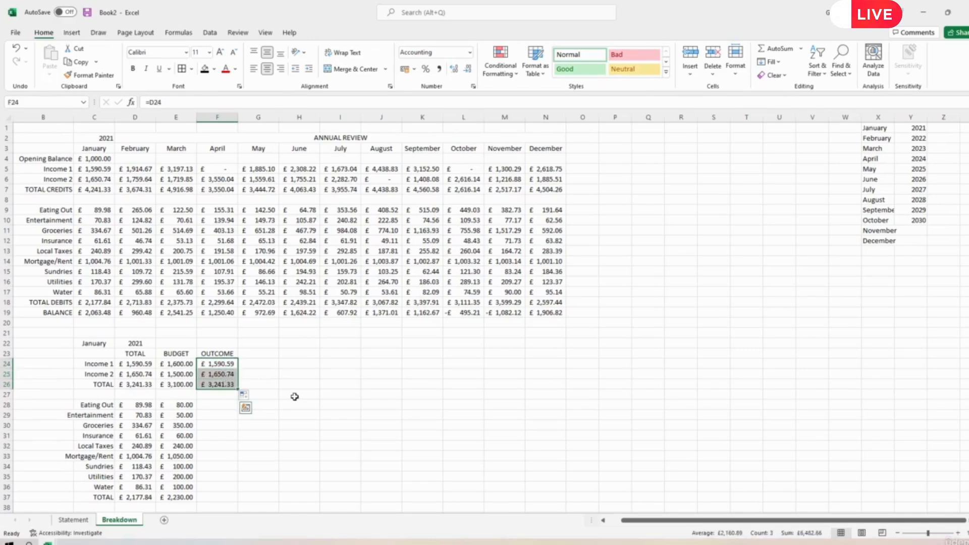
Link the Eating Out outcome in F28 to its total with =D28 and fill the formula down to F37
{"action": "left_click", "coordinate": [216, 407]}
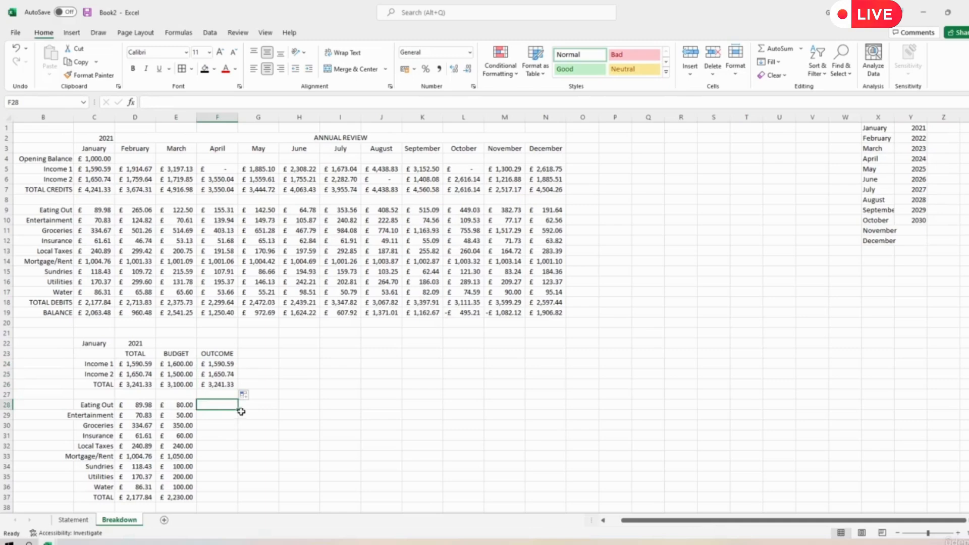
{"action": "type", "text": "="}
{"action": "left_click", "coordinate": [135, 405]}
{"action": "key", "text": "Return"}
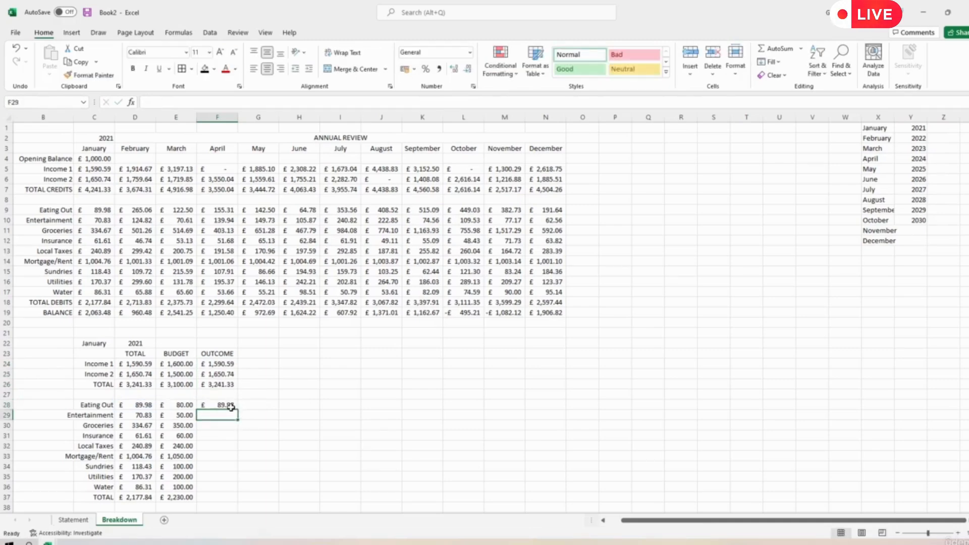
{"action": "left_click_drag", "start_coordinate": [237, 410], "coordinate": [239, 500]}
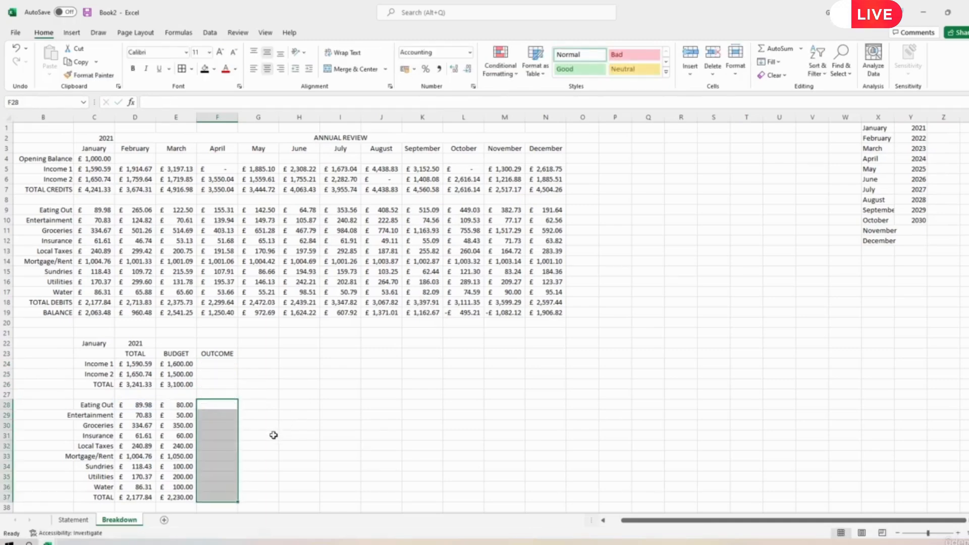
Enter =D24 in F24, fill it down the OUTCOME column to F37, and clear the blank separator cell F27
{"action": "left_click", "coordinate": [215, 365]}
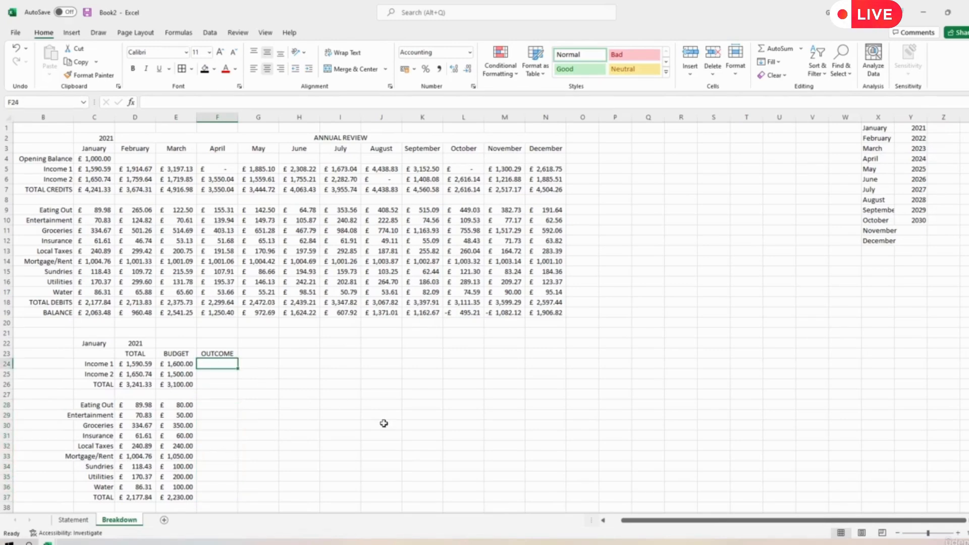
{"action": "type", "text": "="}
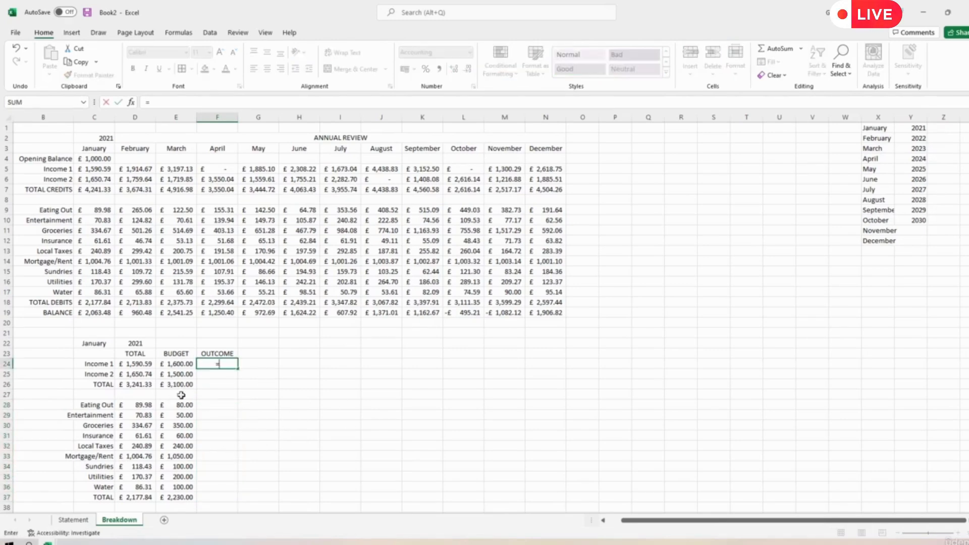
{"action": "left_click", "coordinate": [134, 364]}
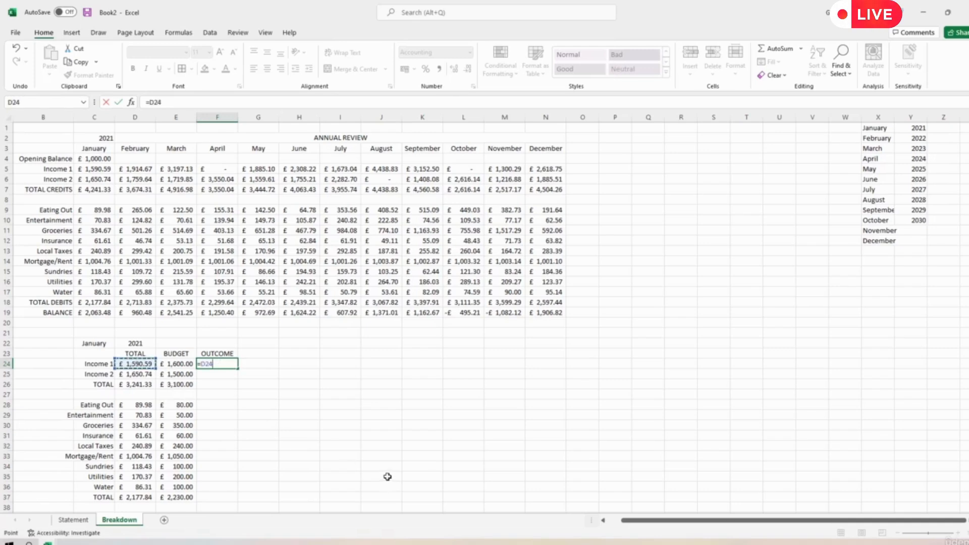
{"action": "key", "text": "ctrl+Return"}
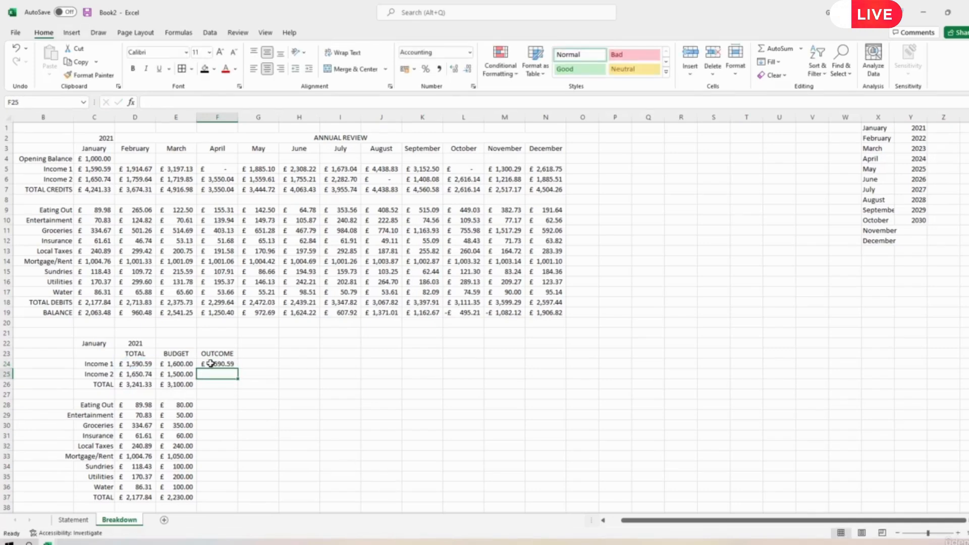
{"action": "left_click_drag", "start_coordinate": [238, 370], "coordinate": [234, 501]}
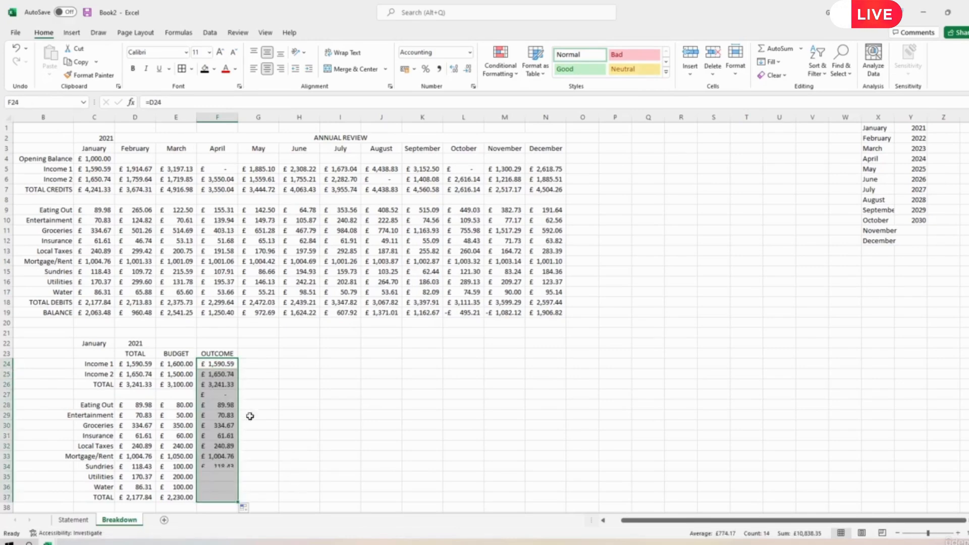
{"action": "left_click", "coordinate": [215, 395]}
{"action": "key", "text": "Delete"}
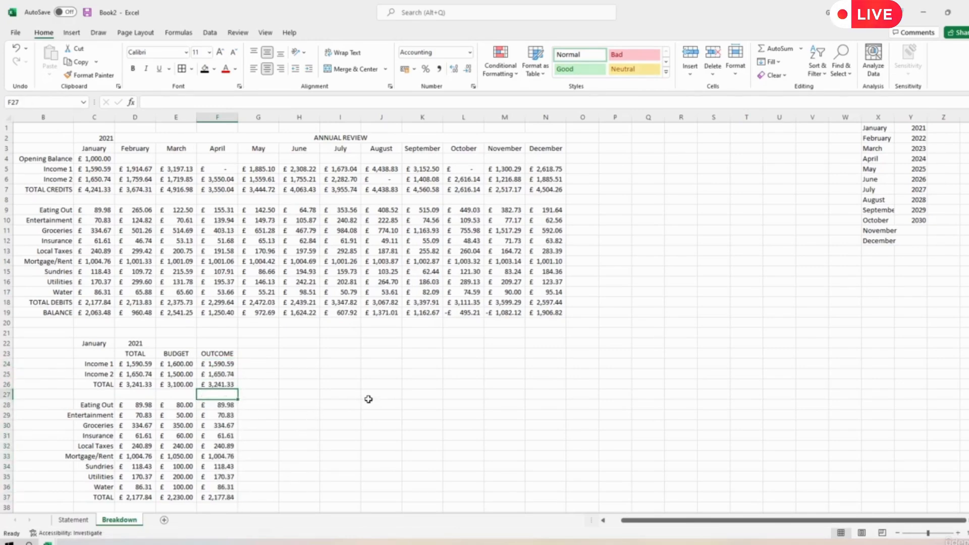
Apply green gradient-fill data bars to the Income 1 outcome in F24
{"action": "left_click", "coordinate": [225, 365]}
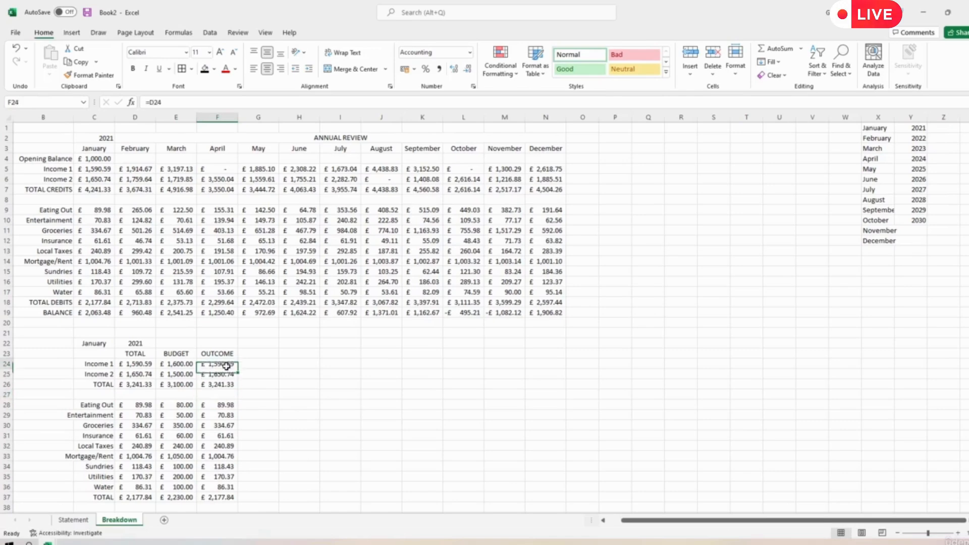
{"action": "left_click", "coordinate": [128, 362]}
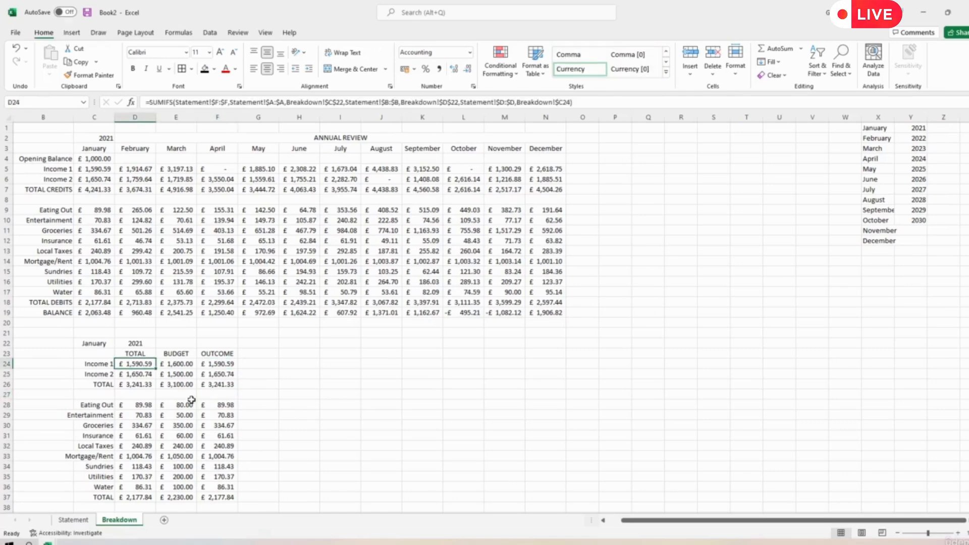
{"action": "left_click", "coordinate": [228, 365]}
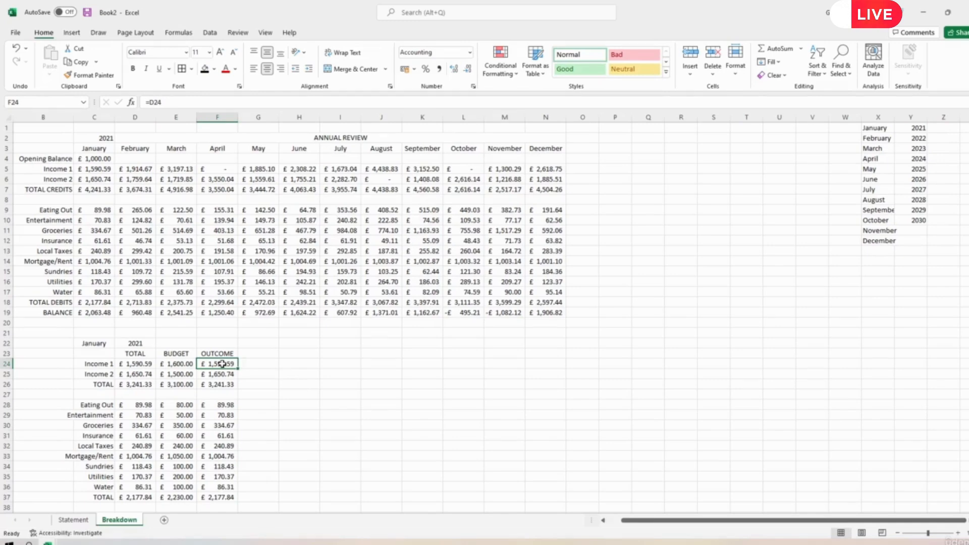
{"action": "left_click", "coordinate": [508, 77]}
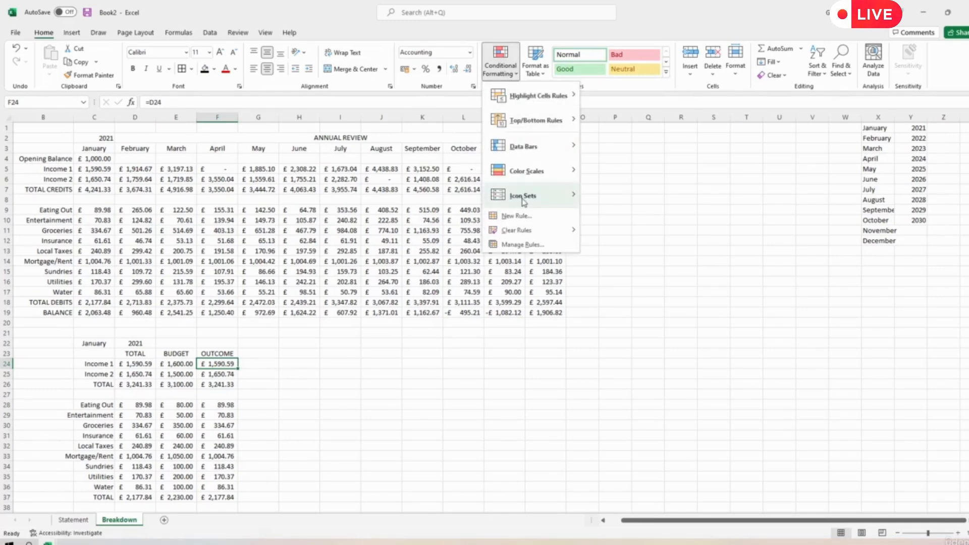
{"action": "mouse_move", "coordinate": [525, 151]}
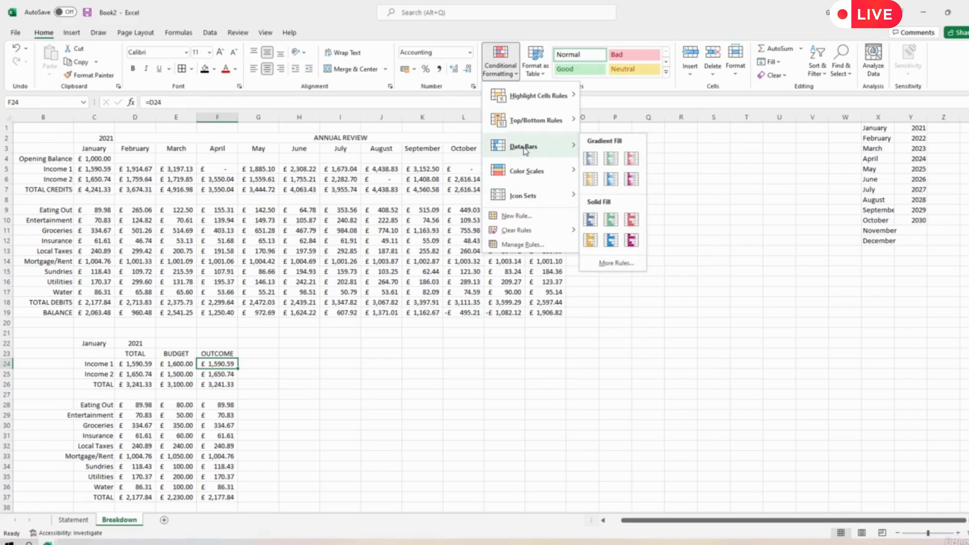
{"action": "left_click", "coordinate": [611, 160]}
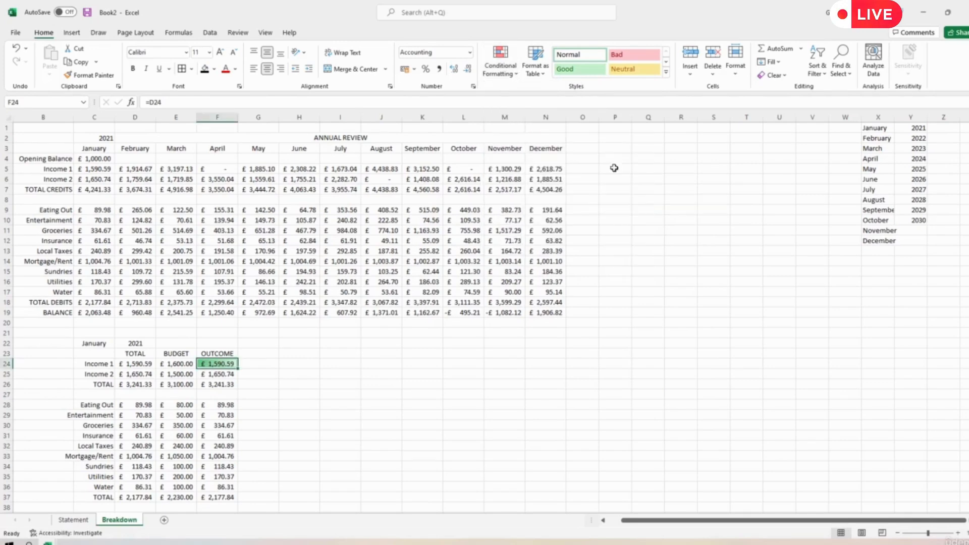
Edit F24's data bar rule to show the bar only and set its minimum to the number 0
{"action": "left_click", "coordinate": [515, 75]}
{"action": "left_click", "coordinate": [522, 244]}
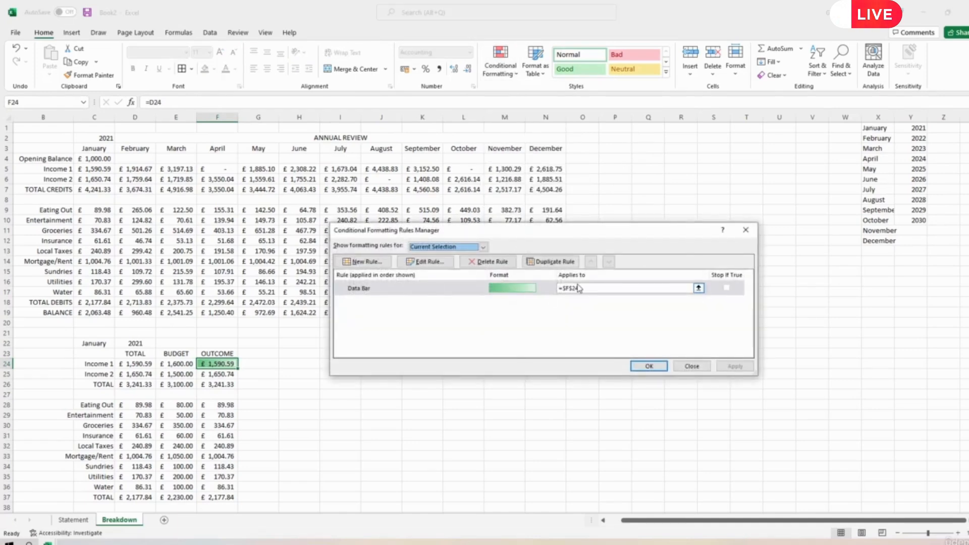
{"action": "double_click", "coordinate": [417, 289]}
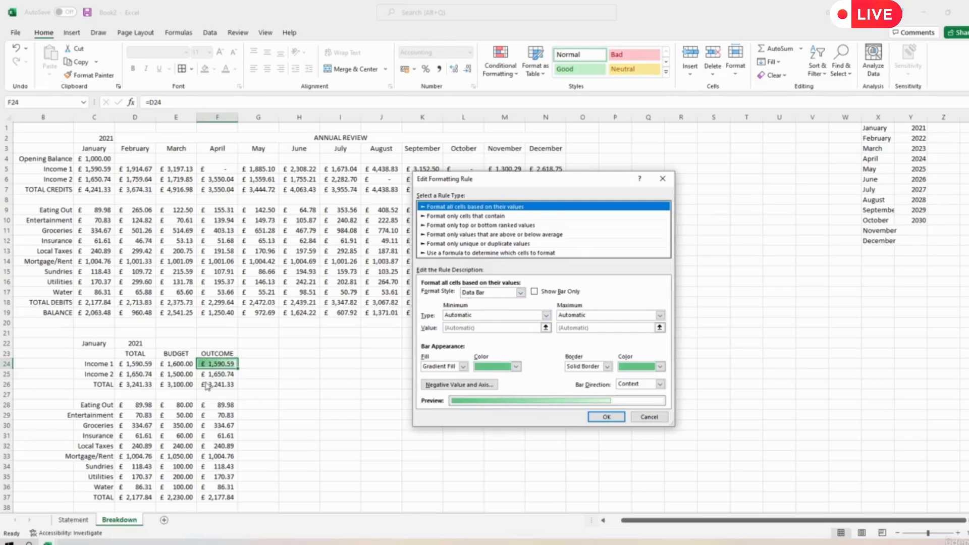
{"action": "left_click", "coordinate": [534, 293]}
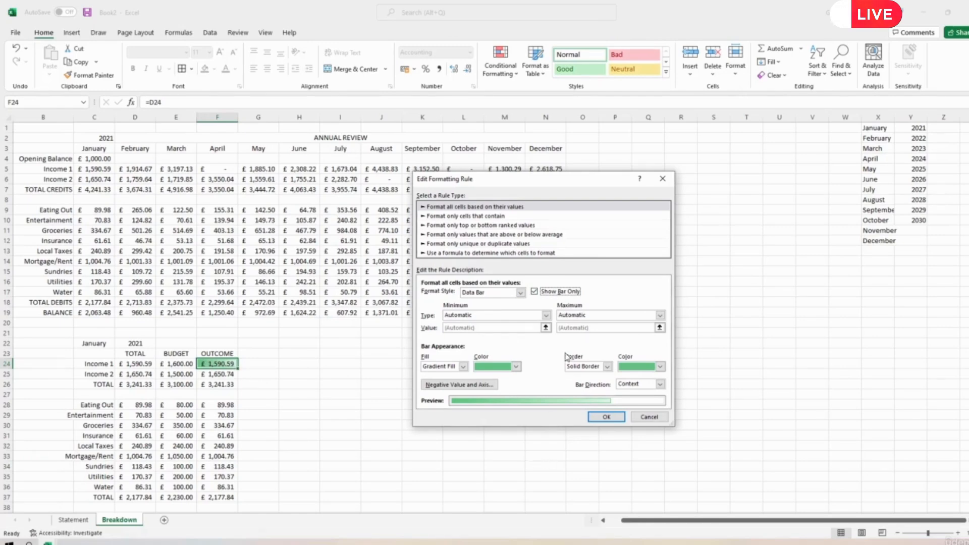
{"action": "left_click", "coordinate": [545, 315]}
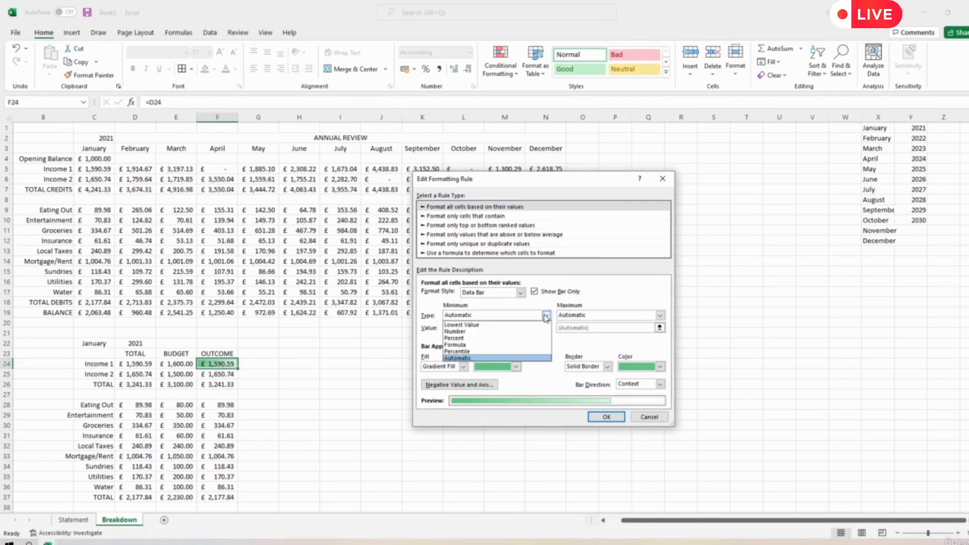
{"action": "left_click", "coordinate": [456, 333]}
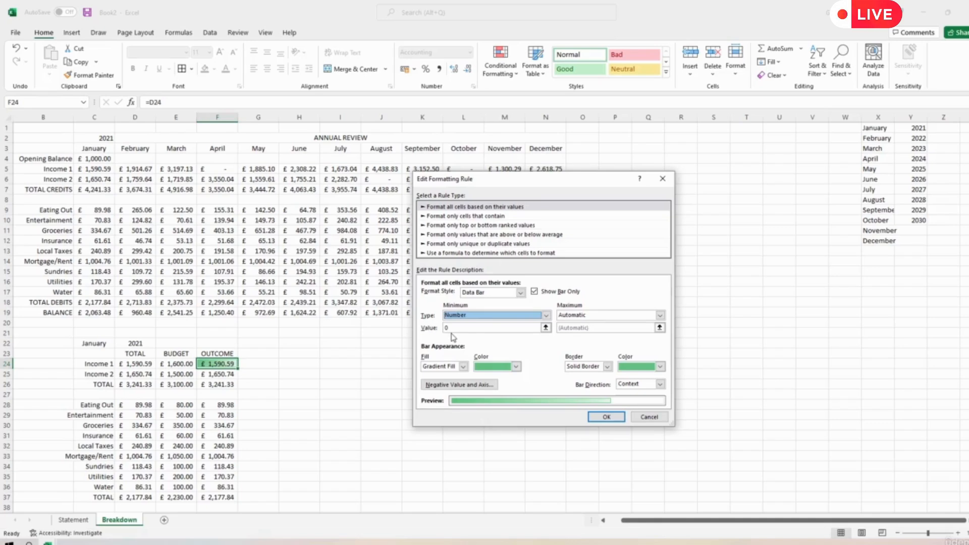
Set the data bar's maximum to a number linked to the Income 1 budget, =$E$24, and apply the rule
{"action": "left_click", "coordinate": [659, 314]}
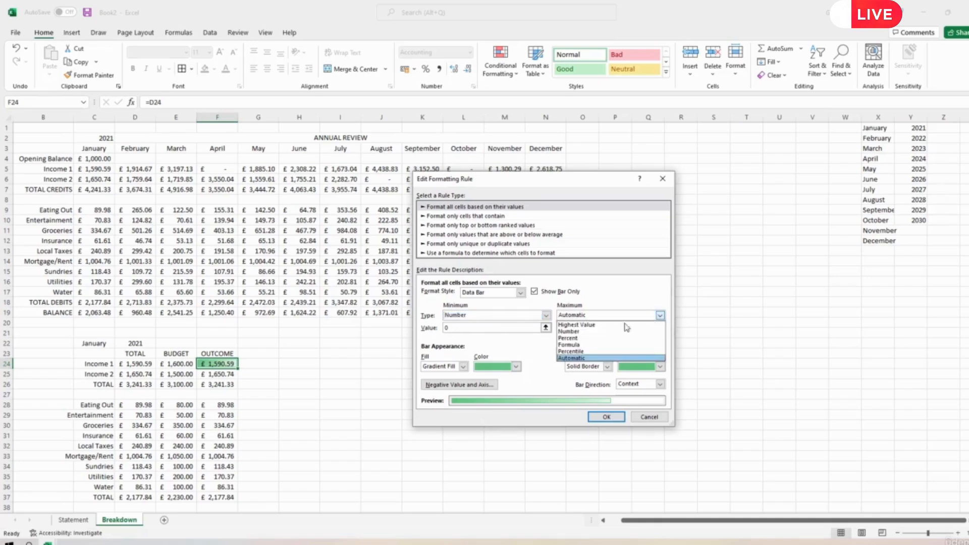
{"action": "left_click", "coordinate": [569, 332]}
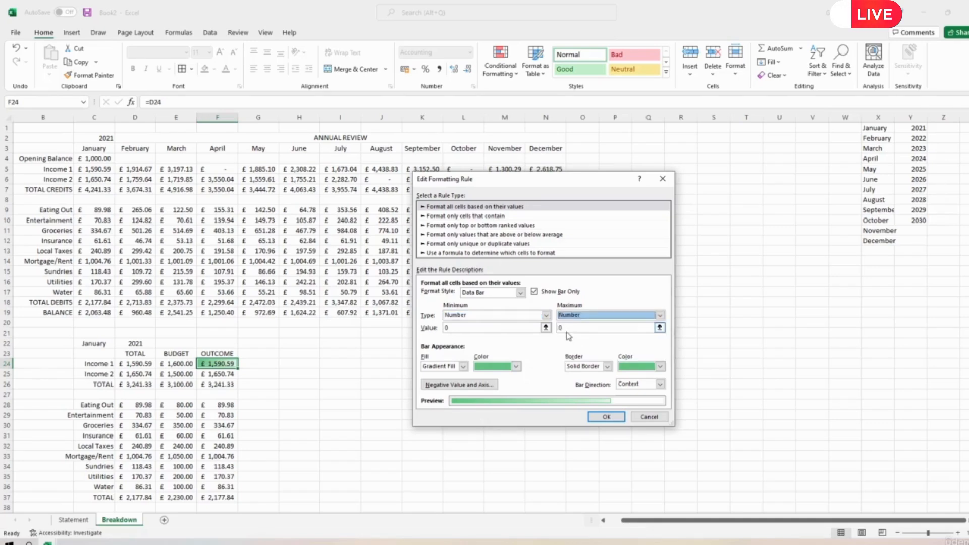
{"action": "left_click", "coordinate": [659, 328]}
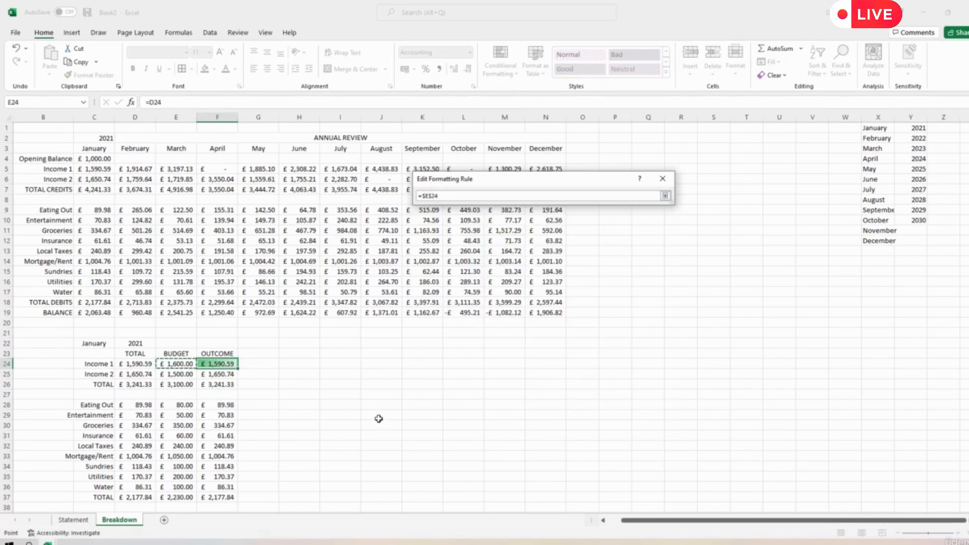
{"action": "key", "text": "Return"}
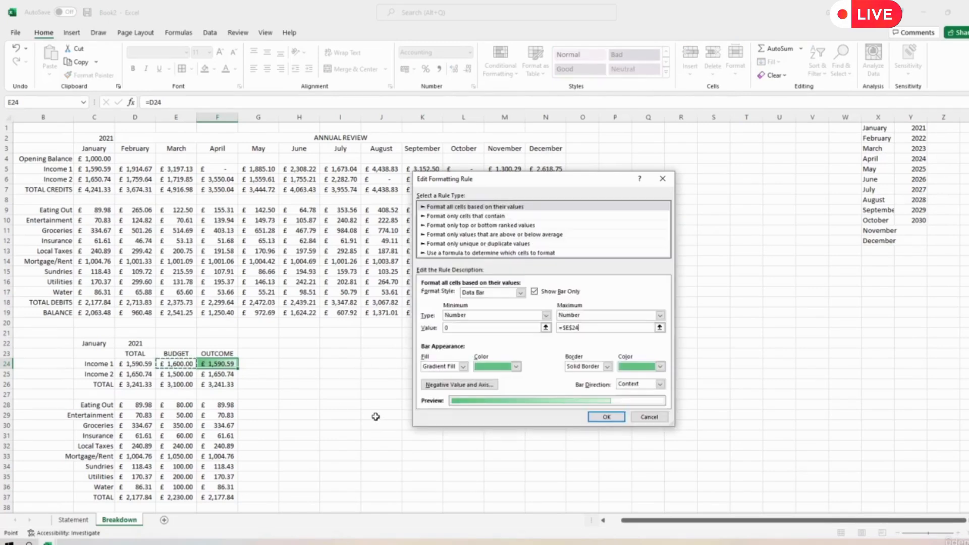
{"action": "left_click", "coordinate": [605, 418]}
{"action": "left_click", "coordinate": [732, 368]}
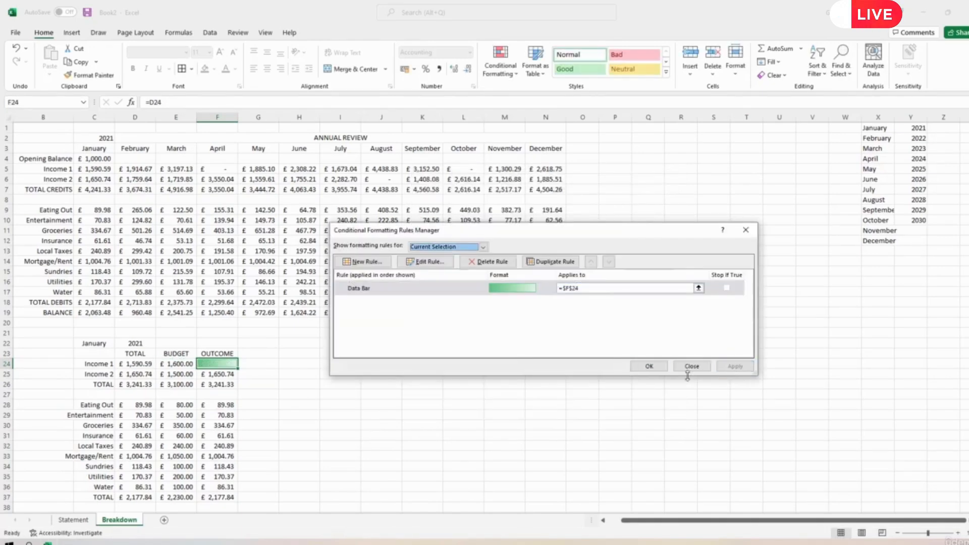
{"action": "left_click", "coordinate": [650, 369]}
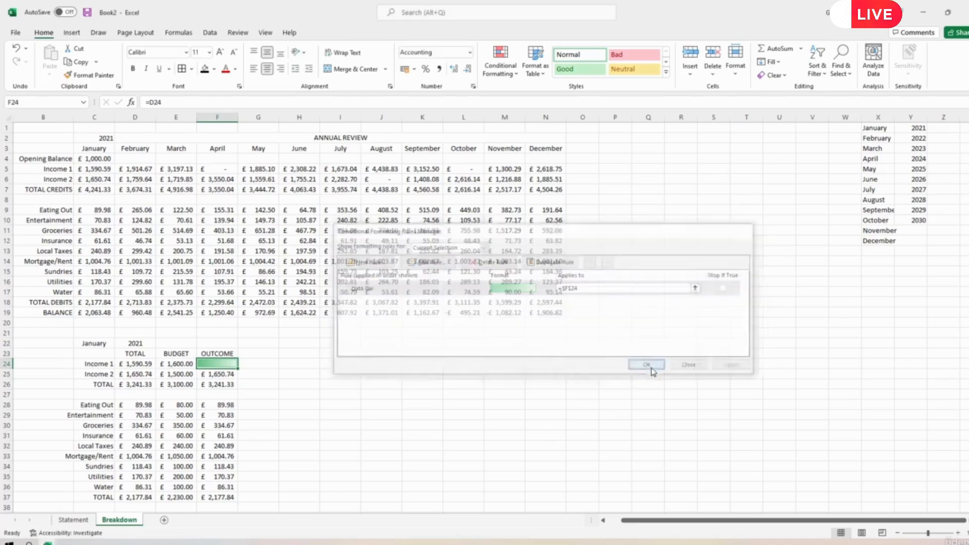
Test the Income 1 data bar by overwriting the total in D24 with 1000 and with 10
{"action": "left_click", "coordinate": [134, 363]}
{"action": "type", "text": "1000"}
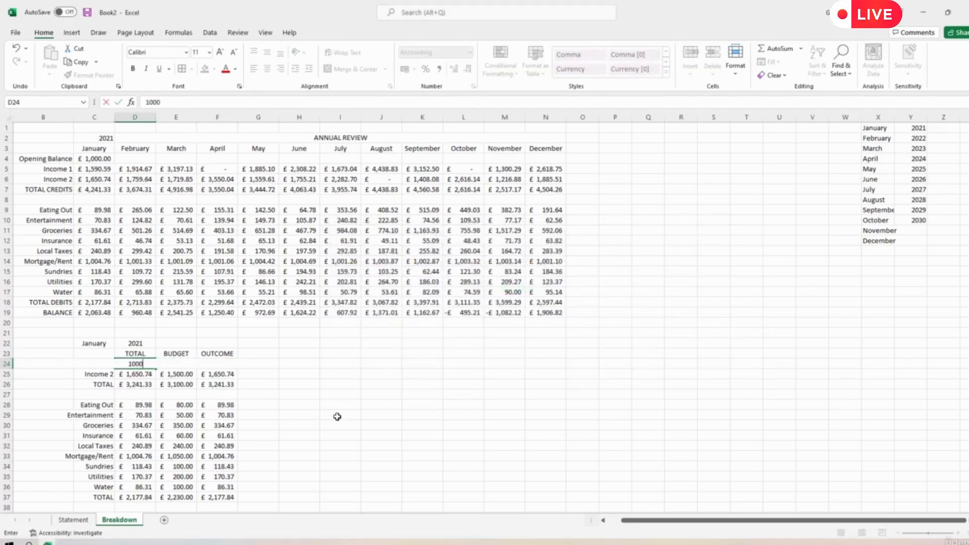
{"action": "key", "text": "Return"}
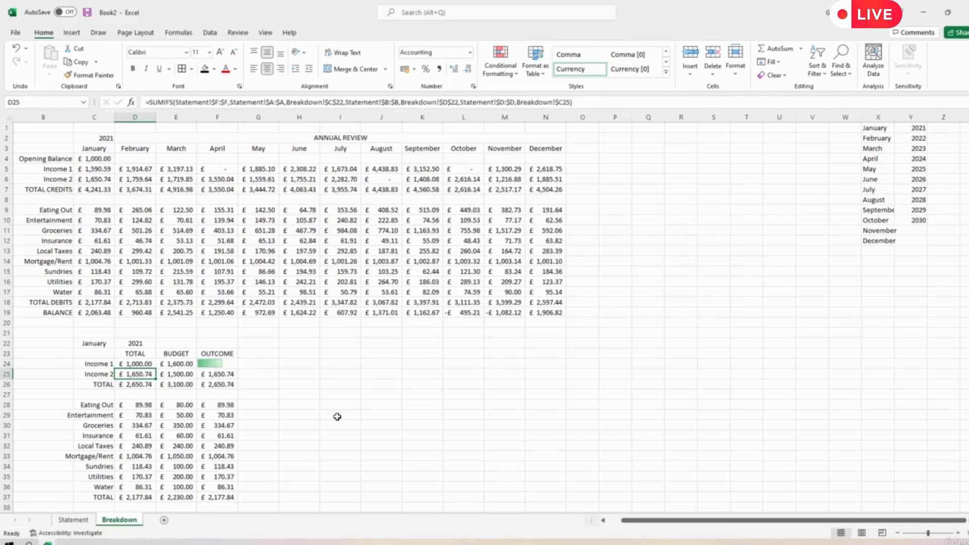
{"action": "key", "text": "Up"}
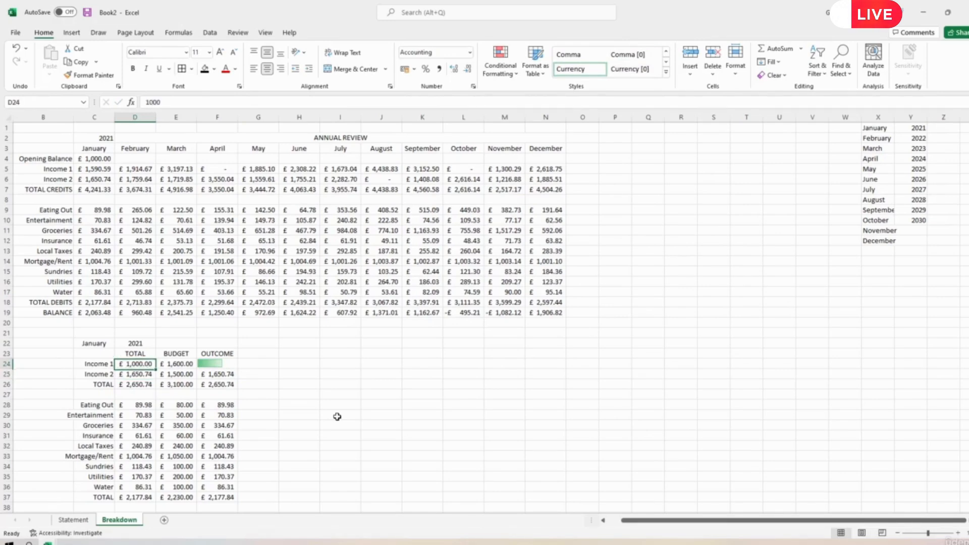
{"action": "type", "text": "10"}
{"action": "key", "text": "Return"}
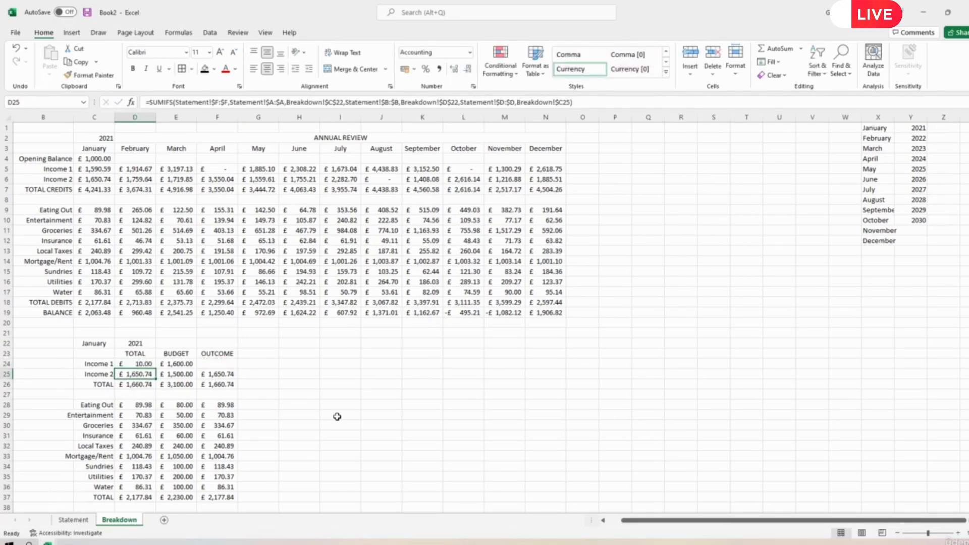
Undo both test entries in D24 to bring back the Income 1 SUMIFS formula
{"action": "key", "text": "Up"}
{"action": "key", "text": "ctrl+z"}
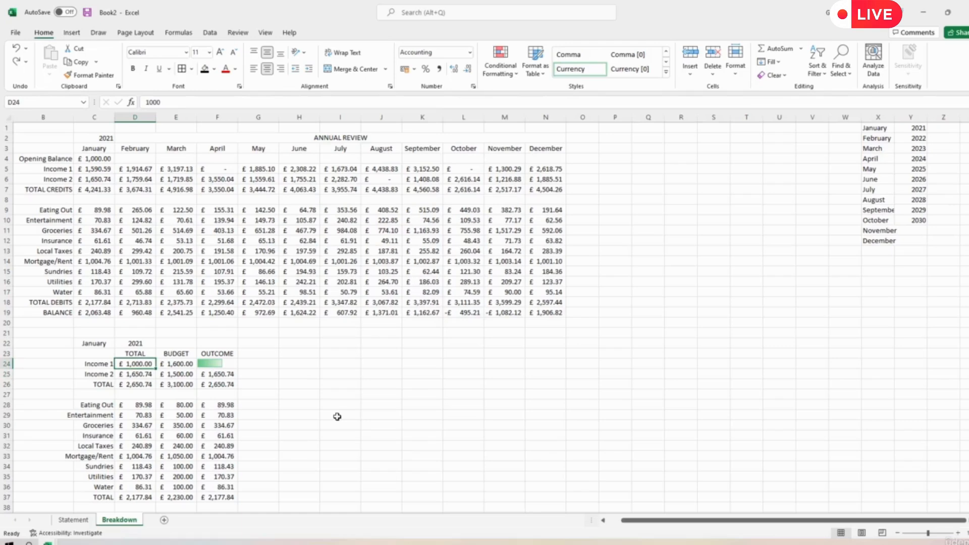
{"action": "key", "text": "ctrl+z"}
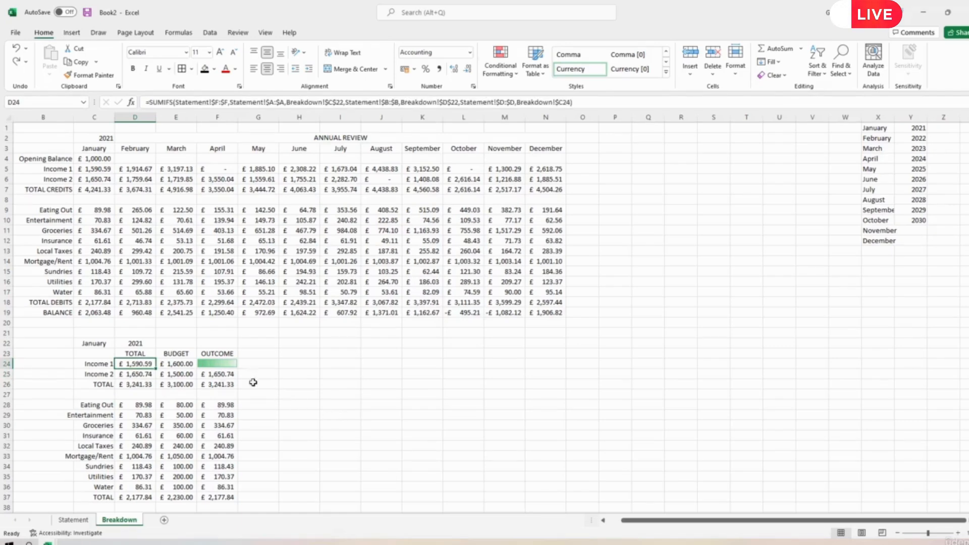
Apply gradient-fill data bars to the Income 2 outcome in F25
{"action": "left_click", "coordinate": [227, 374]}
{"action": "left_click", "coordinate": [505, 73]}
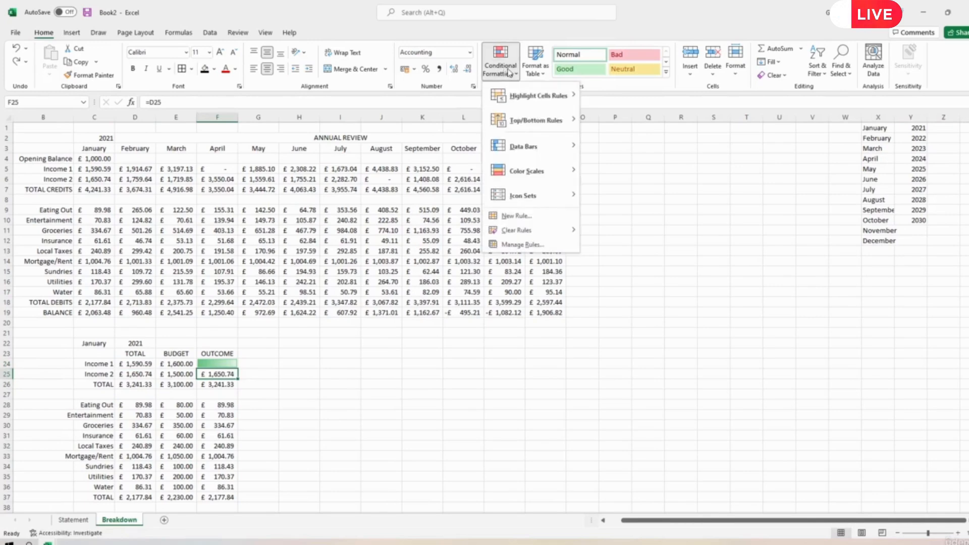
{"action": "mouse_move", "coordinate": [547, 152]}
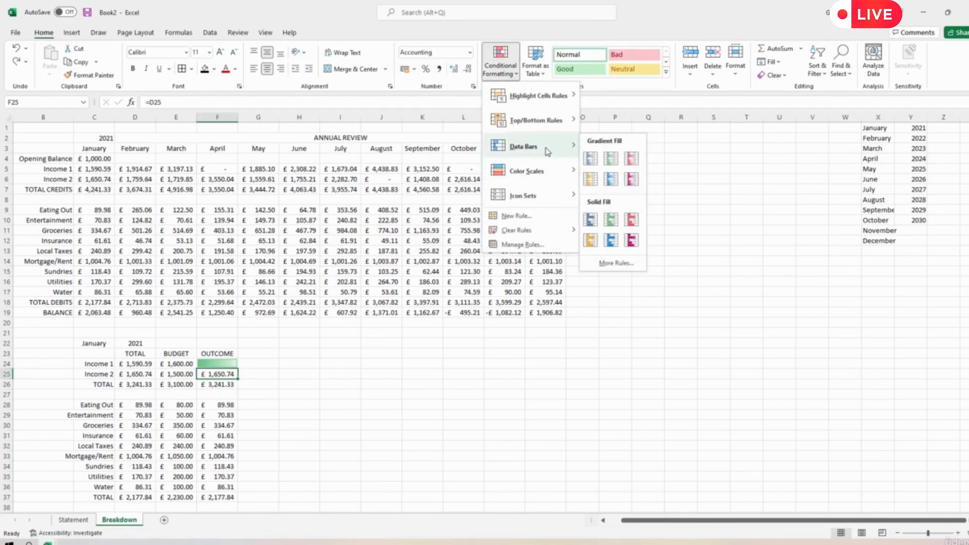
Add a green gradient data bar to the Income 2 outcome cell F25 and edit its rule to show the bar only
{"action": "left_click", "coordinate": [613, 163]}
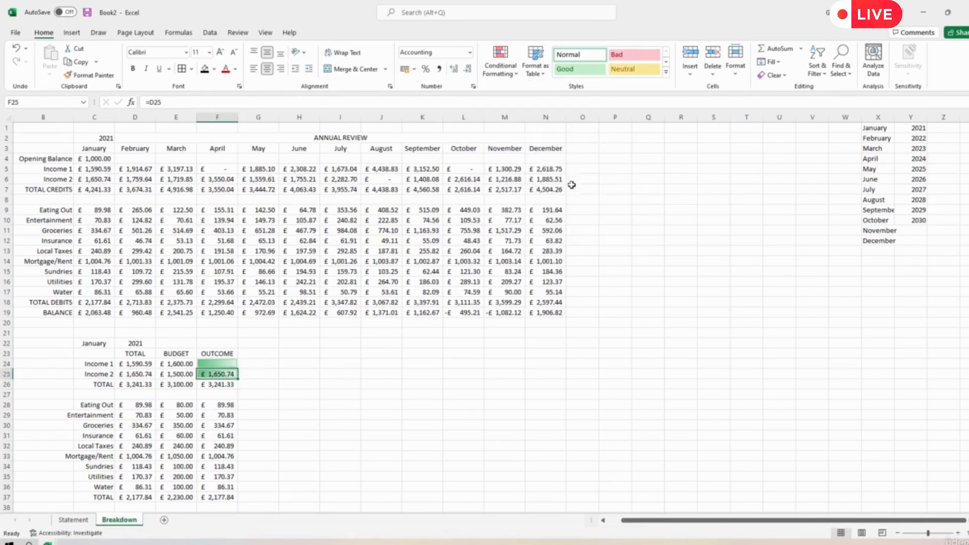
{"action": "left_click", "coordinate": [515, 76]}
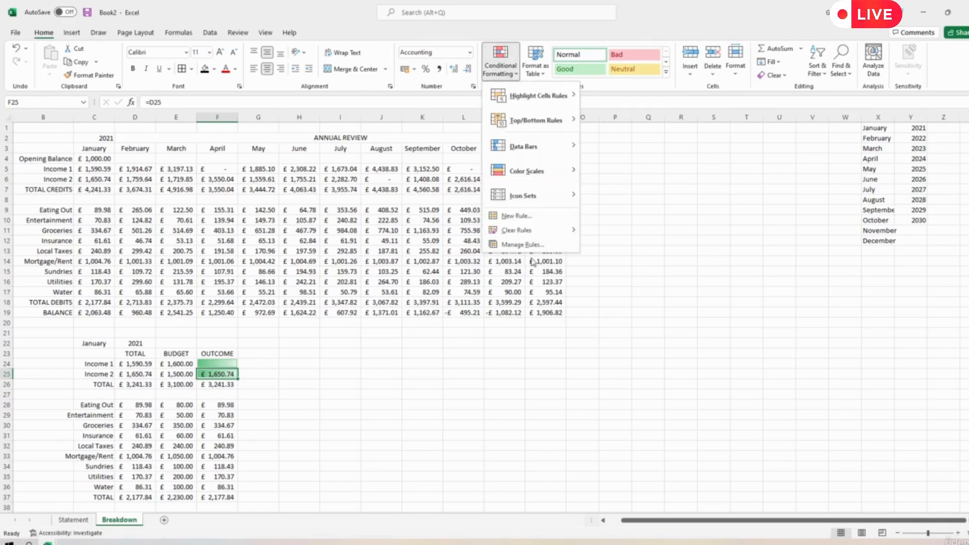
{"action": "left_click", "coordinate": [517, 244]}
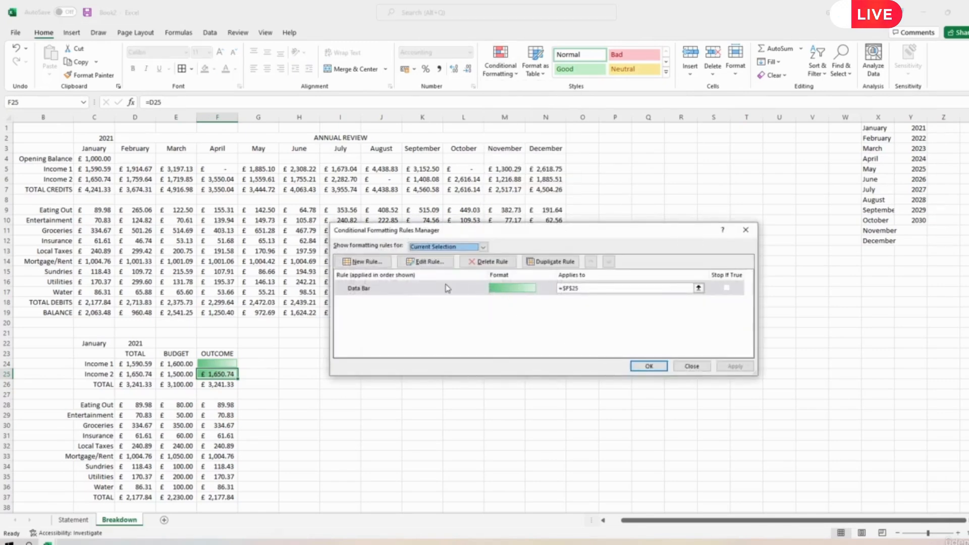
{"action": "double_click", "coordinate": [448, 288]}
{"action": "left_click", "coordinate": [534, 292]}
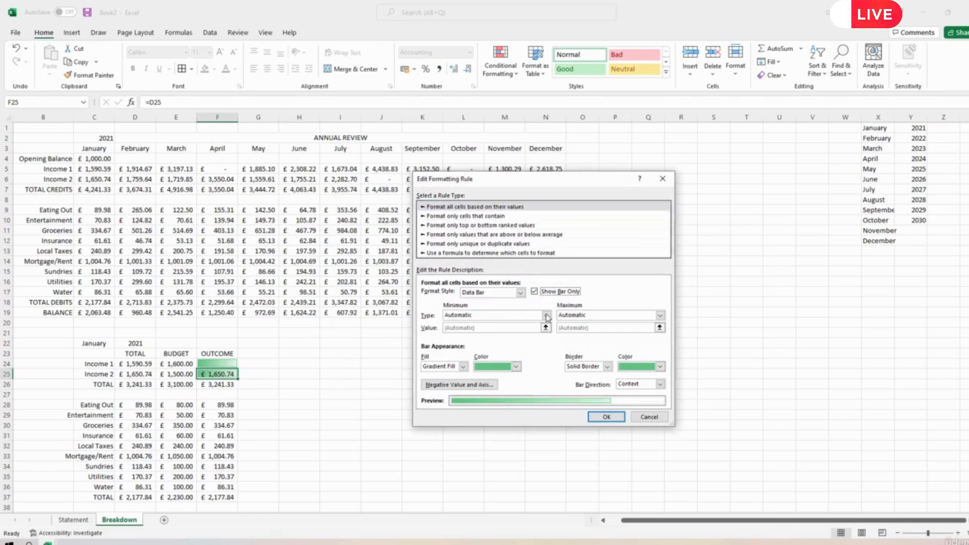
Set the F25 data bar's minimum to Number 0 and its maximum to Number =$E$25, and apply the rule
{"action": "left_click", "coordinate": [546, 315]}
{"action": "left_click", "coordinate": [457, 332]}
{"action": "left_click", "coordinate": [660, 315]}
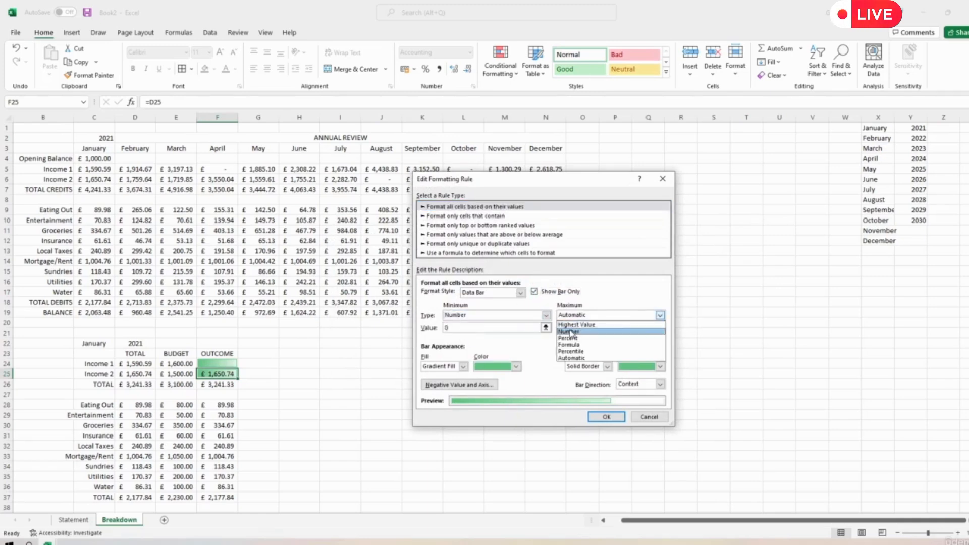
{"action": "left_click", "coordinate": [574, 332]}
{"action": "left_click", "coordinate": [660, 328]}
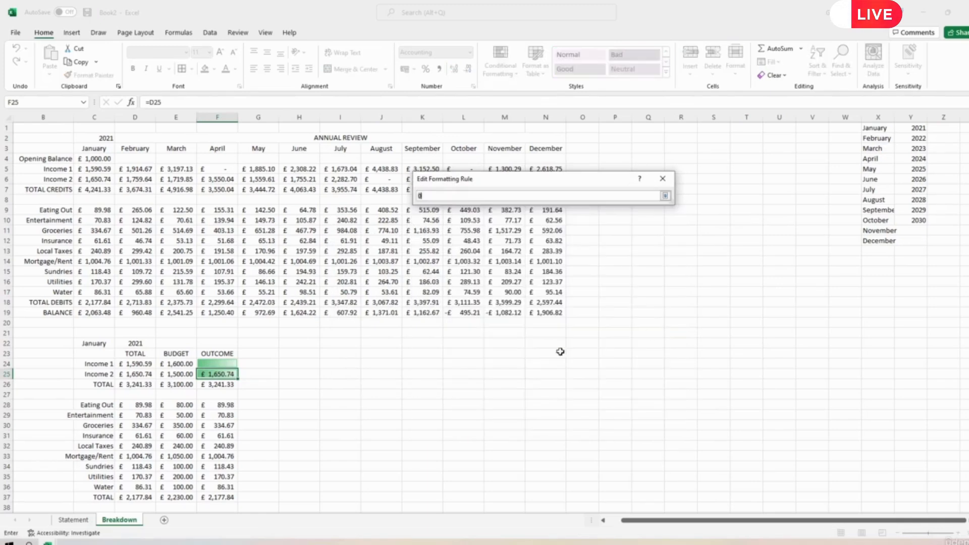
{"action": "left_click", "coordinate": [183, 374]}
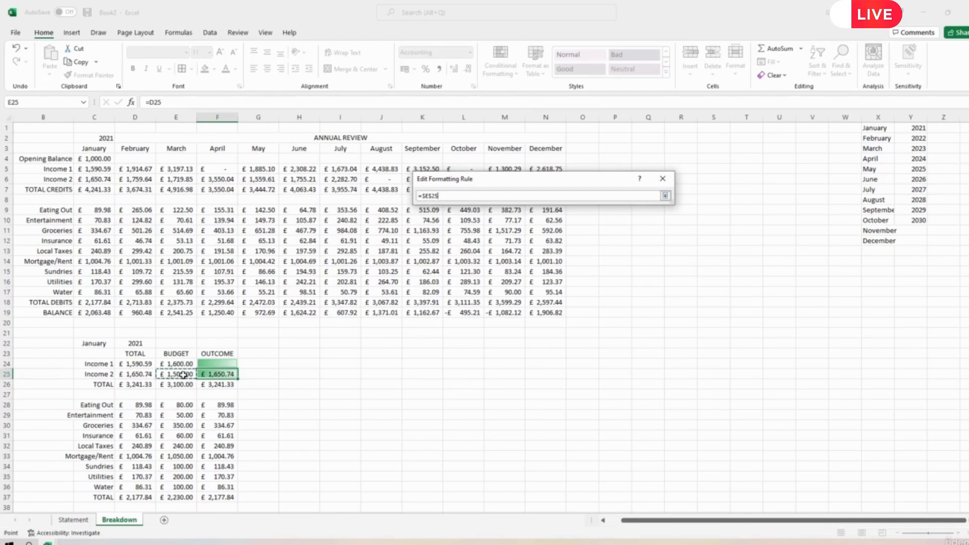
{"action": "key", "text": "Return"}
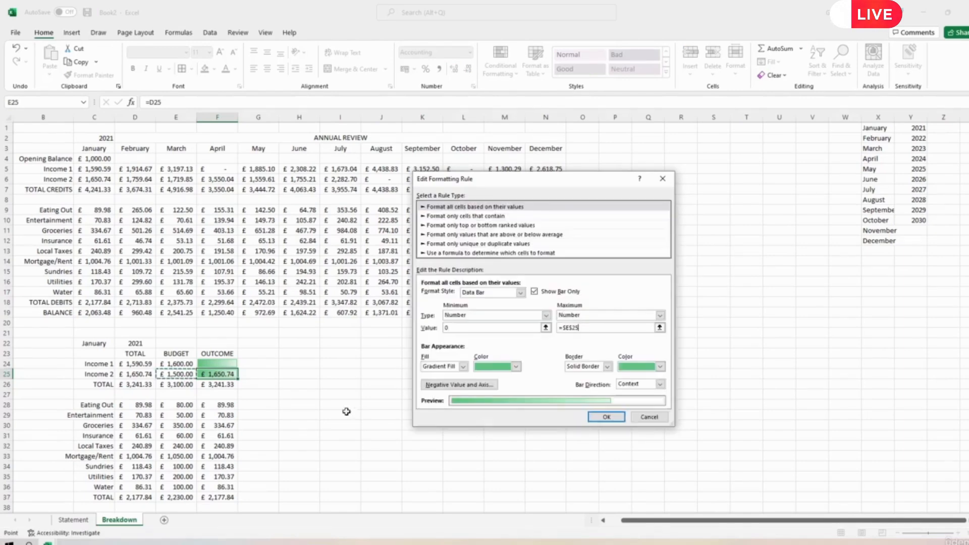
{"action": "left_click", "coordinate": [613, 418]}
{"action": "left_click", "coordinate": [735, 366]}
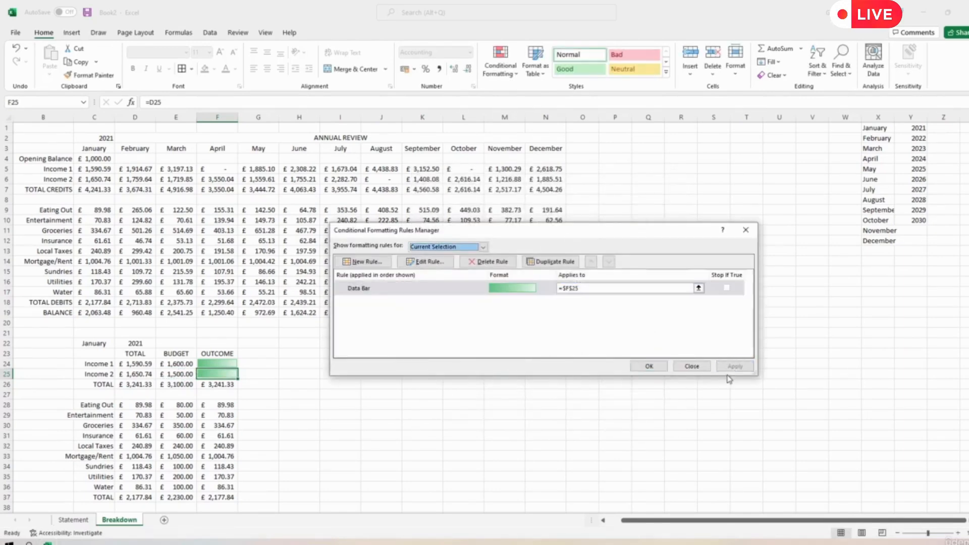
{"action": "left_click", "coordinate": [643, 370]}
Test the Income 2 bar by entering 10 and 1400 as the total in D25, and undo both entries
{"action": "left_click", "coordinate": [125, 375]}
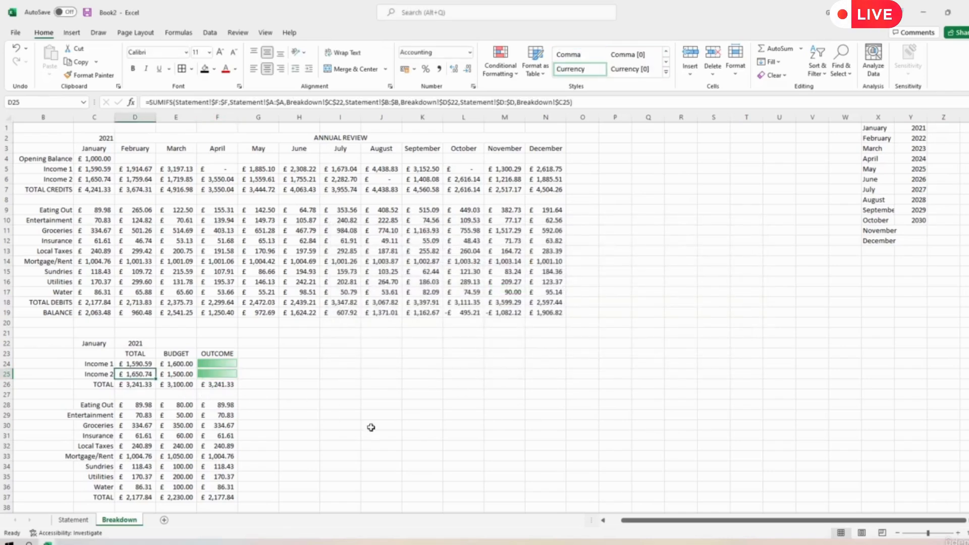
{"action": "type", "text": "10"}
{"action": "key", "text": "Return"}
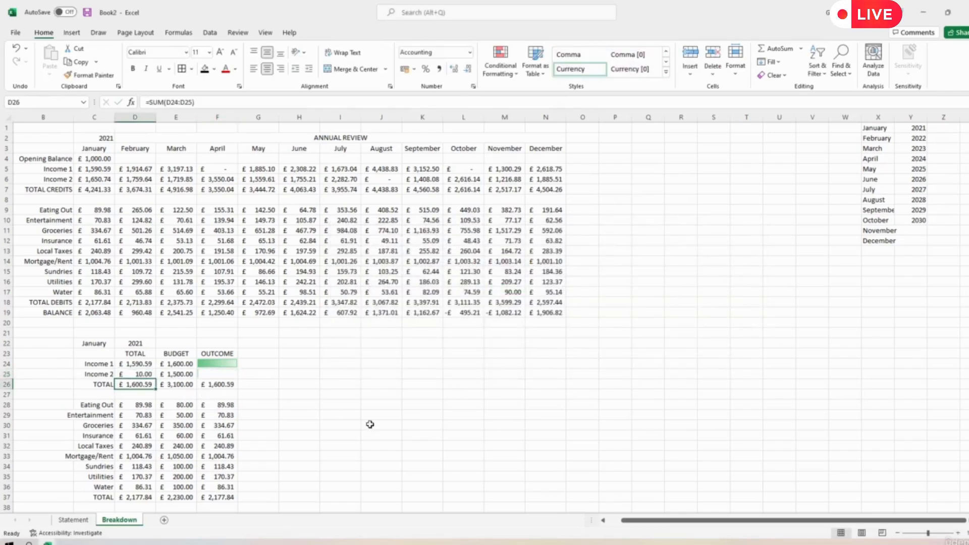
{"action": "key", "text": "Up"}
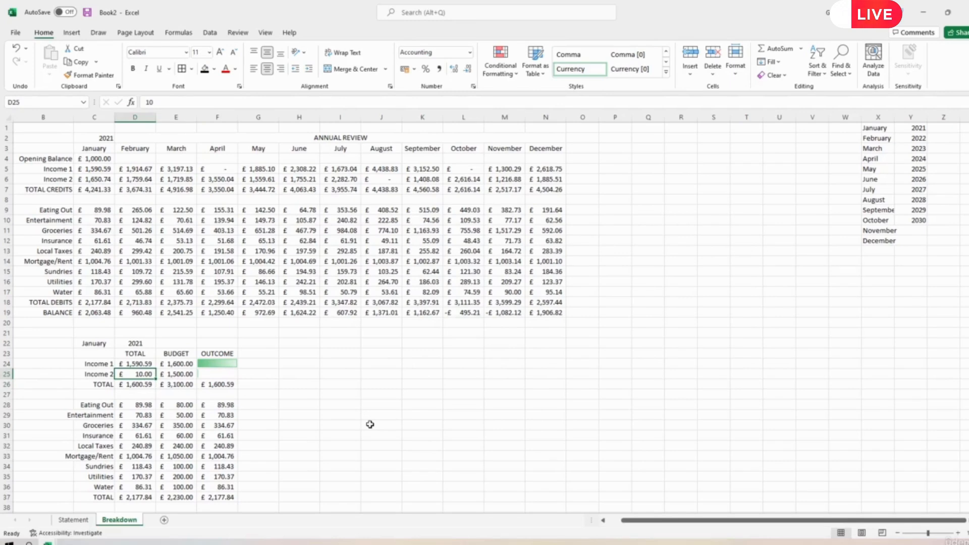
{"action": "type", "text": "1,"}
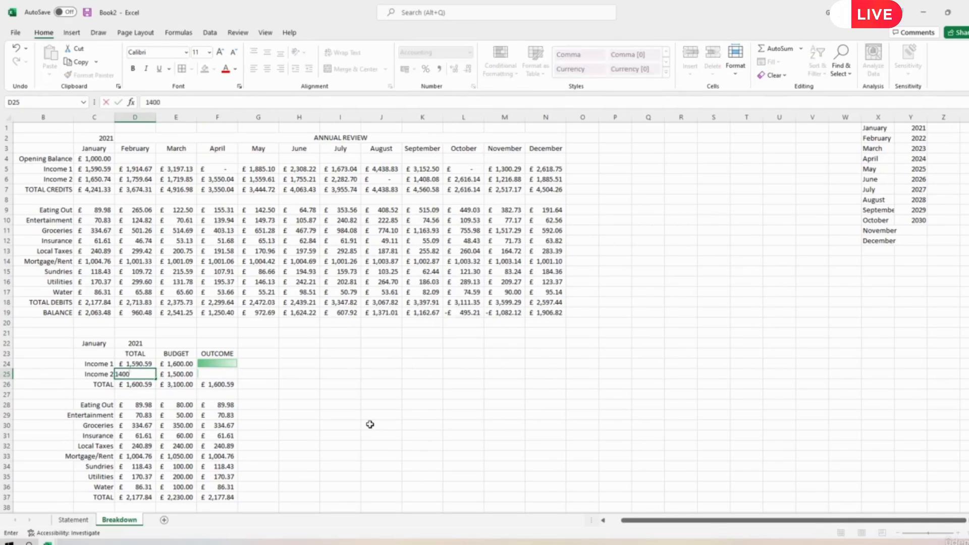
{"action": "type", "text": "400"}
{"action": "key", "text": "Return"}
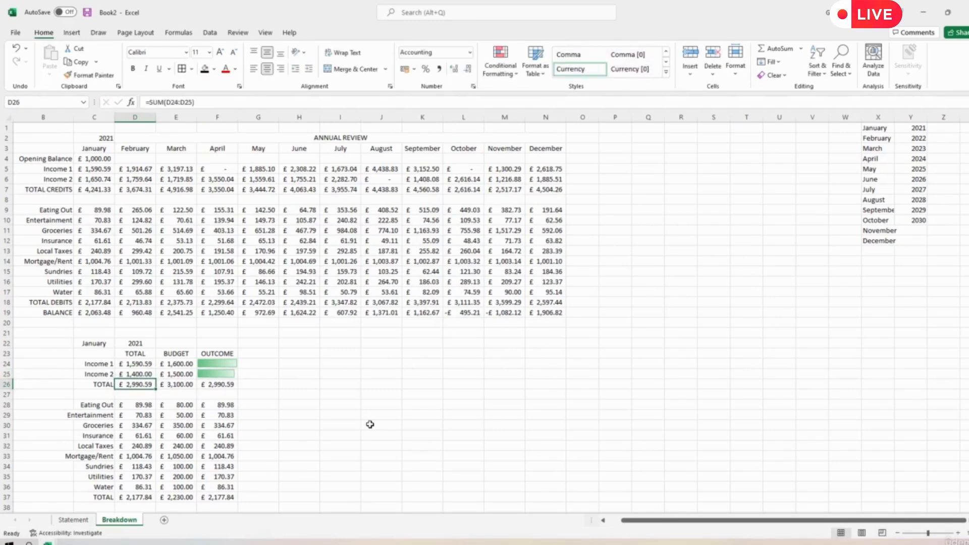
{"action": "key", "text": "ctrl+z"}
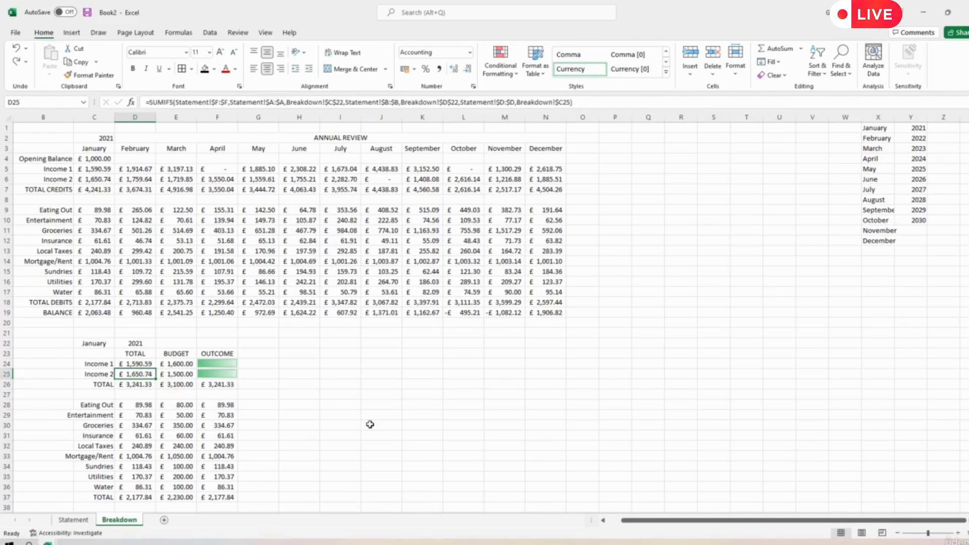
Add a green gradient data bar to the income TOTAL outcome cell F26 and edit its rule to show the bar only
{"action": "left_click", "coordinate": [226, 385]}
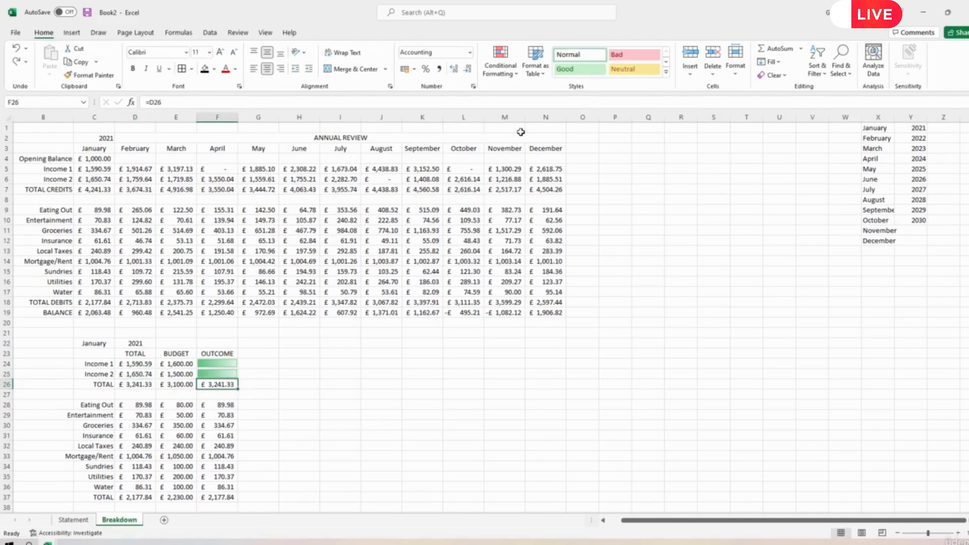
{"action": "left_click", "coordinate": [501, 75]}
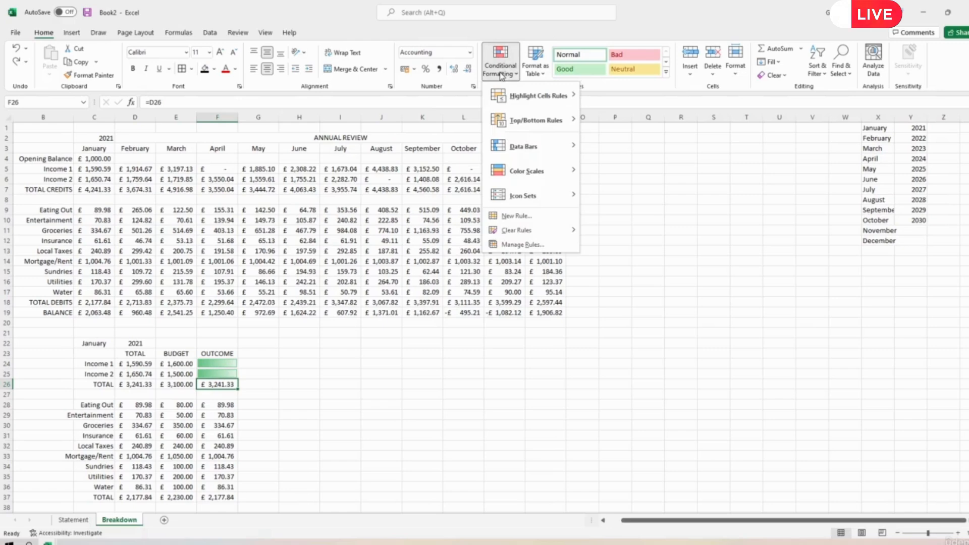
{"action": "mouse_move", "coordinate": [525, 146]}
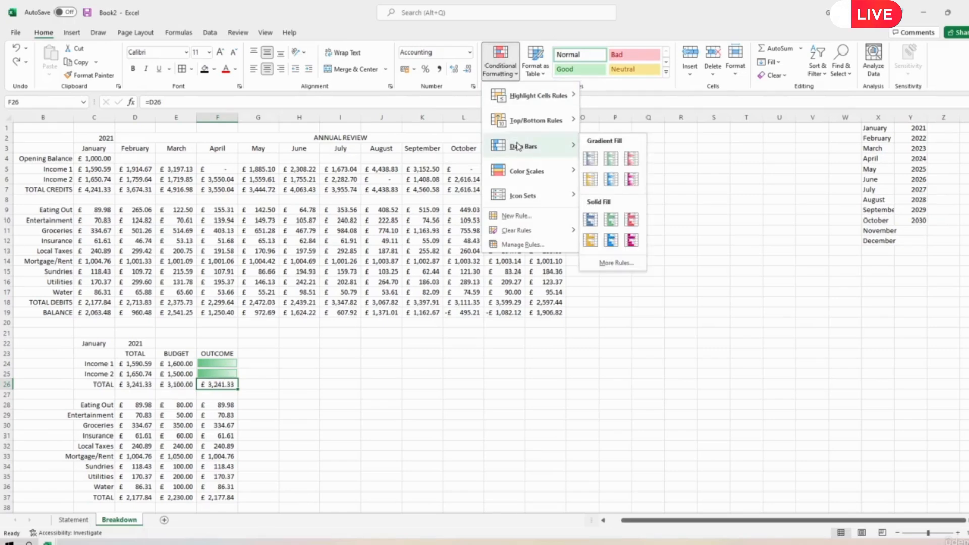
{"action": "left_click", "coordinate": [617, 164]}
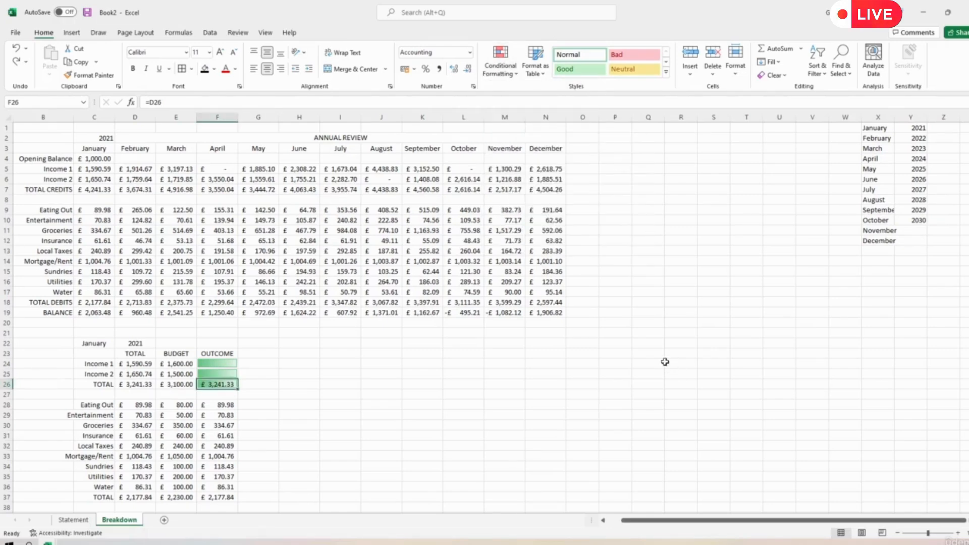
{"action": "left_click", "coordinate": [501, 66]}
{"action": "left_click", "coordinate": [520, 244]}
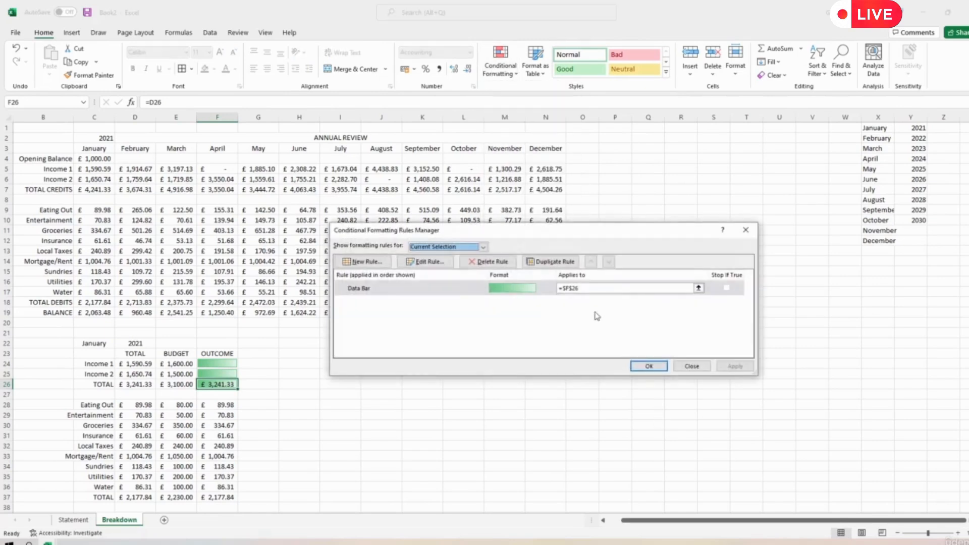
{"action": "double_click", "coordinate": [457, 287]}
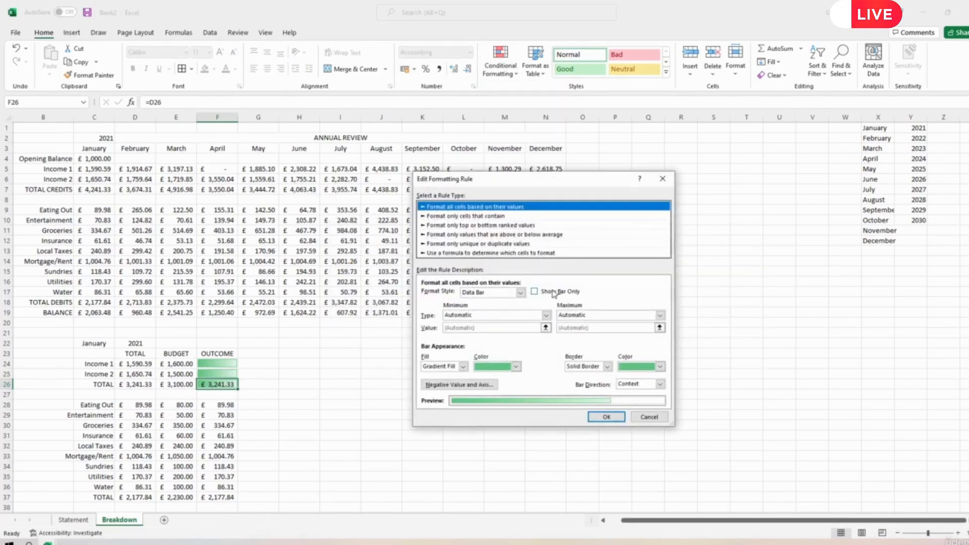
{"action": "left_click", "coordinate": [534, 292]}
Set the F26 data bar's minimum to Number 0 and its maximum to Number =$E$26, and apply the rule
{"action": "left_click", "coordinate": [546, 315]}
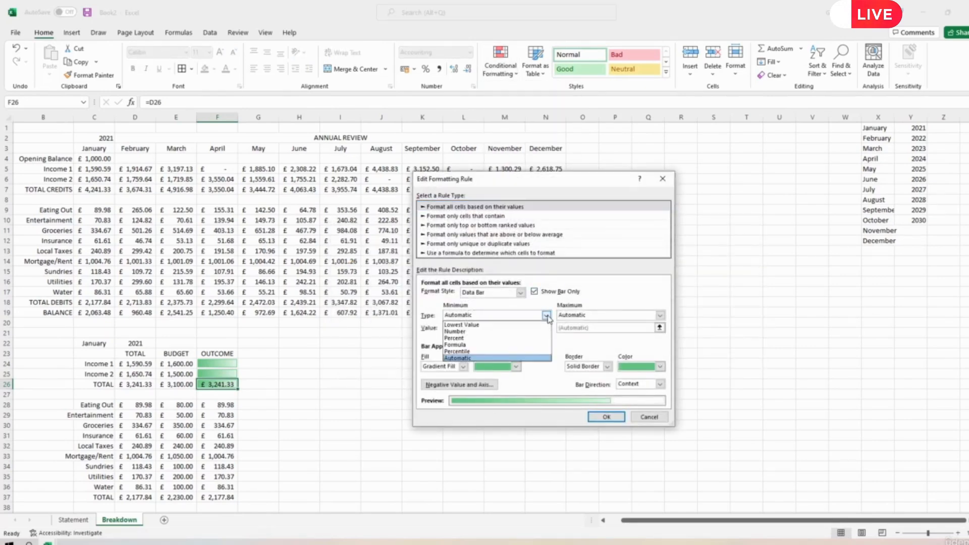
{"action": "left_click", "coordinate": [459, 337]}
{"action": "left_click", "coordinate": [659, 315]}
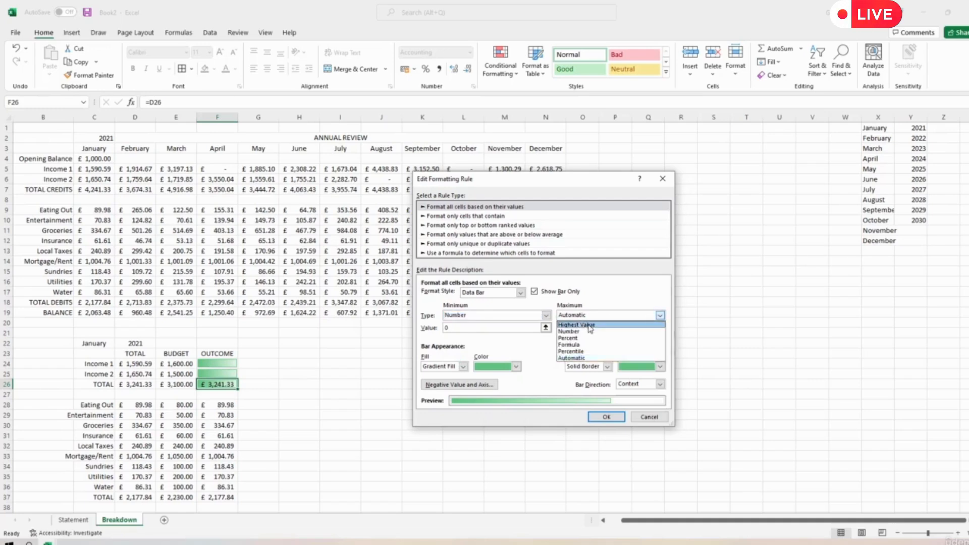
{"action": "left_click", "coordinate": [639, 337]}
{"action": "left_click", "coordinate": [659, 328]}
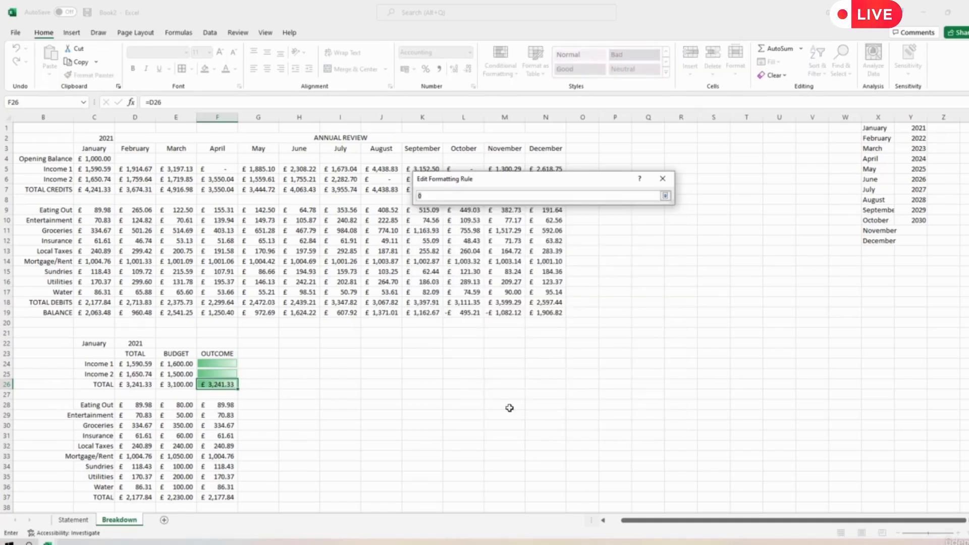
{"action": "left_click", "coordinate": [178, 386]}
{"action": "key", "text": "Return"}
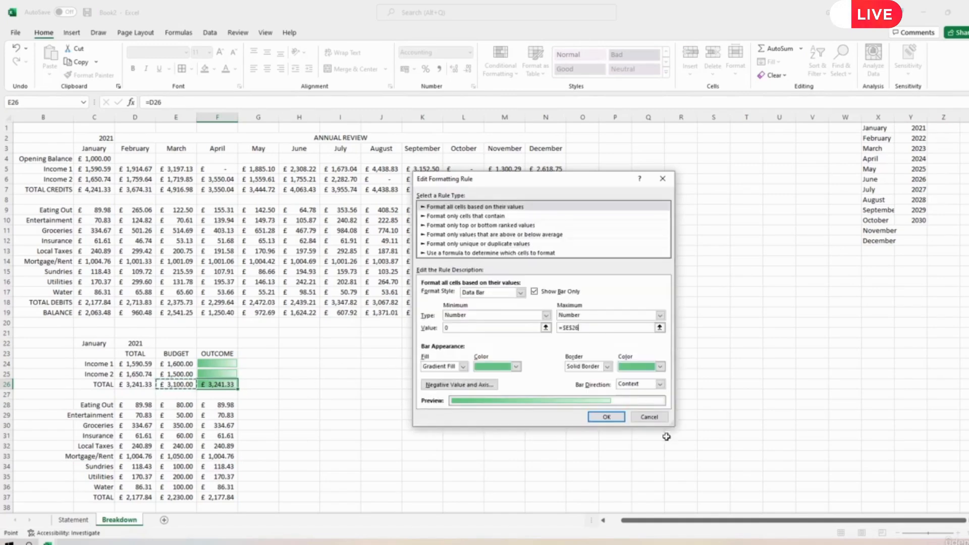
{"action": "left_click", "coordinate": [605, 416]}
{"action": "left_click", "coordinate": [730, 368]}
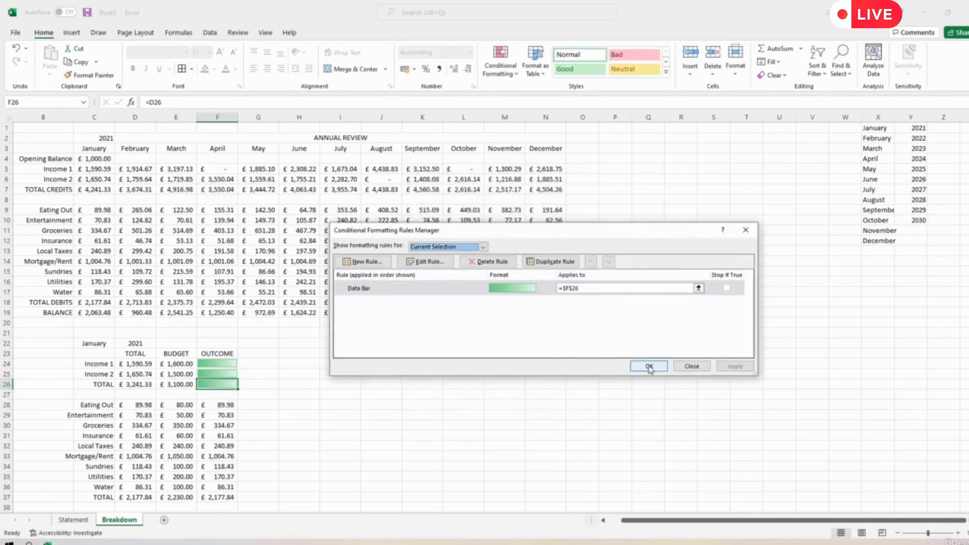
{"action": "left_click", "coordinate": [649, 366]}
Test the income TOTAL bar by entering 1000, 2000 and 3000 in D26, and undo the entries
{"action": "left_click", "coordinate": [134, 386]}
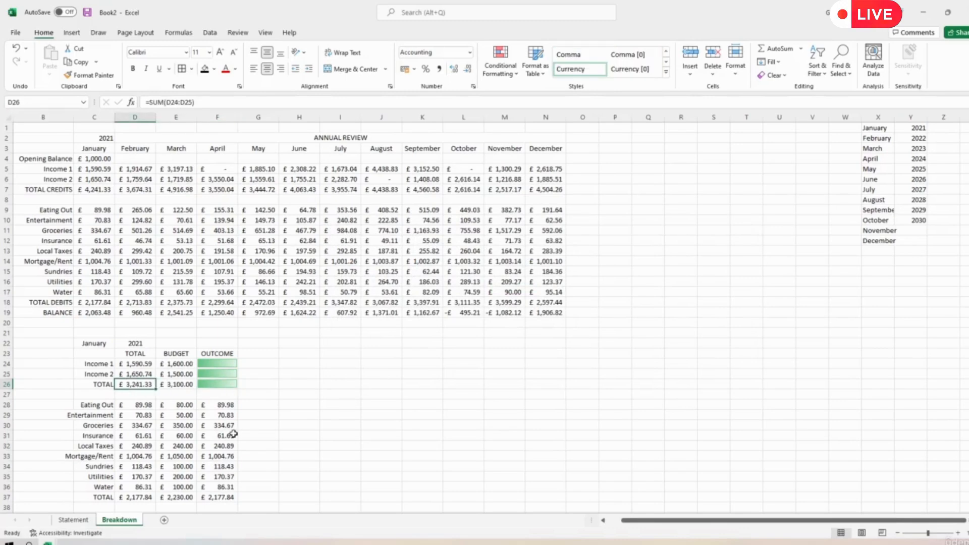
{"action": "type", "text": "1000"}
{"action": "key", "text": "Return"}
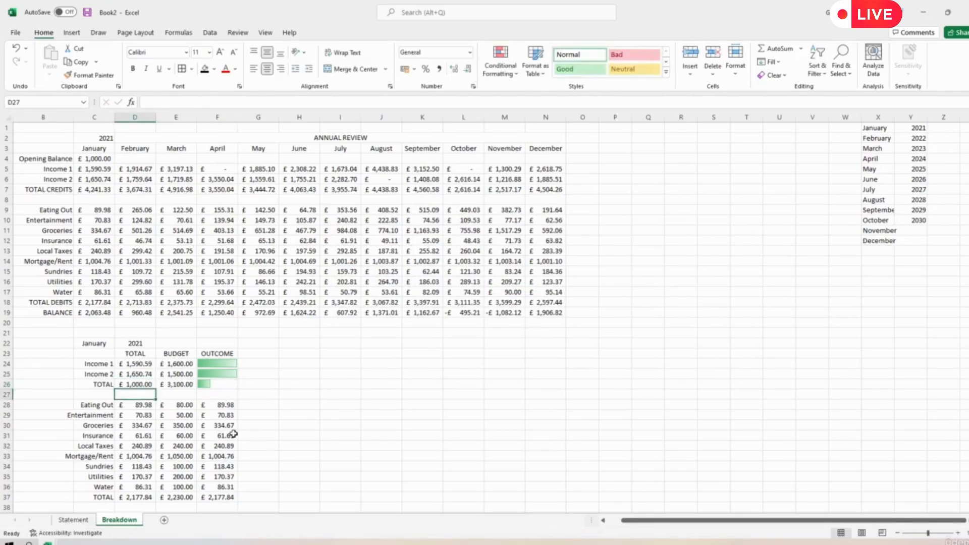
{"action": "key", "text": "Up"}
{"action": "type", "text": "2000"}
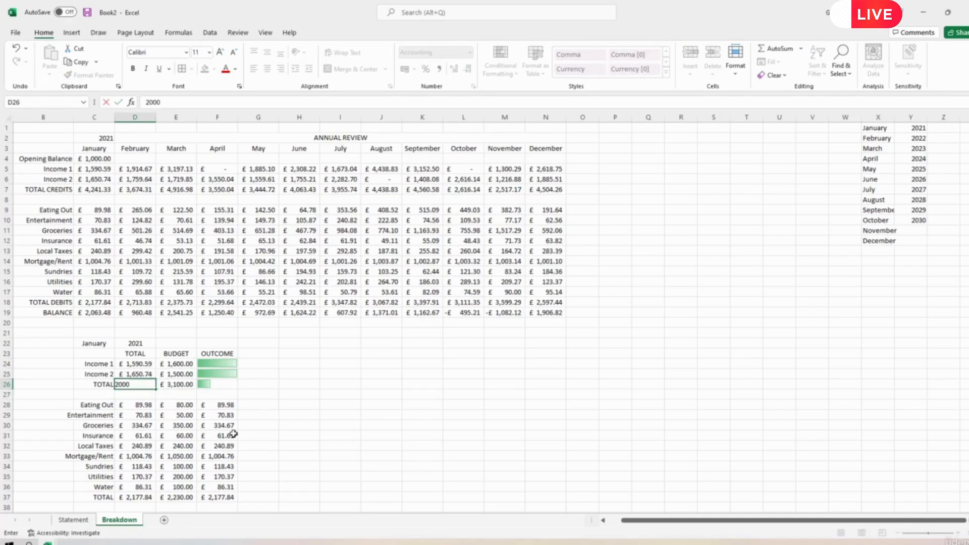
{"action": "key", "text": "ctrl+Return"}
{"action": "type", "text": "3000"}
{"action": "key", "text": "Return"}
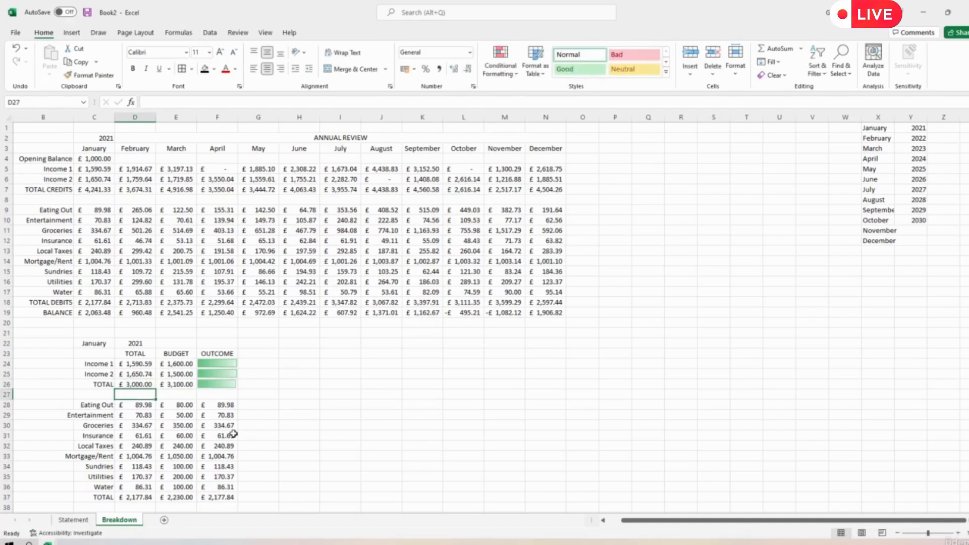
{"action": "key", "text": "ctrl+z"}
{"action": "key", "text": "ctrl+z"}
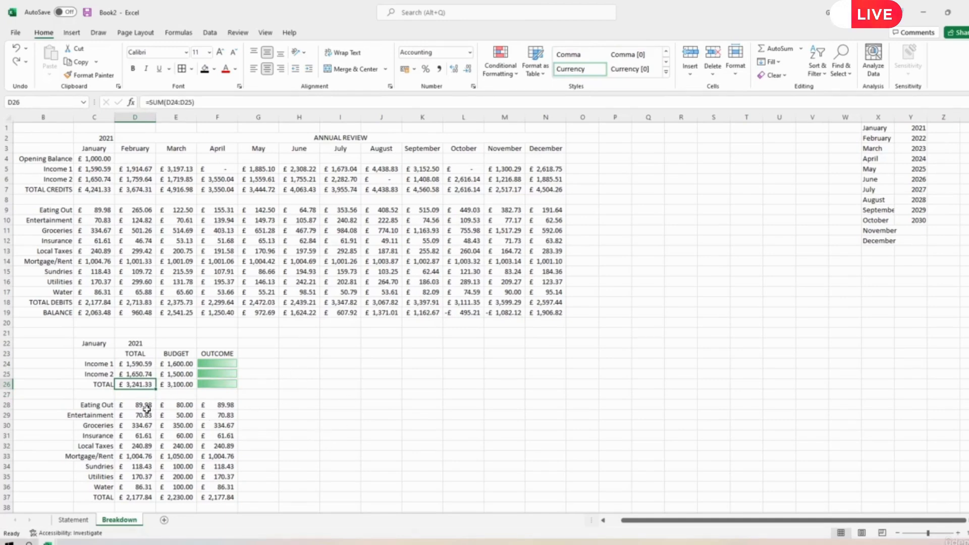
On the Statement sheet, set the first Income credit in F3 to 1400
{"action": "left_click", "coordinate": [74, 520]}
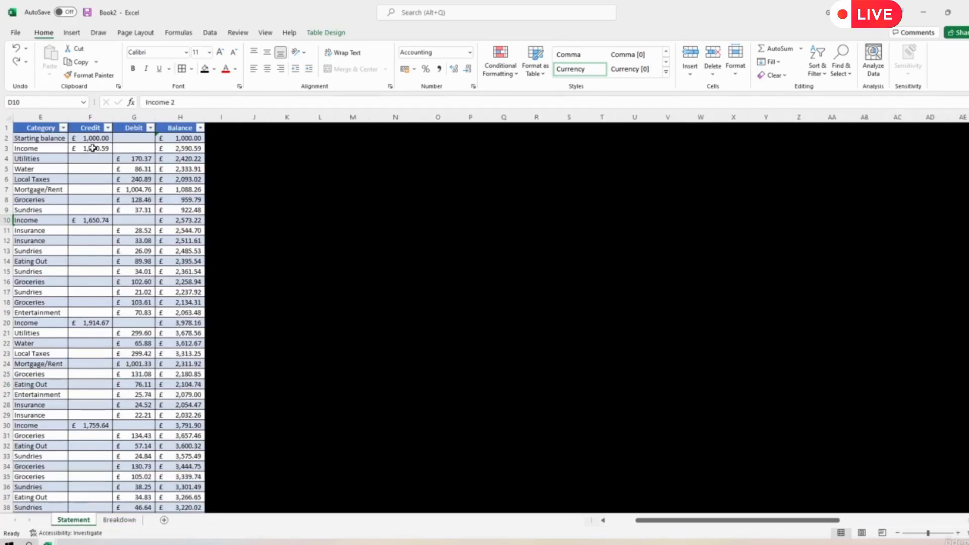
{"action": "left_click", "coordinate": [92, 148]}
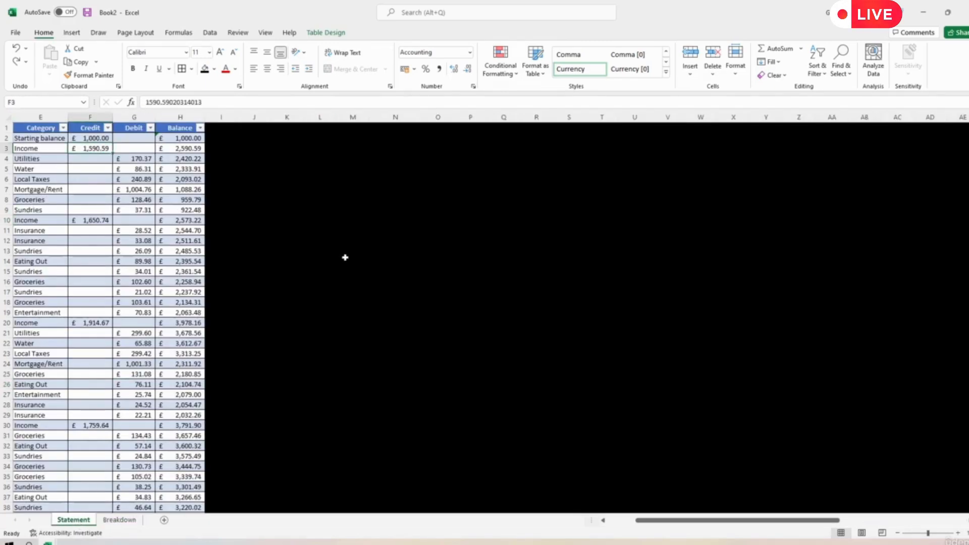
{"action": "type", "text": "1400"}
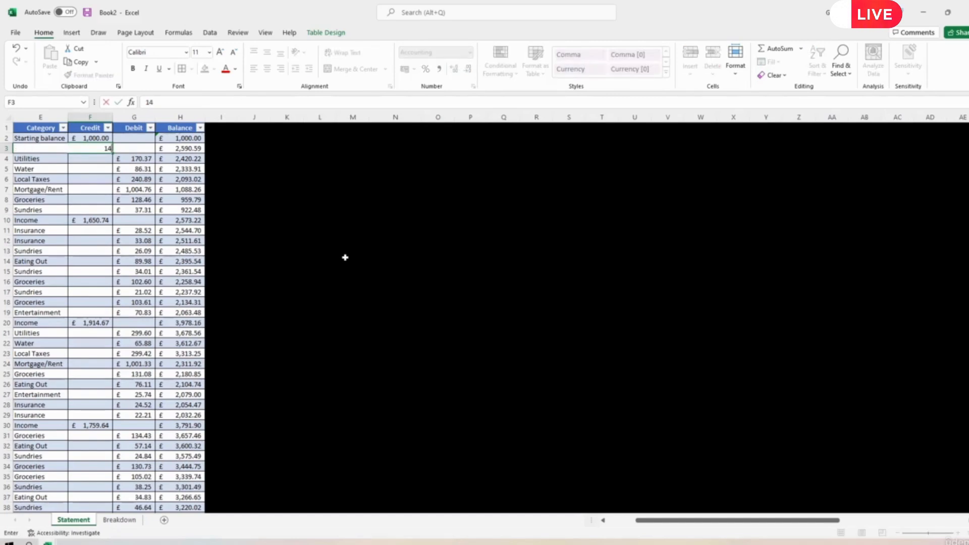
{"action": "key", "text": "Return"}
Set the second Income credit, in F10 of the Statement sheet, to 1000
{"action": "key", "text": "Down"}
{"action": "key", "text": "Down"}
{"action": "key", "text": "Down"}
{"action": "key", "text": "Down"}
{"action": "key", "text": "Down"}
{"action": "key", "text": "Down"}
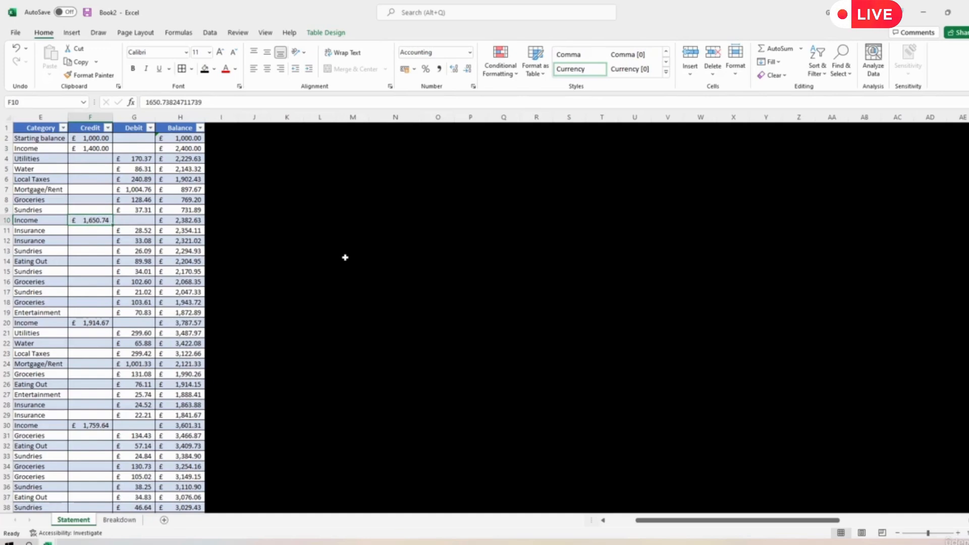
{"action": "type", "text": "1,"}
{"action": "type", "text": "000.0"}
{"action": "key", "text": "BackSpace"}
{"action": "key", "text": "Return"}
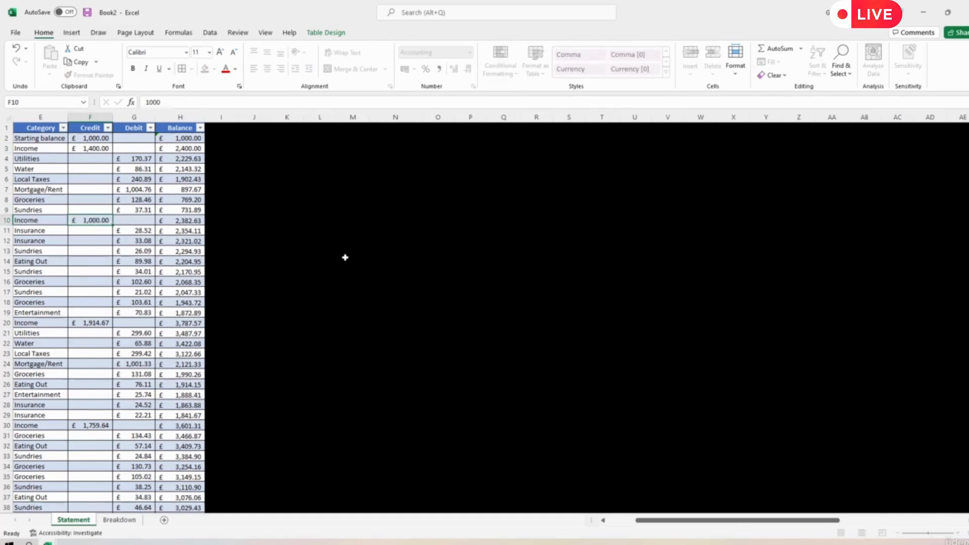
Set the Income credit in F20 of the Statement sheet to 1200
{"action": "key", "text": "Down"}
{"action": "key", "text": "Down"}
{"action": "key", "text": "Down"}
{"action": "key", "text": "Down"}
{"action": "key", "text": "Down"}
{"action": "key", "text": "Down"}
{"action": "key", "text": "Down"}
{"action": "key", "text": "Down"}
{"action": "key", "text": "Down"}
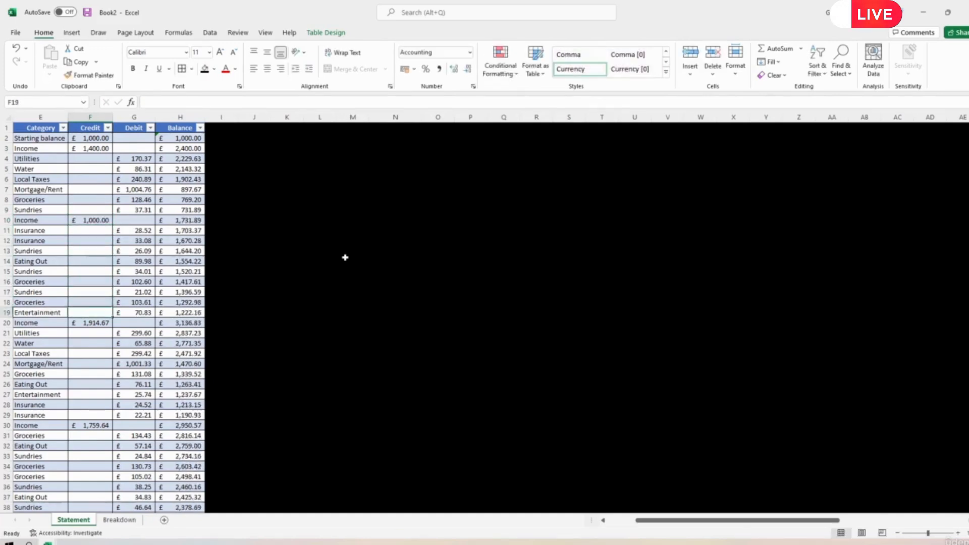
{"action": "type", "text": "1,2"}
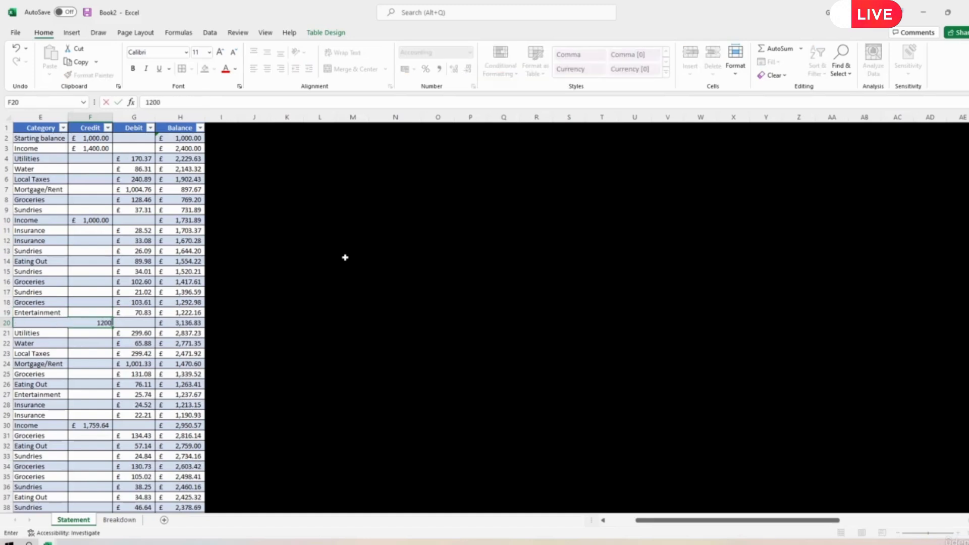
{"action": "type", "text": "00"}
{"action": "key", "text": "Return"}
Set the Income credit in F30 of the Statement sheet to 800
{"action": "key", "text": "Down"}
{"action": "key", "text": "Down"}
{"action": "key", "text": "Down"}
{"action": "key", "text": "Down"}
{"action": "key", "text": "Down"}
{"action": "key", "text": "Down"}
{"action": "key", "text": "Down"}
{"action": "key", "text": "Down"}
{"action": "key", "text": "Down"}
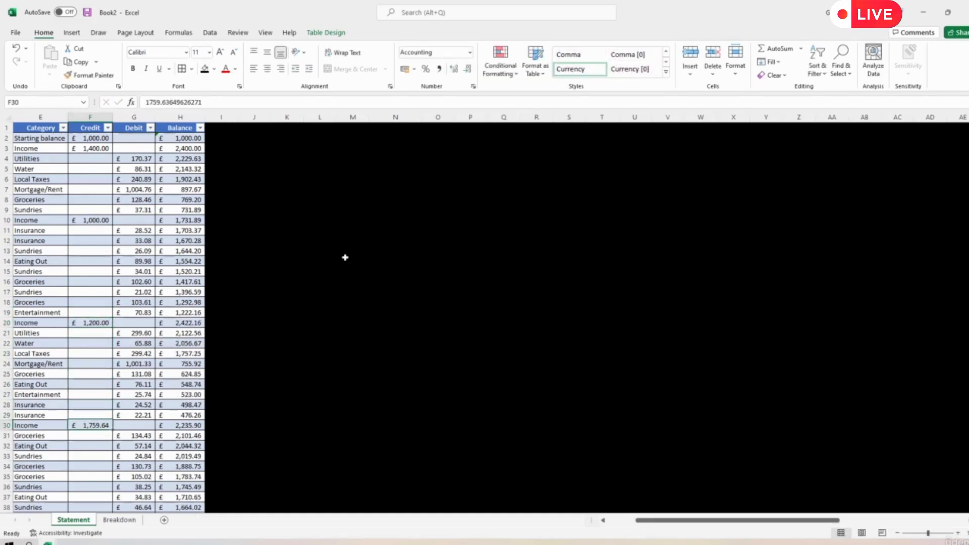
{"action": "type", "text": "800"}
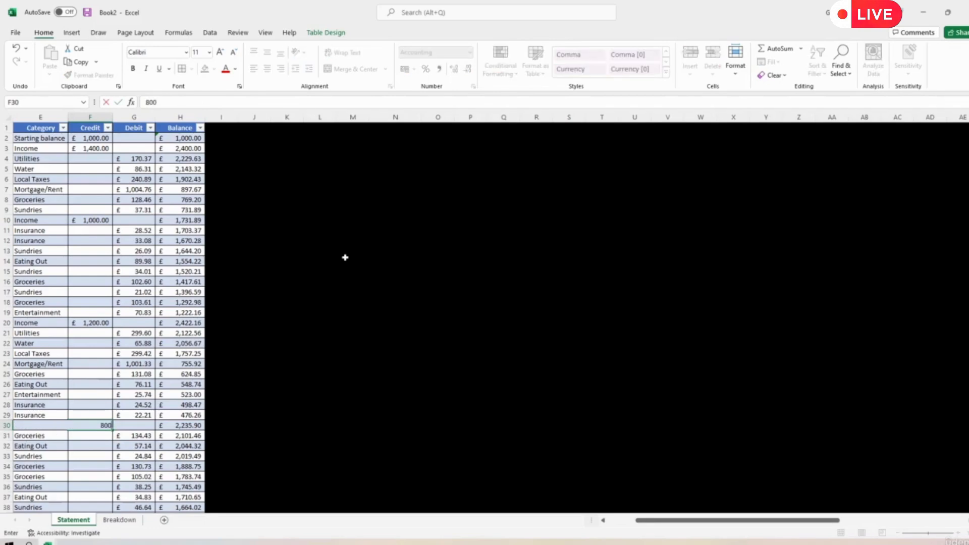
{"action": "key", "text": "Return"}
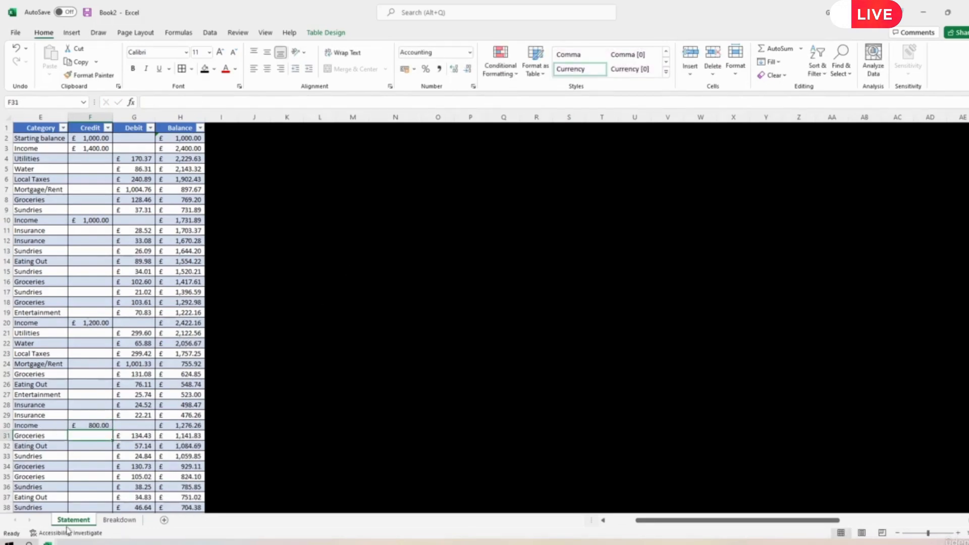
On the Breakdown sheet, add a red gradient data bar to the Eating Out outcome cell F28 and edit its rule to show the bar only
{"action": "left_click", "coordinate": [119, 520]}
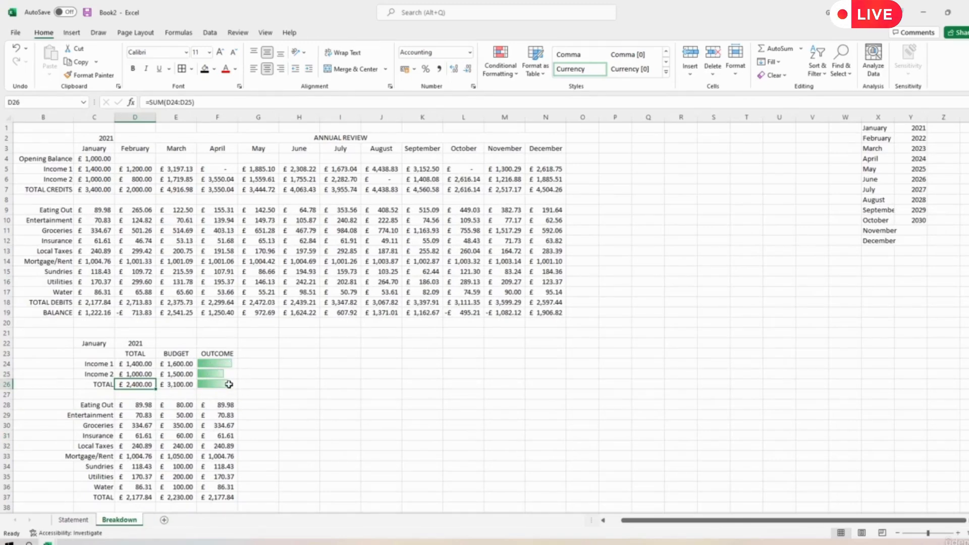
{"action": "left_click", "coordinate": [225, 406]}
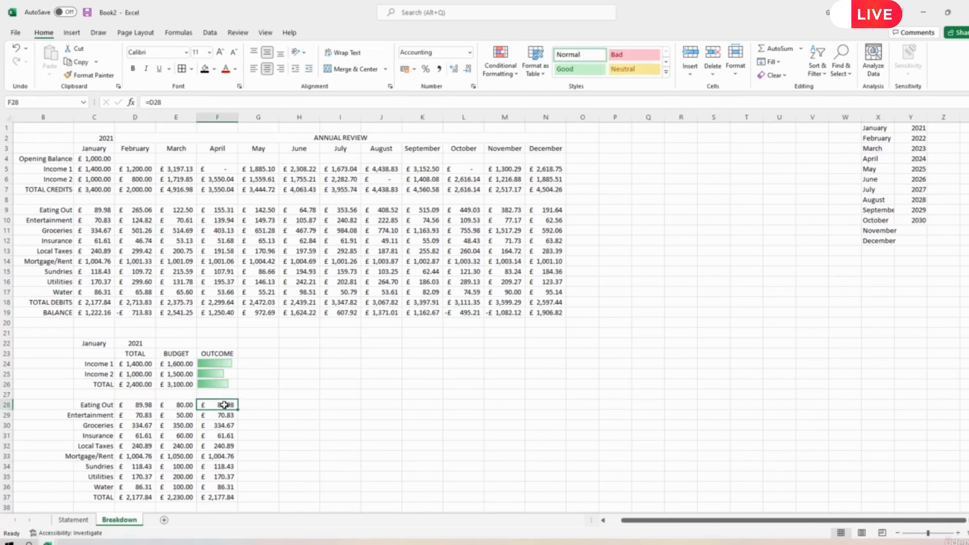
{"action": "left_click", "coordinate": [500, 73]}
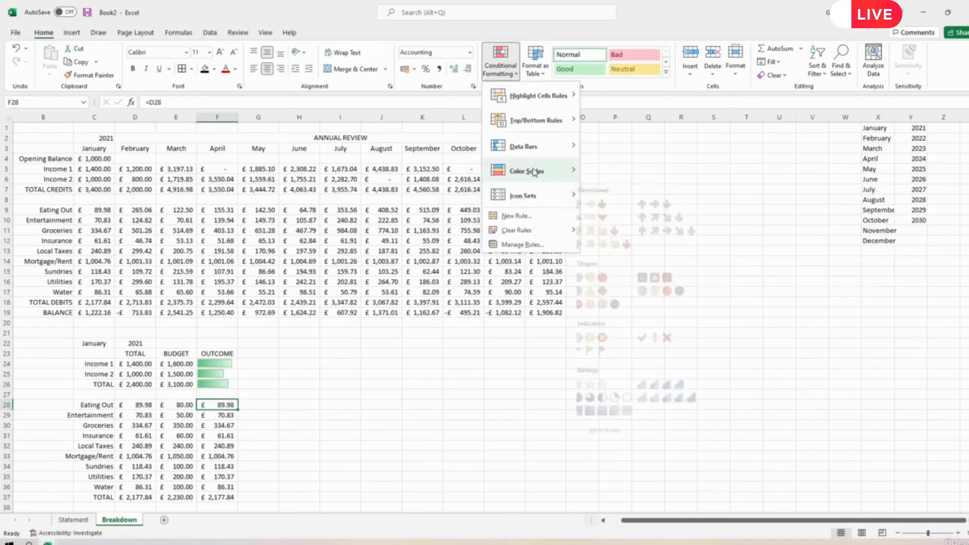
{"action": "mouse_move", "coordinate": [549, 154]}
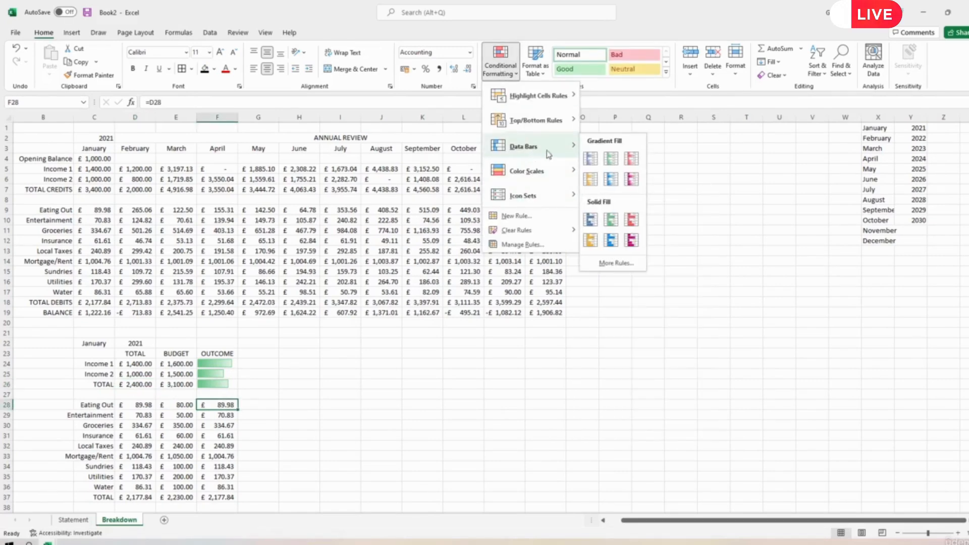
{"action": "left_click", "coordinate": [633, 162]}
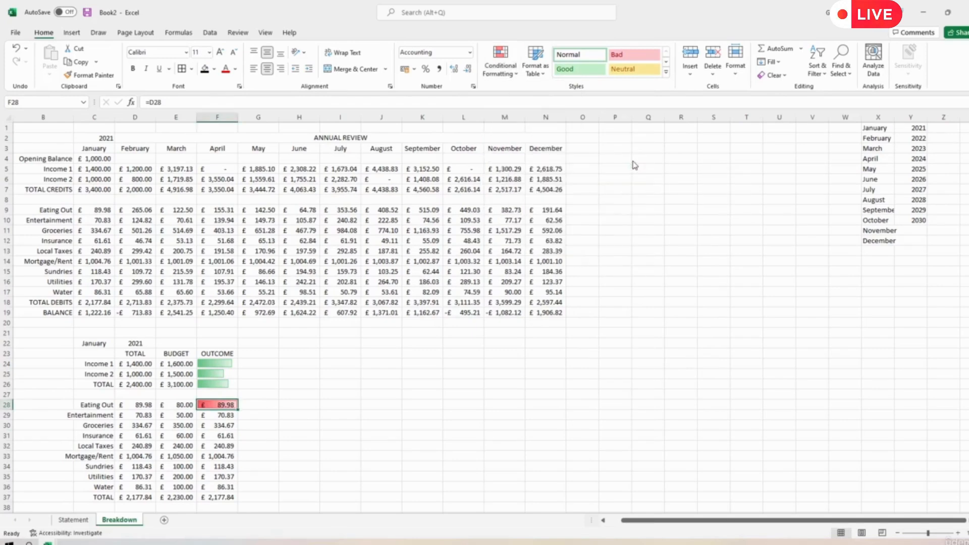
{"action": "left_click", "coordinate": [505, 77]}
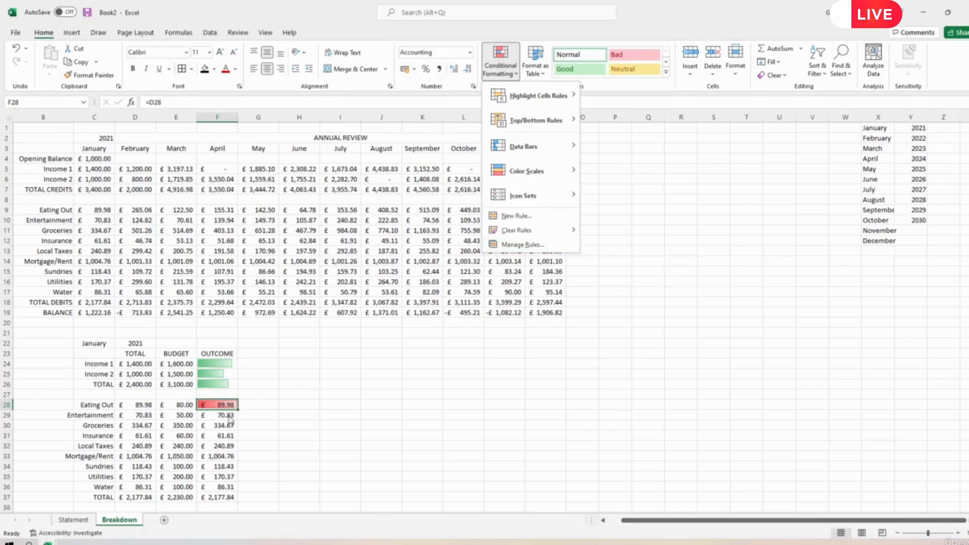
{"action": "left_click", "coordinate": [521, 244]}
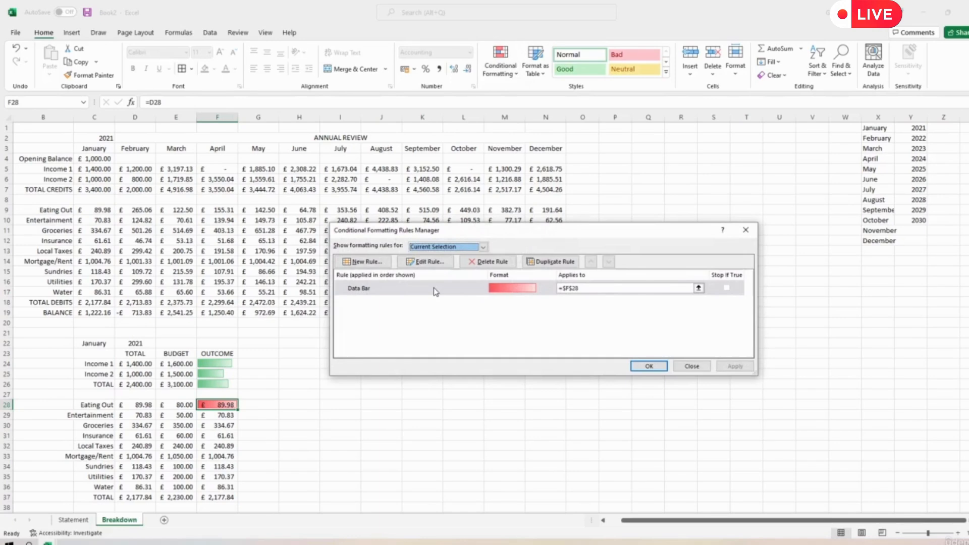
{"action": "double_click", "coordinate": [434, 290]}
{"action": "left_click", "coordinate": [534, 292]}
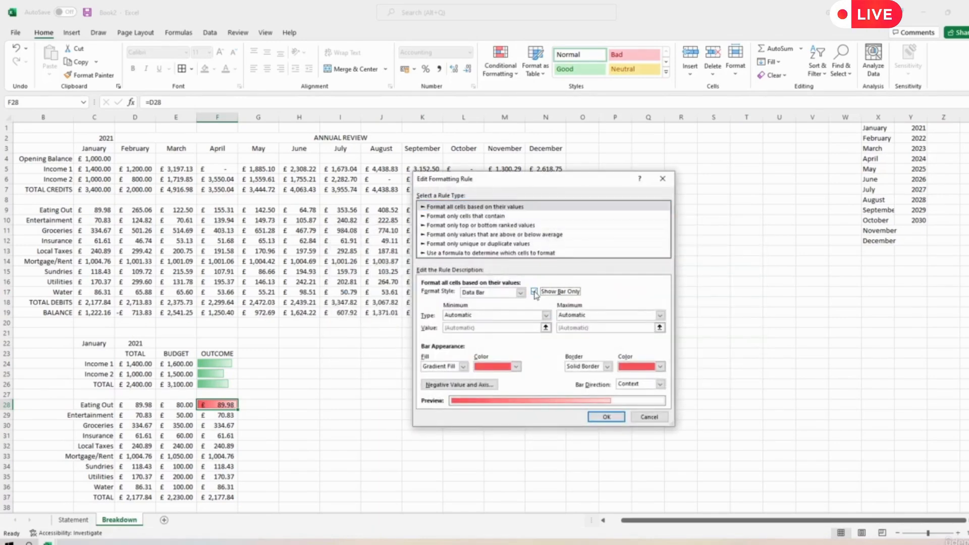
Set the F28 data bar's minimum to Number 0 and its maximum to Number =$E$28, and apply the rule
{"action": "left_click", "coordinate": [545, 315]}
{"action": "left_click", "coordinate": [458, 335]}
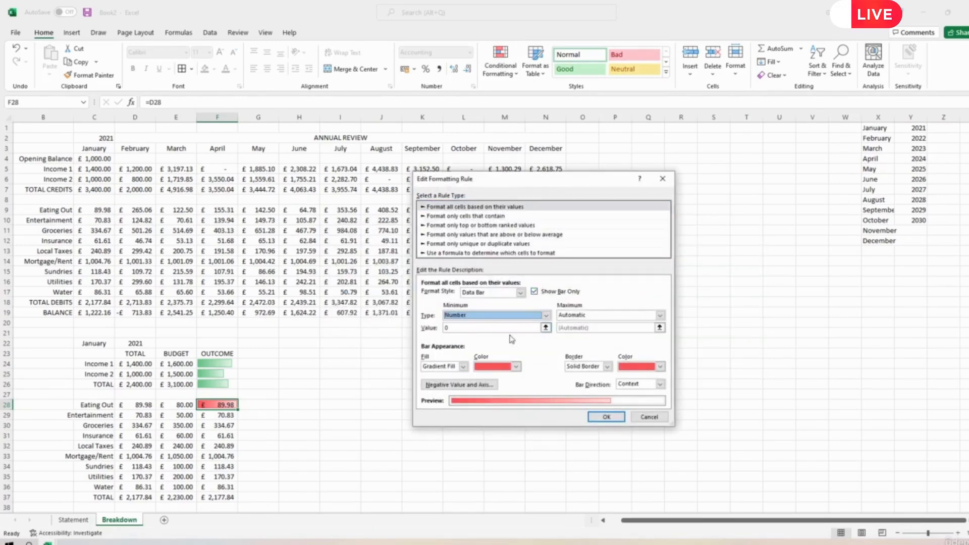
{"action": "left_click", "coordinate": [660, 314]}
{"action": "left_click", "coordinate": [579, 335]}
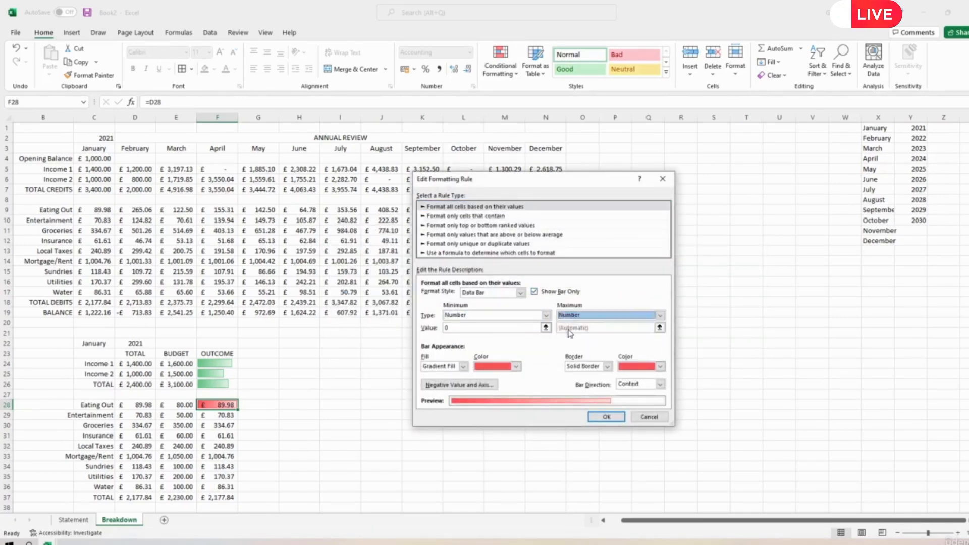
{"action": "left_click", "coordinate": [659, 327]}
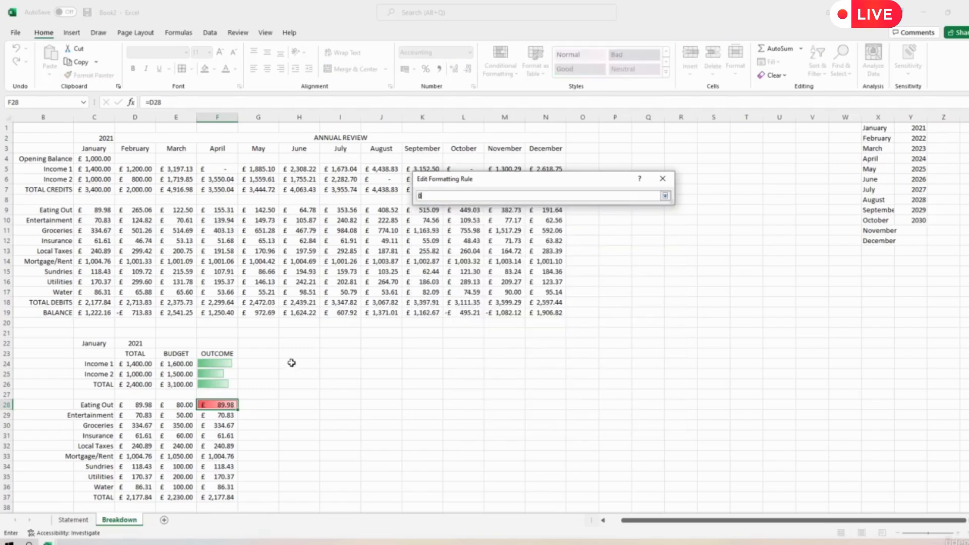
{"action": "left_click", "coordinate": [186, 407]}
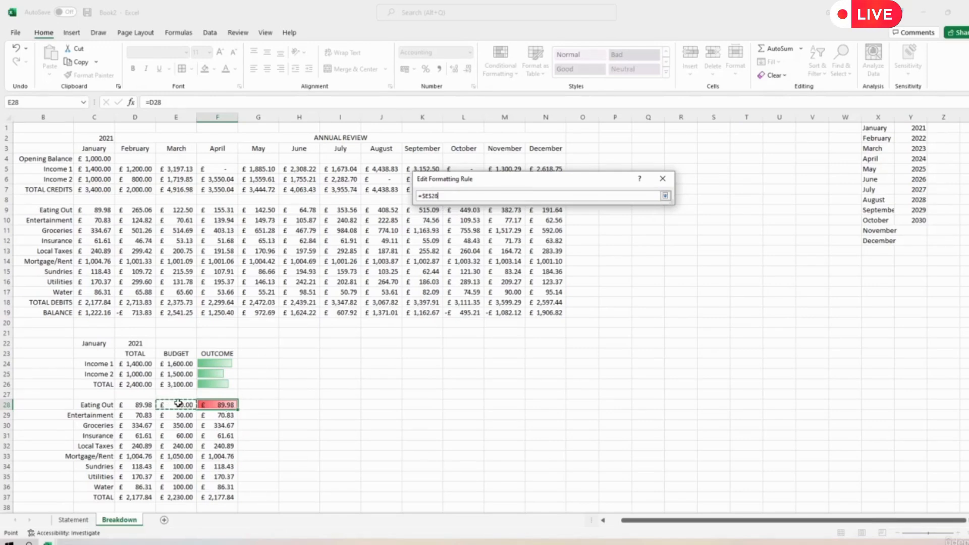
{"action": "key", "text": "Return"}
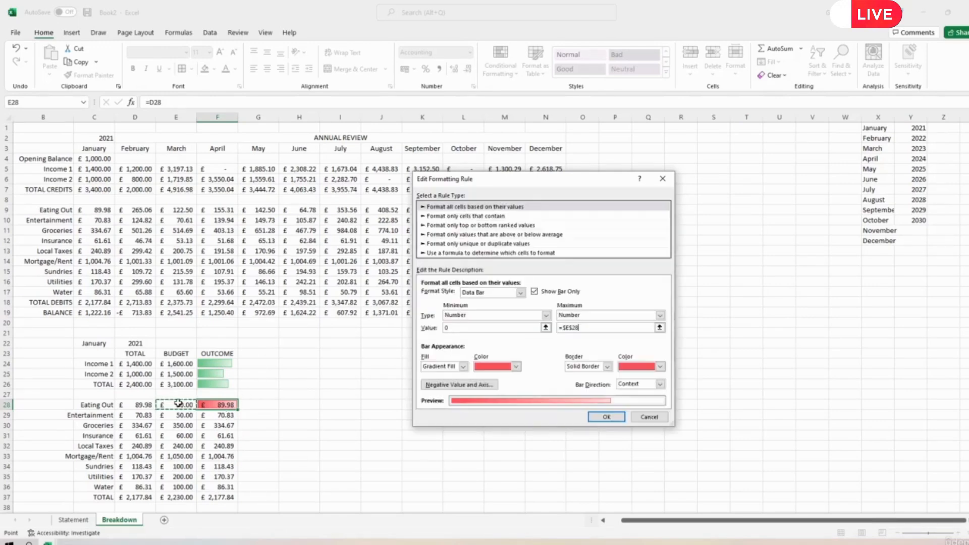
{"action": "left_click", "coordinate": [613, 421]}
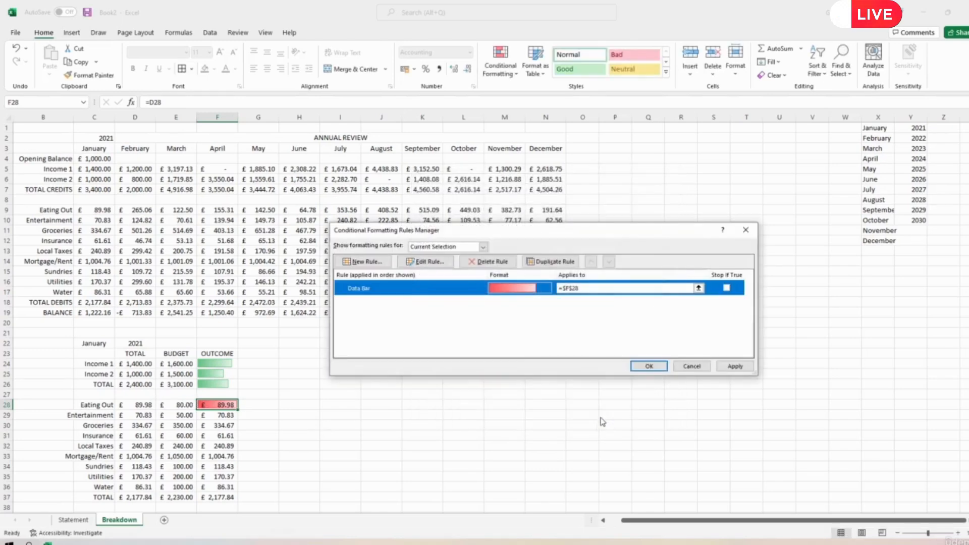
{"action": "left_click", "coordinate": [660, 370]}
{"action": "left_click", "coordinate": [291, 425]}
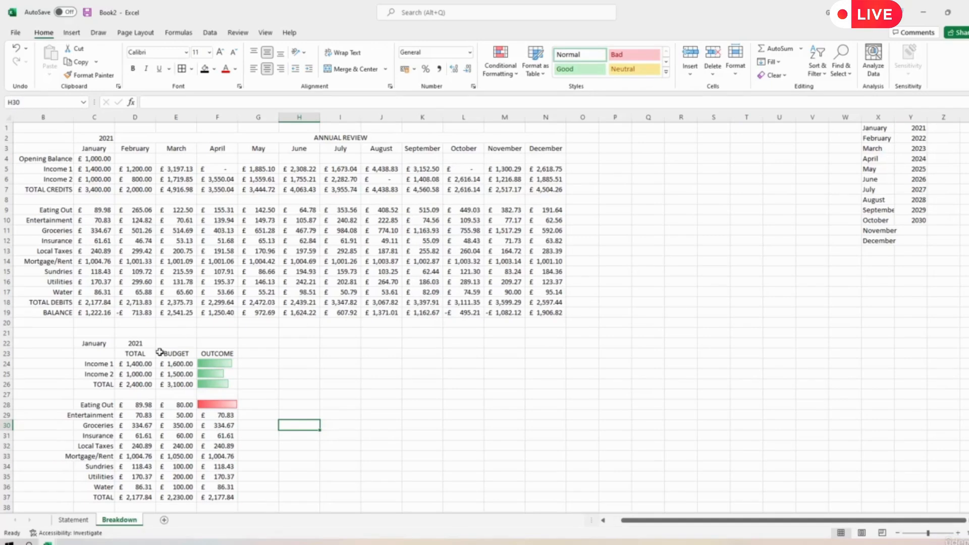
Test the outcome bars by switching the month in C22 to June and back to January
{"action": "left_click", "coordinate": [100, 343]}
{"action": "left_click", "coordinate": [119, 343]}
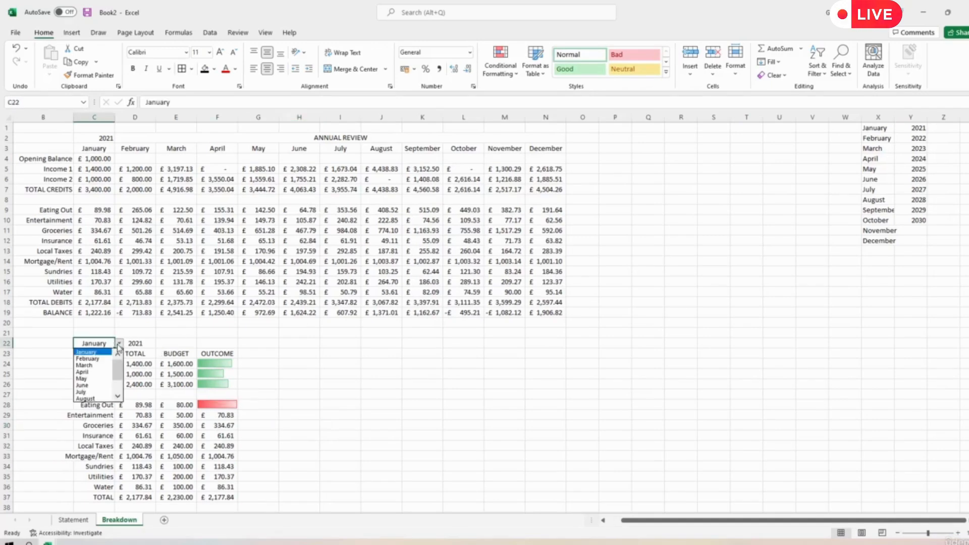
{"action": "left_click", "coordinate": [84, 386]}
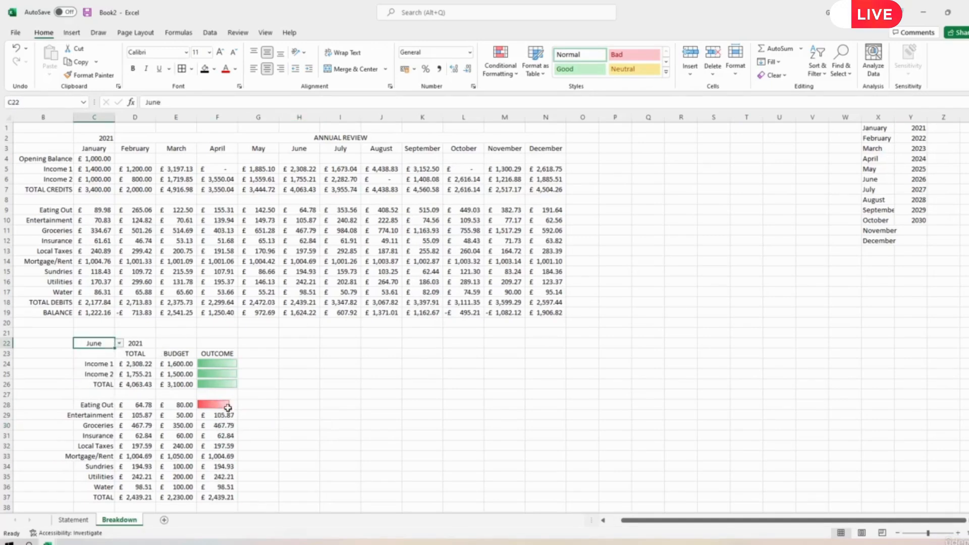
{"action": "left_click", "coordinate": [120, 344]}
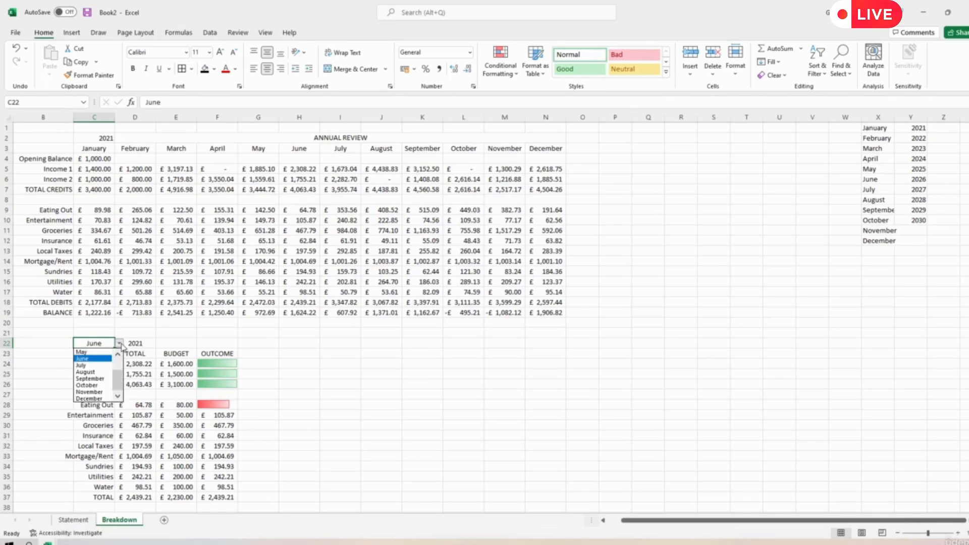
{"action": "scroll", "coordinate": [91, 378], "scroll_direction": "up", "scroll_amount": 2}
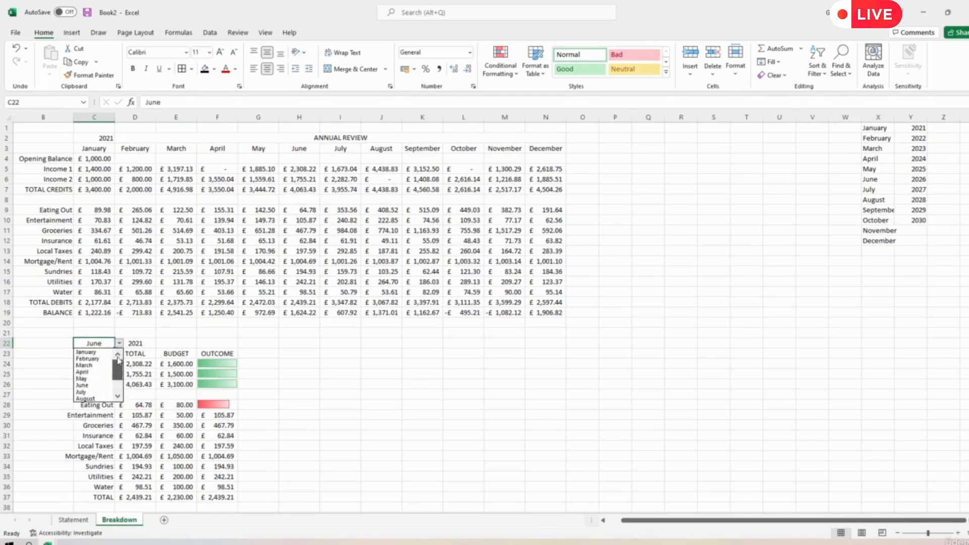
{"action": "left_click", "coordinate": [83, 352]}
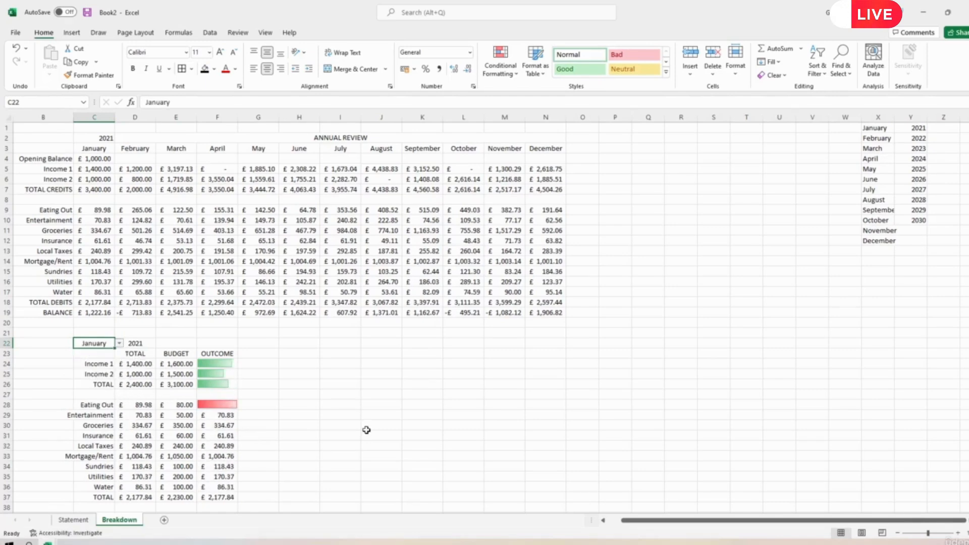
Add a red gradient data bar to the Entertainment outcome cell F29 and edit its rule to show the bar only
{"action": "left_click", "coordinate": [211, 416]}
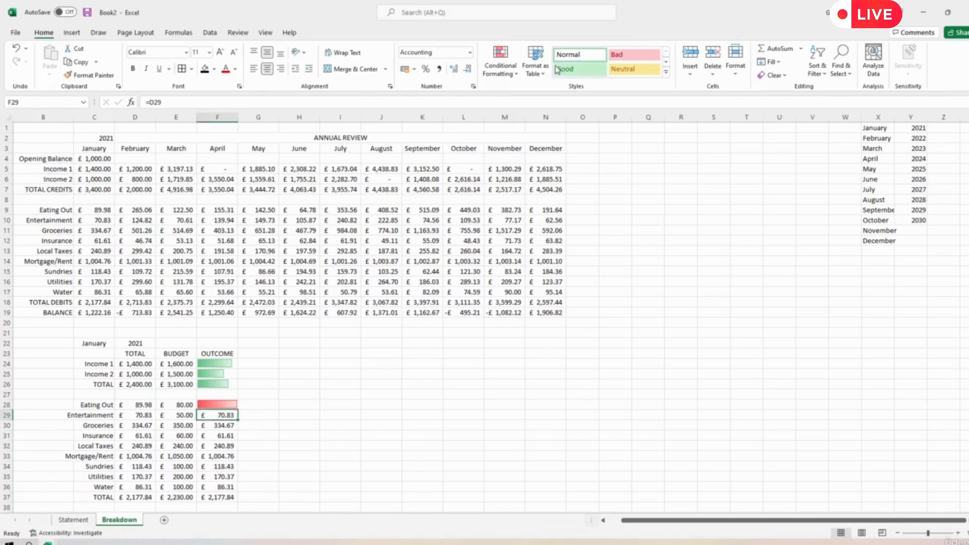
{"action": "left_click", "coordinate": [501, 63]}
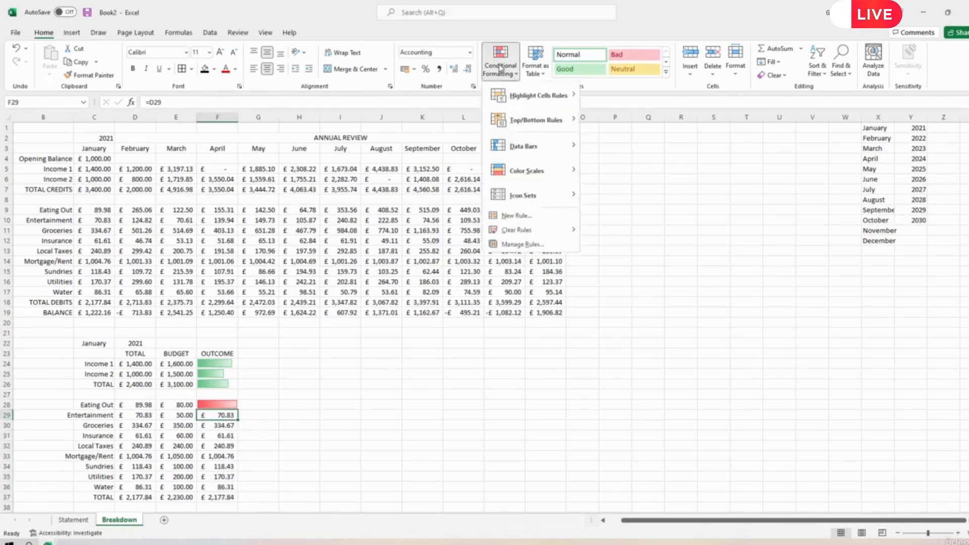
{"action": "mouse_move", "coordinate": [521, 146]}
{"action": "left_click", "coordinate": [632, 160]}
{"action": "left_click", "coordinate": [501, 65]}
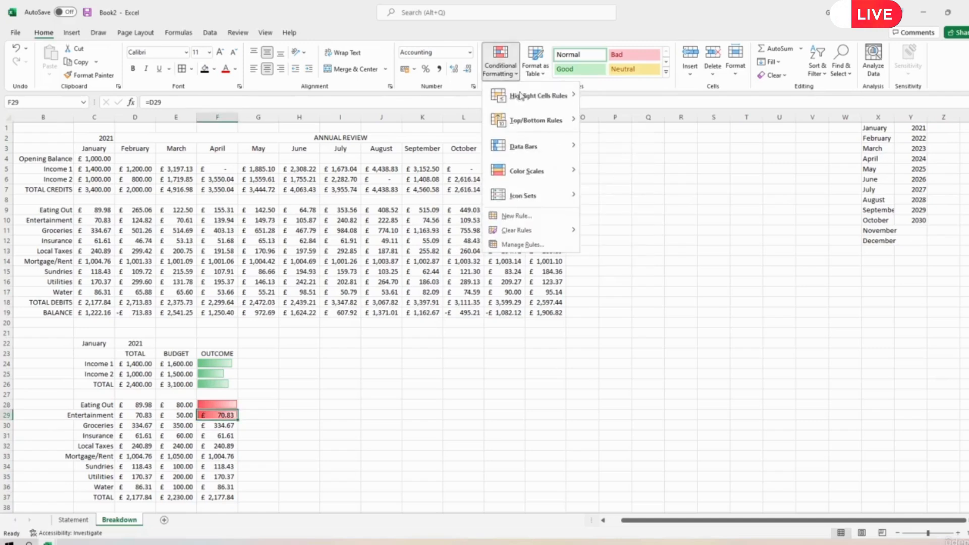
{"action": "left_click", "coordinate": [524, 244]}
{"action": "double_click", "coordinate": [447, 288]}
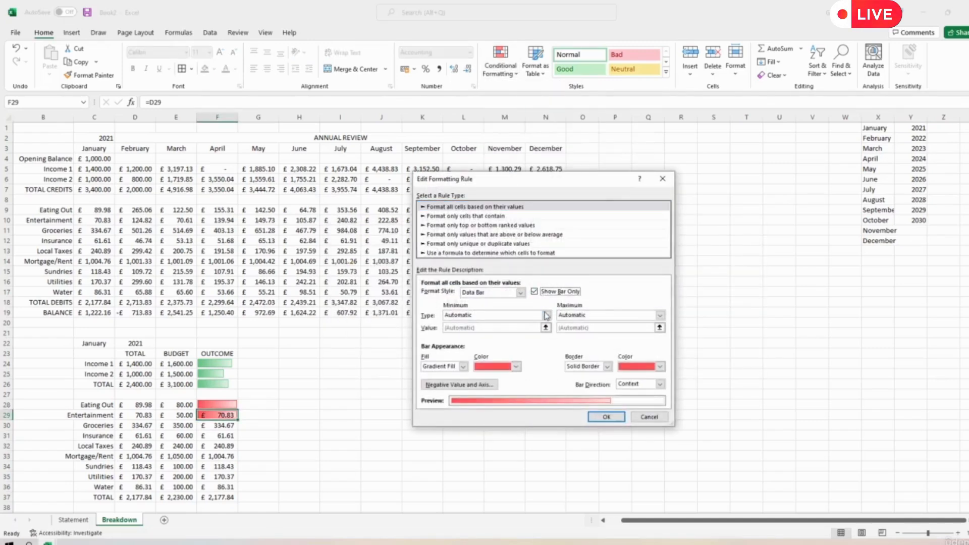
Set the F29 data bar's minimum to Number 0 and its maximum to Number =$E$29, and apply the rule
{"action": "left_click", "coordinate": [546, 315]}
{"action": "left_click", "coordinate": [455, 332]}
{"action": "left_click", "coordinate": [613, 315]}
{"action": "left_click", "coordinate": [600, 332]}
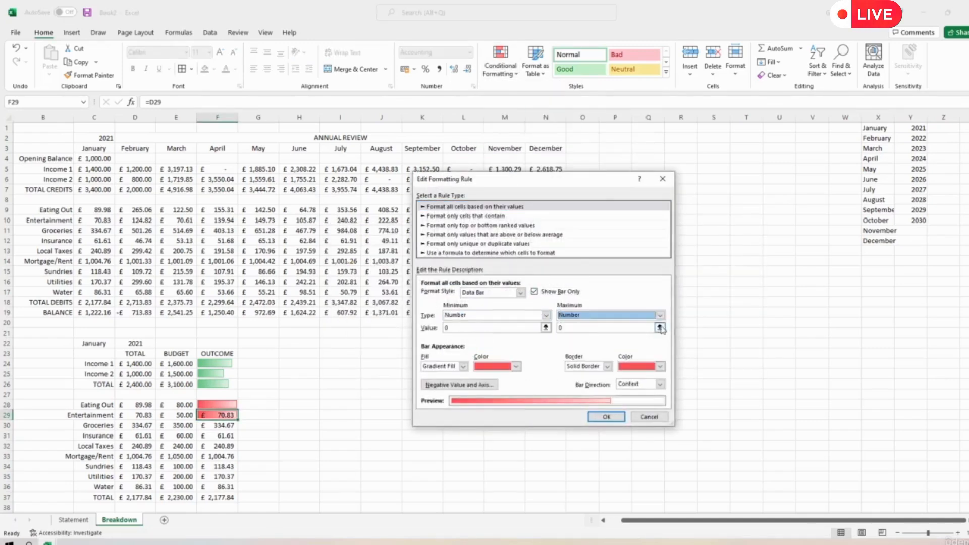
{"action": "left_click", "coordinate": [659, 328]}
{"action": "left_click", "coordinate": [177, 415]}
{"action": "left_click", "coordinate": [665, 195]}
{"action": "left_click", "coordinate": [625, 417]}
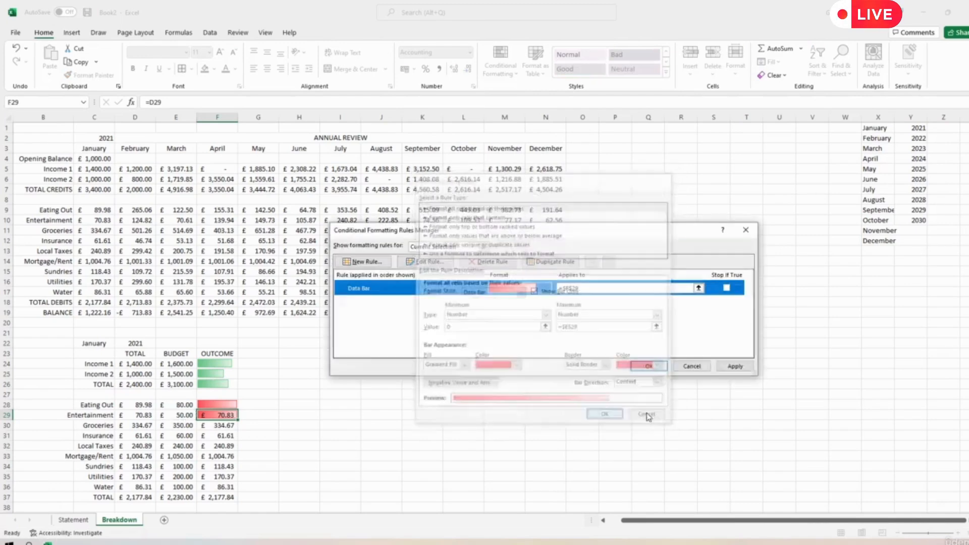
{"action": "left_click", "coordinate": [734, 367]}
{"action": "left_click", "coordinate": [649, 366]}
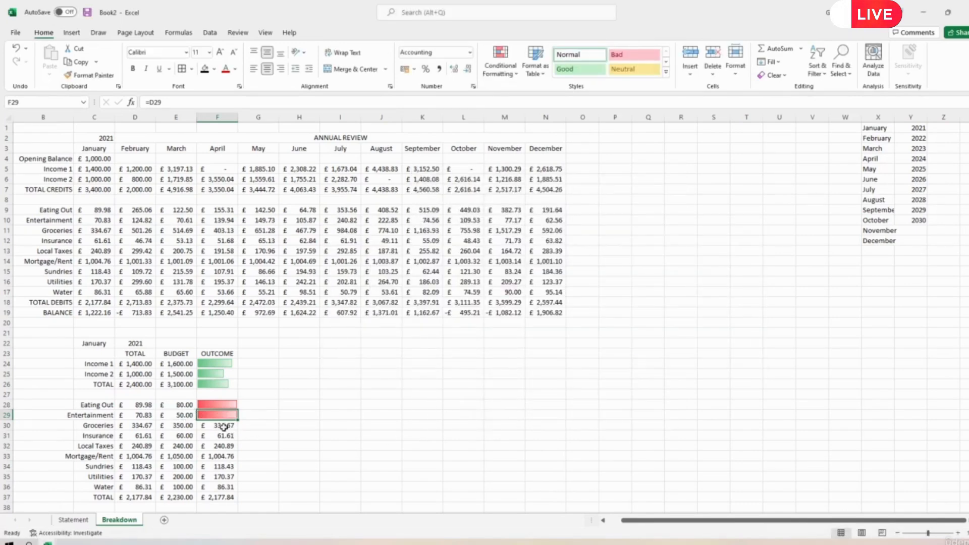
Add a red gradient data bar to the Groceries outcome cell F30 and edit its rule to show the bar only
{"action": "left_click", "coordinate": [221, 425]}
{"action": "left_click", "coordinate": [509, 70]}
{"action": "mouse_move", "coordinate": [552, 147]}
{"action": "left_click", "coordinate": [625, 163]}
{"action": "left_click", "coordinate": [507, 70]}
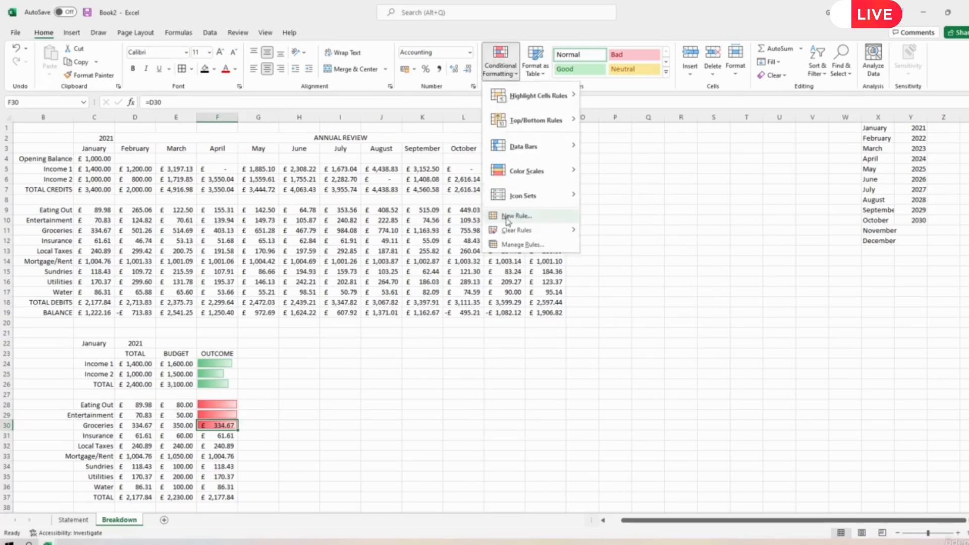
{"action": "left_click", "coordinate": [523, 244]}
{"action": "double_click", "coordinate": [448, 290]}
{"action": "left_click", "coordinate": [534, 292]}
Set the F30 data bar's minimum to Number 0 and its maximum to Number =$E$30, and apply the rule
{"action": "left_click", "coordinate": [546, 316]}
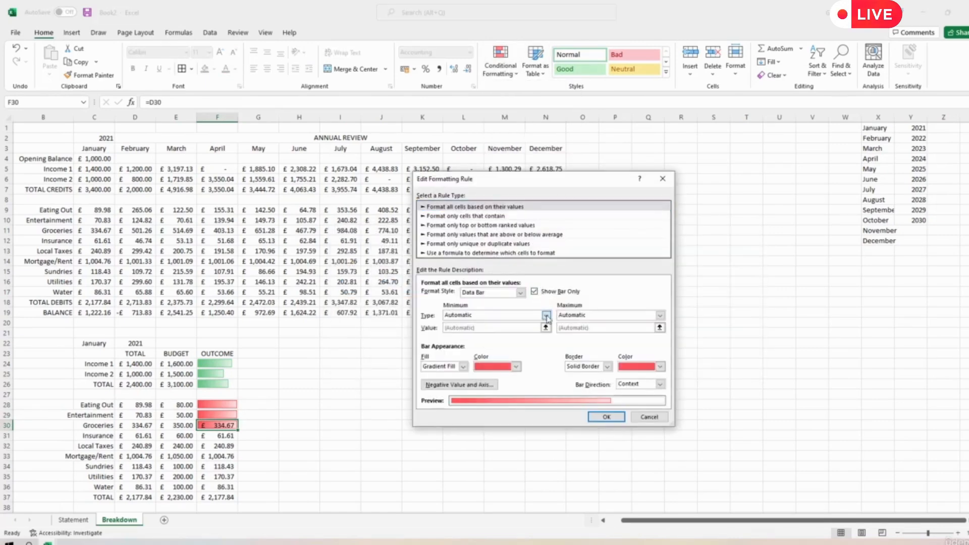
{"action": "left_click", "coordinate": [525, 331]}
{"action": "left_click", "coordinate": [660, 315]}
{"action": "left_click", "coordinate": [585, 351]}
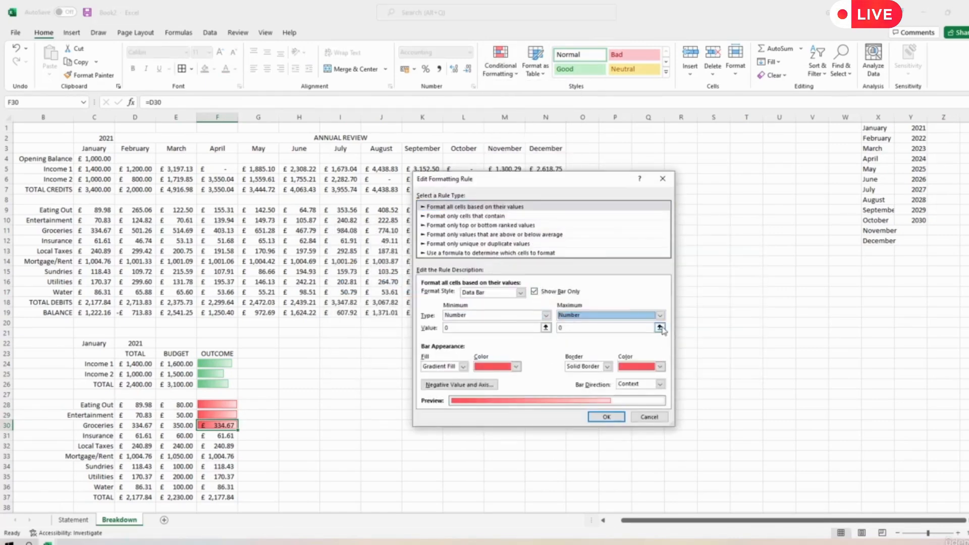
{"action": "left_click", "coordinate": [659, 327]}
{"action": "left_click", "coordinate": [176, 425]}
{"action": "left_click", "coordinate": [608, 416]}
{"action": "left_click", "coordinate": [735, 368]}
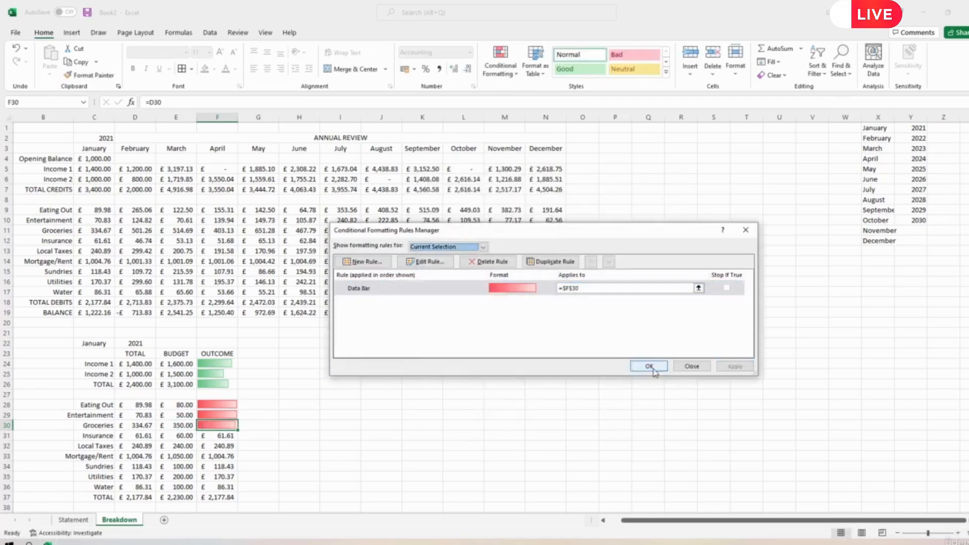
{"action": "left_click", "coordinate": [651, 367]}
Add a red gradient data bar to the Insurance outcome cell F31 and edit its rule to show the bar only
{"action": "left_click", "coordinate": [218, 443]}
{"action": "key", "text": "Up"}
{"action": "left_click", "coordinate": [500, 63]}
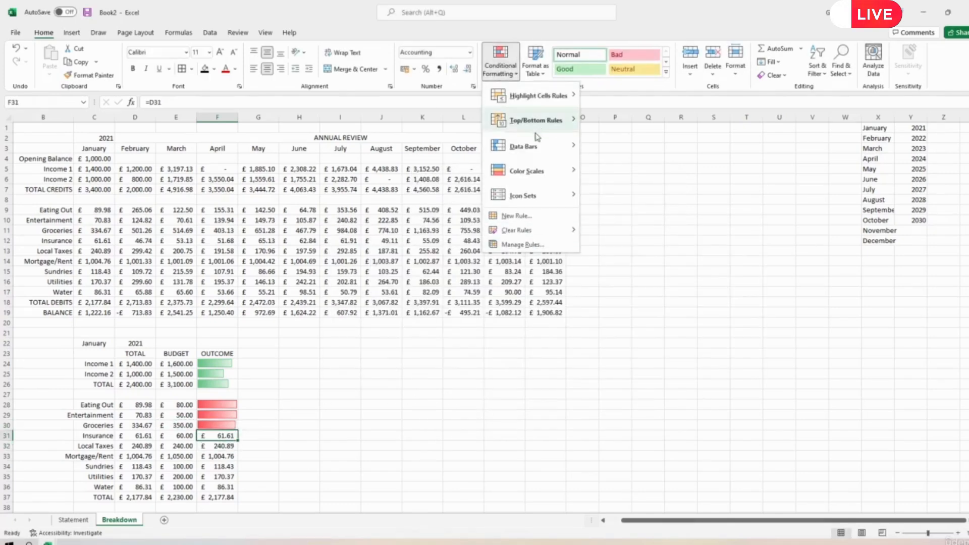
{"action": "mouse_move", "coordinate": [504, 143]}
{"action": "left_click", "coordinate": [635, 162]}
{"action": "left_click", "coordinate": [500, 63]}
{"action": "left_click", "coordinate": [519, 244]}
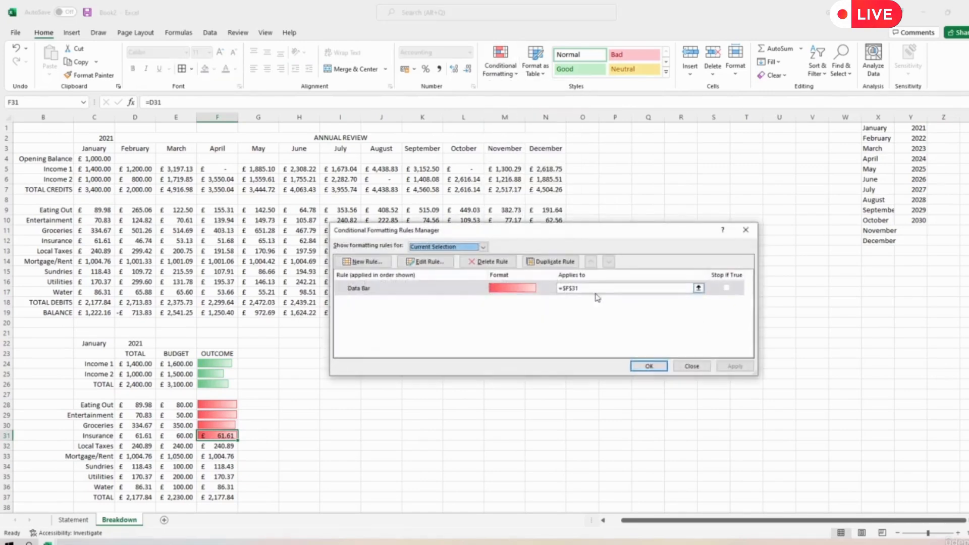
{"action": "left_click", "coordinate": [505, 285]}
{"action": "double_click", "coordinate": [504, 286]}
{"action": "left_click", "coordinate": [534, 292]}
Set the F31 data bar's minimum to Number 0 and its maximum to Number =$E$31, and apply the rule
{"action": "left_click", "coordinate": [545, 315]}
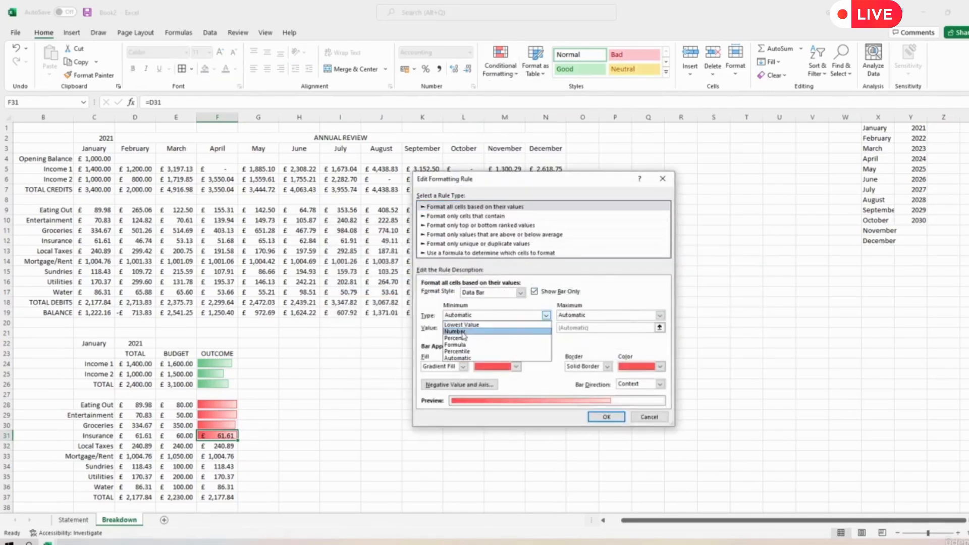
{"action": "left_click", "coordinate": [469, 333]}
{"action": "left_click", "coordinate": [660, 315]}
{"action": "left_click", "coordinate": [655, 339]}
{"action": "left_click", "coordinate": [659, 328]}
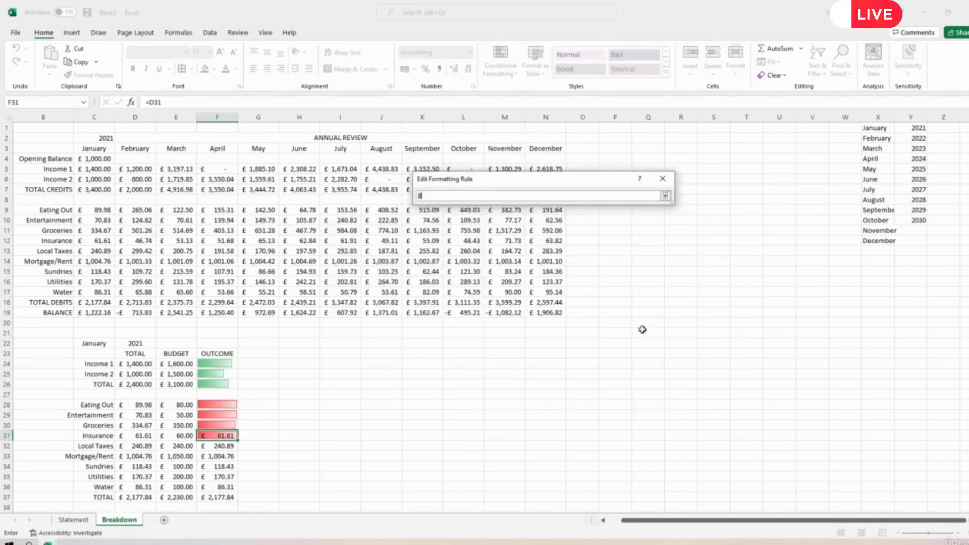
{"action": "left_click", "coordinate": [182, 436]}
{"action": "key", "text": "Return"}
{"action": "left_click", "coordinate": [606, 417]}
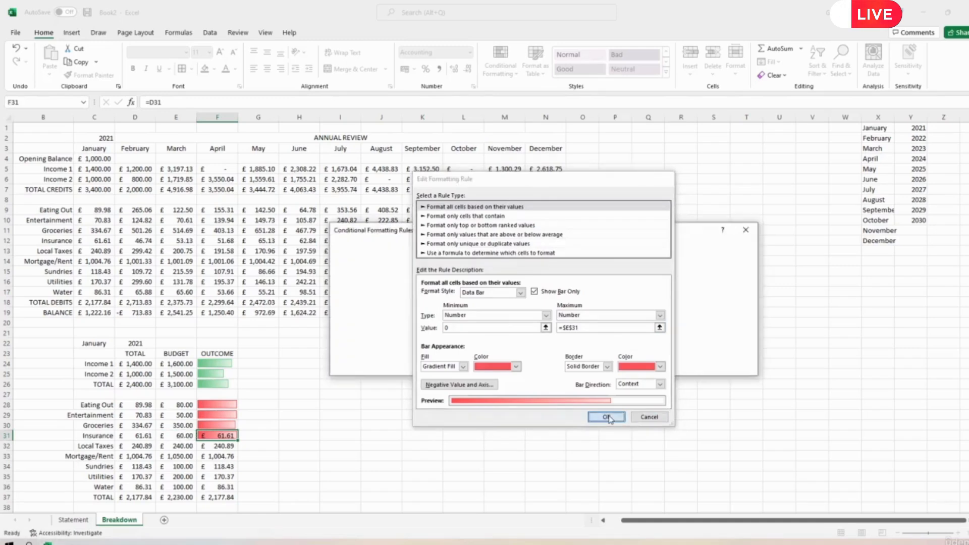
{"action": "left_click", "coordinate": [646, 426]}
Add a red gradient data bar to the Local Taxes outcome cell F32 and edit its rule to show the bar only
{"action": "key", "text": "Down"}
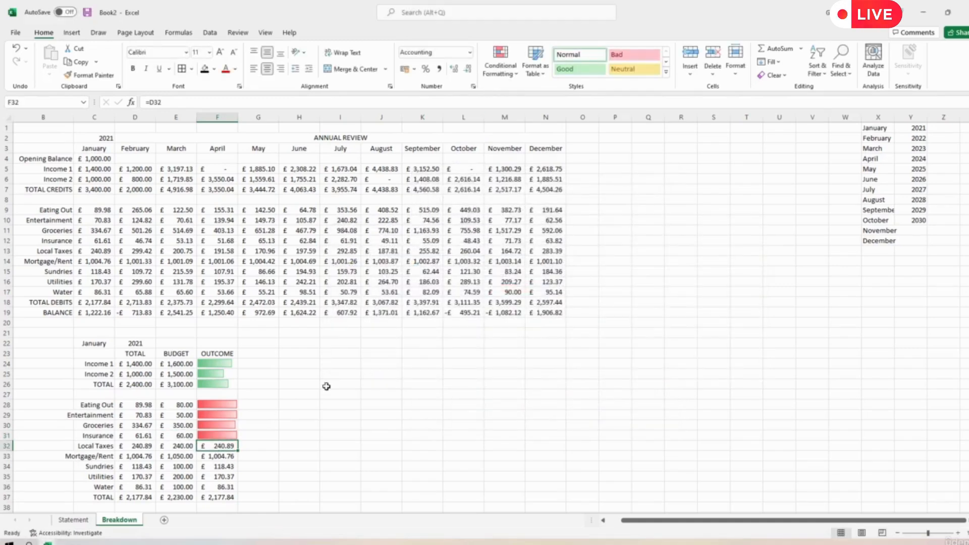
{"action": "left_click", "coordinate": [500, 63]}
{"action": "mouse_move", "coordinate": [525, 147]}
{"action": "left_click", "coordinate": [631, 180]}
{"action": "left_click", "coordinate": [500, 64]}
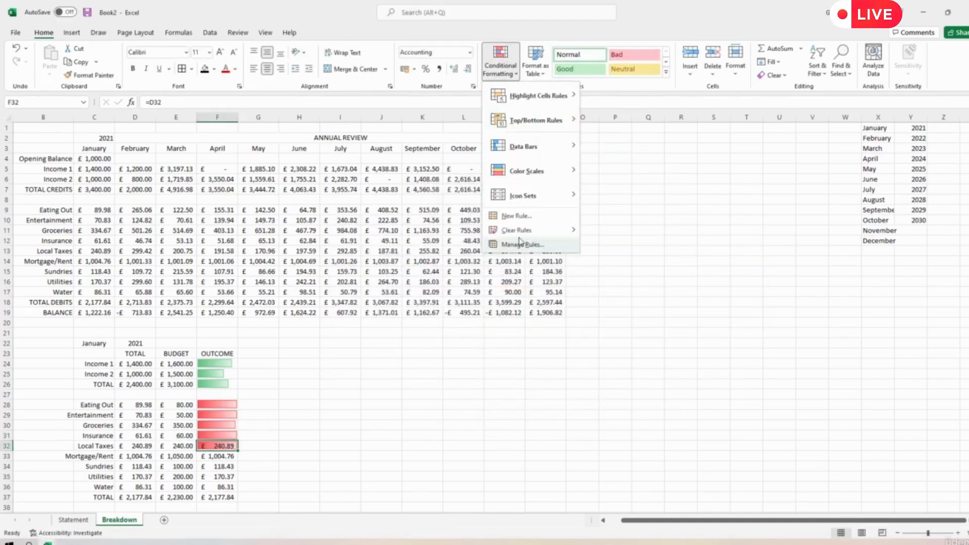
{"action": "left_click", "coordinate": [521, 245]}
{"action": "double_click", "coordinate": [467, 288]}
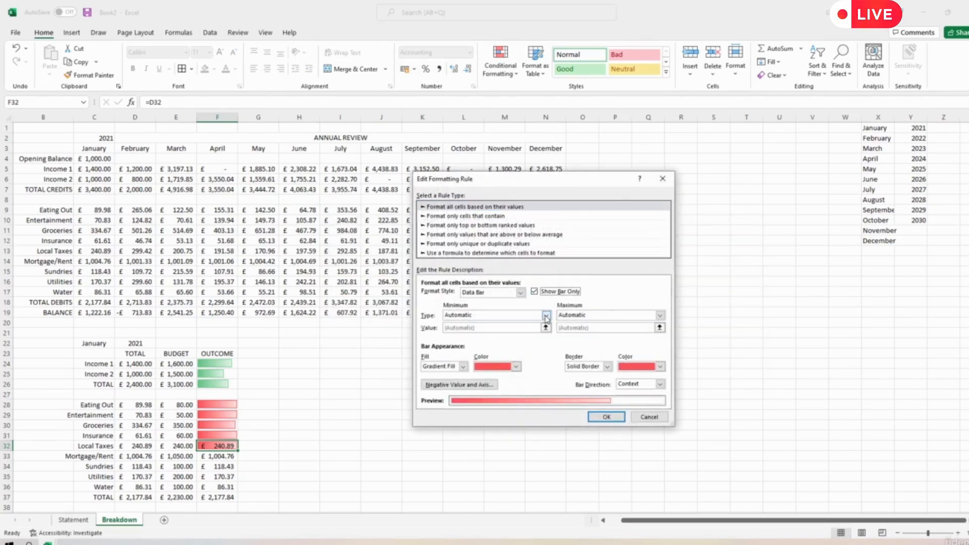
Set the F32 data bar's minimum to Number 0 and its maximum to Number =$E$32, and apply the rule
{"action": "left_click", "coordinate": [546, 315]}
{"action": "left_click", "coordinate": [660, 315]}
{"action": "left_click", "coordinate": [569, 331]}
{"action": "left_click", "coordinate": [660, 328]}
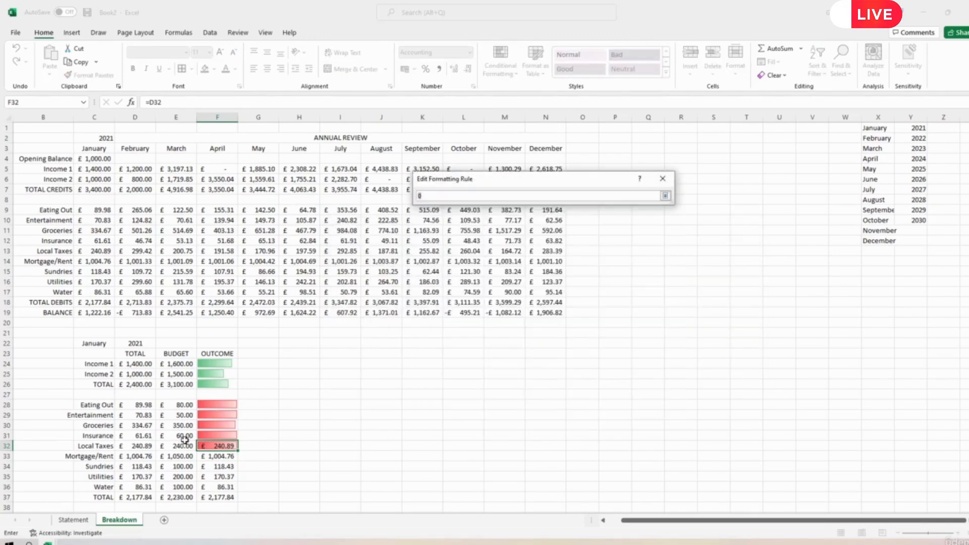
{"action": "left_click", "coordinate": [176, 446]}
{"action": "left_click", "coordinate": [664, 196]}
{"action": "left_click", "coordinate": [606, 417]}
{"action": "left_click", "coordinate": [649, 366]}
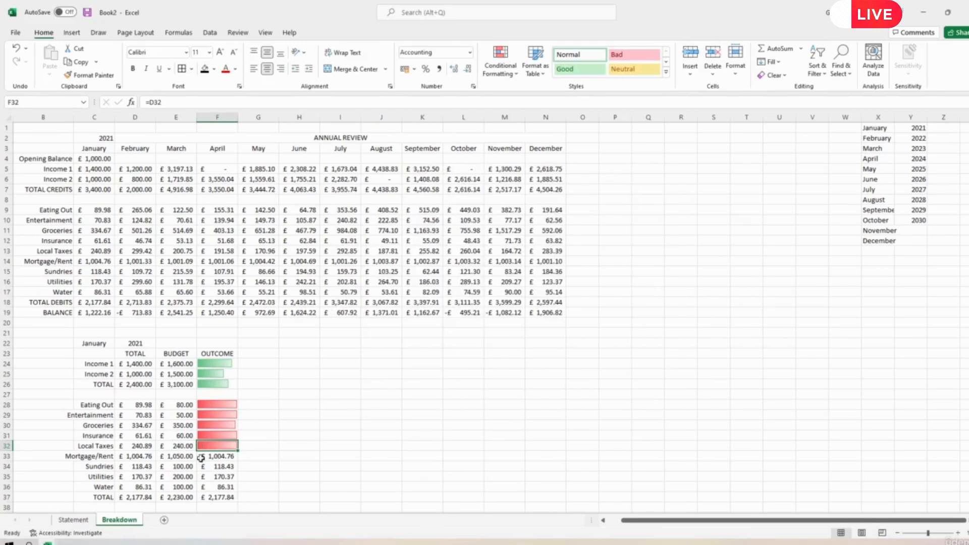
Add a red gradient data bar to the Mortgage/Rent outcome cell F33 and edit its rule to show the bar only
{"action": "left_click", "coordinate": [217, 455]}
{"action": "left_click", "coordinate": [500, 63]}
{"action": "mouse_move", "coordinate": [545, 146]}
{"action": "left_click", "coordinate": [635, 166]}
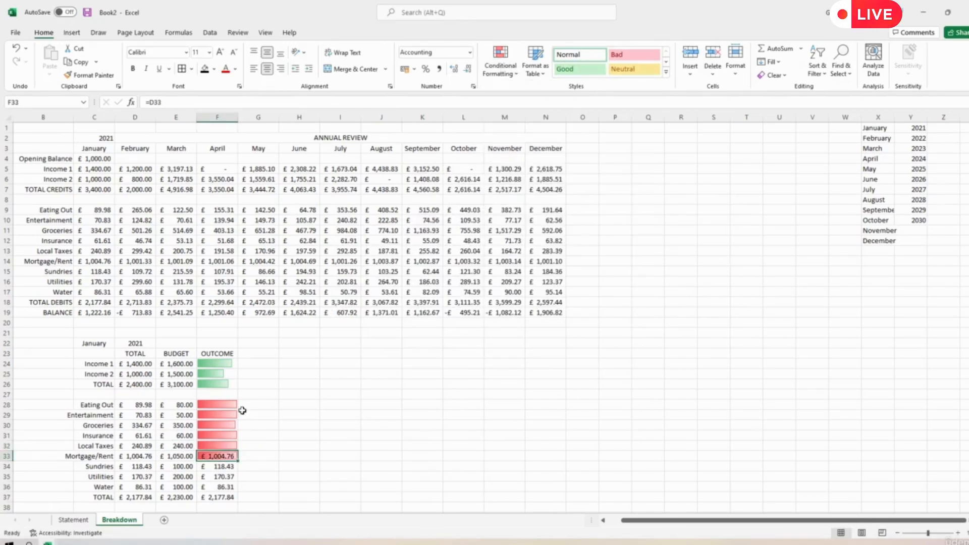
{"action": "left_click", "coordinate": [500, 63]}
{"action": "left_click", "coordinate": [557, 246]}
{"action": "double_click", "coordinate": [462, 292]}
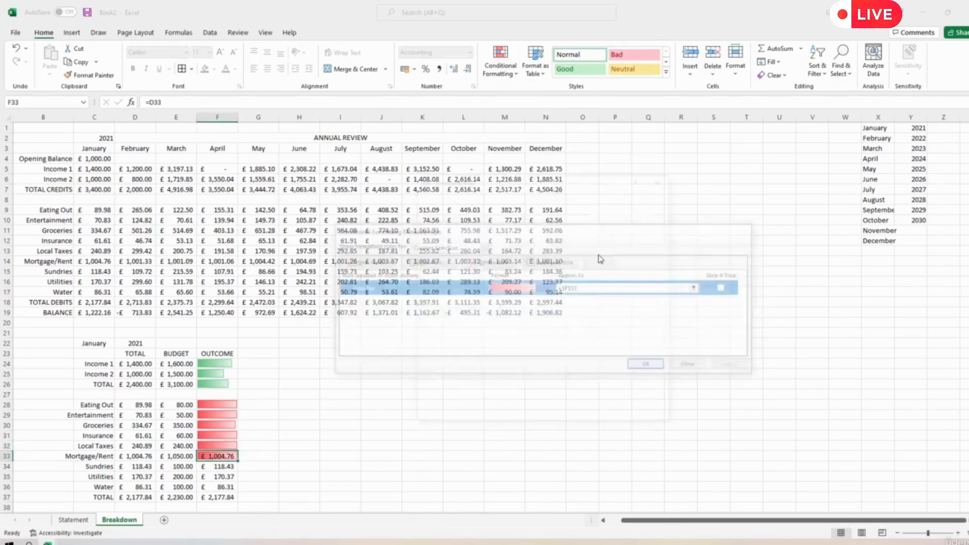
Set the F33 data bar's minimum to Number 0 and its maximum to Number =$E$33, and apply the rule
{"action": "left_click", "coordinate": [516, 317]}
{"action": "left_click", "coordinate": [516, 330]}
{"action": "left_click", "coordinate": [605, 316]}
{"action": "left_click", "coordinate": [616, 331]}
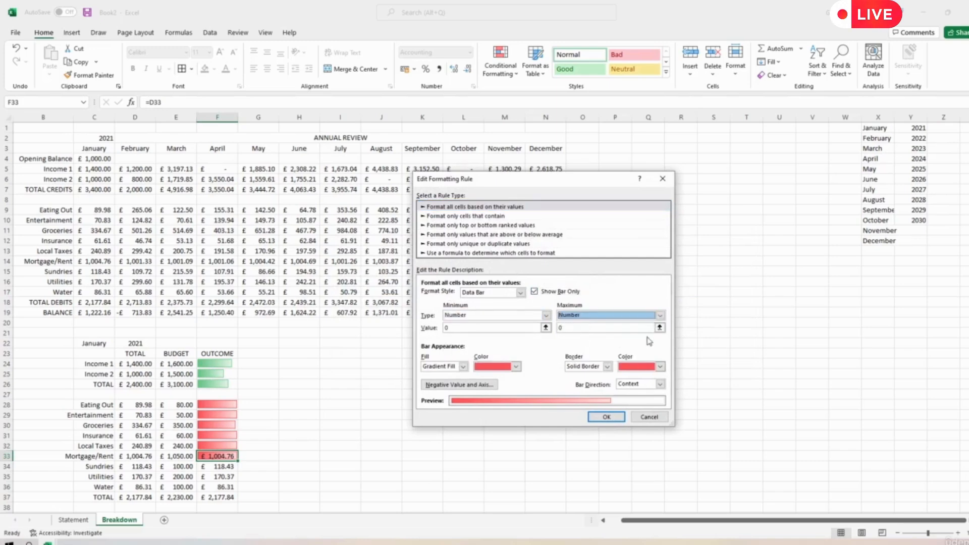
{"action": "left_click", "coordinate": [660, 328]}
{"action": "left_click", "coordinate": [177, 456]}
{"action": "key", "text": "Return"}
{"action": "left_click", "coordinate": [618, 418]}
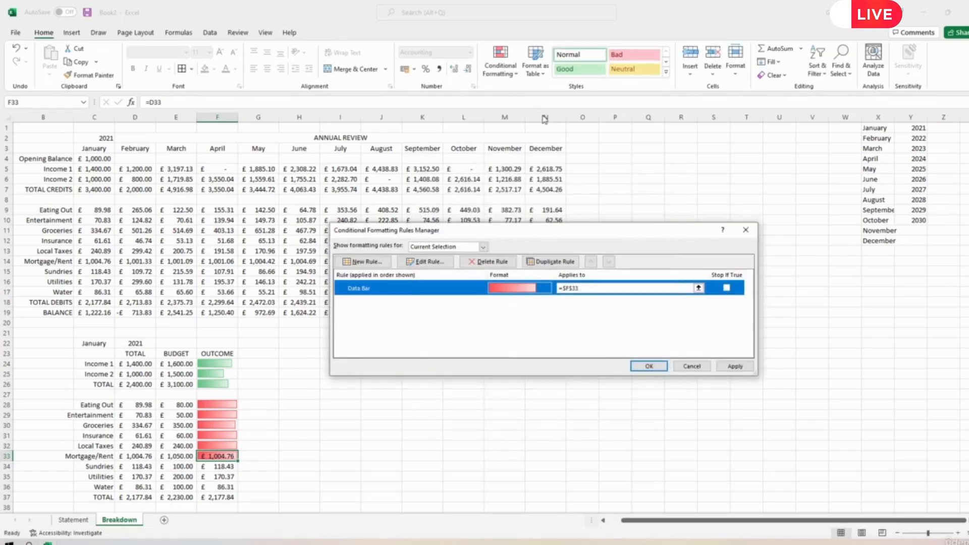
{"action": "left_click", "coordinate": [649, 366]}
Add a red gradient data bar to the Sundries outcome cell F34 and edit its rule to show the bar only
{"action": "left_click", "coordinate": [218, 467]}
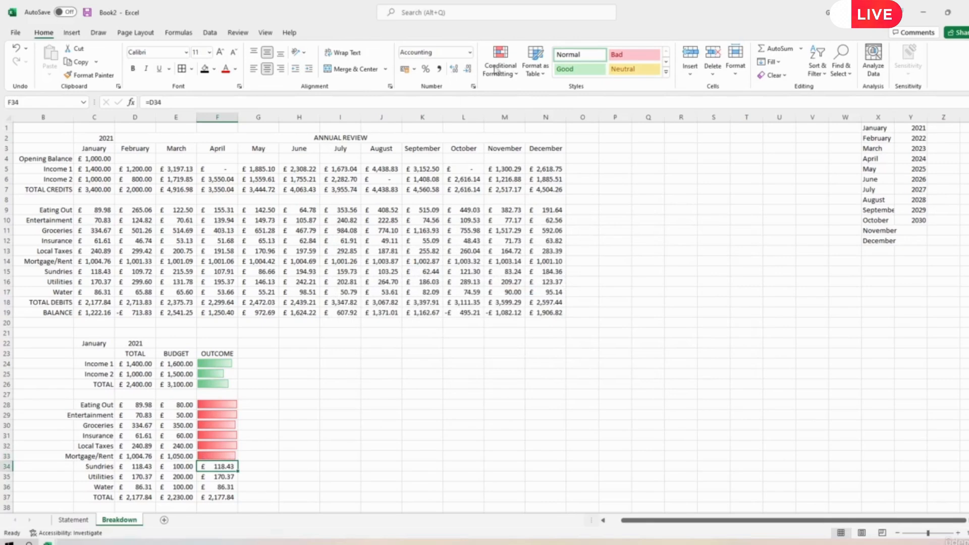
{"action": "left_click", "coordinate": [497, 69]}
{"action": "left_click", "coordinate": [631, 169]}
{"action": "left_click", "coordinate": [500, 63]}
{"action": "left_click", "coordinate": [522, 244]}
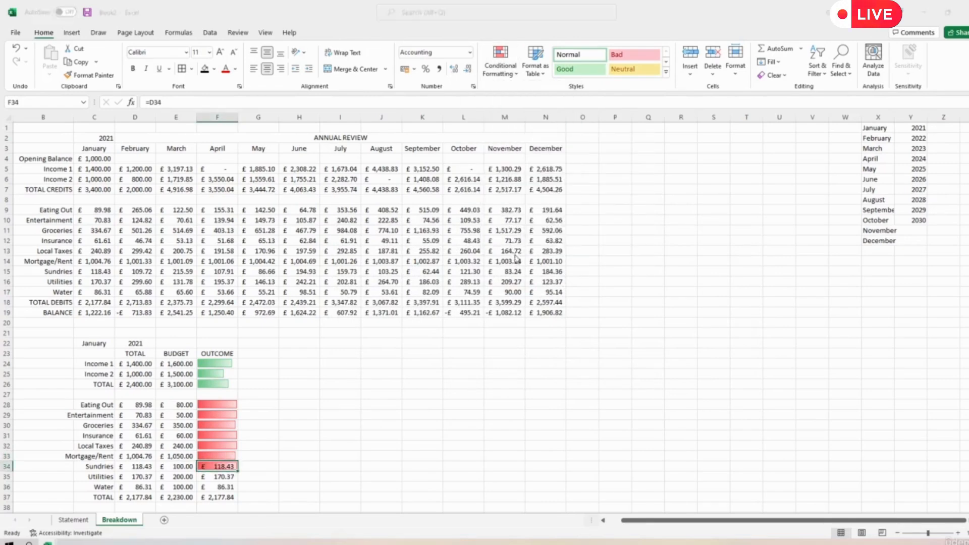
{"action": "double_click", "coordinate": [399, 290]}
Set the F34 data bar's minimum to Number 0 and its maximum to Number =$E$34, and apply the rule
{"action": "left_click", "coordinate": [546, 315]}
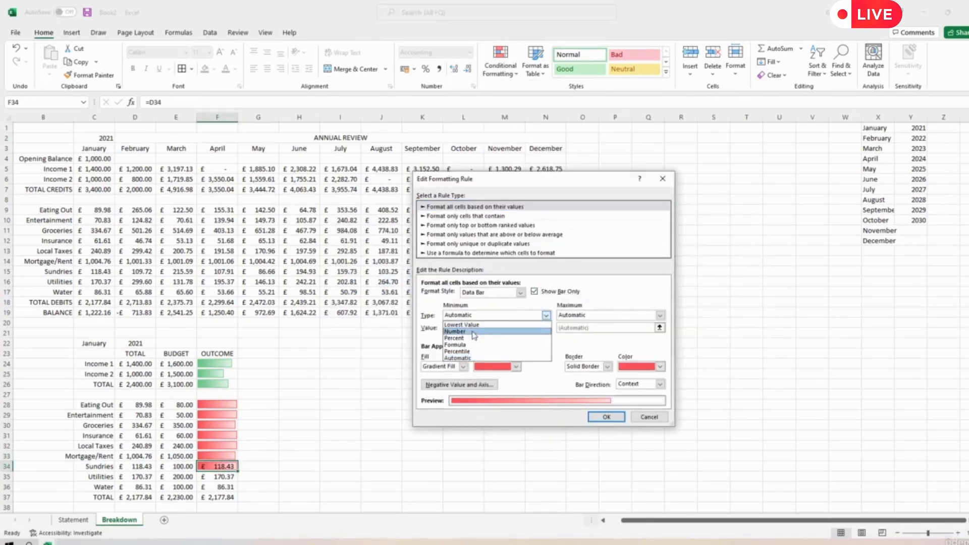
{"action": "left_click", "coordinate": [588, 316]}
{"action": "left_click", "coordinate": [592, 331]}
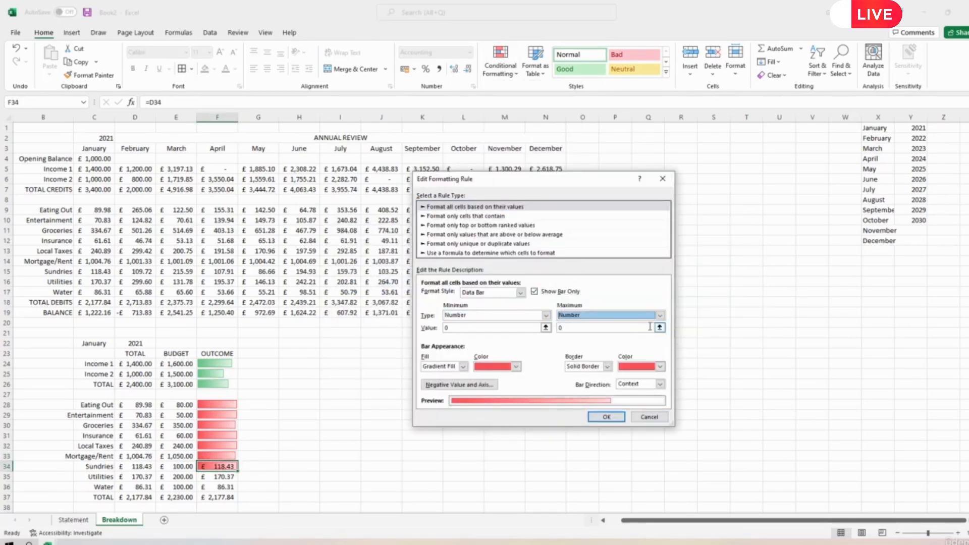
{"action": "left_click", "coordinate": [660, 328]}
{"action": "left_click", "coordinate": [176, 470]}
{"action": "key", "text": "Return"}
{"action": "left_click", "coordinate": [599, 422]}
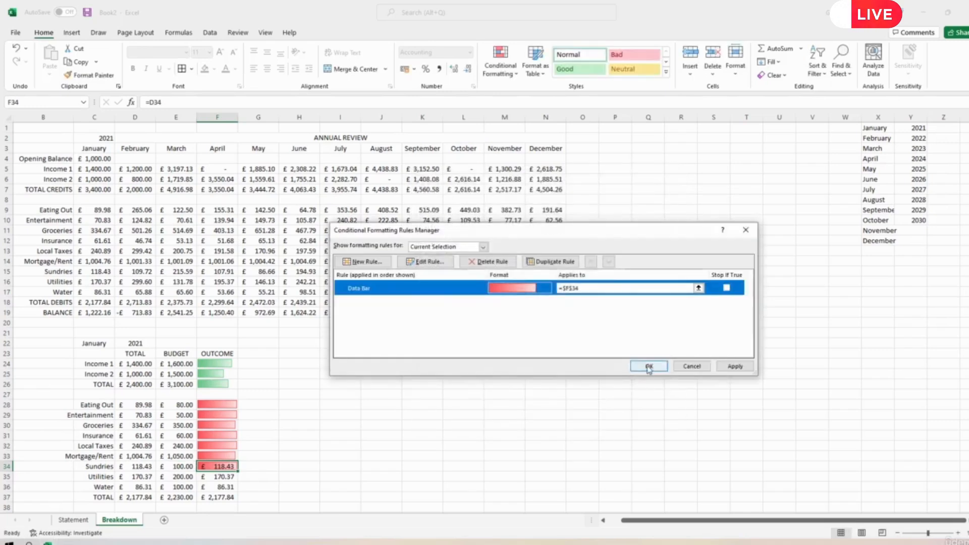
{"action": "left_click", "coordinate": [647, 368]}
Try to add a red gradient data bar to the Utilities outcome cell F35, editing its rule to show the bar only
{"action": "left_click", "coordinate": [204, 478]}
{"action": "left_click", "coordinate": [500, 60]}
{"action": "left_click", "coordinate": [625, 160]}
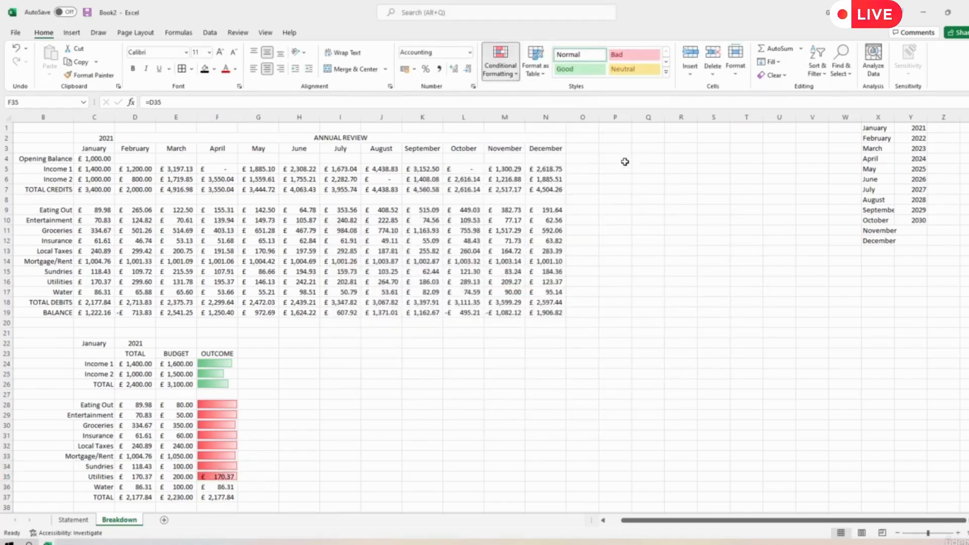
{"action": "left_click", "coordinate": [500, 60]}
{"action": "left_click", "coordinate": [510, 244]}
{"action": "left_click", "coordinate": [541, 291]}
{"action": "double_click", "coordinate": [540, 291]}
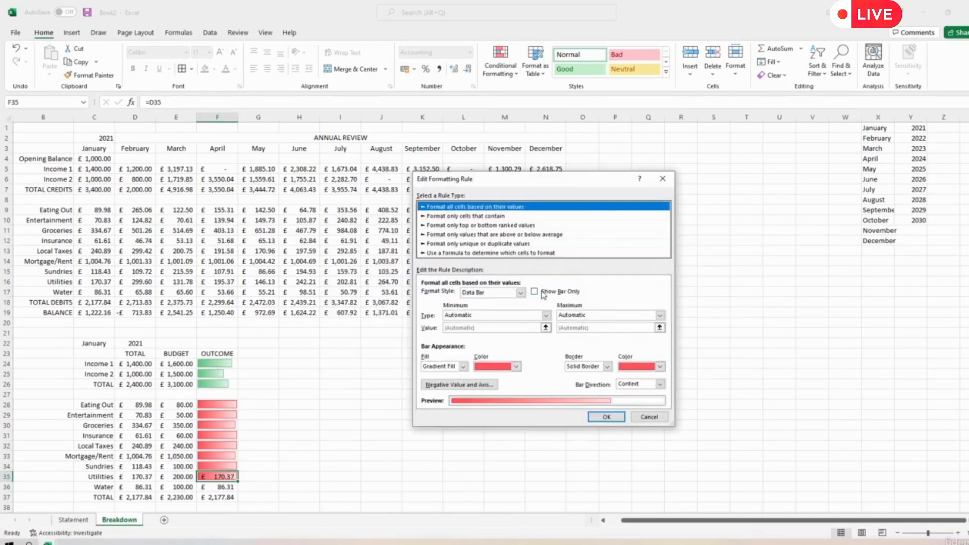
Try to set the F35 data bar's minimum to Number 0 and its maximum to the Utilities budget in E35
{"action": "left_click", "coordinate": [545, 316]}
{"action": "left_click", "coordinate": [528, 332]}
{"action": "left_click", "coordinate": [660, 317]}
{"action": "left_click", "coordinate": [649, 332]}
{"action": "left_click", "coordinate": [660, 329]}
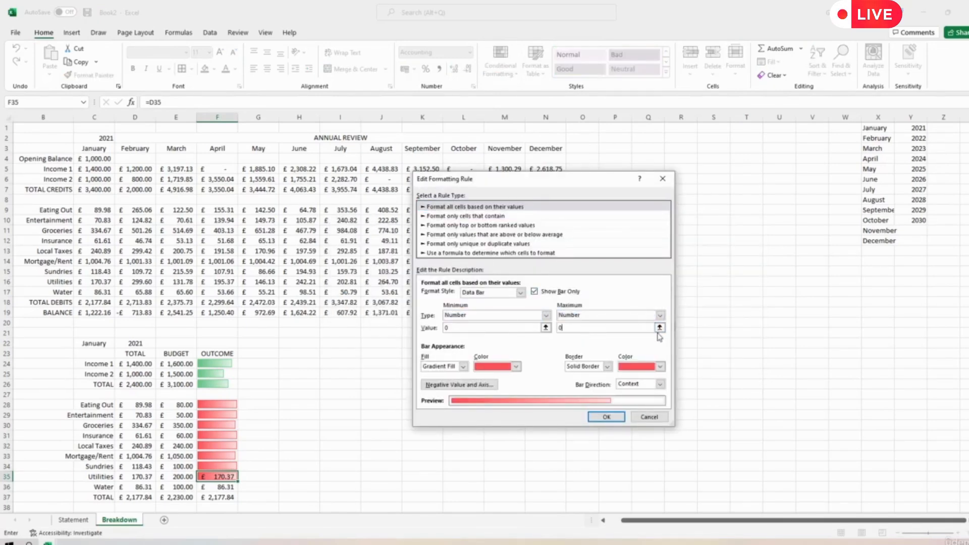
{"action": "left_click", "coordinate": [178, 479]}
{"action": "key", "text": "Return"}
{"action": "left_click", "coordinate": [609, 415]}
{"action": "left_click", "coordinate": [651, 365]}
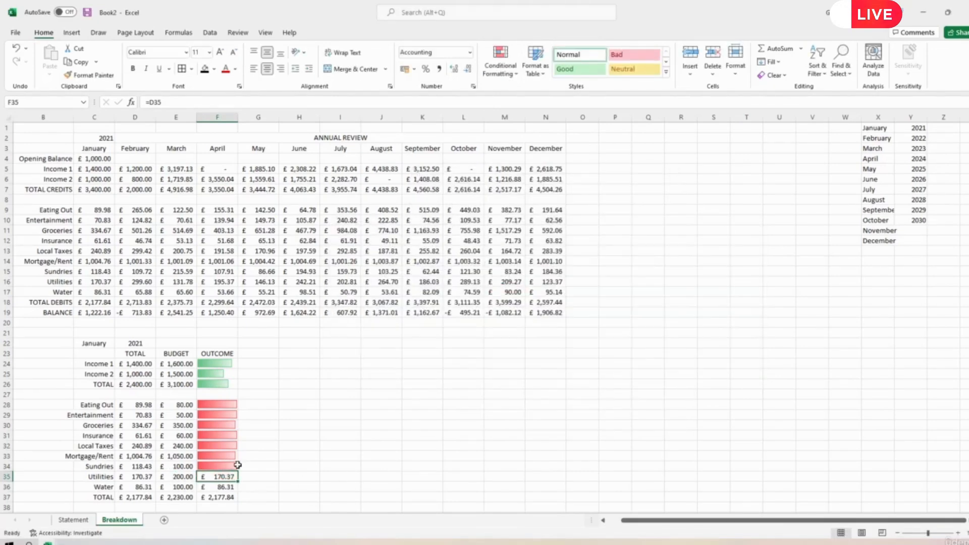
Add a red gradient data bar to the Water outcome cell F36 and open its rule for editing
{"action": "left_click", "coordinate": [216, 487]}
{"action": "left_click", "coordinate": [500, 61]}
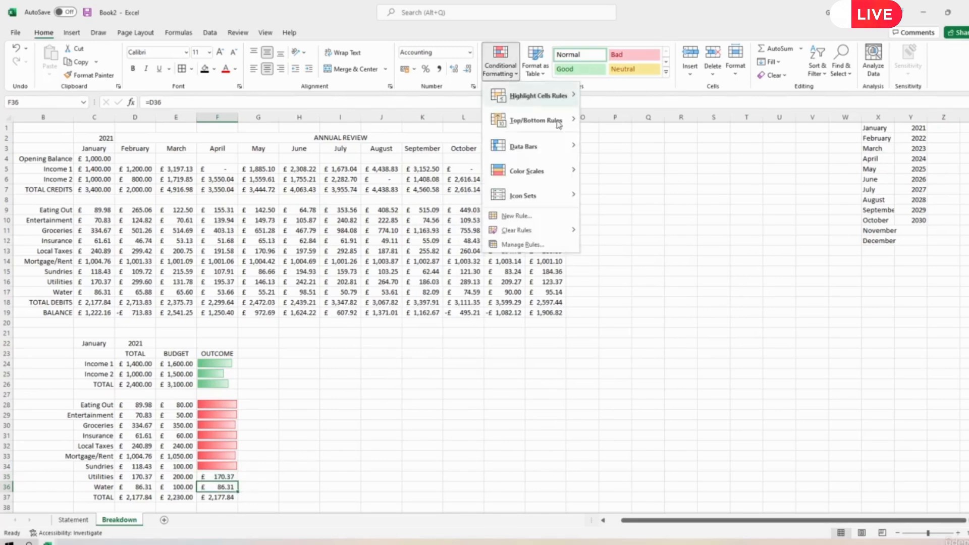
{"action": "left_click", "coordinate": [509, 244]}
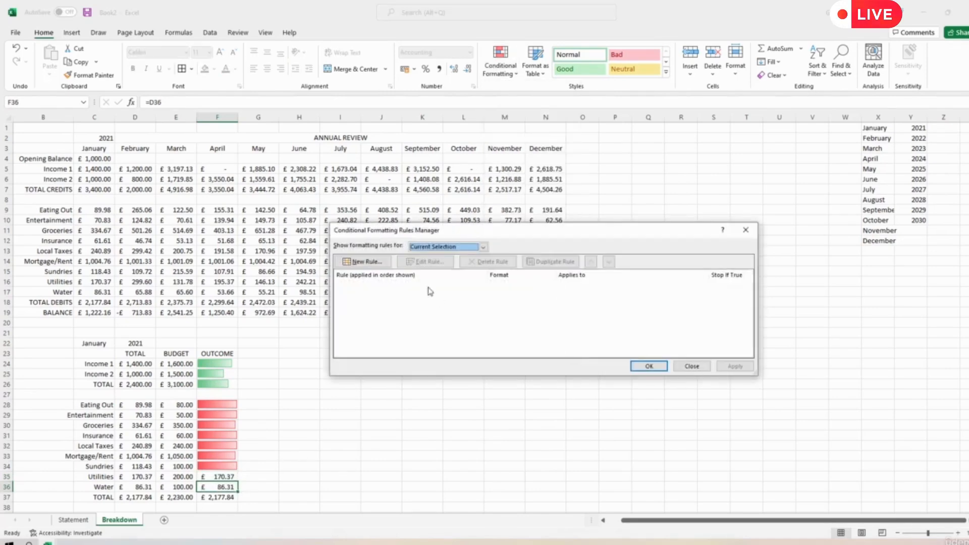
{"action": "left_click", "coordinate": [693, 367]}
{"action": "left_click", "coordinate": [501, 66]}
{"action": "mouse_move", "coordinate": [525, 146]}
{"action": "left_click", "coordinate": [633, 155]}
{"action": "left_click", "coordinate": [500, 59]}
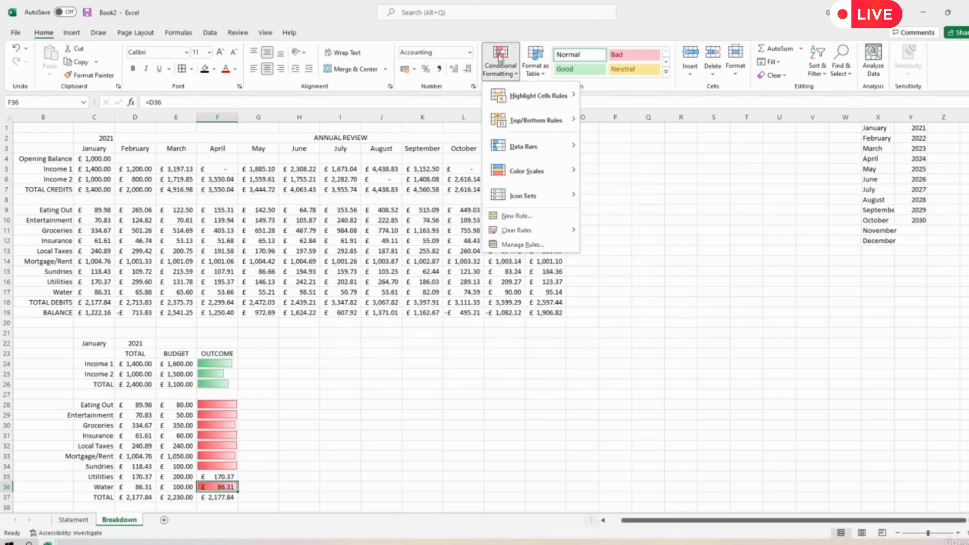
{"action": "left_click", "coordinate": [513, 245]}
{"action": "double_click", "coordinate": [454, 289]}
Make the F36 rule show the bar only, with minimum Number 0 and maximum Number =$E$36, and apply it
{"action": "left_click", "coordinate": [546, 315]}
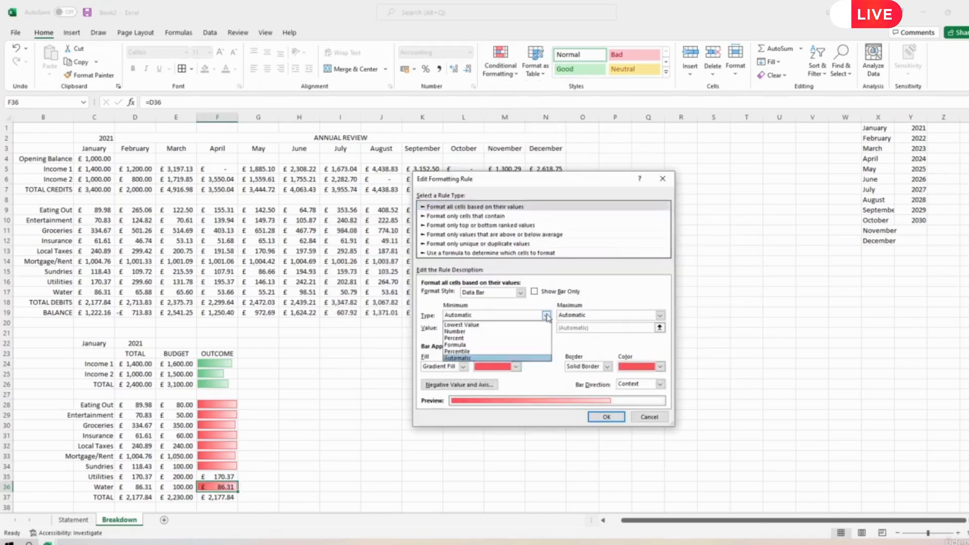
{"action": "left_click", "coordinate": [469, 332]}
{"action": "left_click", "coordinate": [533, 291]}
{"action": "left_click", "coordinate": [661, 316]}
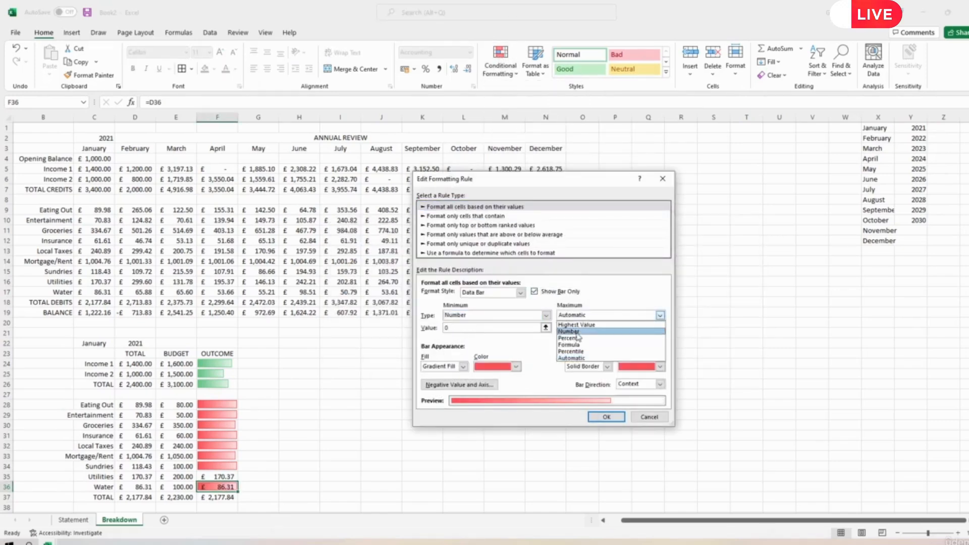
{"action": "left_click", "coordinate": [577, 332]}
{"action": "left_click", "coordinate": [660, 328]}
{"action": "left_click", "coordinate": [173, 487]}
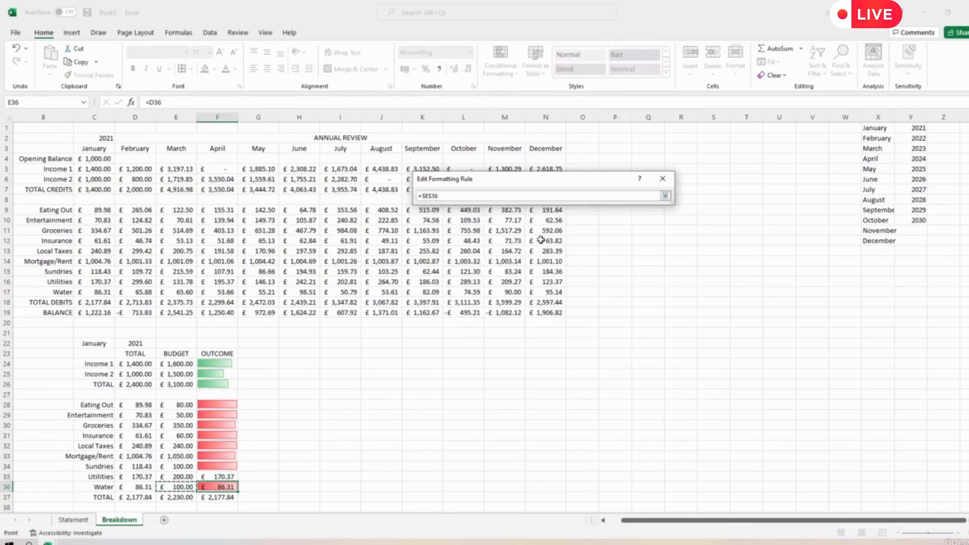
{"action": "left_click", "coordinate": [665, 196]}
{"action": "left_click", "coordinate": [607, 419]}
{"action": "left_click", "coordinate": [649, 365]}
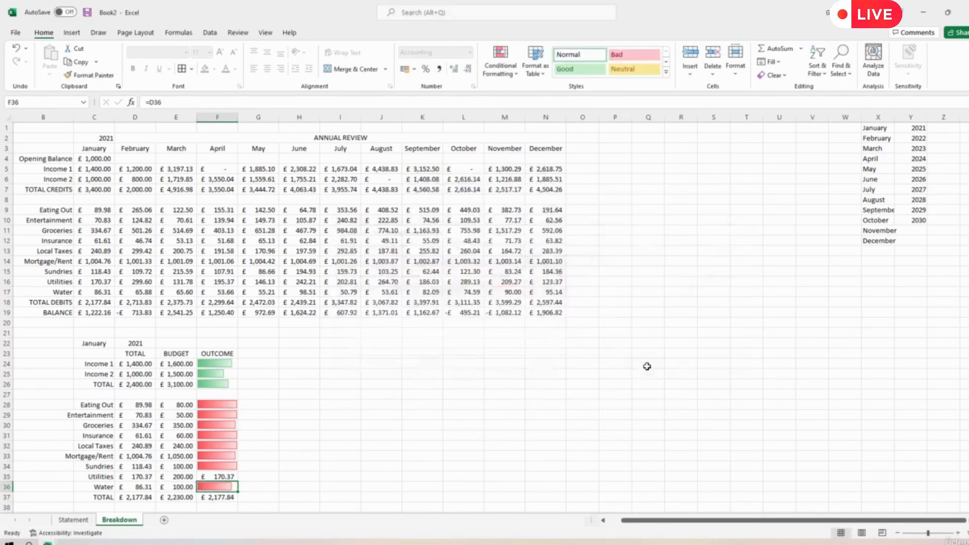
Add a red gradient data bar to the spending total outcome cell F37 and open its rule for editing
{"action": "key", "text": "Down"}
{"action": "left_click", "coordinate": [502, 60]}
{"action": "left_click", "coordinate": [503, 60]}
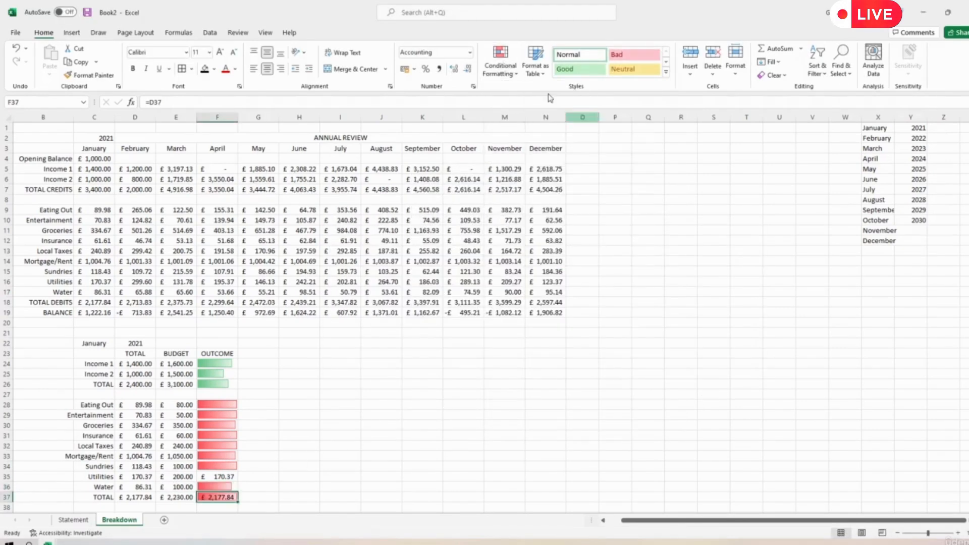
{"action": "left_click", "coordinate": [502, 61]}
{"action": "left_click", "coordinate": [510, 250]}
{"action": "double_click", "coordinate": [467, 291]}
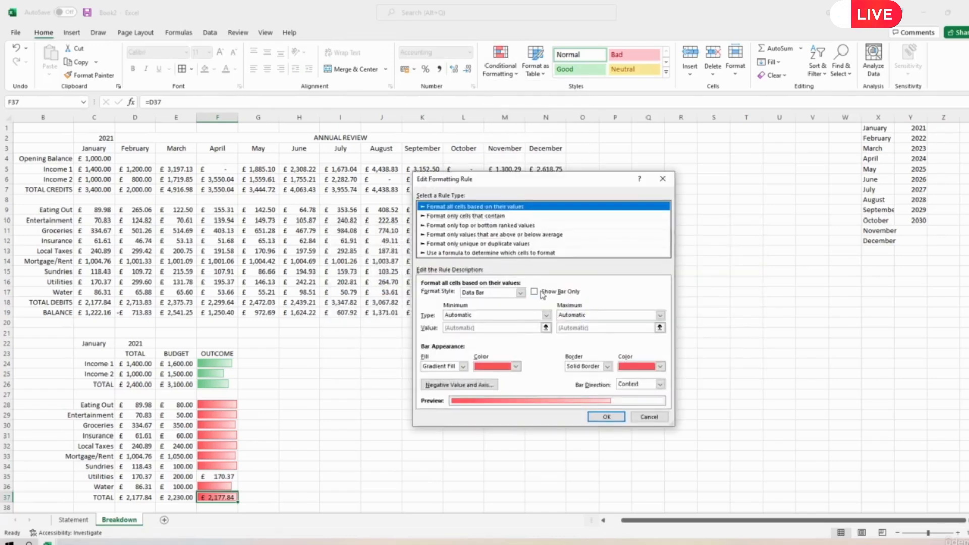
Make the F37 rule show the bar only, with minimum Number 0 and maximum Number =$E$37, and apply it
{"action": "left_click", "coordinate": [546, 315]}
{"action": "left_click", "coordinate": [470, 332]}
{"action": "left_click", "coordinate": [660, 315]}
{"action": "left_click", "coordinate": [570, 332]}
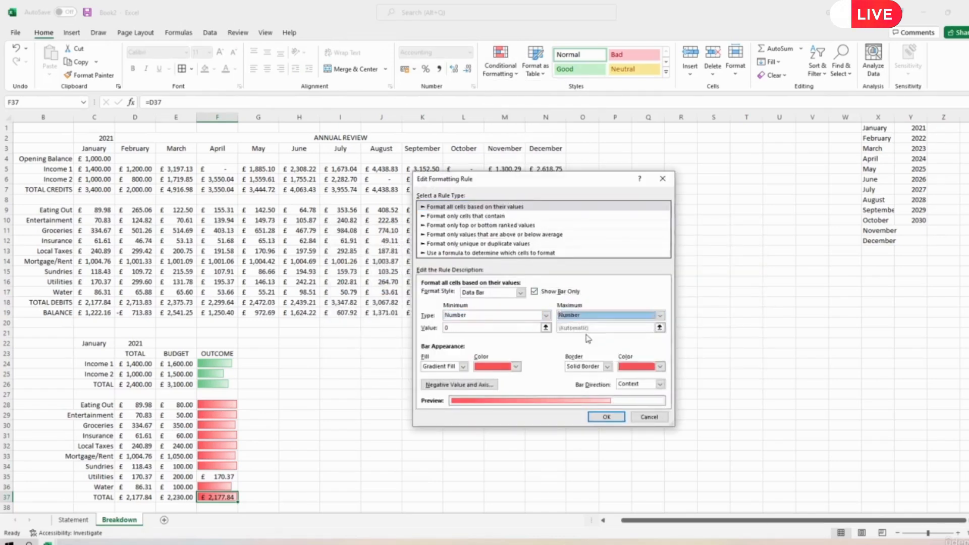
{"action": "left_click", "coordinate": [659, 328]}
{"action": "left_click", "coordinate": [183, 498]}
{"action": "key", "text": "Return"}
{"action": "left_click", "coordinate": [631, 416]}
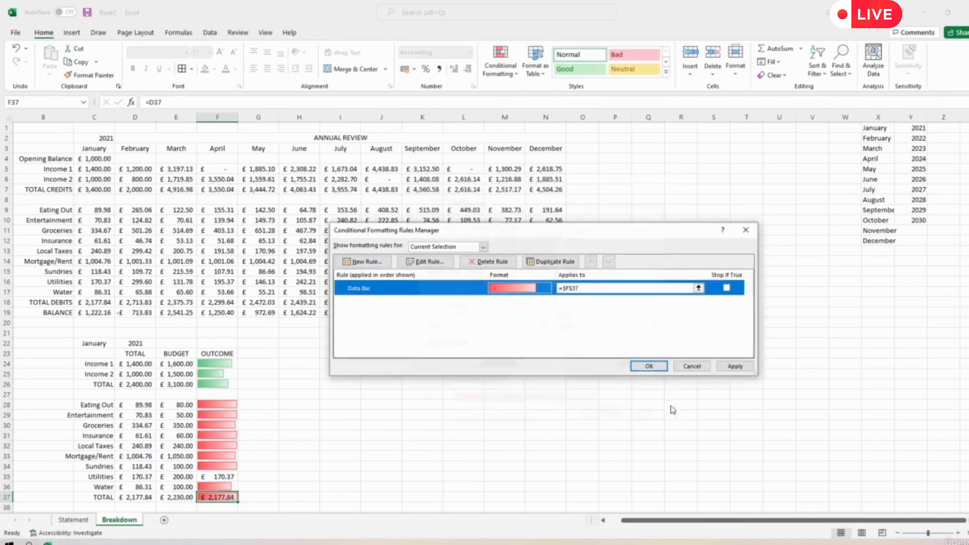
{"action": "left_click", "coordinate": [649, 368]}
Correct the maximum of the Utilities outcome cell F35's data bar rule to =$E$35 and apply it
{"action": "left_click", "coordinate": [229, 476]}
{"action": "left_click", "coordinate": [500, 61]}
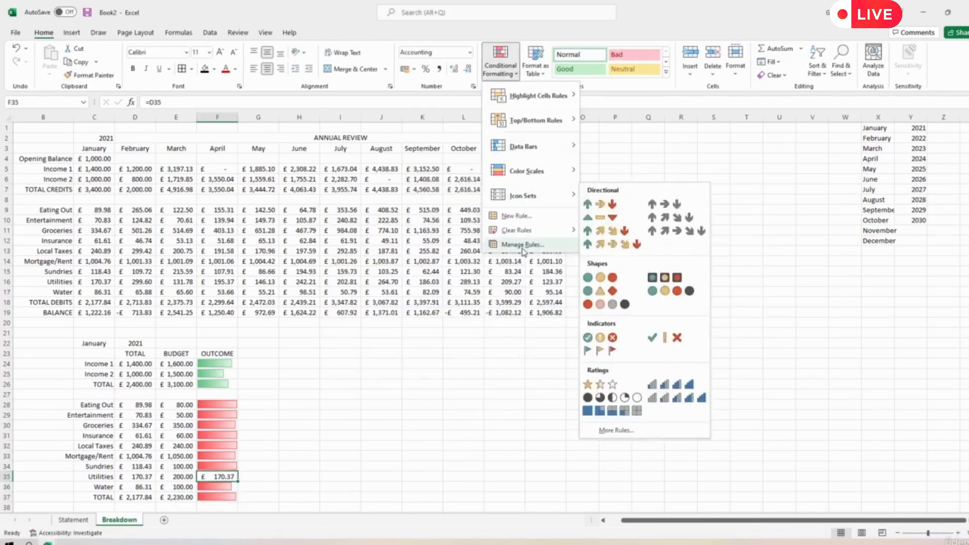
{"action": "left_click", "coordinate": [519, 245]}
{"action": "double_click", "coordinate": [467, 287]}
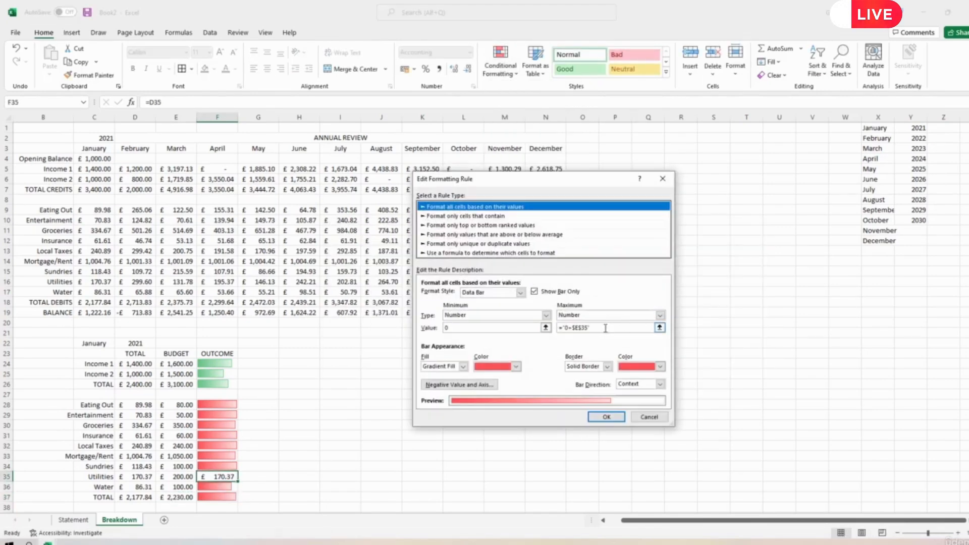
{"action": "left_click", "coordinate": [586, 328]}
{"action": "left_click", "coordinate": [659, 328]}
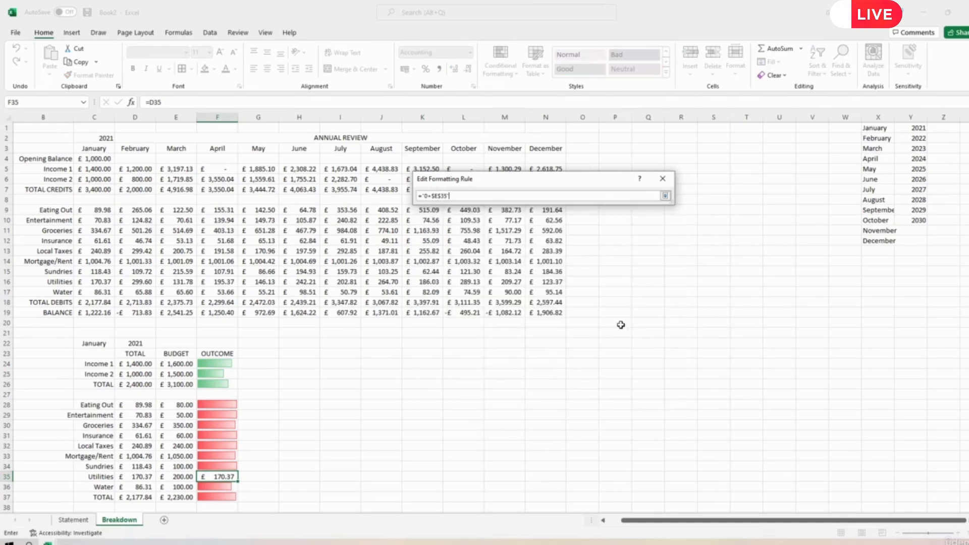
{"action": "key", "text": "BackSpace"}
{"action": "key", "text": "BackSpace"}
{"action": "key", "text": "BackSpace"}
{"action": "key", "text": "BackSpace"}
{"action": "key", "text": "BackSpace"}
{"action": "key", "text": "BackSpace"}
{"action": "key", "text": "BackSpace"}
{"action": "key", "text": "BackSpace"}
{"action": "key", "text": "BackSpace"}
{"action": "key", "text": "BackSpace"}
{"action": "left_click", "coordinate": [177, 477]}
{"action": "key", "text": "Return"}
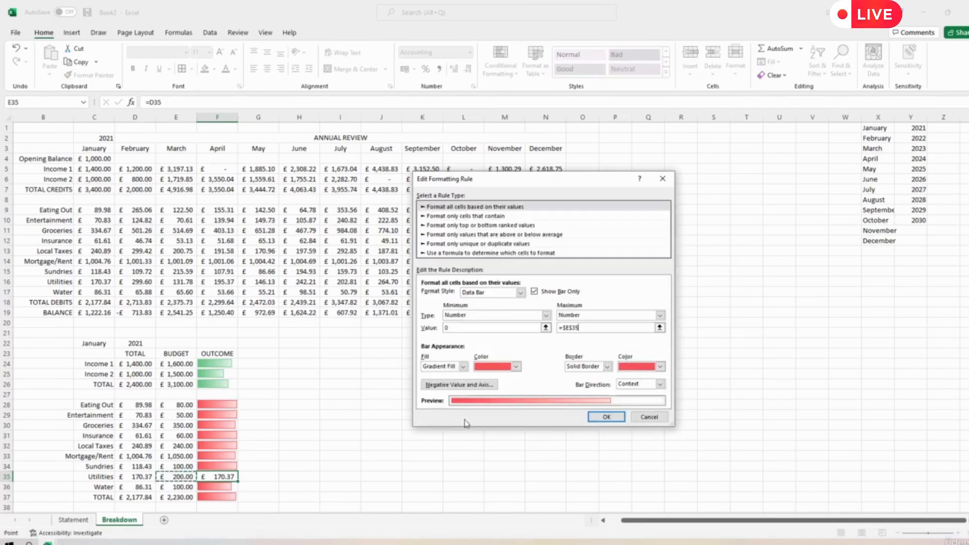
{"action": "left_click", "coordinate": [607, 417]}
{"action": "left_click", "coordinate": [649, 368]}
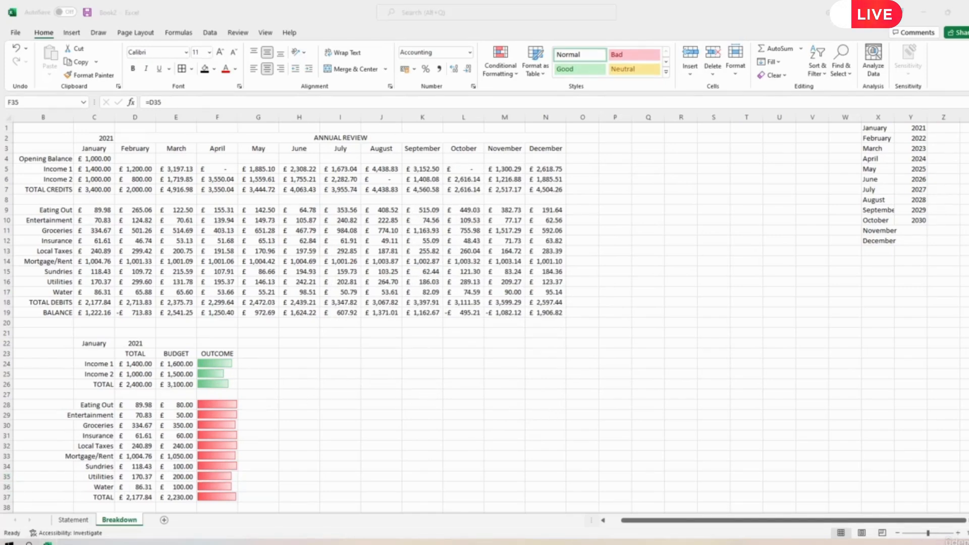
Switch the monthly breakdown's month in C22 to May
{"action": "left_click", "coordinate": [107, 346]}
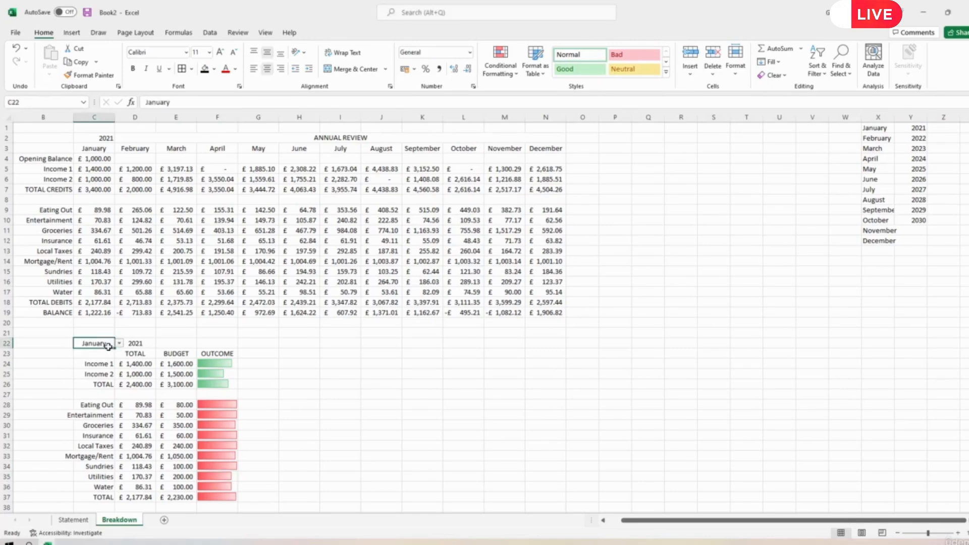
{"action": "left_click", "coordinate": [119, 344]}
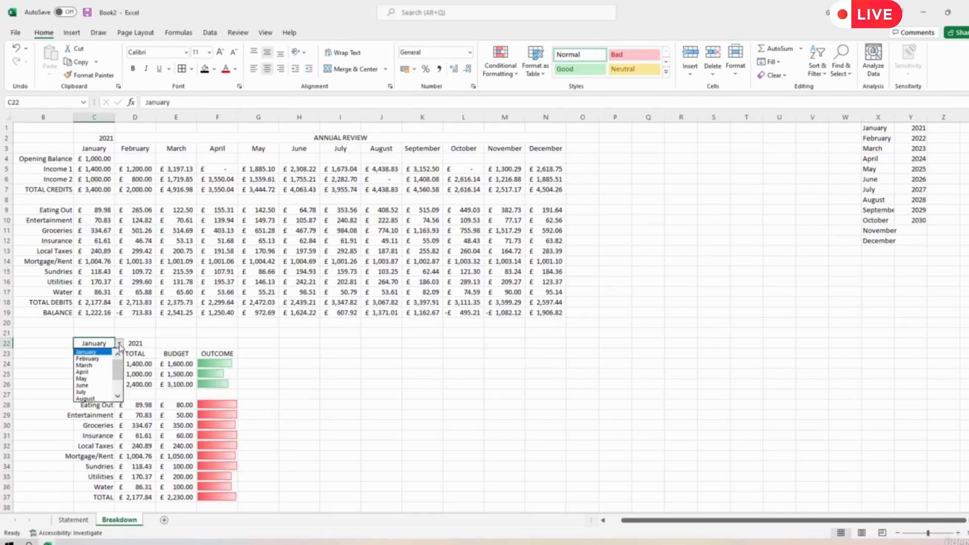
{"action": "left_click", "coordinate": [87, 379]}
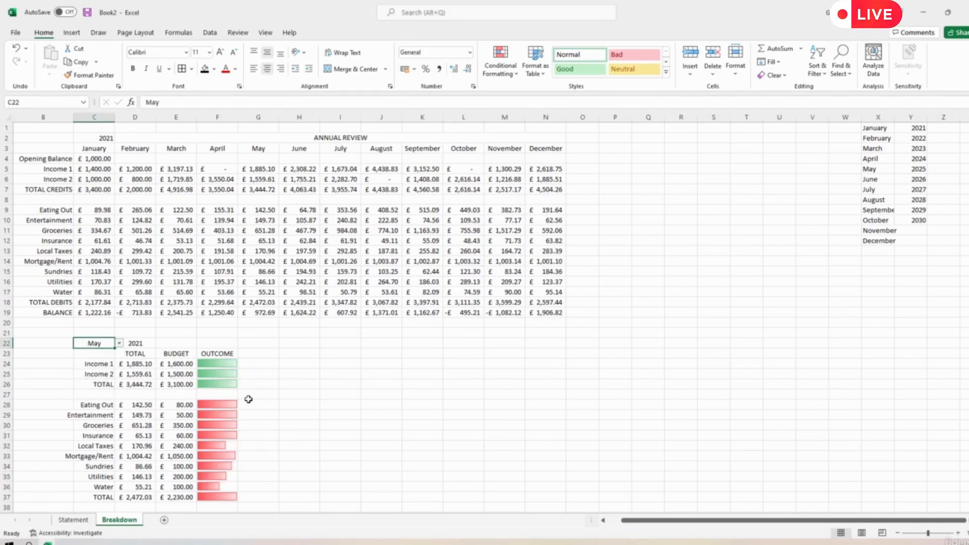
{"action": "left_click", "coordinate": [119, 344]}
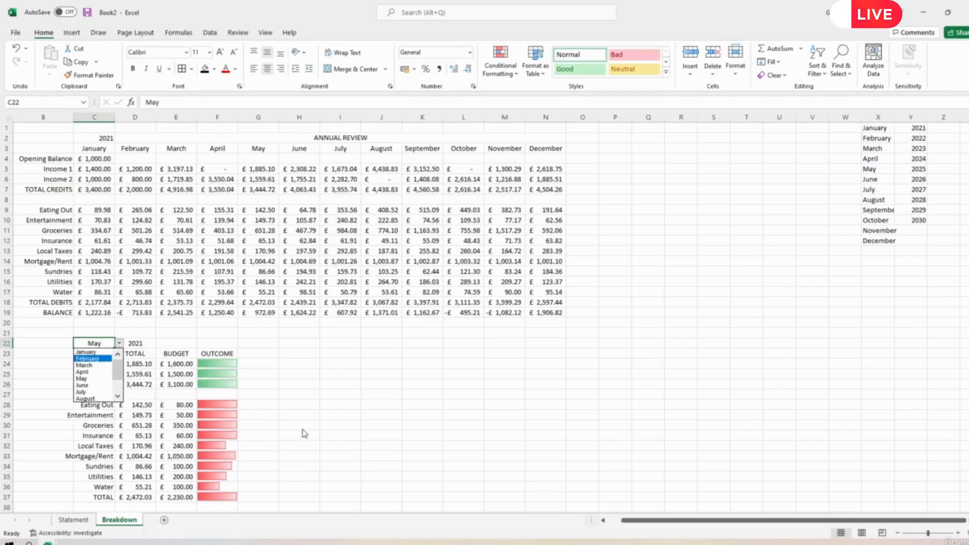
{"action": "key", "text": "Escape"}
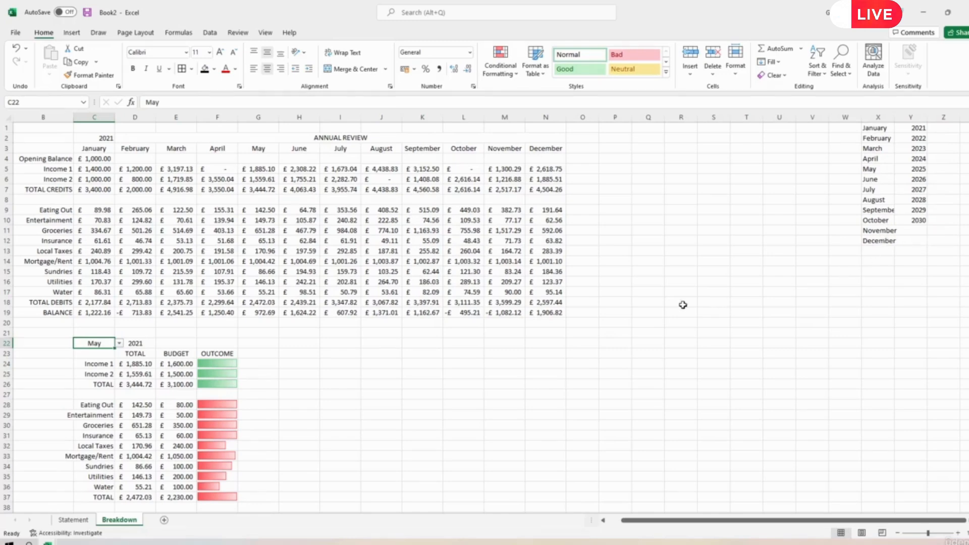
Insert a blank column before column B and a blank row above row 1
{"action": "left_click", "coordinate": [40, 119]}
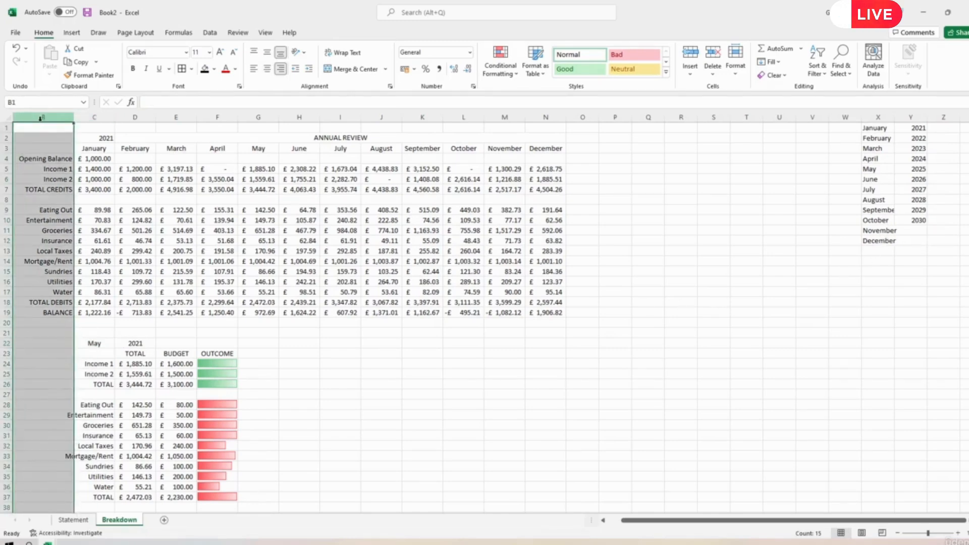
{"action": "right_click", "coordinate": [41, 118]}
{"action": "left_click", "coordinate": [77, 207]}
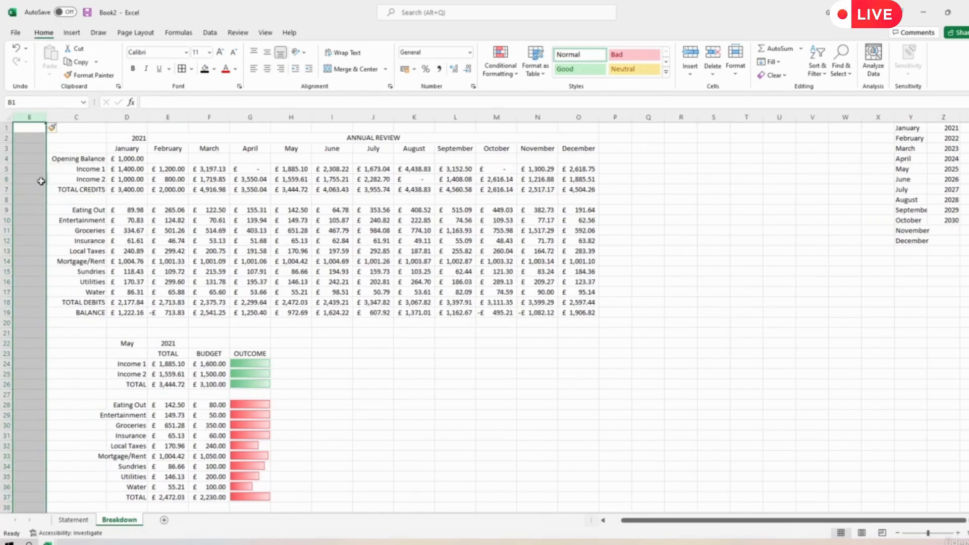
{"action": "left_click", "coordinate": [7, 128]}
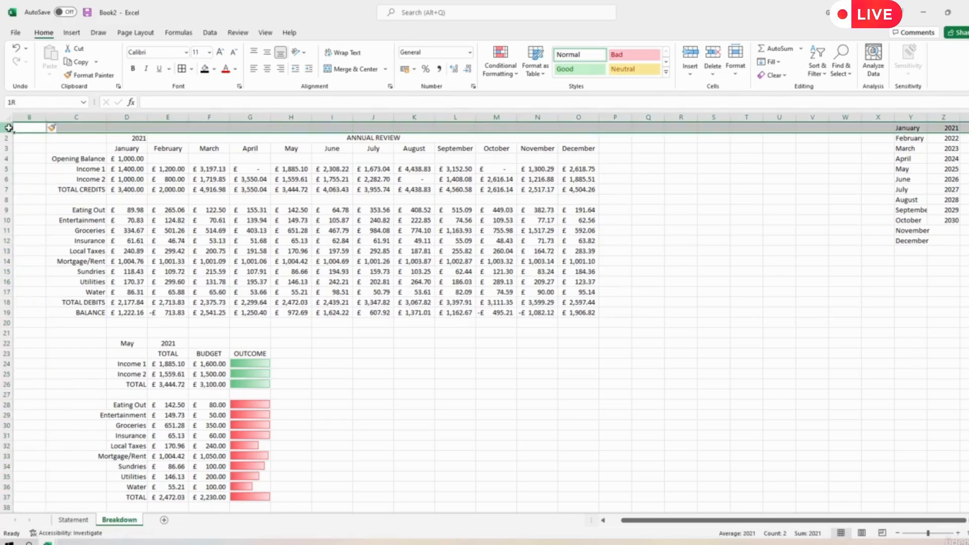
{"action": "right_click", "coordinate": [7, 128]}
{"action": "left_click", "coordinate": [30, 221]}
Insert another blank column before column C, which holds the annual review's row labels
{"action": "left_click", "coordinate": [71, 117]}
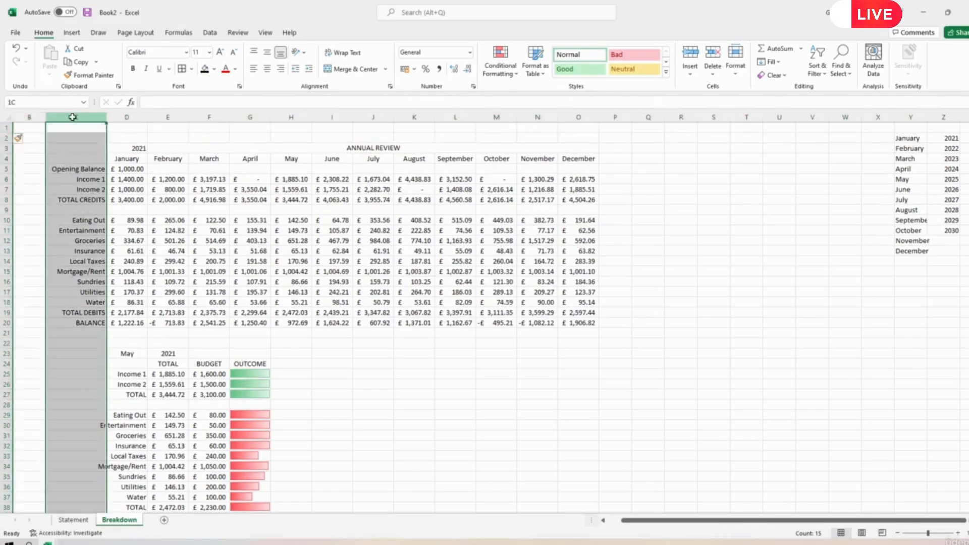
{"action": "right_click", "coordinate": [73, 117]}
{"action": "left_click", "coordinate": [141, 202]}
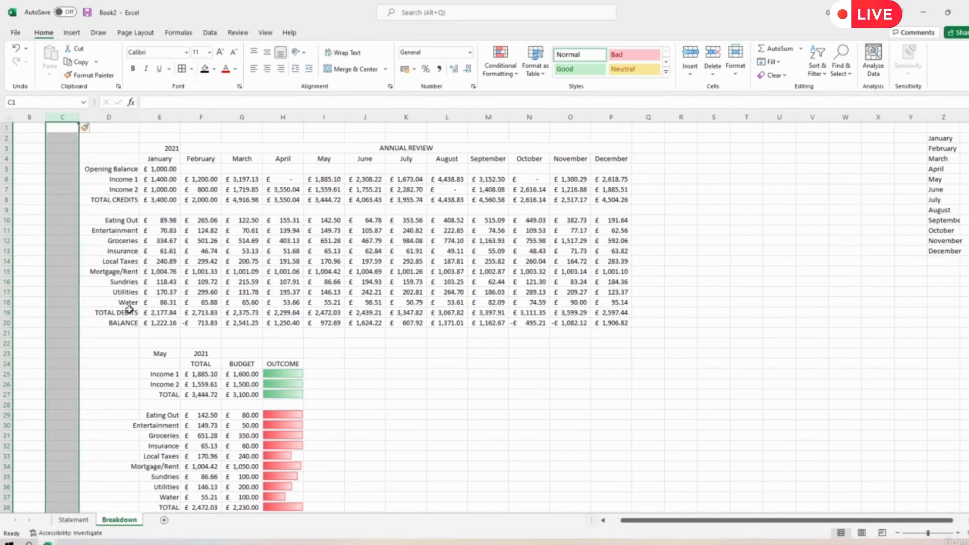
Delete the blank row 22 directly above the monthly breakdown
{"action": "right_click", "coordinate": [6, 343]}
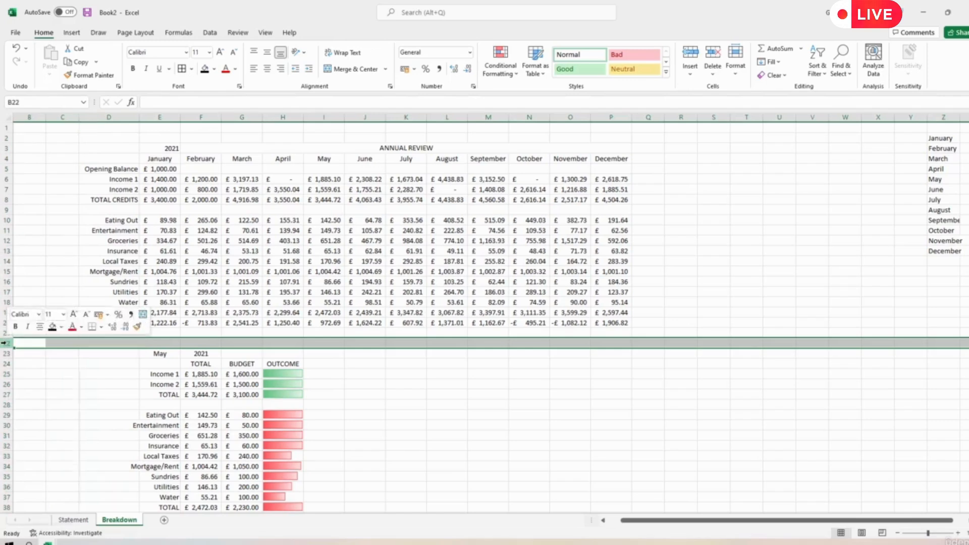
{"action": "left_click", "coordinate": [36, 442]}
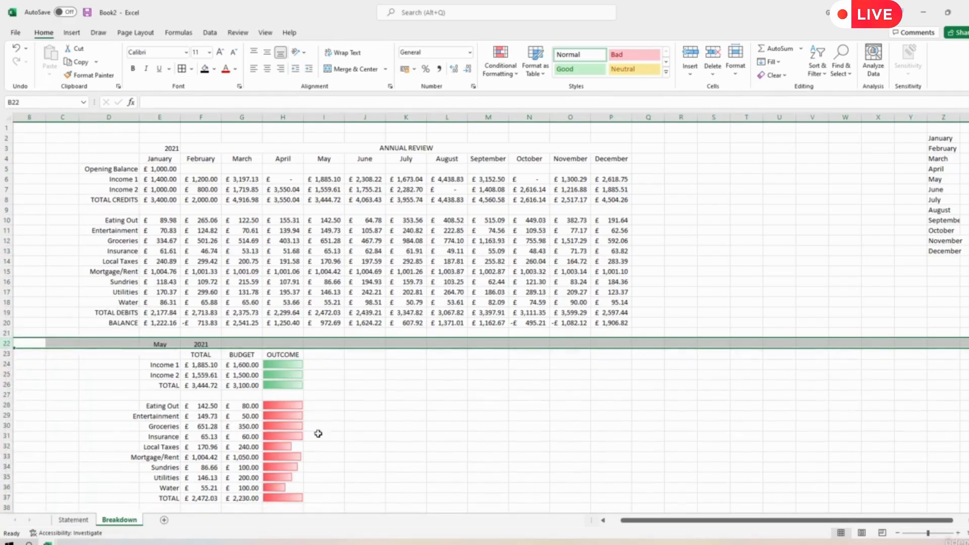
{"action": "left_click", "coordinate": [386, 424]}
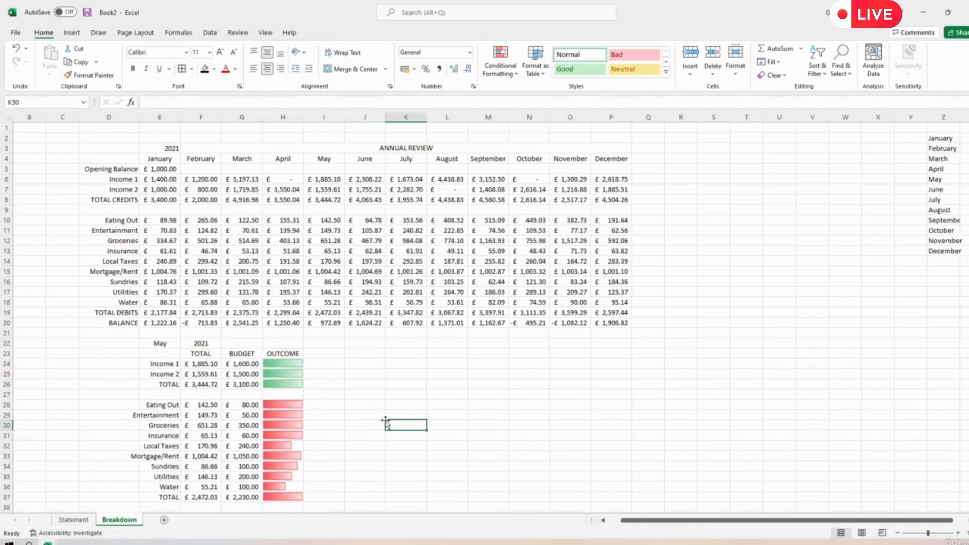
Fill the entire Breakdown sheet with black
{"action": "left_click", "coordinate": [59, 136]}
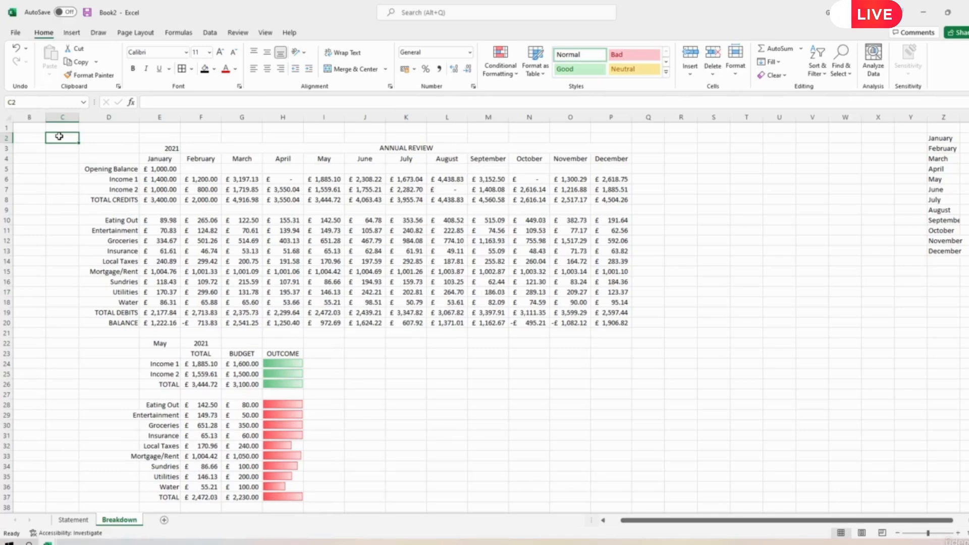
{"action": "left_click", "coordinate": [650, 505]}
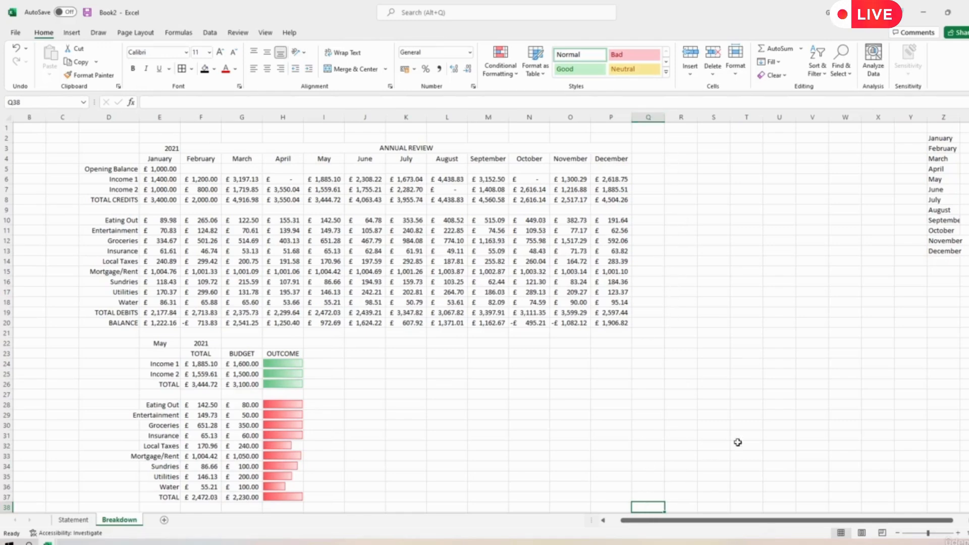
{"action": "left_click", "coordinate": [6, 117]}
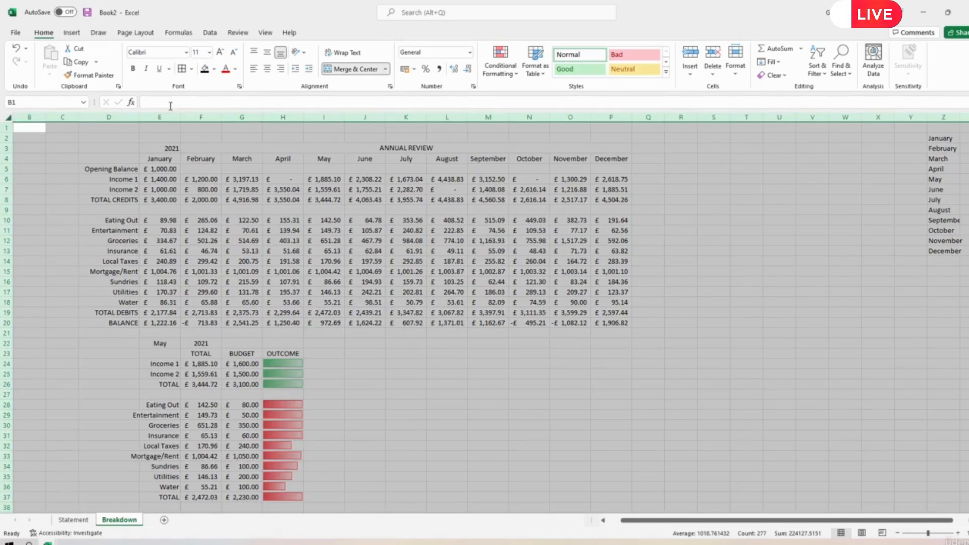
{"action": "left_click", "coordinate": [205, 69]}
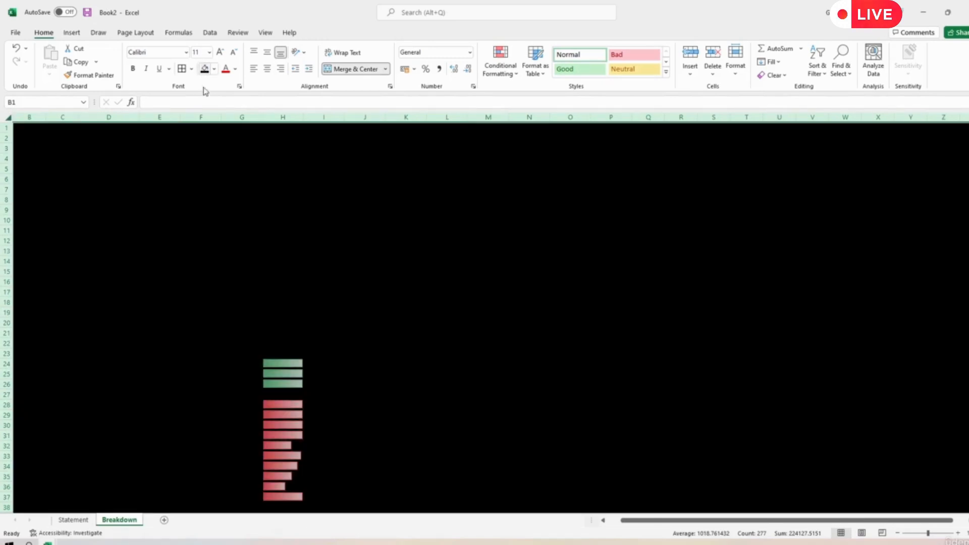
Fill the range C2:Q38 around both tables with the lightest gold theme color
{"action": "left_click", "coordinate": [68, 142]}
{"action": "left_click_drag", "start_coordinate": [73, 145], "coordinate": [653, 508]}
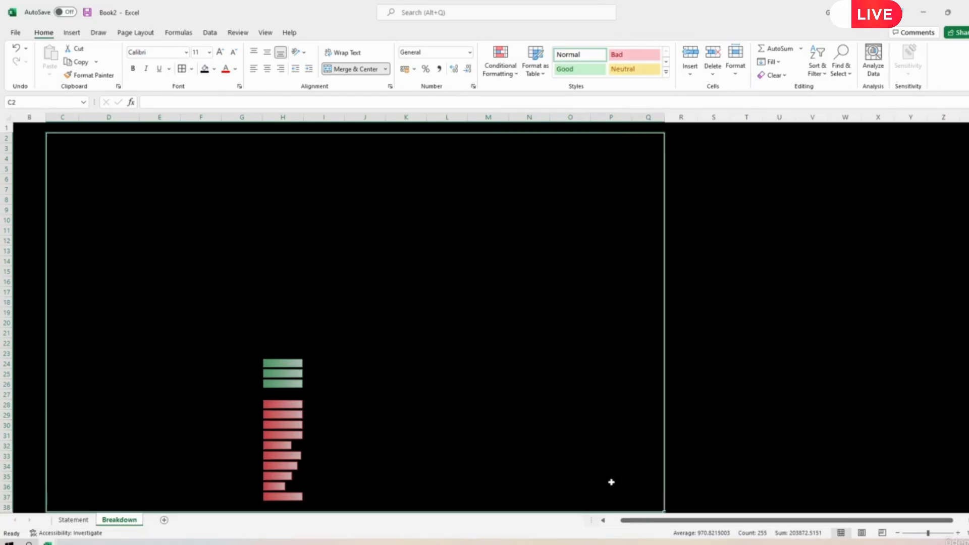
{"action": "left_click", "coordinate": [215, 70]}
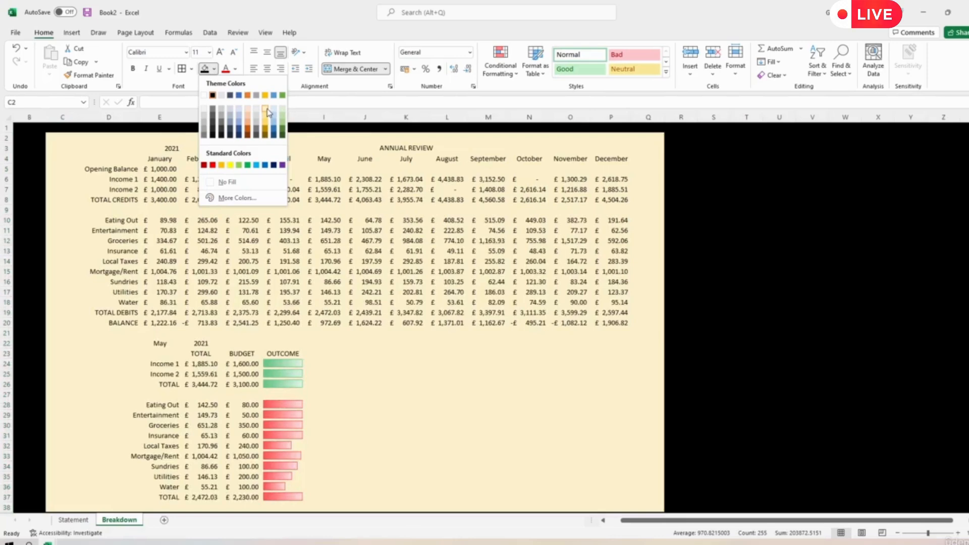
{"action": "left_click", "coordinate": [269, 112]}
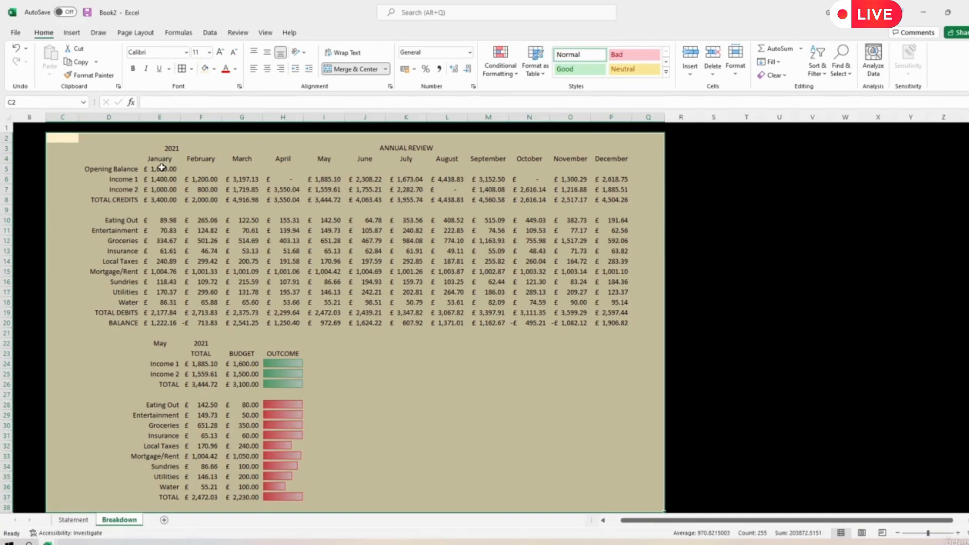
Apply dark grey outline and inside borders to the annual review's credit figures in E5:P8
{"action": "left_click_drag", "start_coordinate": [161, 168], "coordinate": [619, 201]}
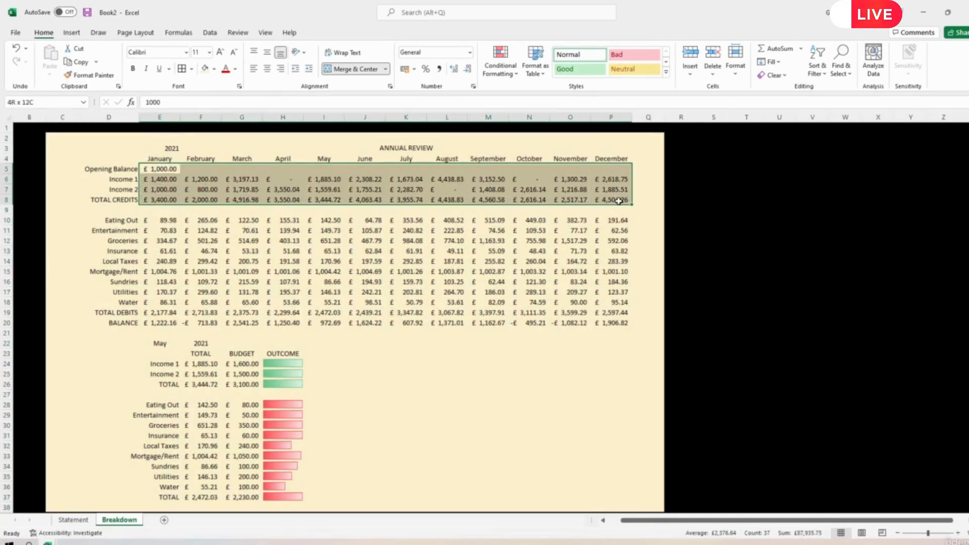
{"action": "left_click", "coordinate": [192, 68]}
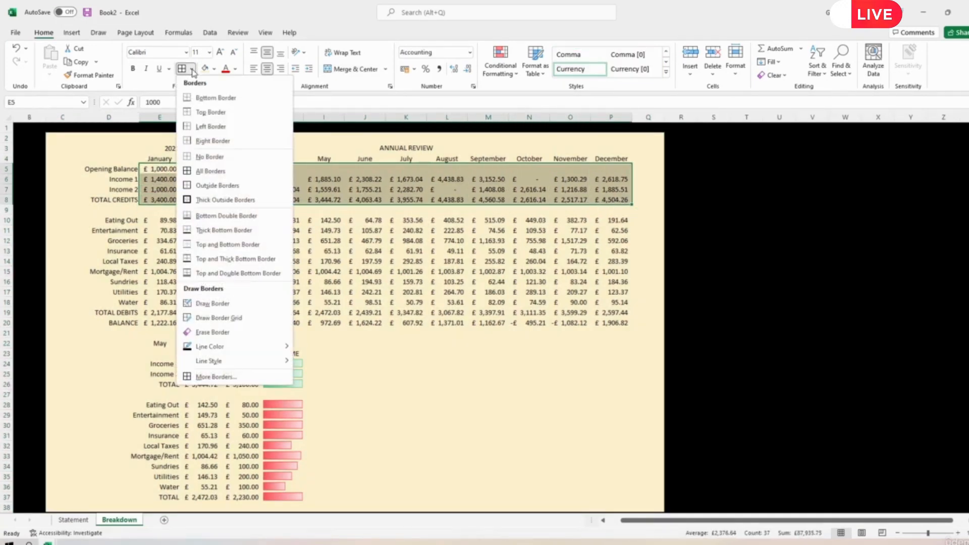
{"action": "left_click", "coordinate": [222, 379]}
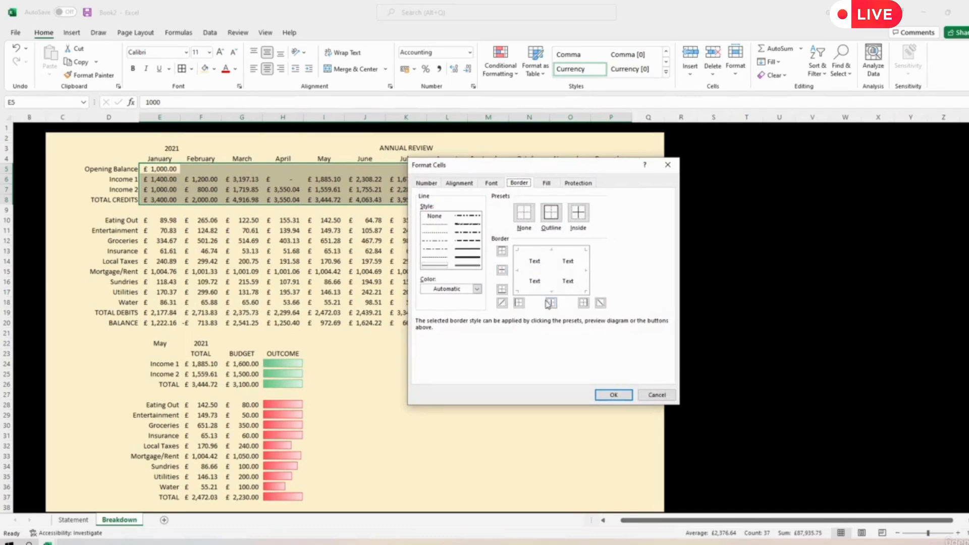
{"action": "left_click", "coordinate": [476, 289]}
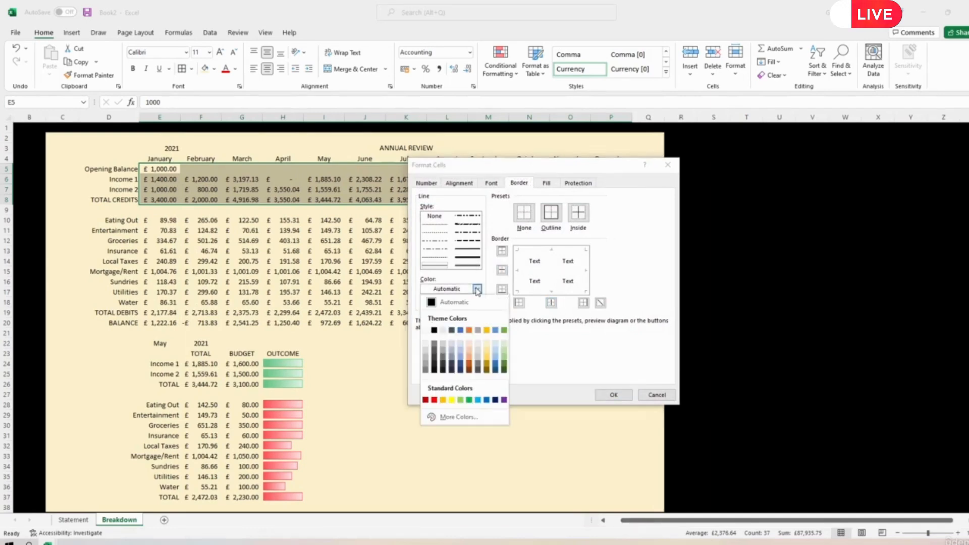
{"action": "left_click", "coordinate": [435, 346]}
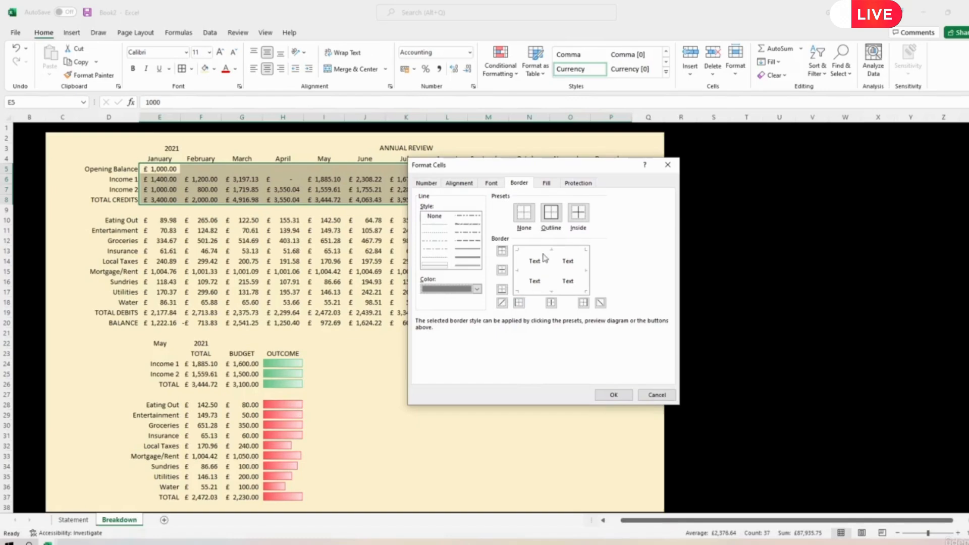
{"action": "left_click", "coordinate": [550, 212]}
{"action": "left_click", "coordinate": [579, 213]}
{"action": "left_click", "coordinate": [609, 395]}
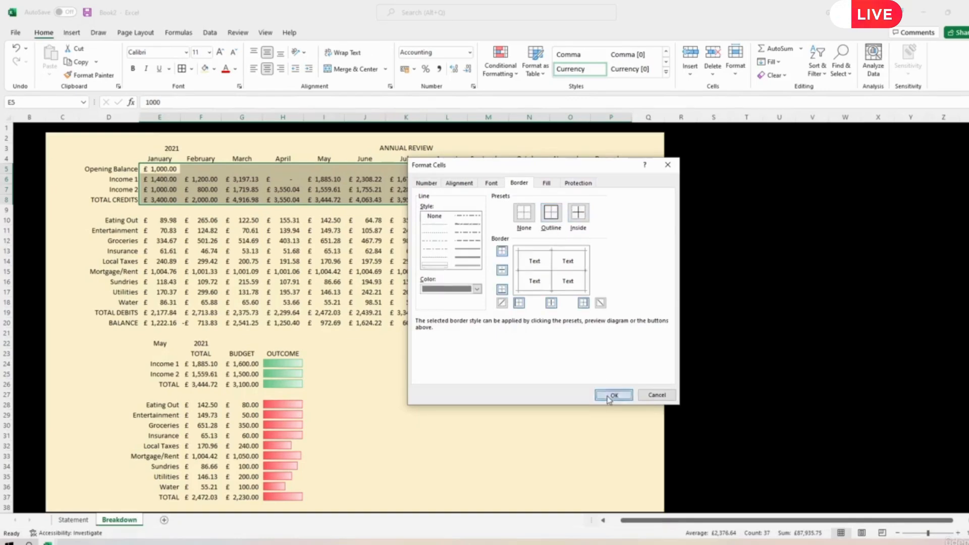
Bold the annual review's month headers, credit labels in D5:D8 and TOTAL CREDITS values in E8:P8
{"action": "left_click", "coordinate": [579, 404]}
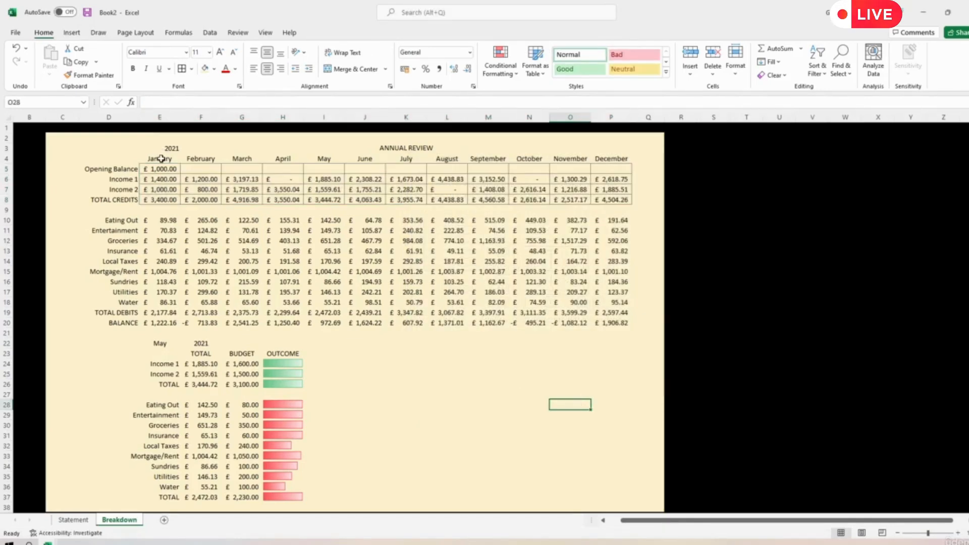
{"action": "left_click_drag", "start_coordinate": [161, 158], "coordinate": [612, 158]}
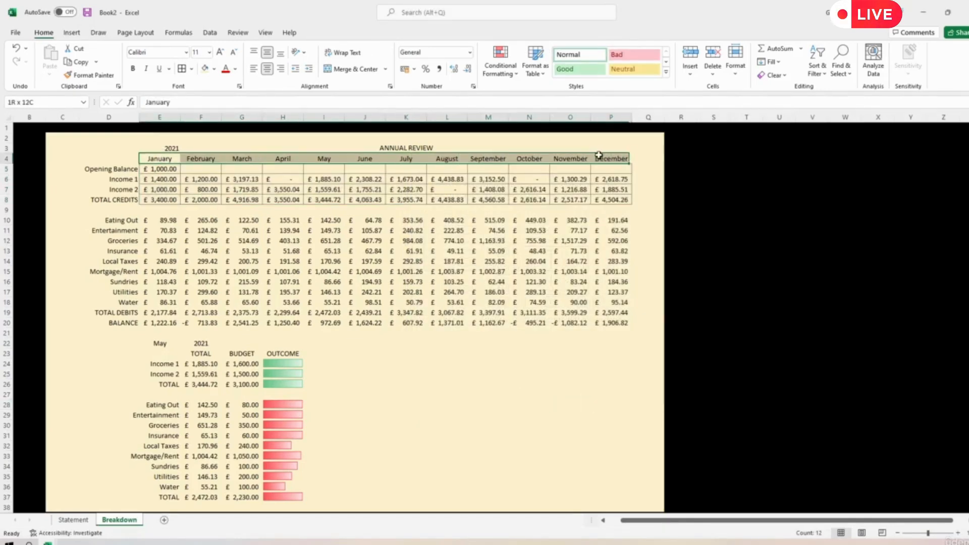
{"action": "left_click", "coordinate": [132, 68]}
{"action": "left_click_drag", "start_coordinate": [120, 169], "coordinate": [630, 201]}
{"action": "key", "text": "ctrl+b"}
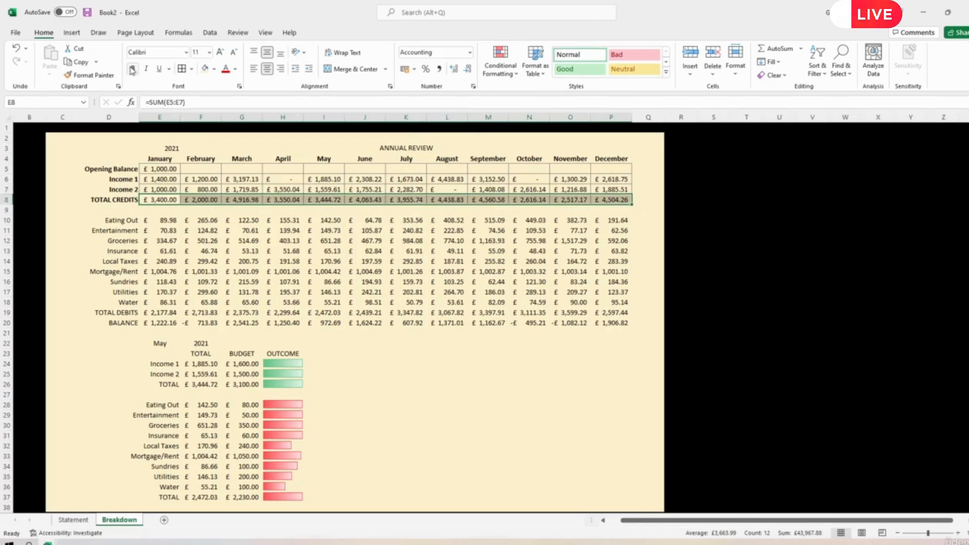
{"action": "left_click", "coordinate": [133, 69]}
Give the TOTAL CREDITS values in E8:P8 a dark grey double-line top border, keeping thin dividers between the months
{"action": "left_click", "coordinate": [192, 69]}
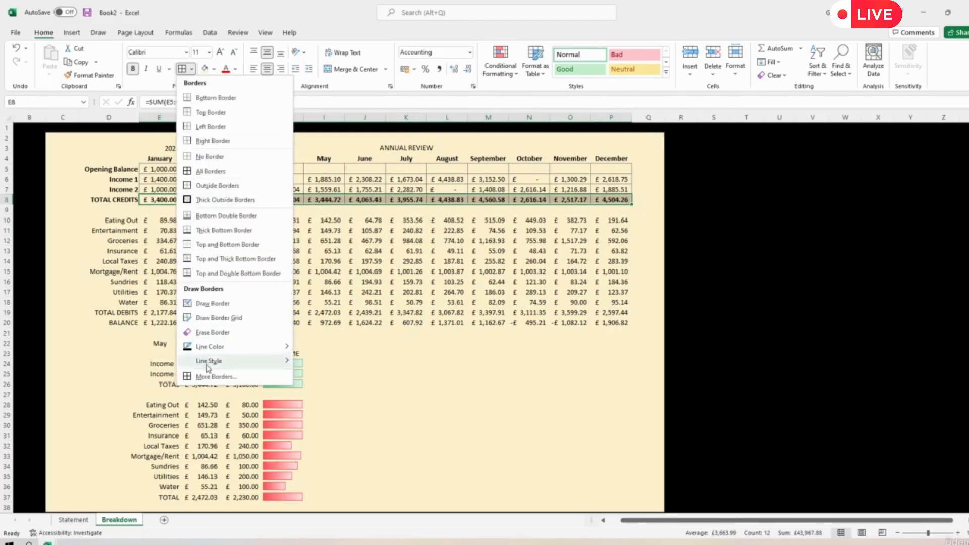
{"action": "left_click", "coordinate": [208, 377]}
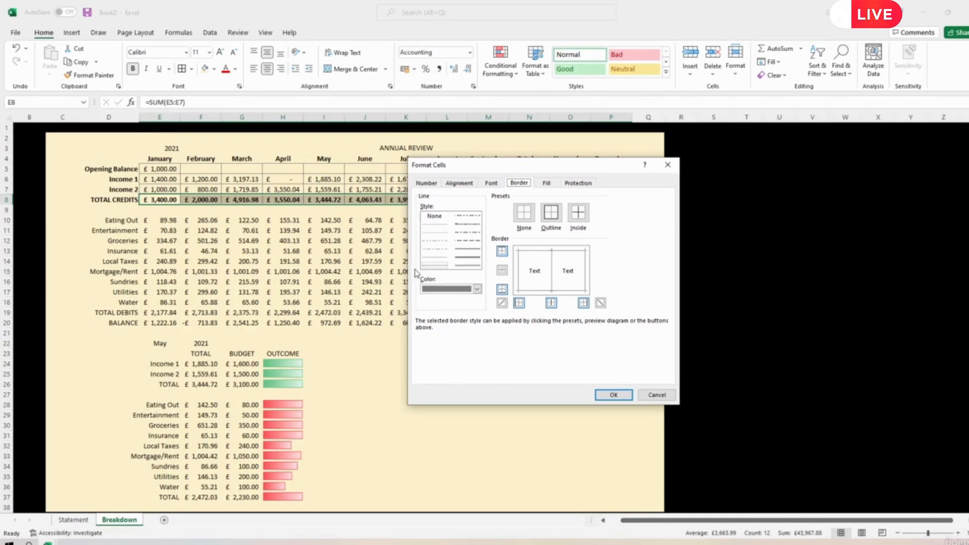
{"action": "left_click", "coordinate": [469, 265]}
{"action": "left_click", "coordinate": [534, 252]}
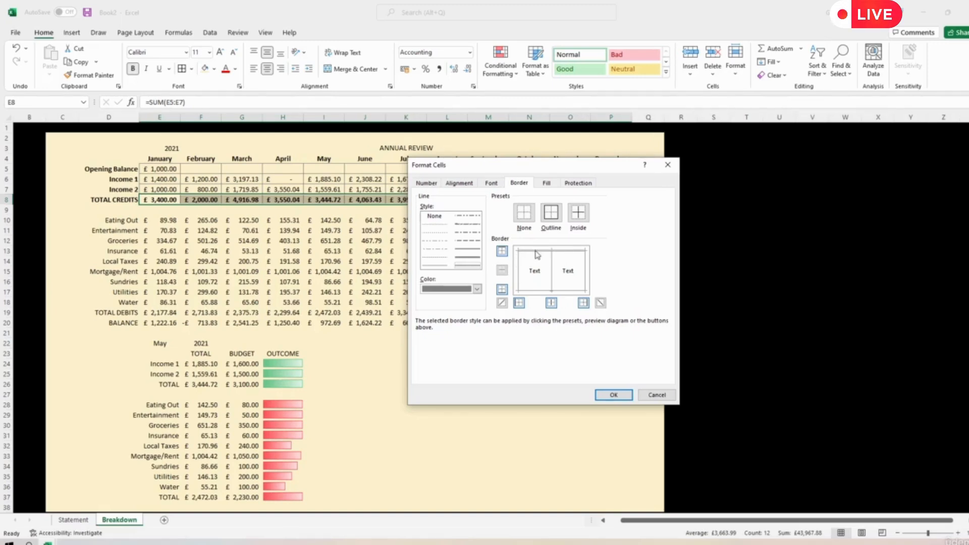
{"action": "left_click", "coordinate": [551, 255]}
{"action": "left_click", "coordinate": [552, 264]}
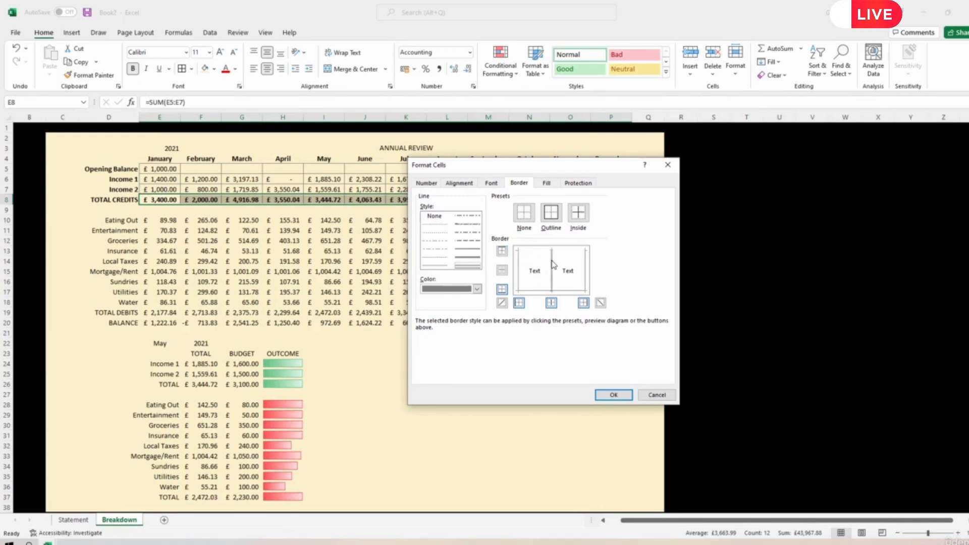
{"action": "left_click", "coordinate": [552, 261]}
{"action": "left_click", "coordinate": [535, 254]}
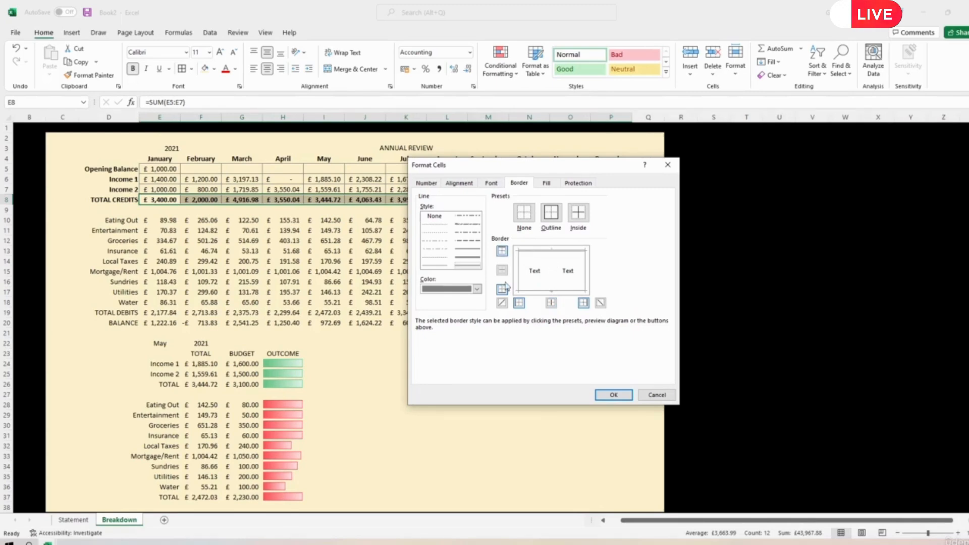
{"action": "left_click", "coordinate": [433, 266]}
{"action": "left_click", "coordinate": [557, 275]}
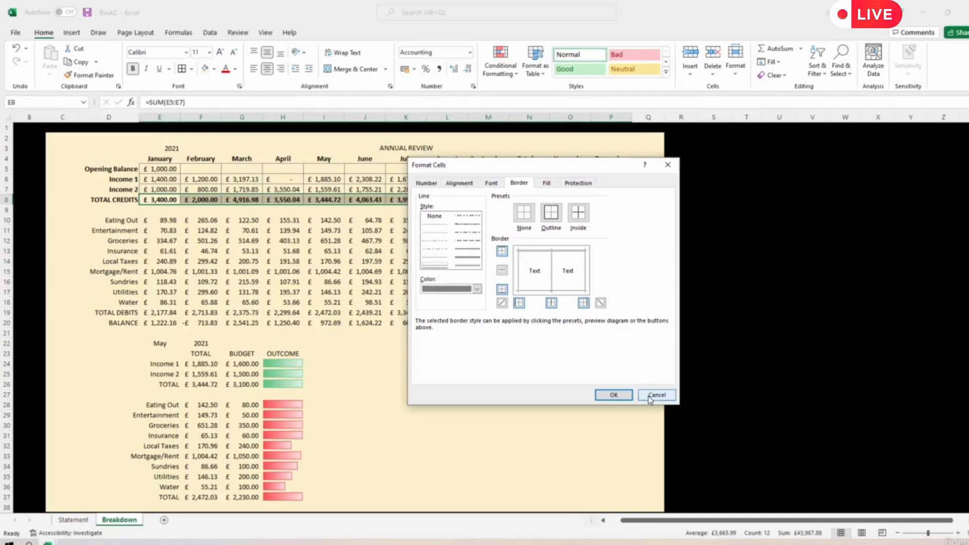
{"action": "left_click", "coordinate": [615, 397]}
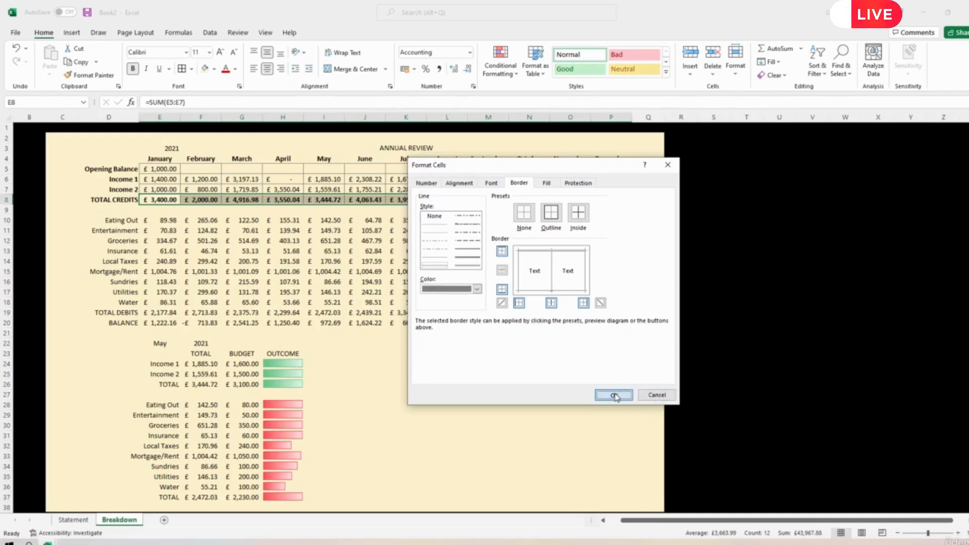
{"action": "left_click", "coordinate": [526, 404]}
Apply all borders to the annual review's debit and balance figures in E10:P20
{"action": "left_click_drag", "start_coordinate": [152, 225], "coordinate": [618, 325]}
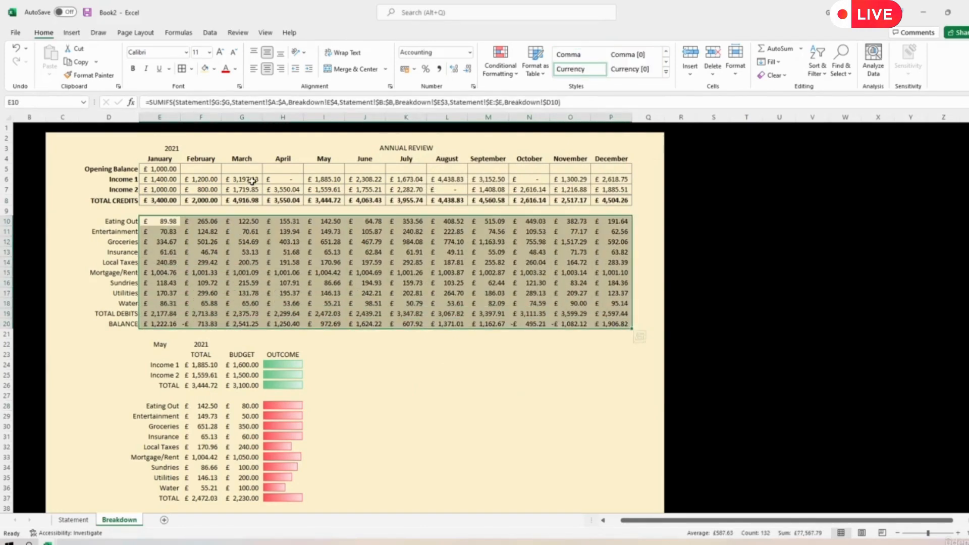
{"action": "left_click", "coordinate": [191, 69]}
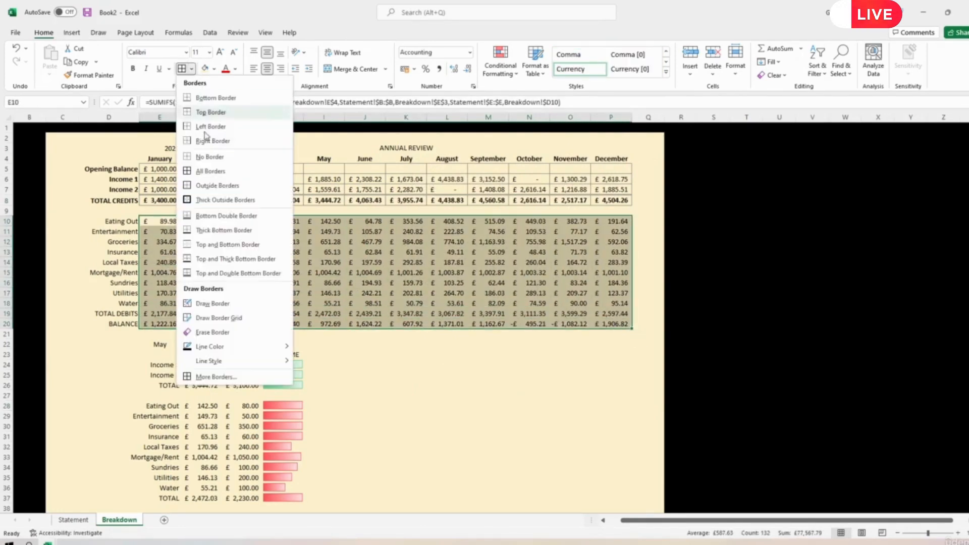
{"action": "left_click", "coordinate": [212, 171]}
{"action": "left_click", "coordinate": [258, 304]}
Add a double-line top border in the automatic color to the BALANCE values in E20:P20
{"action": "left_click_drag", "start_coordinate": [156, 324], "coordinate": [614, 323]}
{"action": "left_click", "coordinate": [192, 69]}
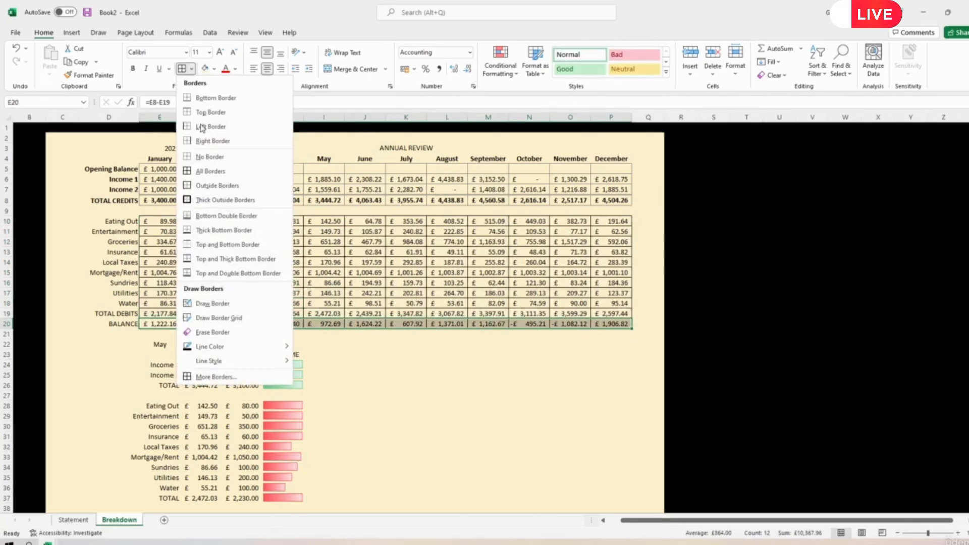
{"action": "left_click", "coordinate": [213, 376]}
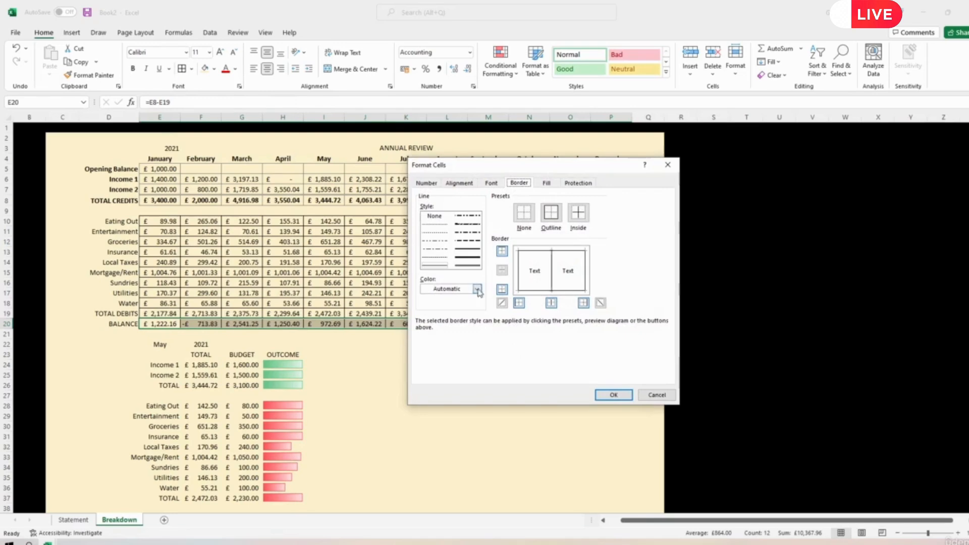
{"action": "left_click", "coordinate": [468, 266]}
{"action": "left_click", "coordinate": [568, 252]}
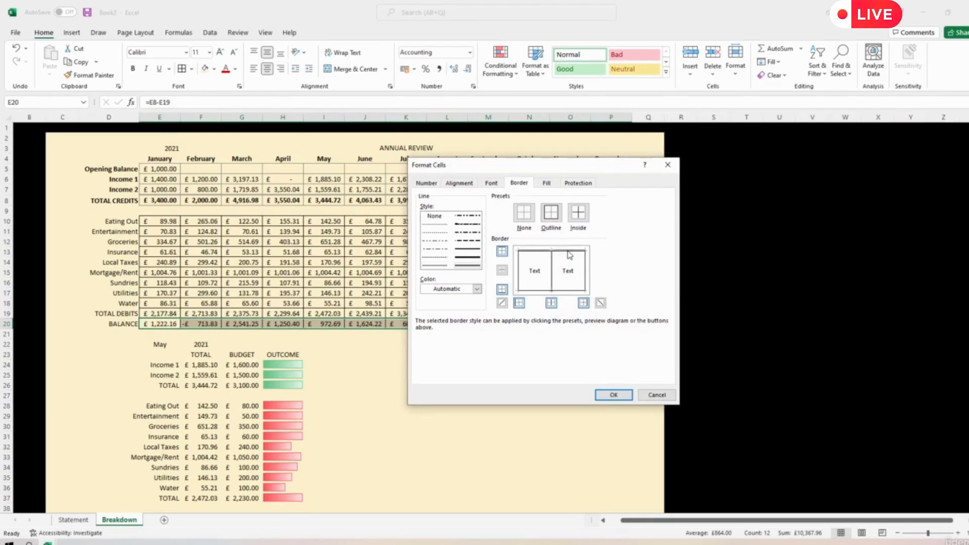
{"action": "left_click", "coordinate": [613, 395]}
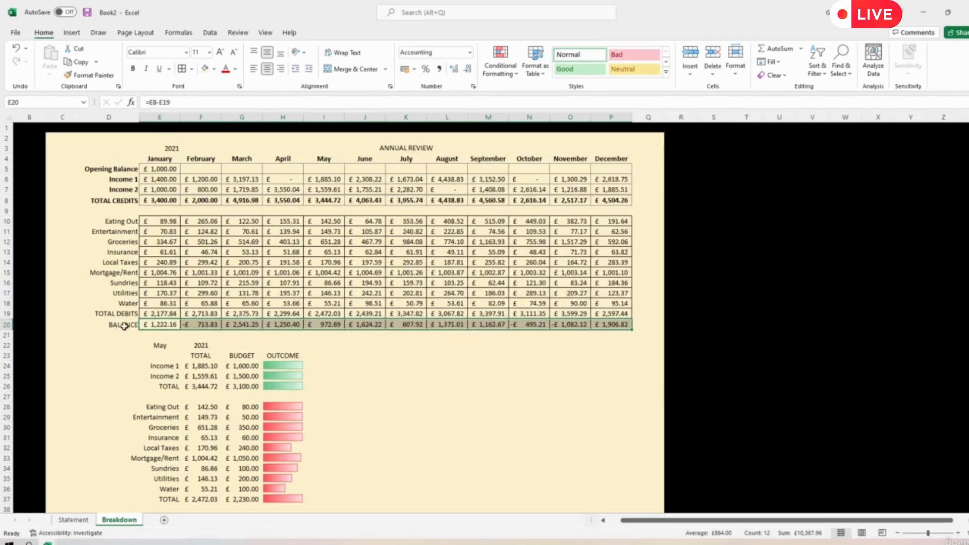
Bold the BALANCE row in D20:P20 and the debit labels in D10:D19
{"action": "left_click_drag", "start_coordinate": [124, 326], "coordinate": [613, 325]}
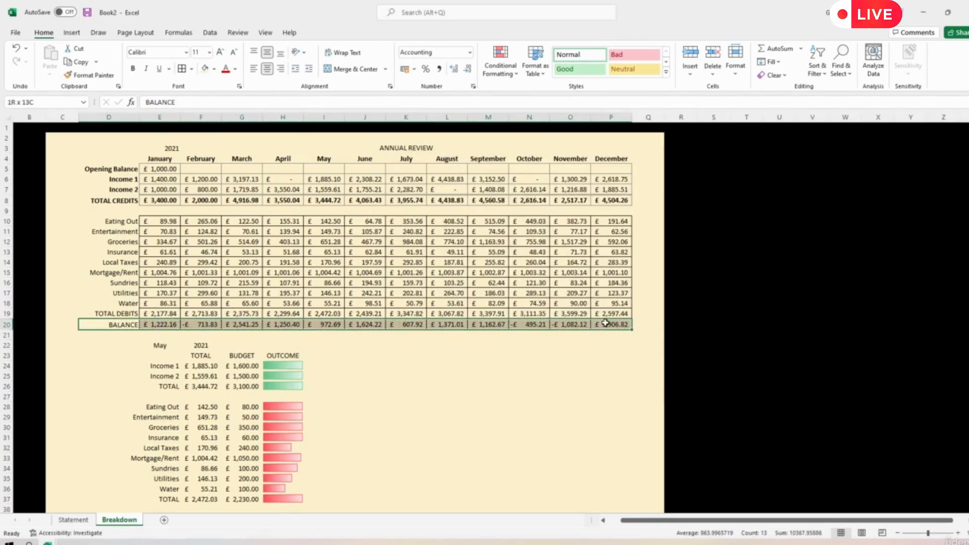
{"action": "left_click_drag", "start_coordinate": [106, 221], "coordinate": [113, 314]}
{"action": "left_click", "coordinate": [133, 68]}
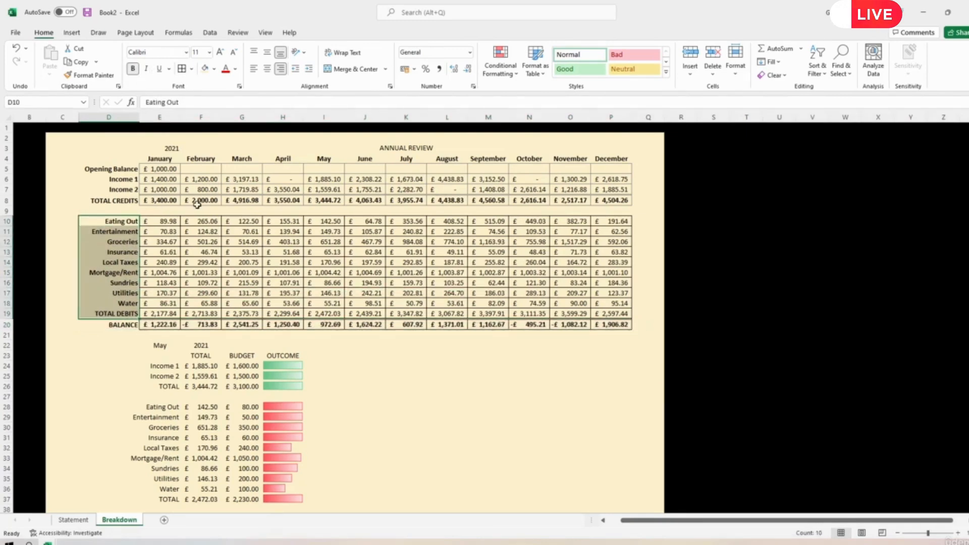
Reduce the height of blank row 9 between the credits and debits to about half
{"action": "left_click", "coordinate": [6, 211]}
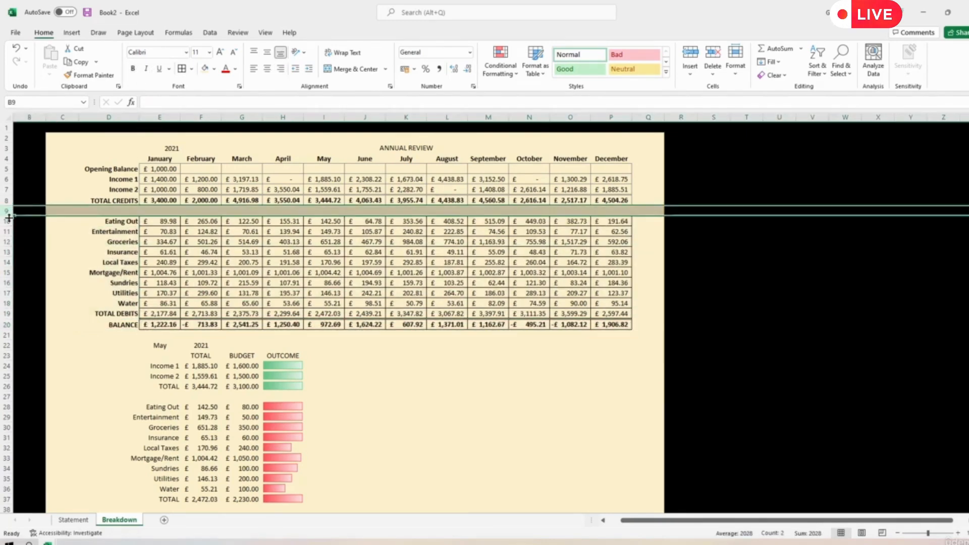
{"action": "left_click_drag", "start_coordinate": [7, 215], "coordinate": [7, 209]}
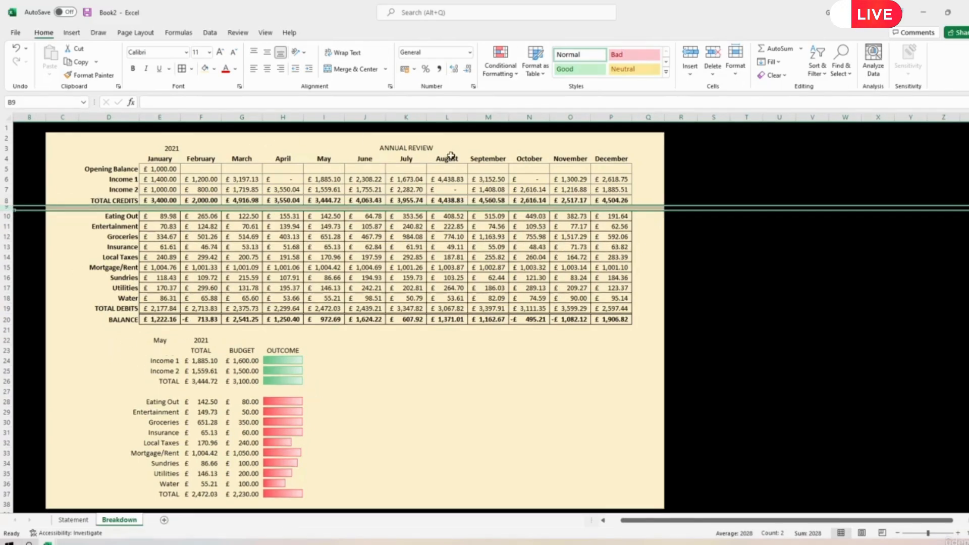
Bold the ANNUAL REVIEW title and increase its font size to 12
{"action": "left_click", "coordinate": [419, 147]}
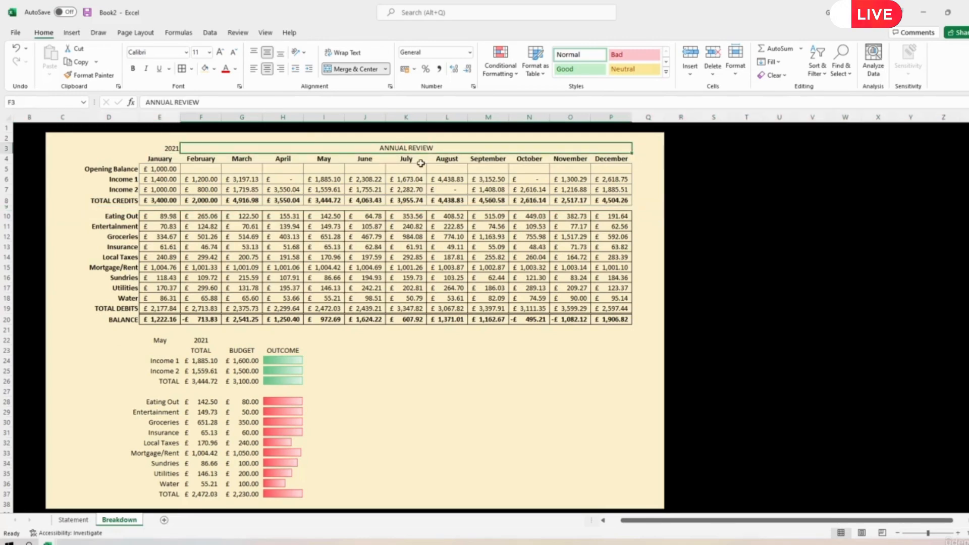
{"action": "left_click", "coordinate": [133, 69]}
{"action": "left_click", "coordinate": [220, 52]}
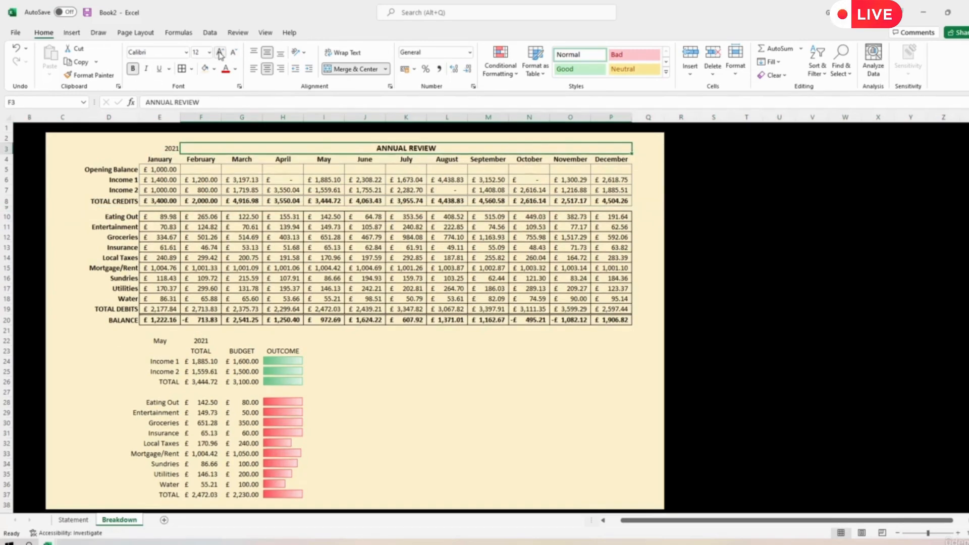
Merge and center the ANNUAL REVIEW title across two rows, covering F2:P3
{"action": "left_click_drag", "start_coordinate": [192, 138], "coordinate": [471, 159]}
{"action": "left_click", "coordinate": [200, 137]}
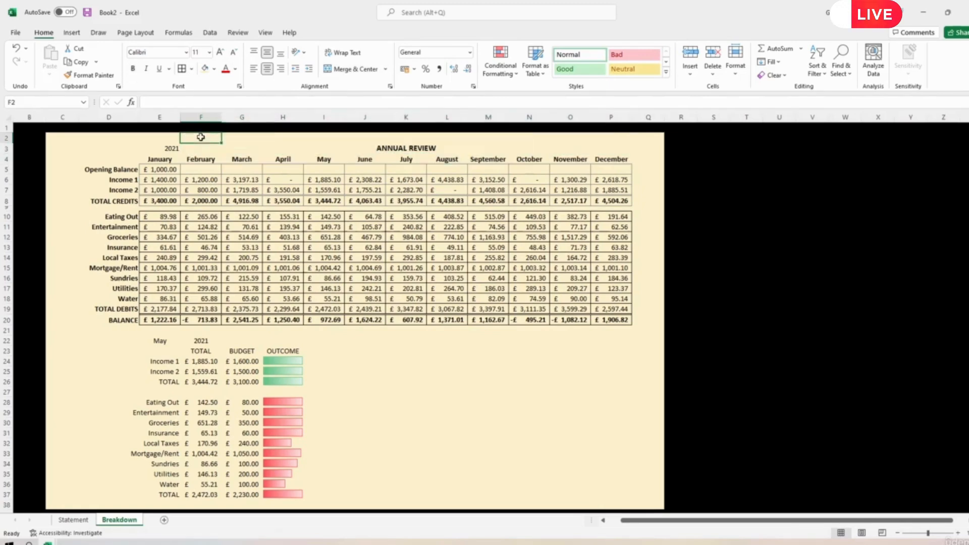
{"action": "left_click", "coordinate": [235, 147]}
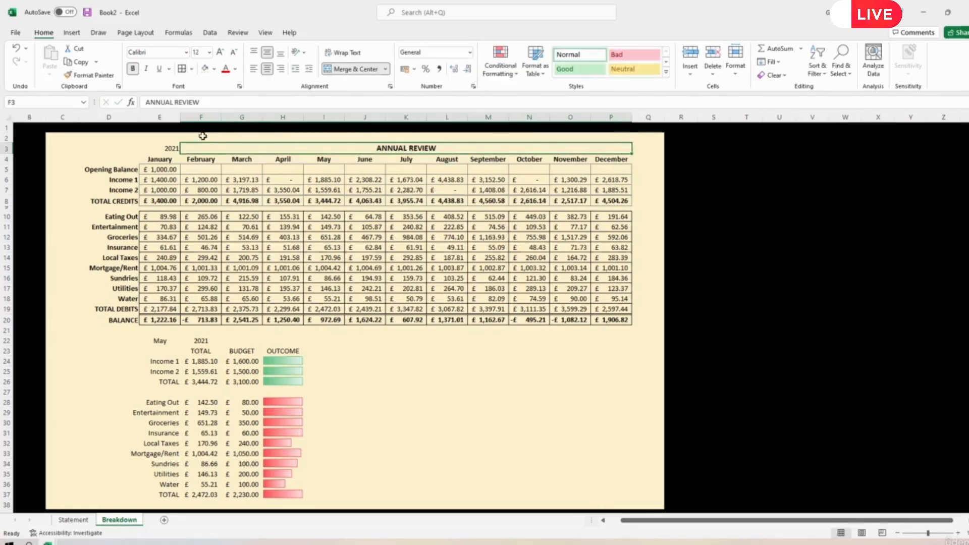
{"action": "left_click", "coordinate": [200, 136]}
{"action": "left_click", "coordinate": [241, 144], "text": "shift"}
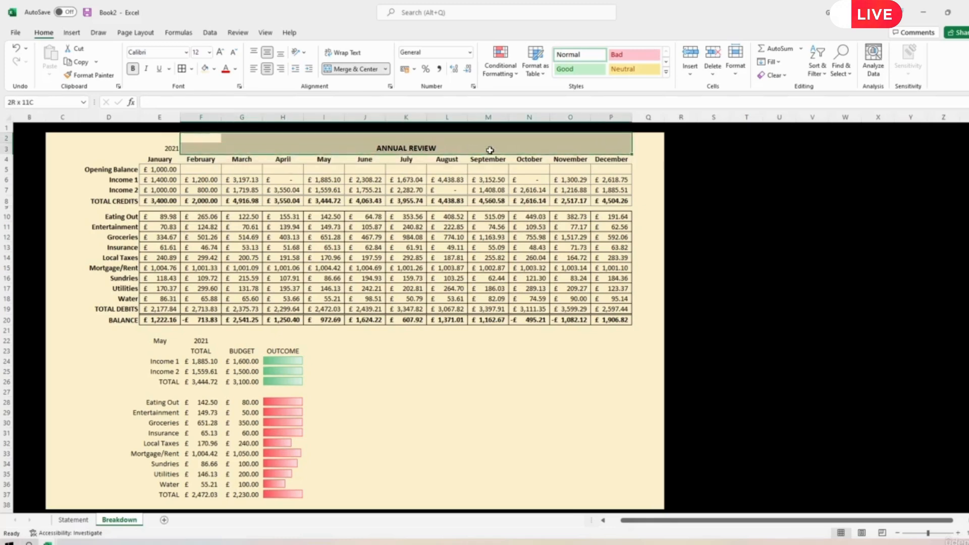
{"action": "left_click", "coordinate": [356, 70]}
{"action": "left_click", "coordinate": [357, 71]}
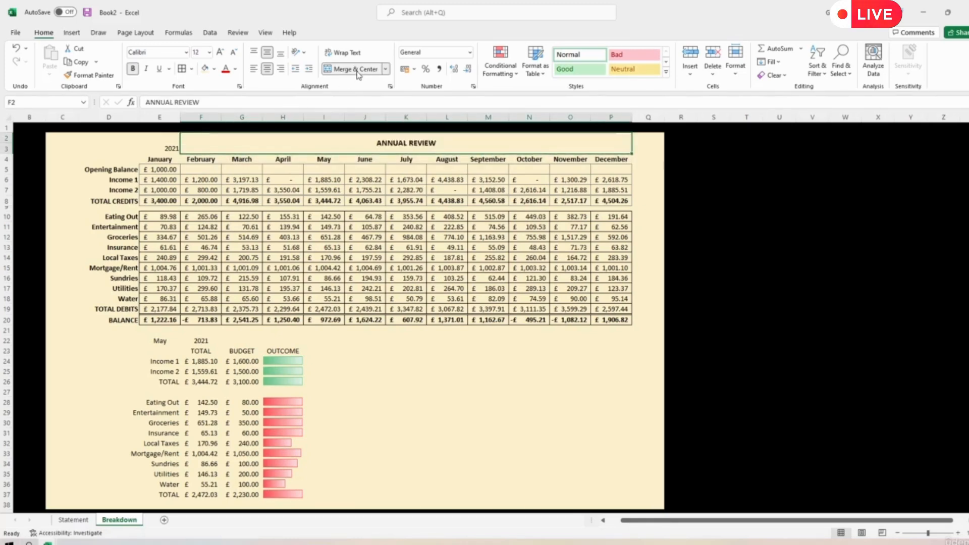
Enlarge the merged ANNUAL REVIEW title to font size 22
{"action": "left_click", "coordinate": [219, 52]}
{"action": "left_click", "coordinate": [220, 52]}
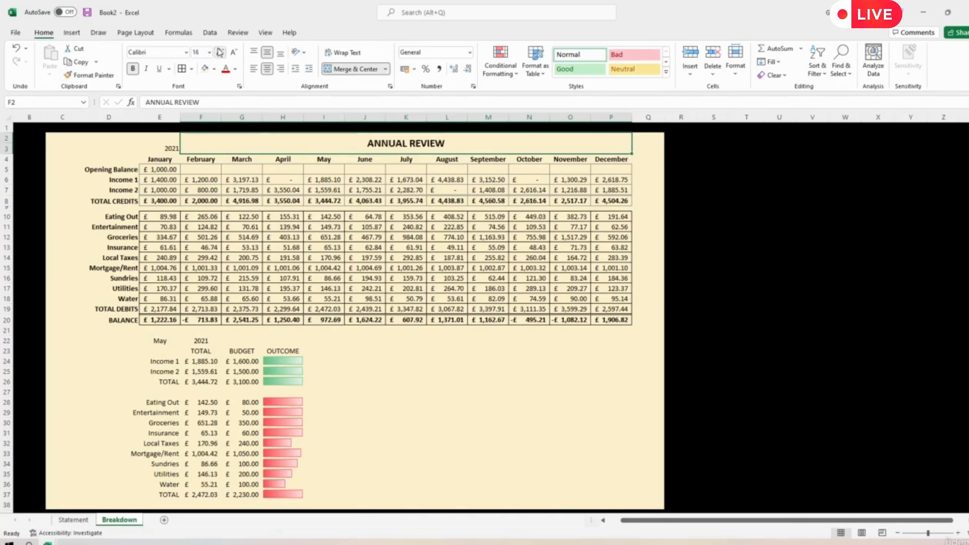
{"action": "left_click", "coordinate": [219, 52]}
{"action": "left_click", "coordinate": [219, 52]}
{"action": "left_click", "coordinate": [220, 52]}
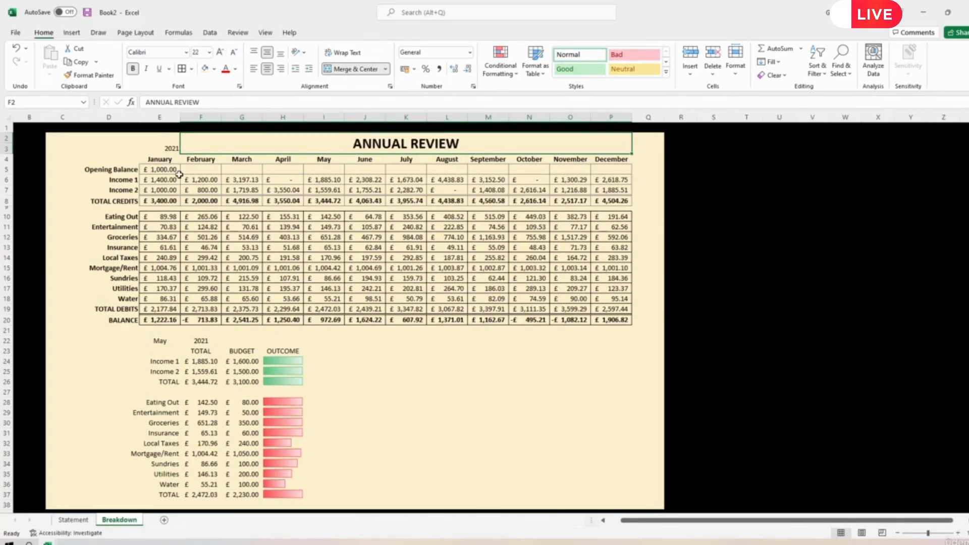
Make the annual review's year in E3 bold at font size 14
{"action": "left_click", "coordinate": [172, 146]}
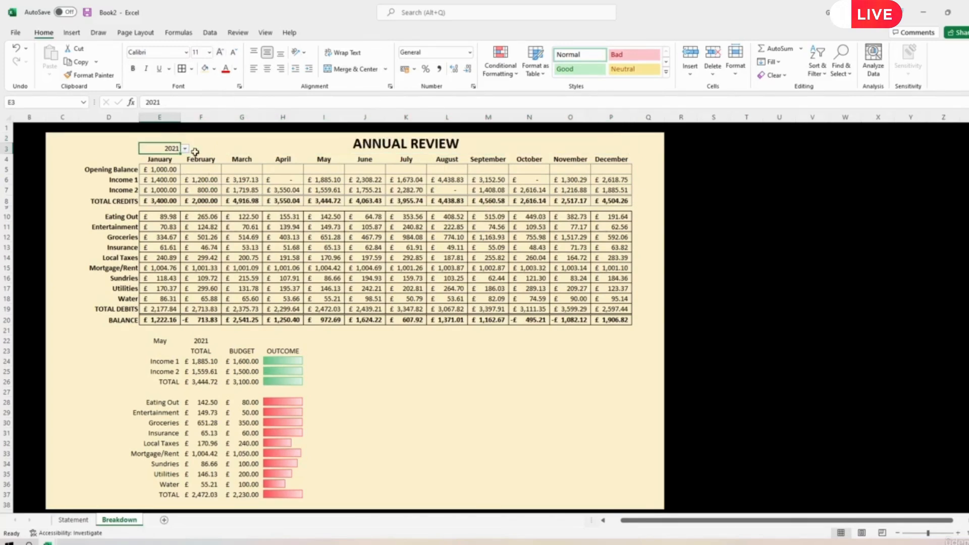
{"action": "left_click", "coordinate": [132, 68]}
{"action": "left_click", "coordinate": [220, 53]}
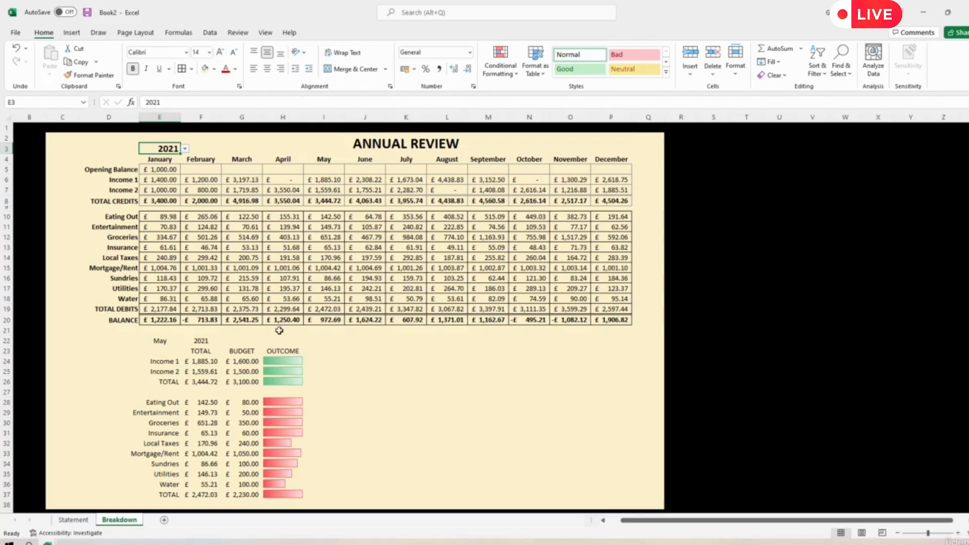
Make the monthly breakdown's month and year in E22:F22 bold at font size 14
{"action": "left_click_drag", "start_coordinate": [159, 341], "coordinate": [201, 340]}
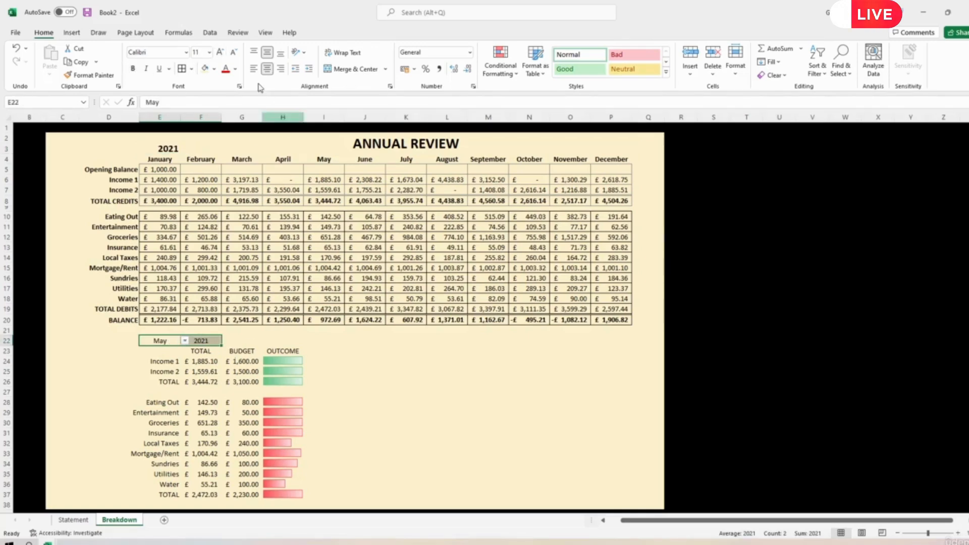
{"action": "left_click", "coordinate": [220, 53]}
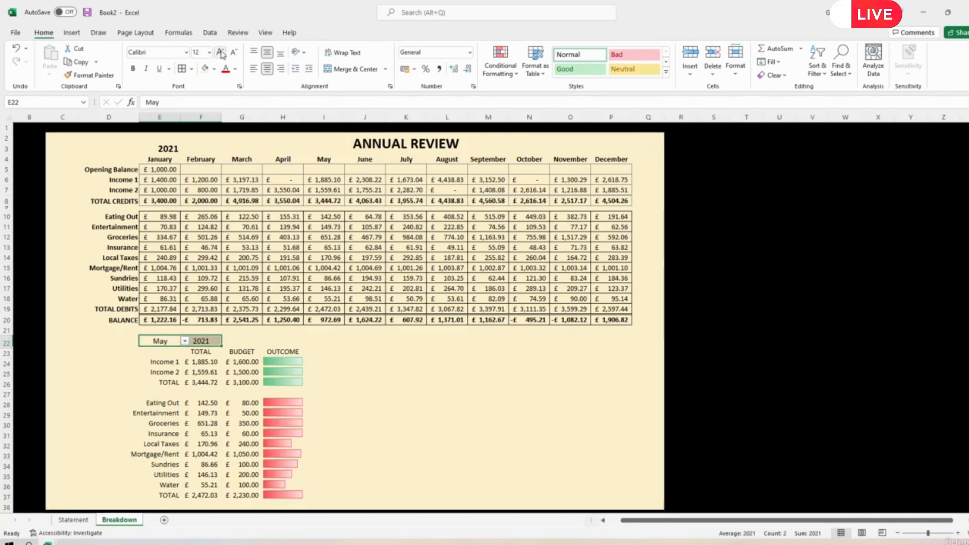
{"action": "left_click", "coordinate": [220, 53]}
{"action": "left_click", "coordinate": [132, 68]}
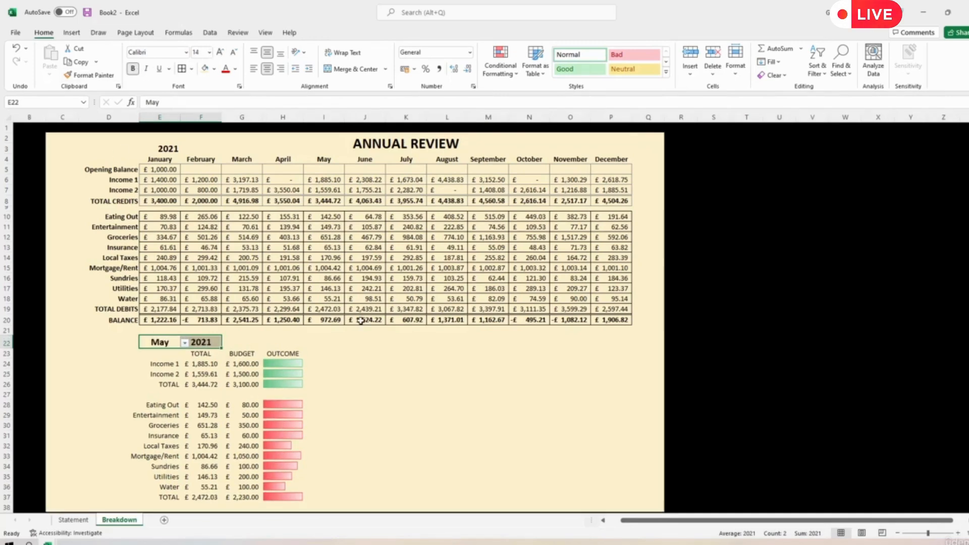
Reduce the height of blank row 21 between the annual review and the monthly breakdown
{"action": "left_click", "coordinate": [7, 331]}
{"action": "left_click_drag", "start_coordinate": [8, 336], "coordinate": [8, 332]}
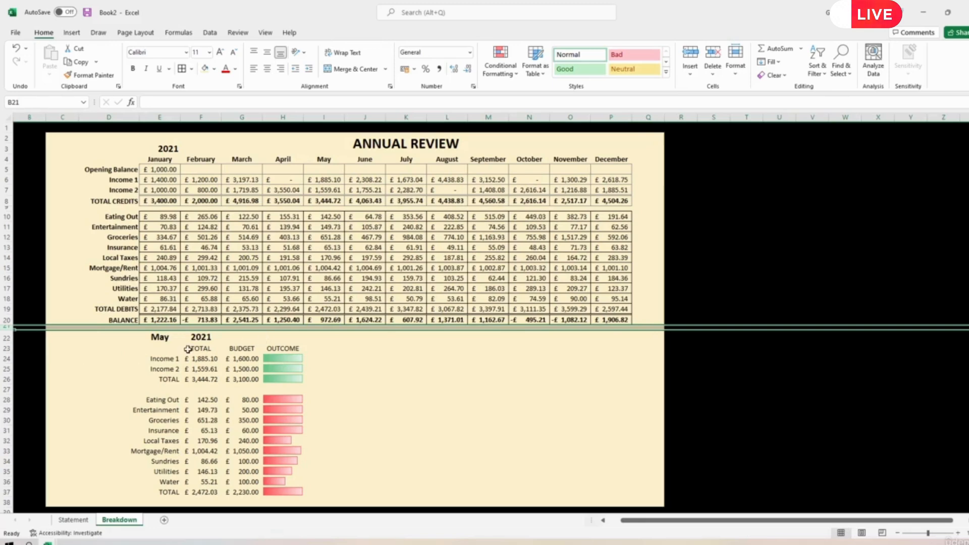
Bold the TOTAL, BUDGET and OUTCOME headings and the row labels in E24:E37 of the monthly breakdown
{"action": "left_click_drag", "start_coordinate": [201, 348], "coordinate": [283, 348]}
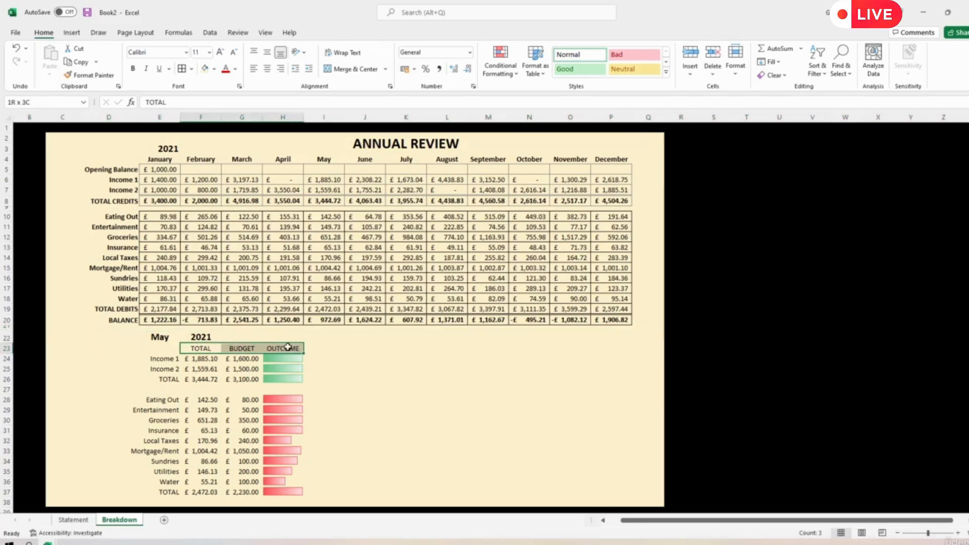
{"action": "left_click", "coordinate": [133, 69]}
{"action": "left_click_drag", "start_coordinate": [169, 491], "coordinate": [171, 359]}
{"action": "left_click", "coordinate": [133, 68]}
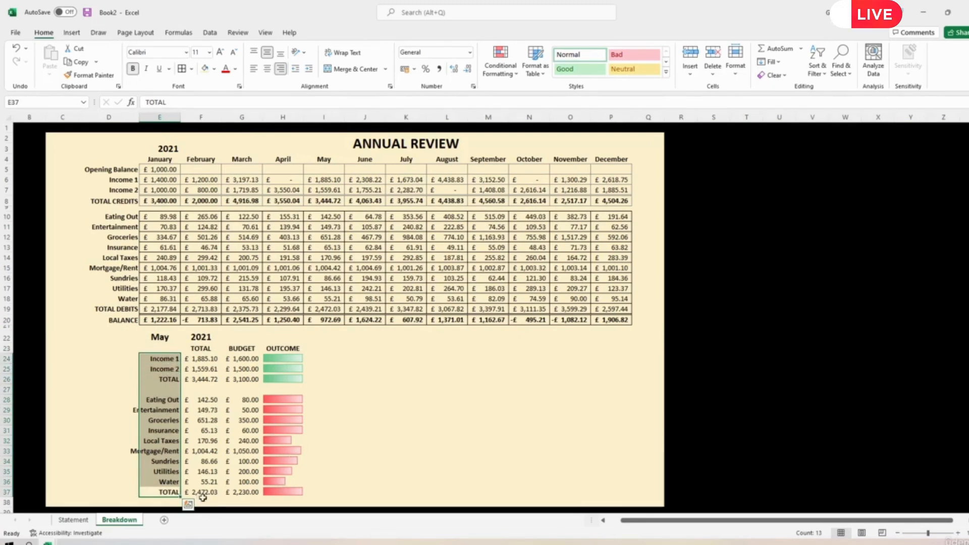
Bold the monthly breakdown's total amounts in F37:G37 and F26:G26
{"action": "left_click_drag", "start_coordinate": [202, 495], "coordinate": [242, 493]}
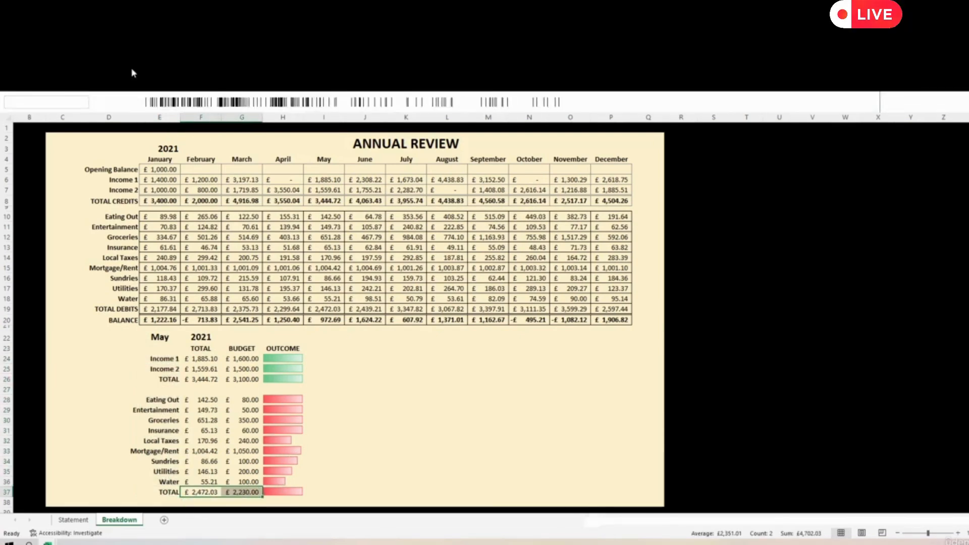
{"action": "left_click_drag", "start_coordinate": [199, 380], "coordinate": [242, 380]}
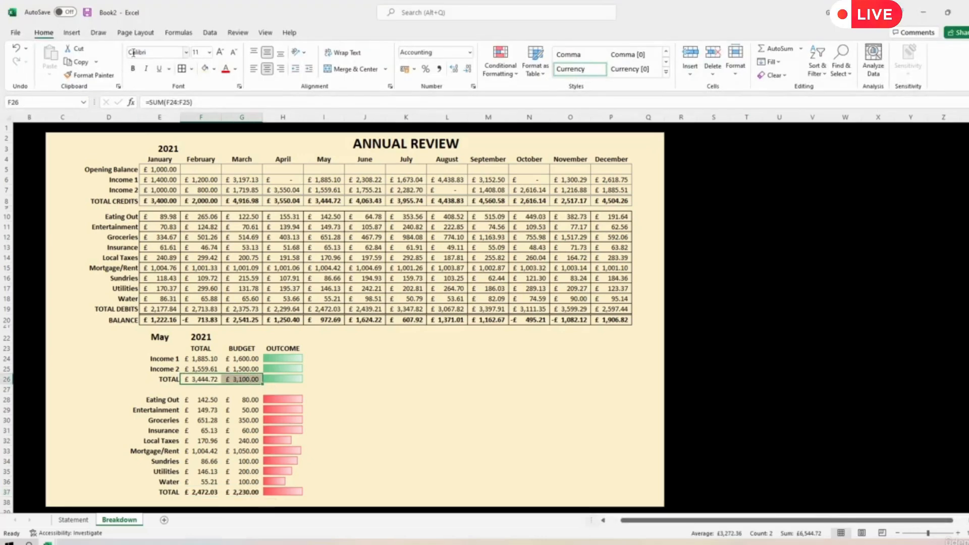
{"action": "left_click", "coordinate": [133, 68]}
{"action": "left_click", "coordinate": [386, 352]}
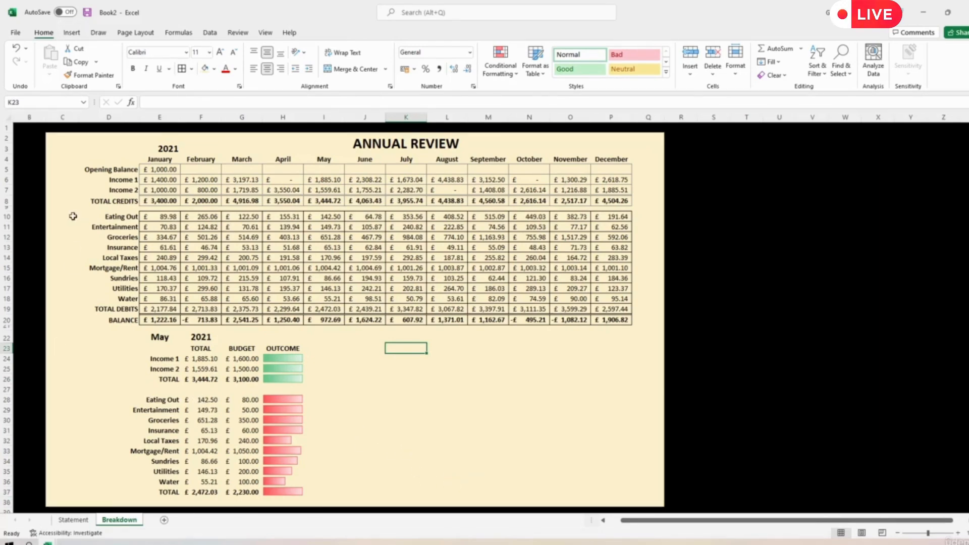
Narrow blank column C beside the annual review's row labels
{"action": "left_click", "coordinate": [68, 117]}
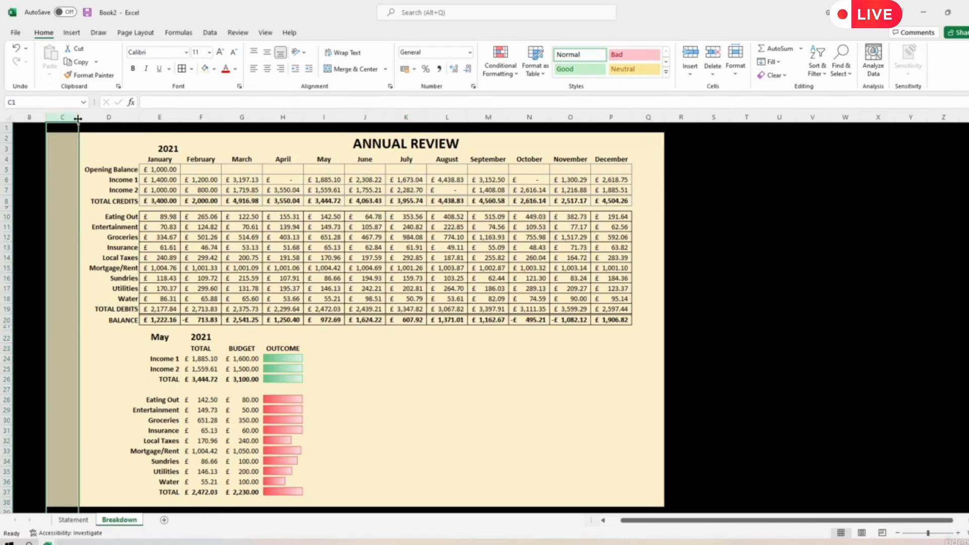
{"action": "left_click_drag", "start_coordinate": [77, 118], "coordinate": [49, 118]}
Insert a new row above the annual review and fill C2:Q2 with the panel's cream colour
{"action": "right_click", "coordinate": [5, 128]}
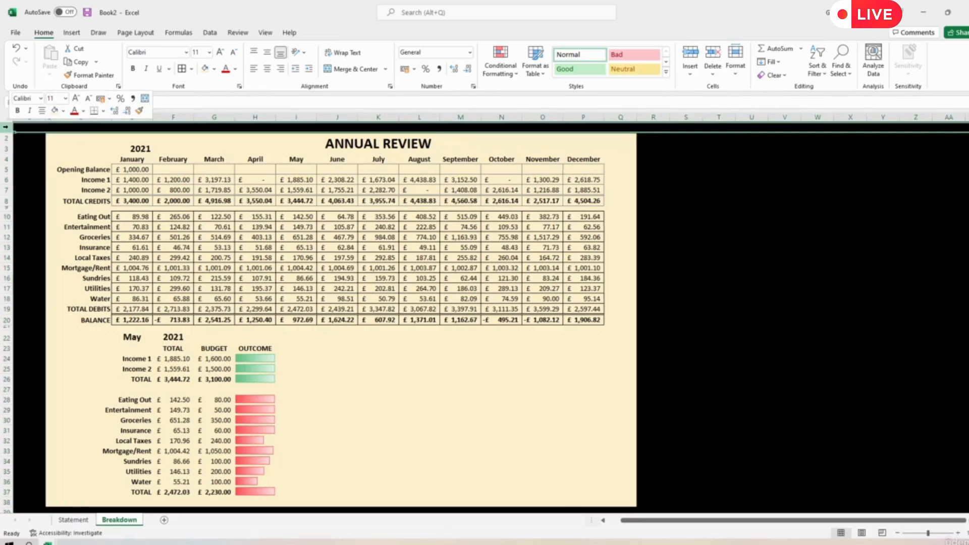
{"action": "left_click", "coordinate": [41, 212]}
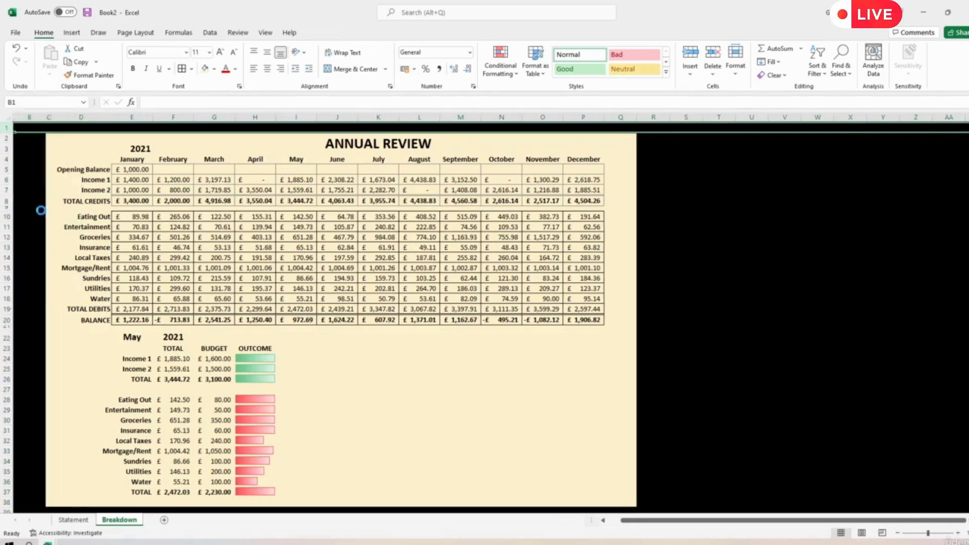
{"action": "left_click_drag", "start_coordinate": [49, 138], "coordinate": [627, 138]}
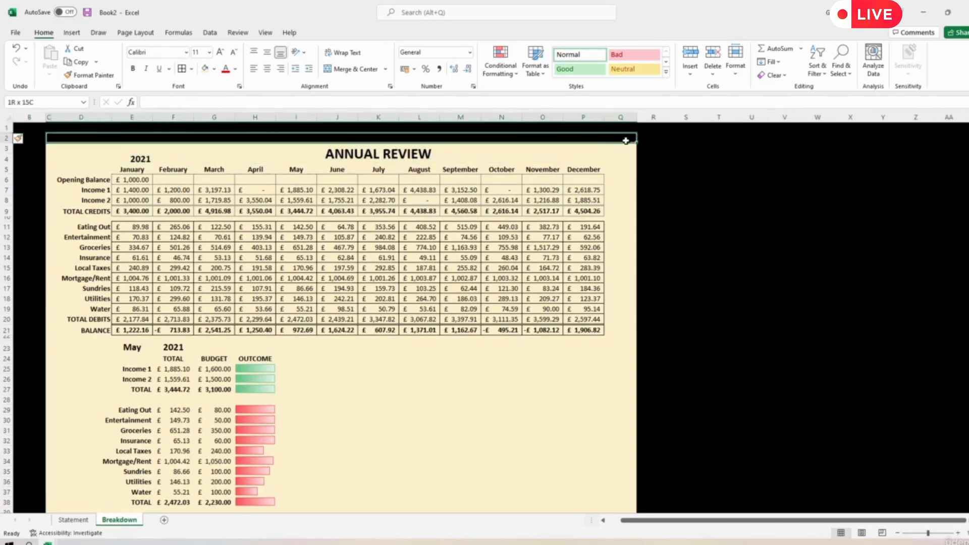
{"action": "left_click", "coordinate": [204, 68]}
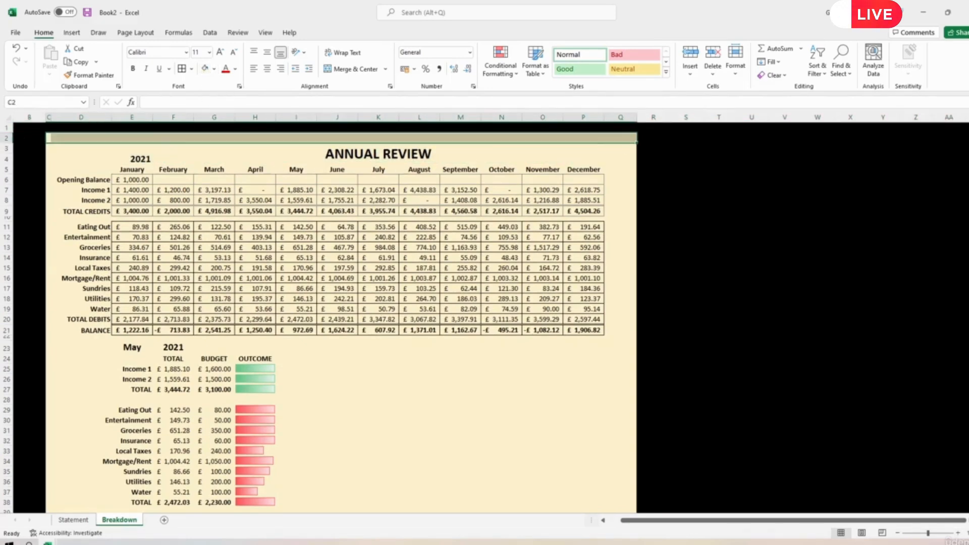
Reduce the height of row 2 and apply outside borders around the whole cream panel from C2 to Q39
{"action": "left_click", "coordinate": [6, 138]}
{"action": "left_click_drag", "start_coordinate": [6, 144], "coordinate": [624, 506]}
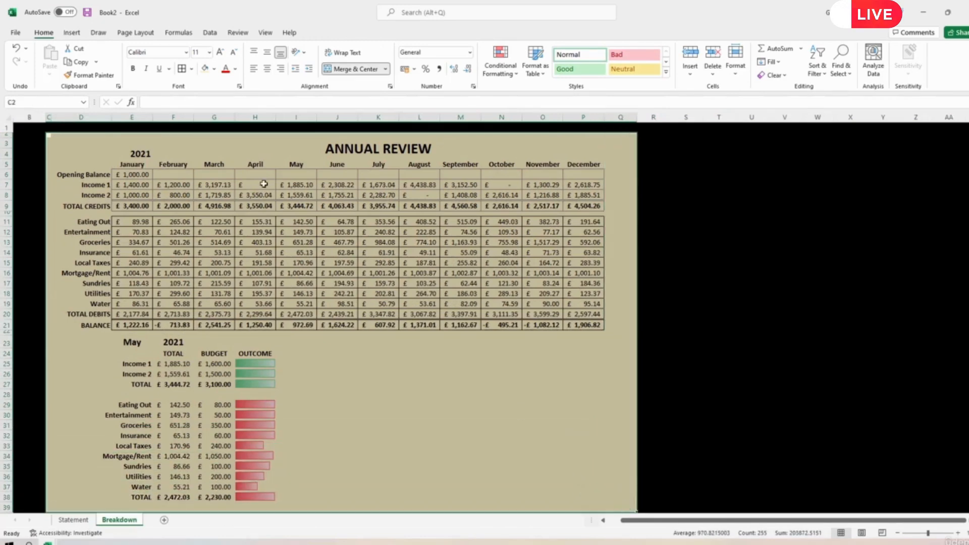
{"action": "left_click", "coordinate": [191, 69]}
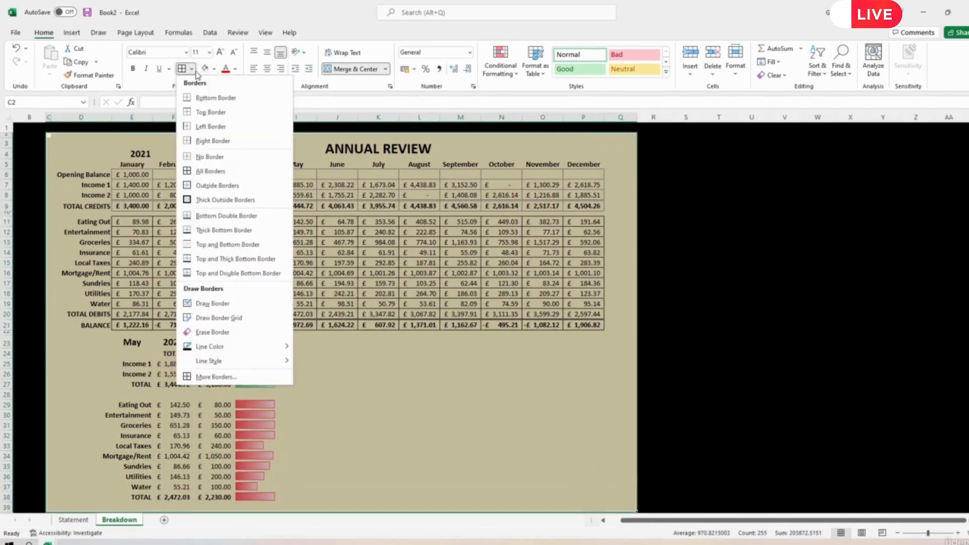
{"action": "left_click", "coordinate": [210, 185]}
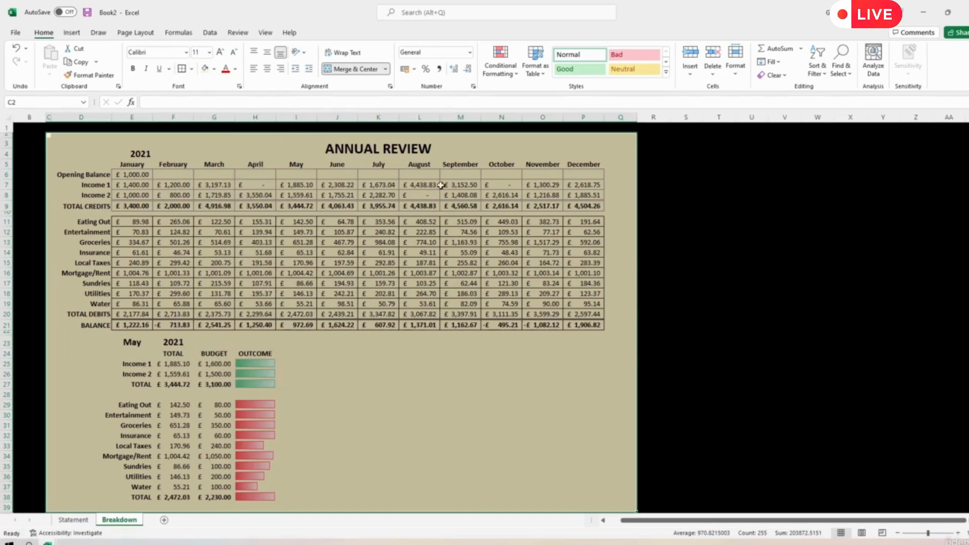
{"action": "left_click", "coordinate": [644, 141]}
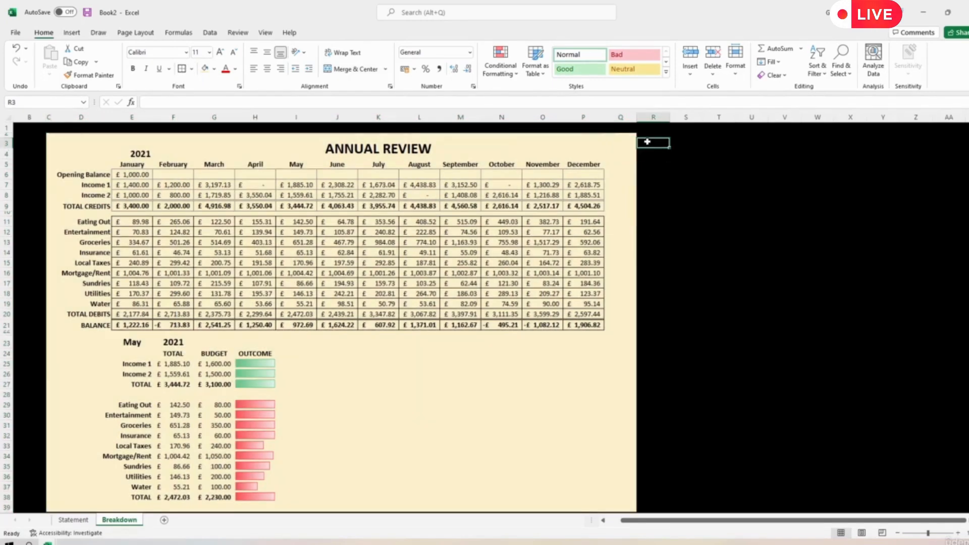
Try a near-black fill in R3:R40 as a shadow beside the cream panel
{"action": "left_click_drag", "start_coordinate": [647, 150], "coordinate": [645, 490]}
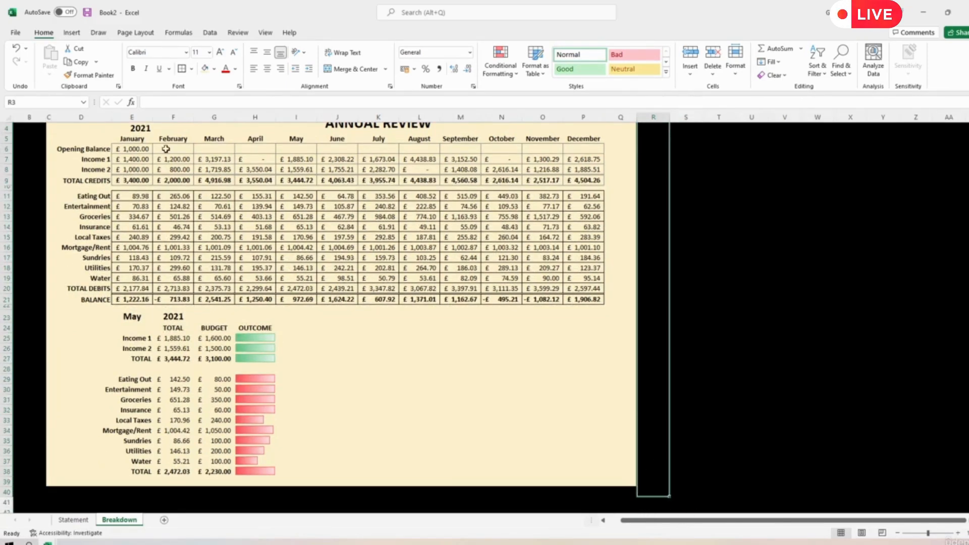
{"action": "left_click", "coordinate": [214, 69]}
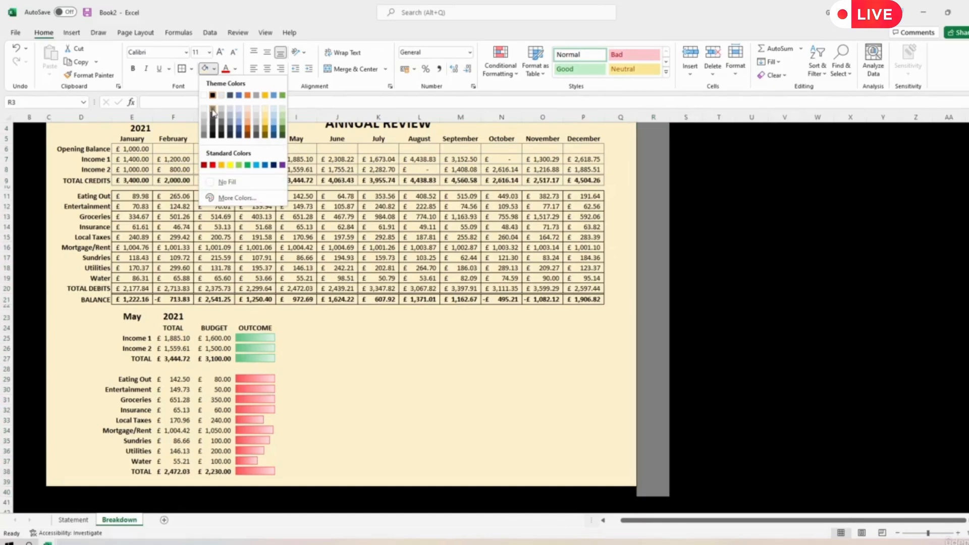
{"action": "left_click", "coordinate": [213, 135]}
{"action": "scroll", "coordinate": [664, 268], "scroll_direction": "up", "scroll_amount": 1}
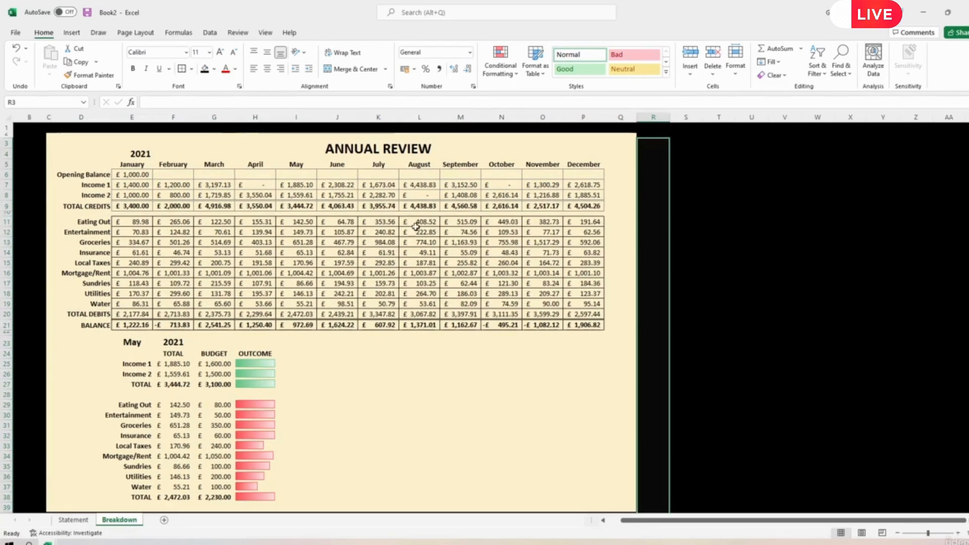
Narrow column R to a thin strip and fill R3:R40 with Black, Text 1, Lighter 25%
{"action": "left_click", "coordinate": [667, 120]}
{"action": "left_click_drag", "start_coordinate": [669, 118], "coordinate": [639, 492]}
{"action": "left_click", "coordinate": [640, 144]}
{"action": "left_click", "coordinate": [214, 68]}
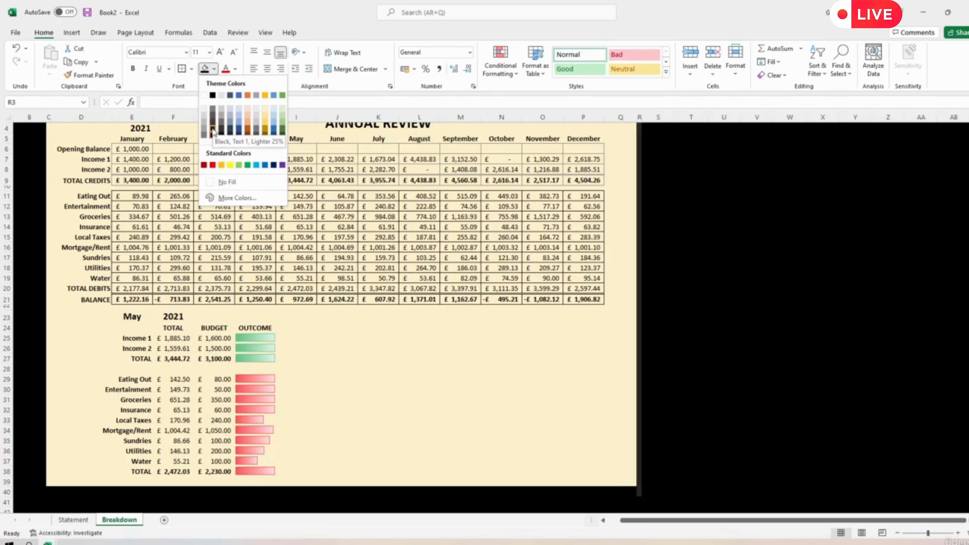
{"action": "left_click", "coordinate": [212, 131]}
{"action": "scroll", "coordinate": [546, 349], "scroll_direction": "up", "scroll_amount": 1}
Fill D40:Q40 below the panel with the same dark shadow shade and reduce row 40's height to about 7.5
{"action": "scroll", "coordinate": [654, 377], "scroll_direction": "down", "scroll_amount": 4}
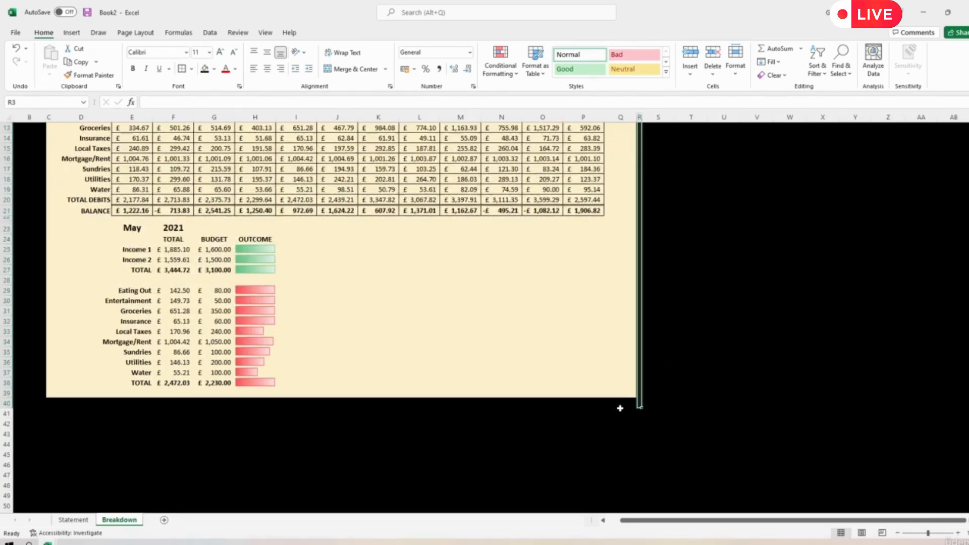
{"action": "left_click_drag", "start_coordinate": [631, 402], "coordinate": [56, 402]}
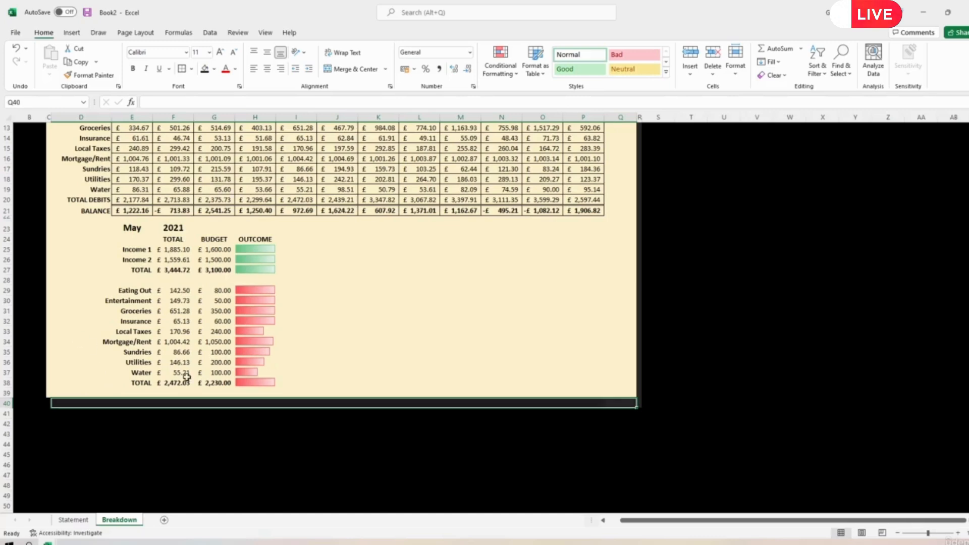
{"action": "left_click", "coordinate": [7, 403]}
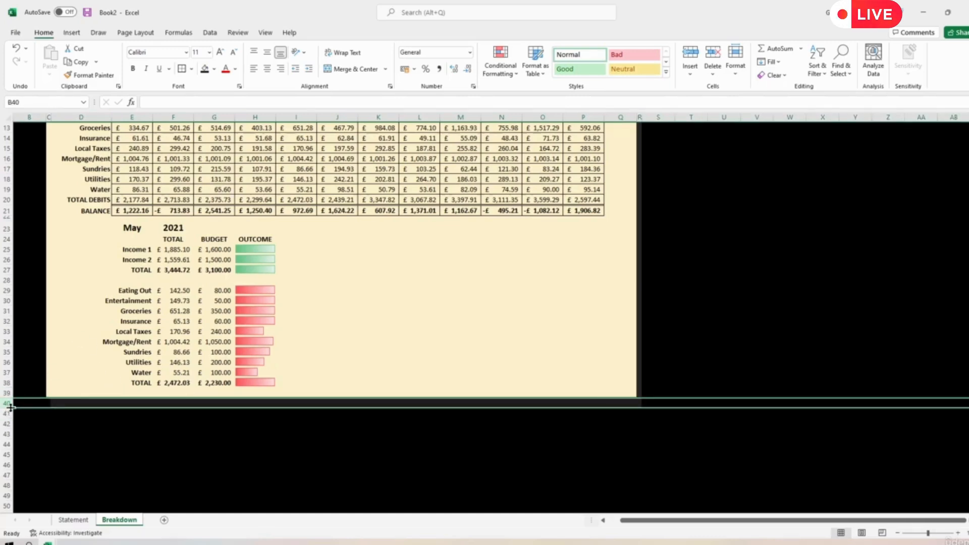
{"action": "left_click_drag", "start_coordinate": [10, 408], "coordinate": [8, 403]}
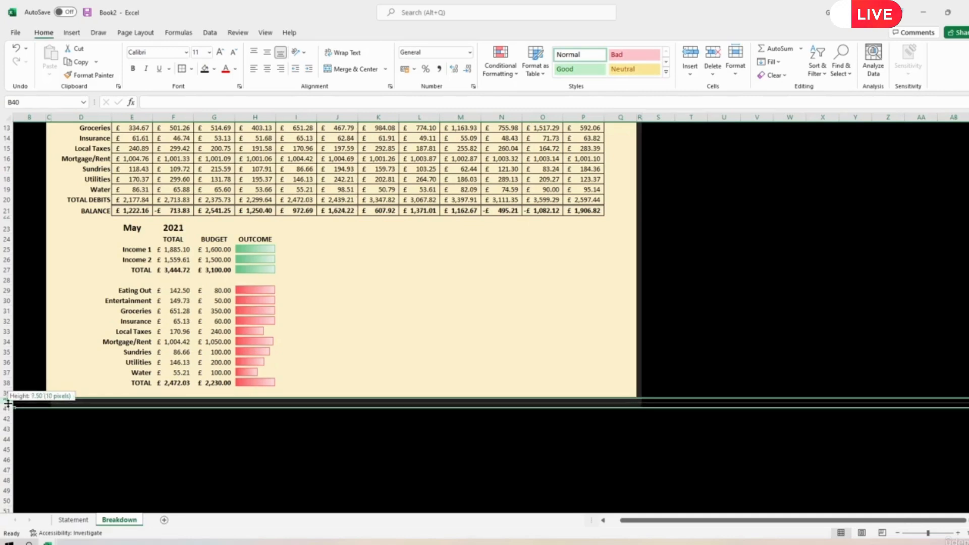
{"action": "left_click", "coordinate": [280, 437]}
Reduce the height of blank row 1 above the panel
{"action": "scroll", "coordinate": [365, 436], "scroll_direction": "up", "scroll_amount": 4}
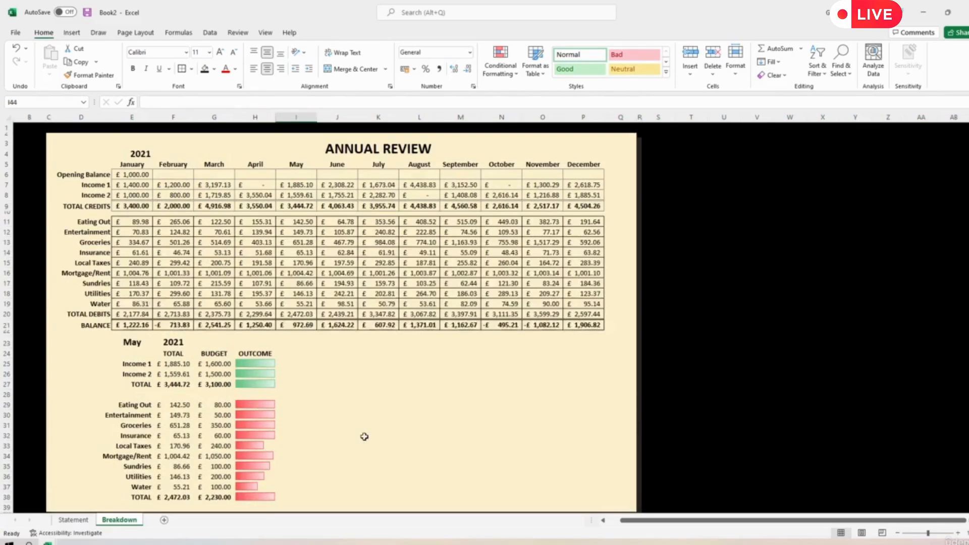
{"action": "left_click", "coordinate": [4, 128]}
{"action": "left_click_drag", "start_coordinate": [8, 130], "coordinate": [8, 125]}
{"action": "left_click", "coordinate": [779, 345]}
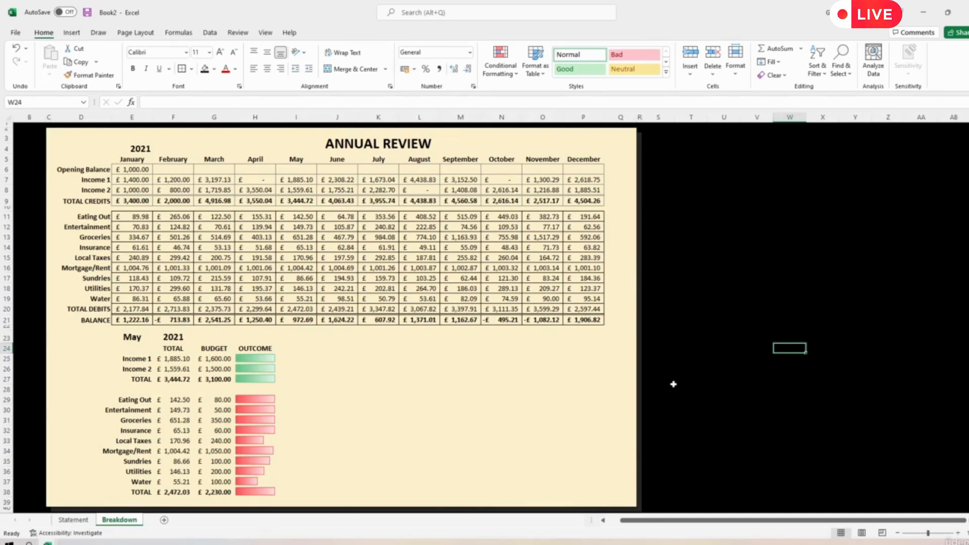
{"action": "left_click", "coordinate": [876, 354]}
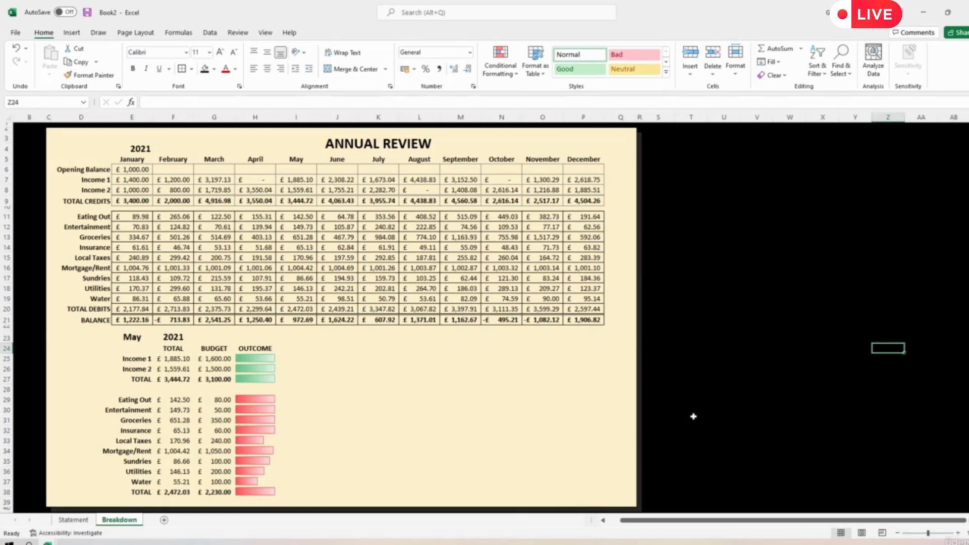
Test the annual review's year selector in E4 by choosing 2022 and switching back to 2021
{"action": "left_click", "coordinate": [174, 338]}
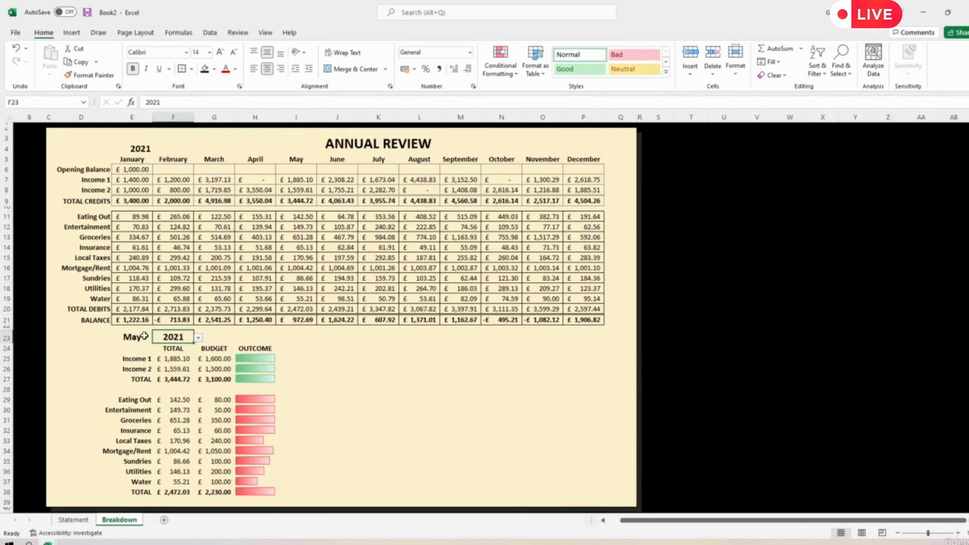
{"action": "left_click", "coordinate": [142, 335]}
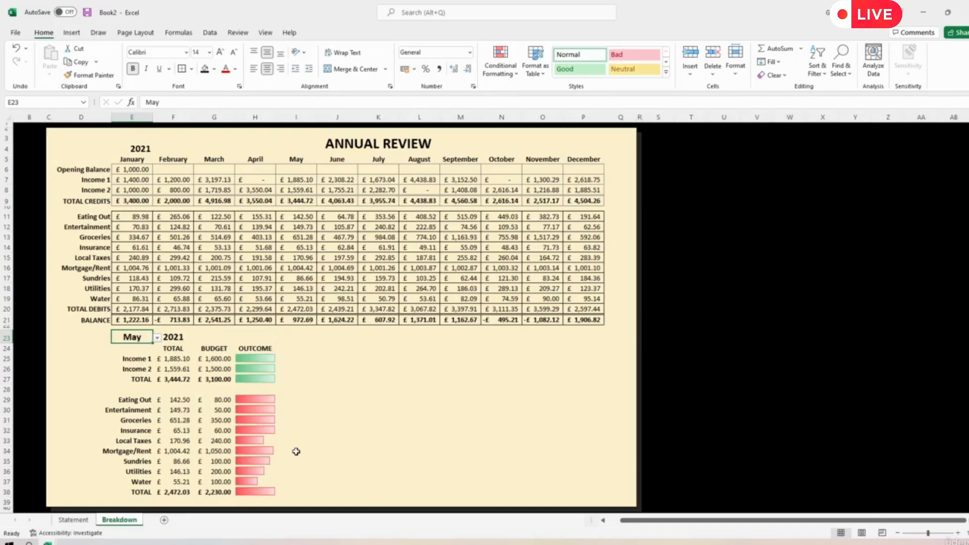
{"action": "left_click", "coordinate": [145, 147]}
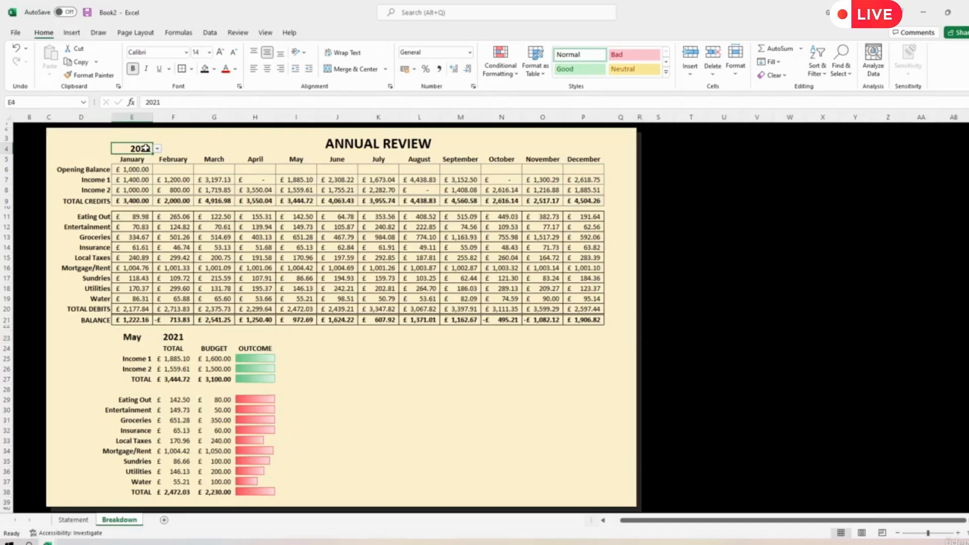
{"action": "left_click", "coordinate": [157, 149]}
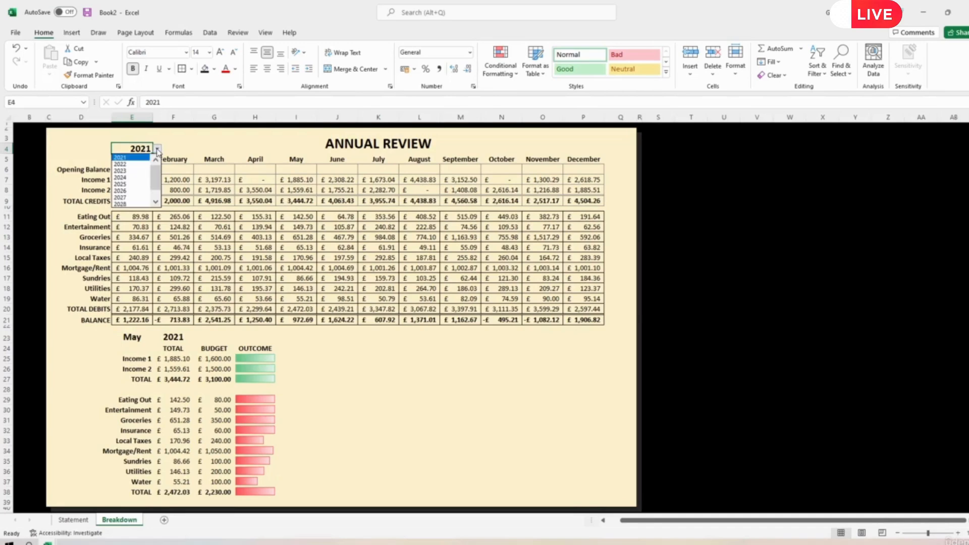
{"action": "left_click", "coordinate": [124, 165]}
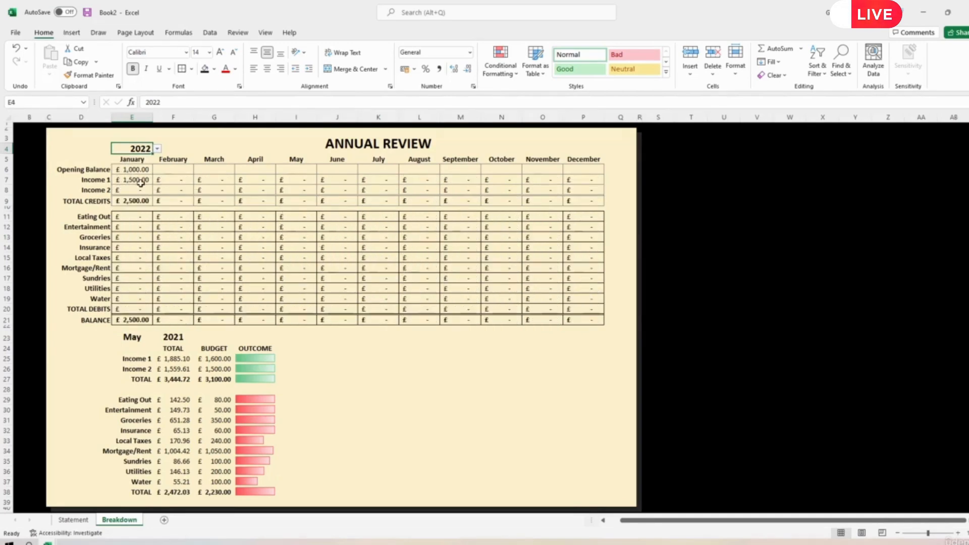
{"action": "left_click", "coordinate": [159, 148]}
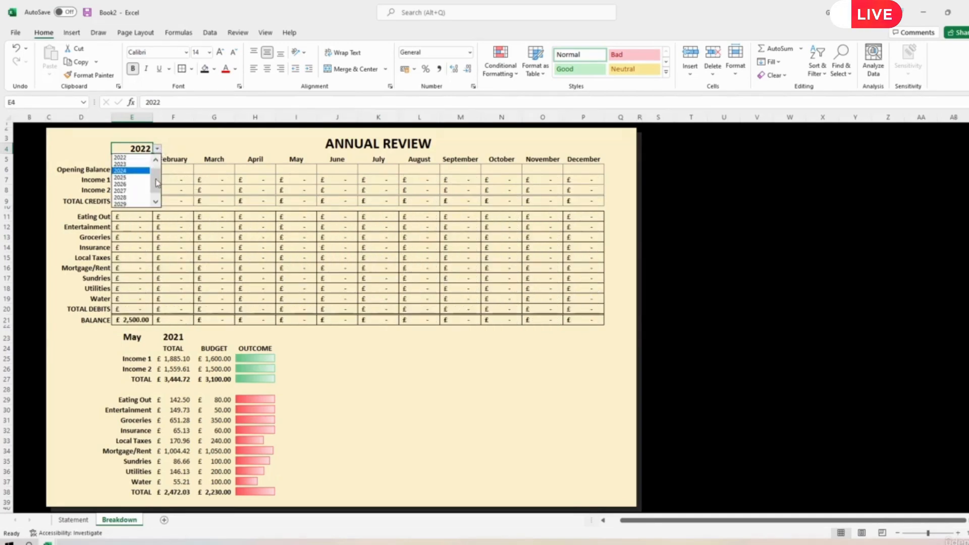
{"action": "left_click", "coordinate": [119, 158]}
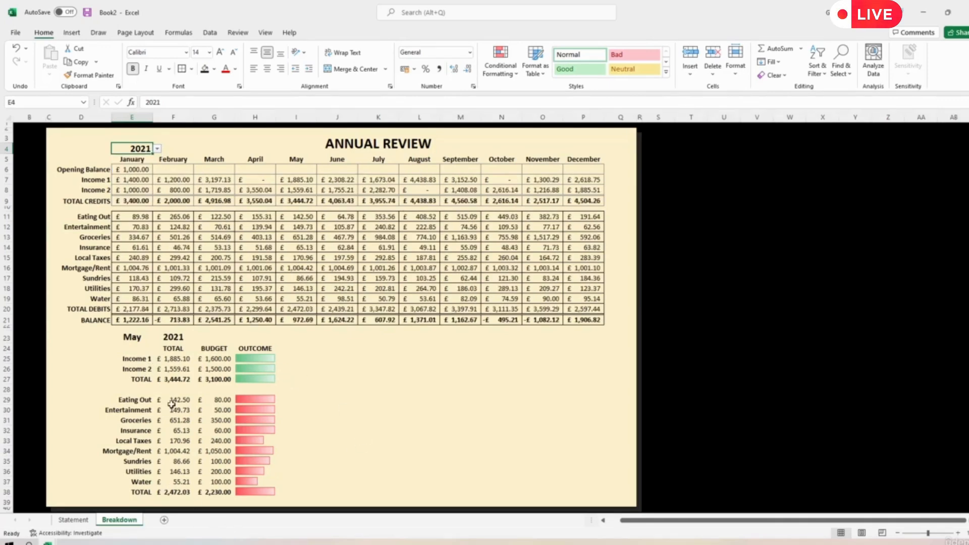
Set the monthly breakdown's year in F23 to 2022
{"action": "left_click", "coordinate": [136, 337]}
{"action": "left_click", "coordinate": [176, 337]}
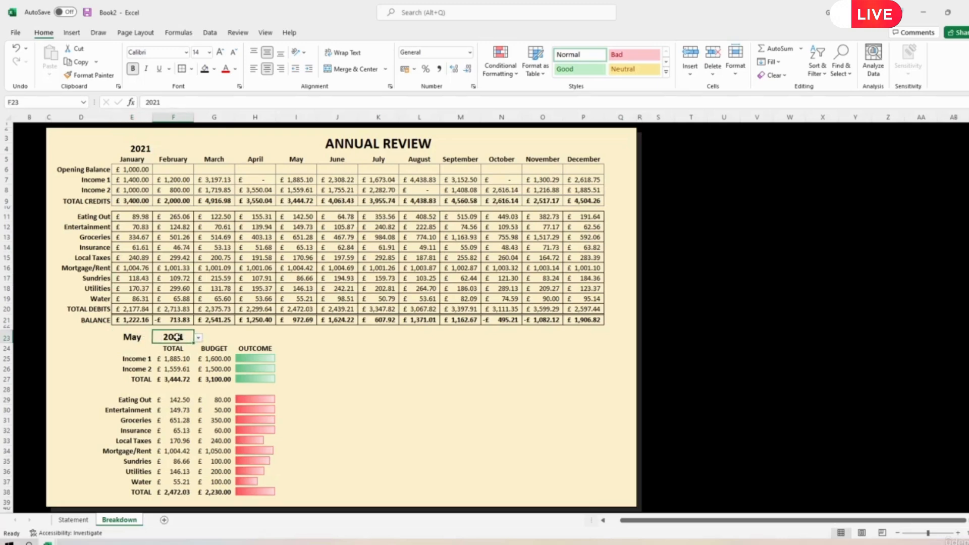
{"action": "left_click", "coordinate": [197, 339]}
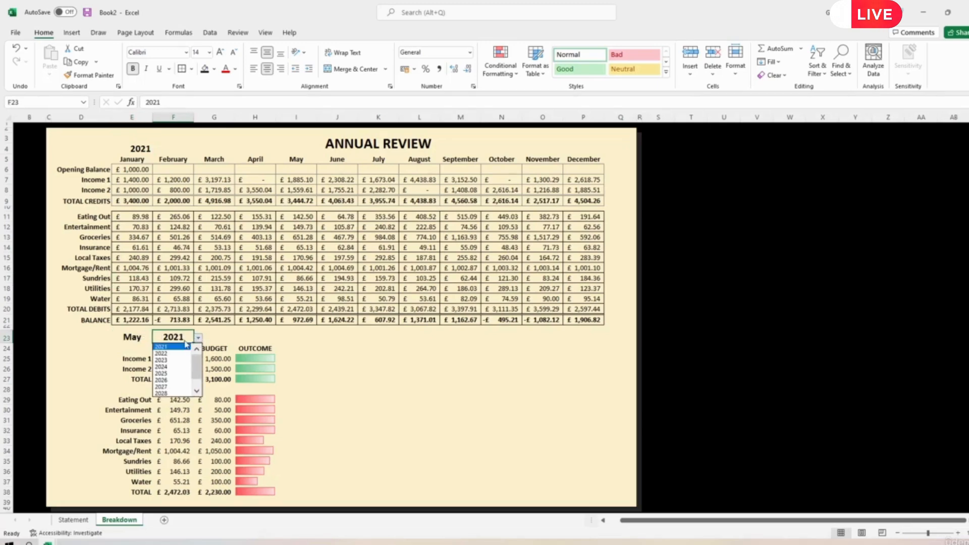
{"action": "left_click", "coordinate": [168, 354]}
Set the monthly breakdown's month in E23 to January
{"action": "left_click", "coordinate": [134, 337]}
{"action": "left_click", "coordinate": [157, 338]}
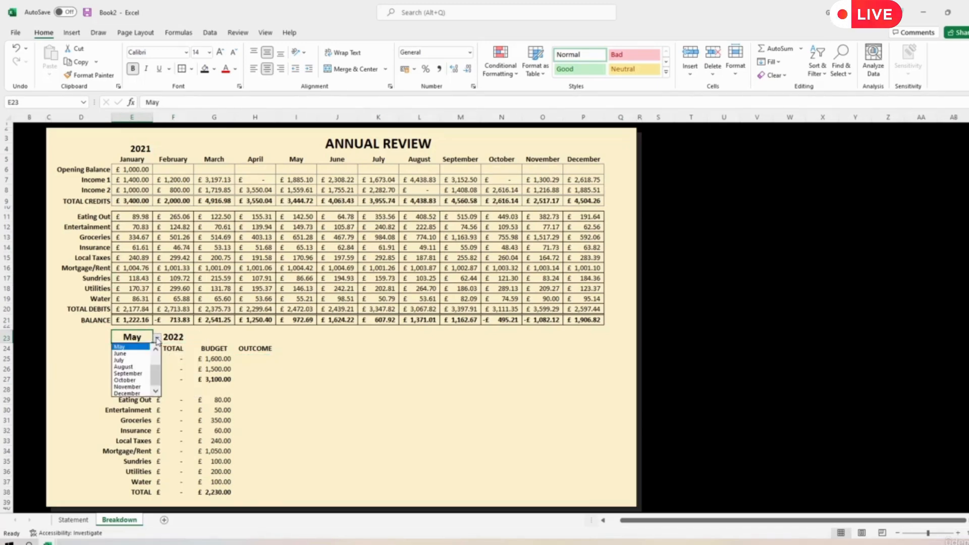
{"action": "scroll", "coordinate": [134, 363], "scroll_direction": "up", "scroll_amount": 2}
{"action": "left_click", "coordinate": [124, 347]}
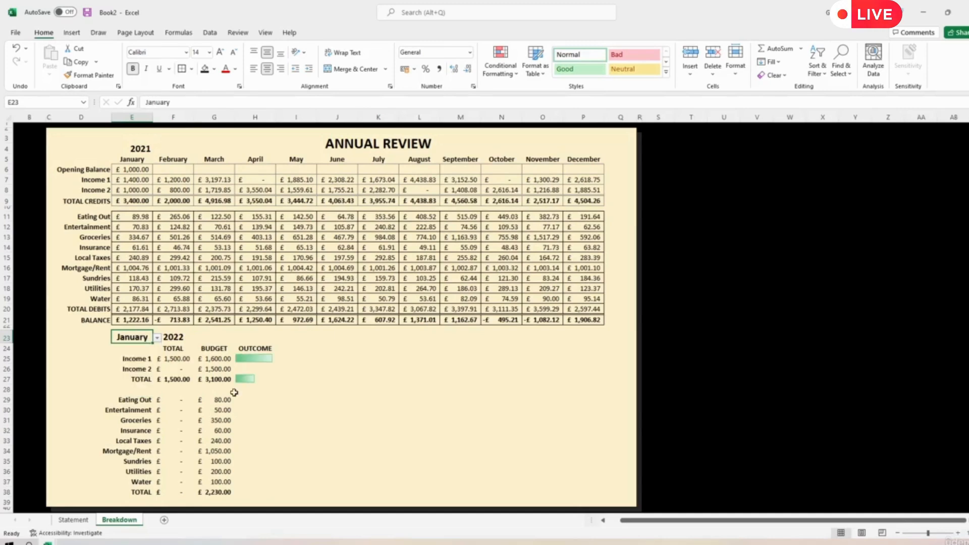
Switch the monthly breakdown's year in F23 back to 2021
{"action": "left_click", "coordinate": [170, 338]}
{"action": "left_click", "coordinate": [198, 337]}
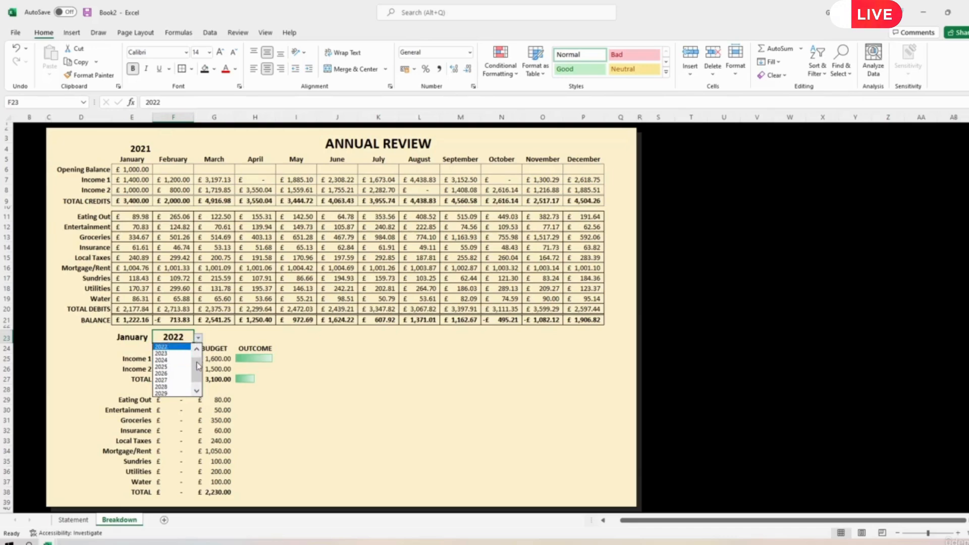
{"action": "left_click_drag", "start_coordinate": [199, 367], "coordinate": [199, 353]}
{"action": "left_click", "coordinate": [161, 346]}
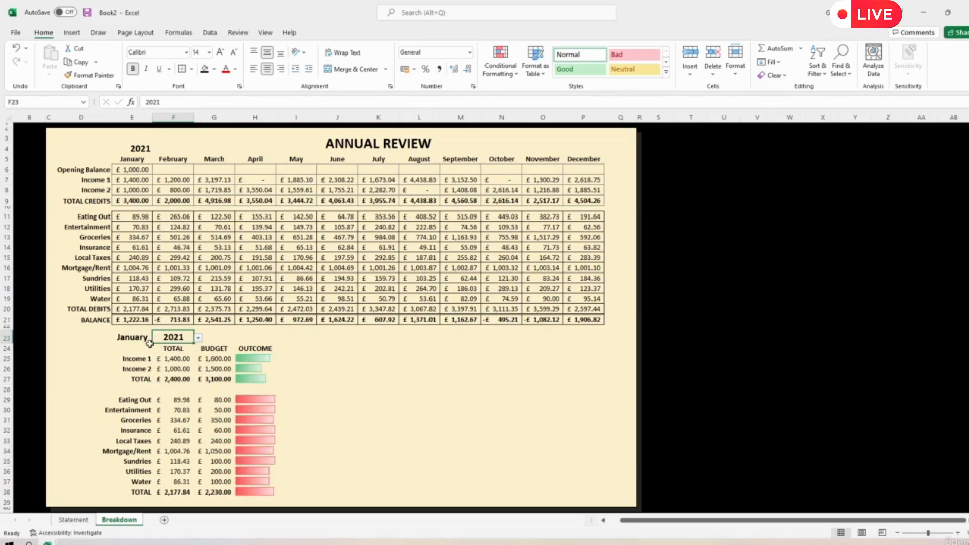
Review the Statement sheet's transactions from the first row to the last entry and back, checking categories, credits, debits and balances
{"action": "left_click", "coordinate": [73, 519]}
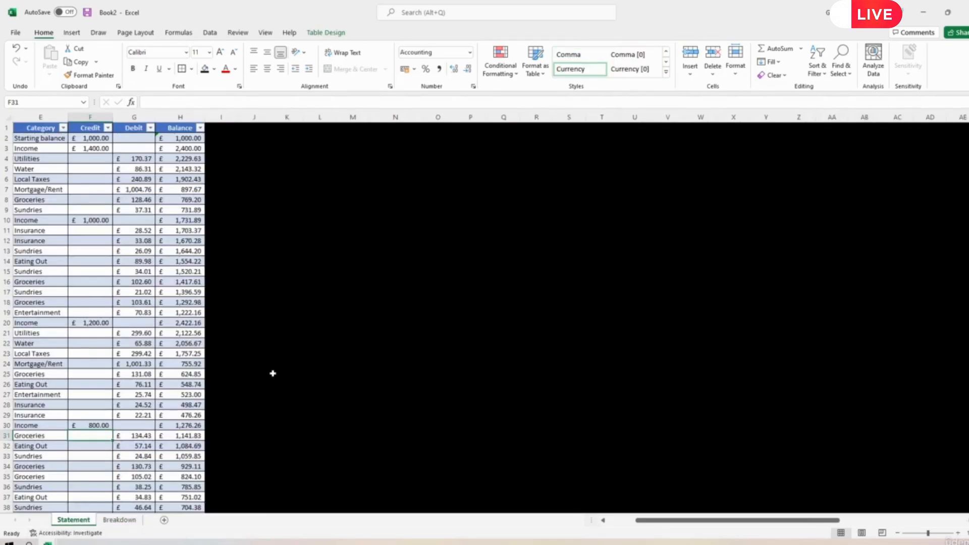
{"action": "scroll", "coordinate": [272, 374], "scroll_direction": "down", "scroll_amount": 20}
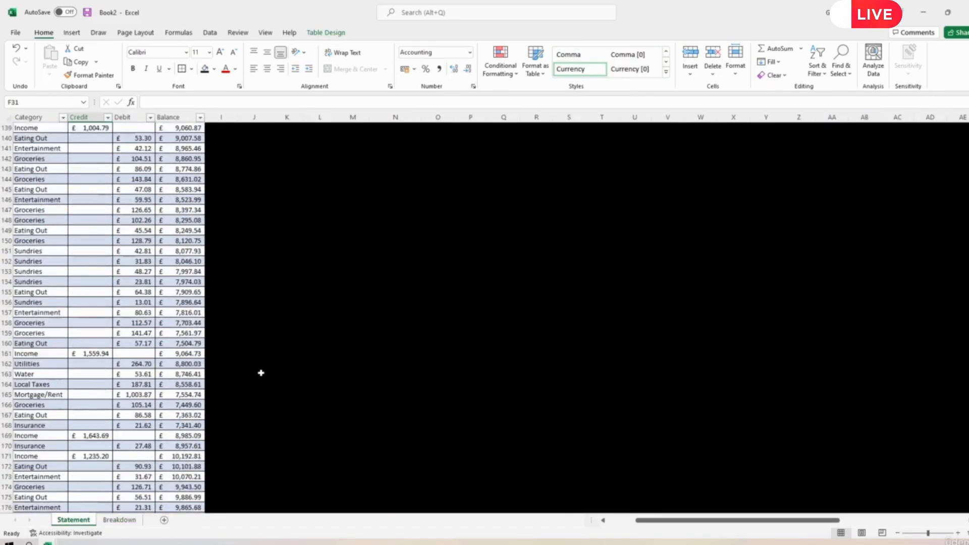
{"action": "scroll", "coordinate": [261, 372], "scroll_direction": "down", "scroll_amount": 20}
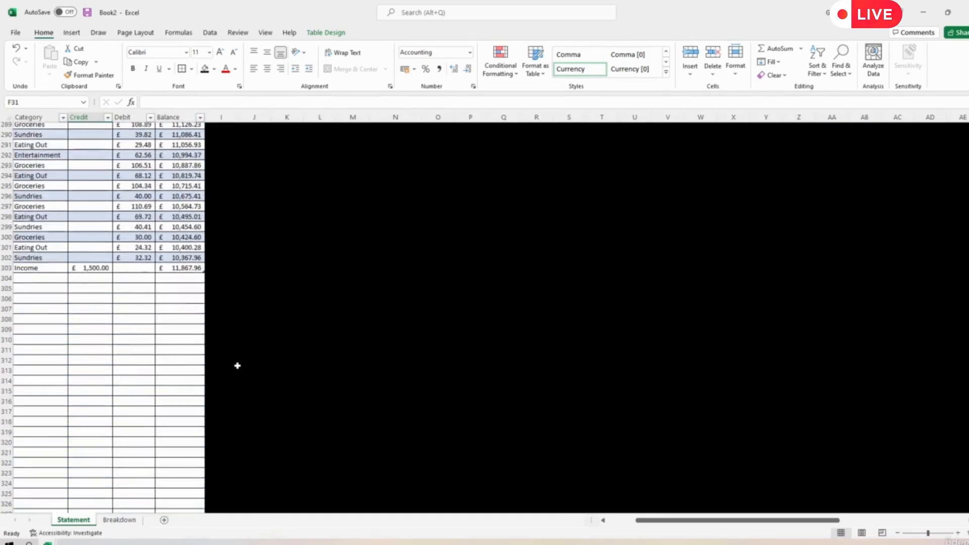
{"action": "scroll", "coordinate": [238, 366], "scroll_direction": "up", "scroll_amount": 2}
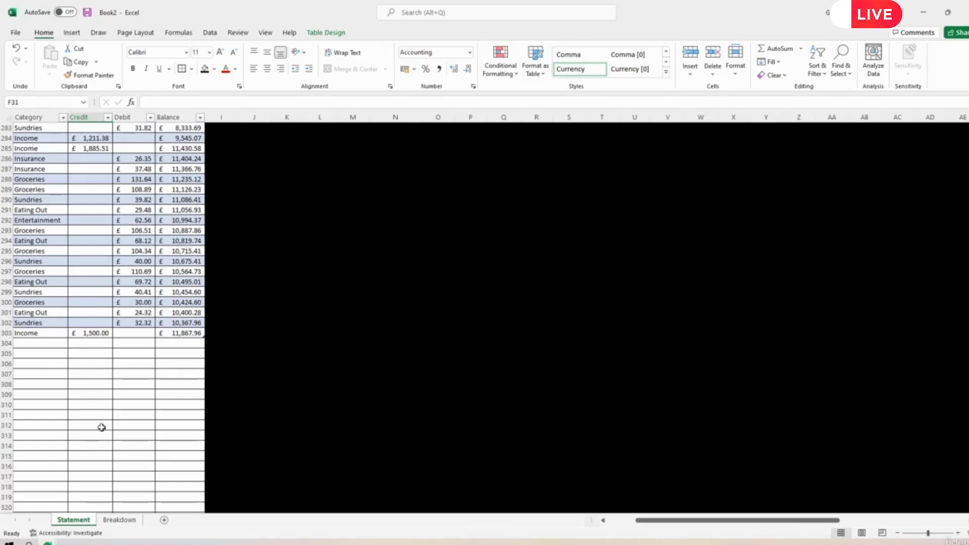
{"action": "scroll", "coordinate": [101, 427], "scroll_direction": "up", "scroll_amount": 20}
{"action": "scroll", "coordinate": [101, 427], "scroll_direction": "up", "scroll_amount": 6}
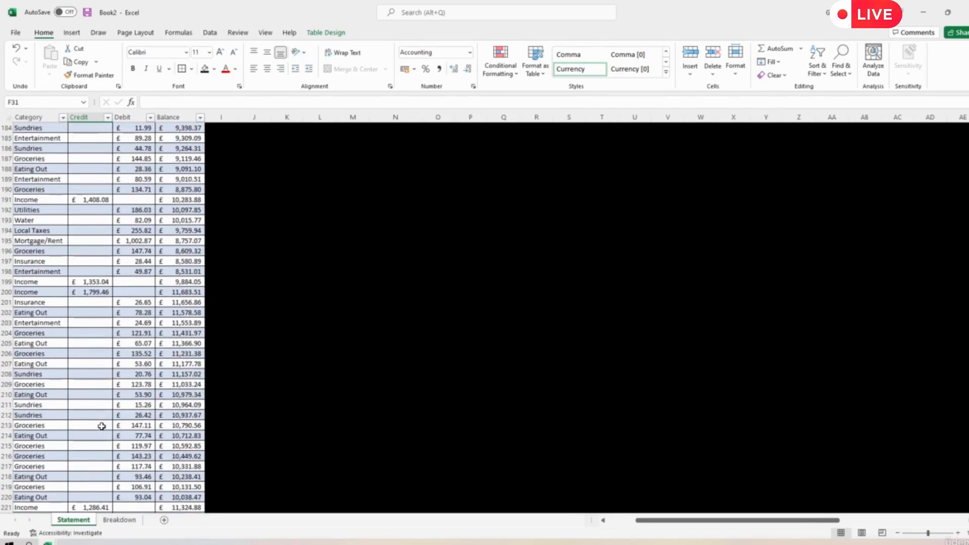
{"action": "scroll", "coordinate": [101, 426], "scroll_direction": "up", "scroll_amount": 20}
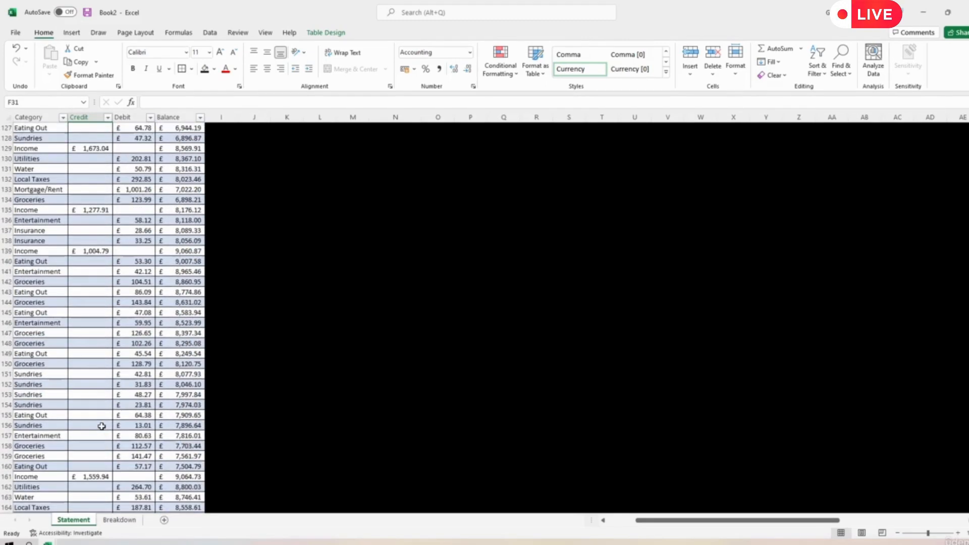
{"action": "scroll", "coordinate": [101, 426], "scroll_direction": "up", "scroll_amount": 20}
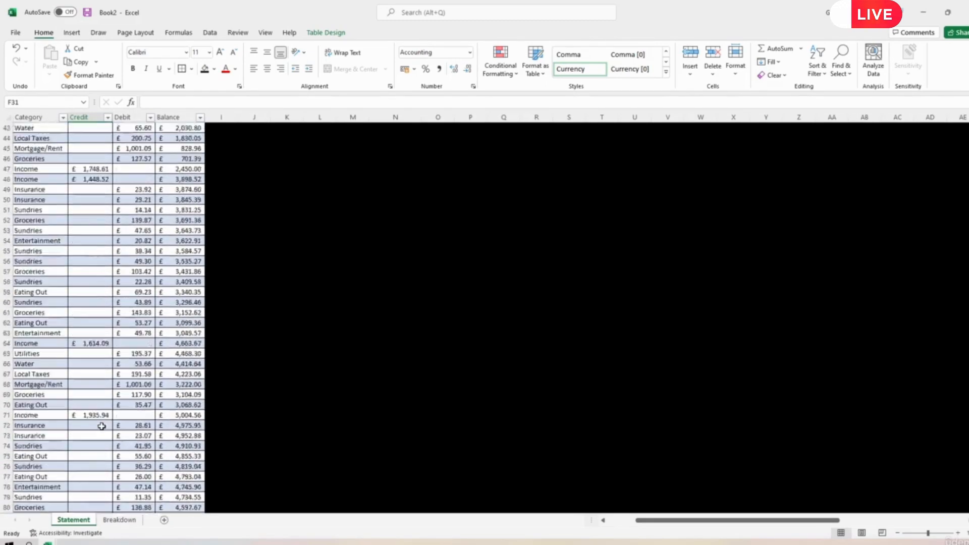
{"action": "scroll", "coordinate": [101, 426], "scroll_direction": "up", "scroll_amount": 4}
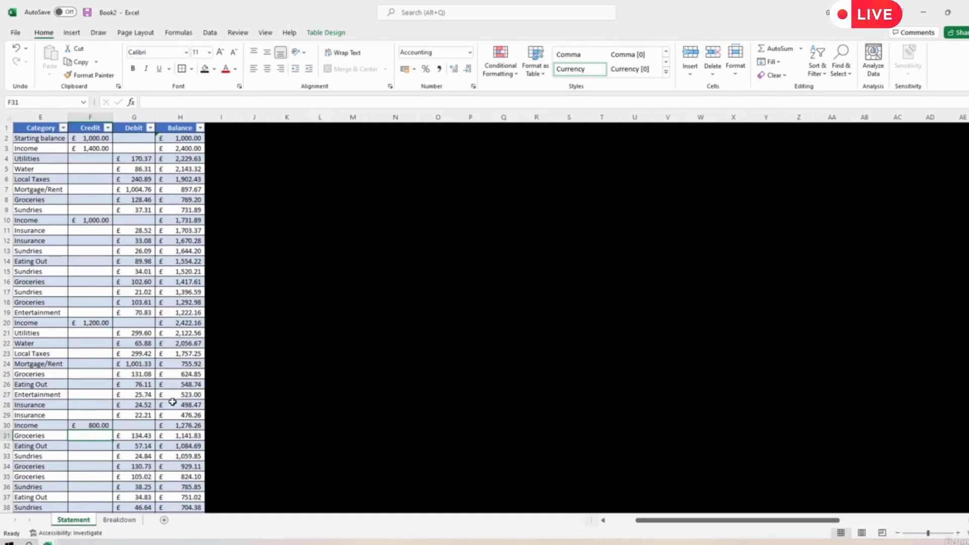
{"action": "left_click", "coordinate": [121, 520]}
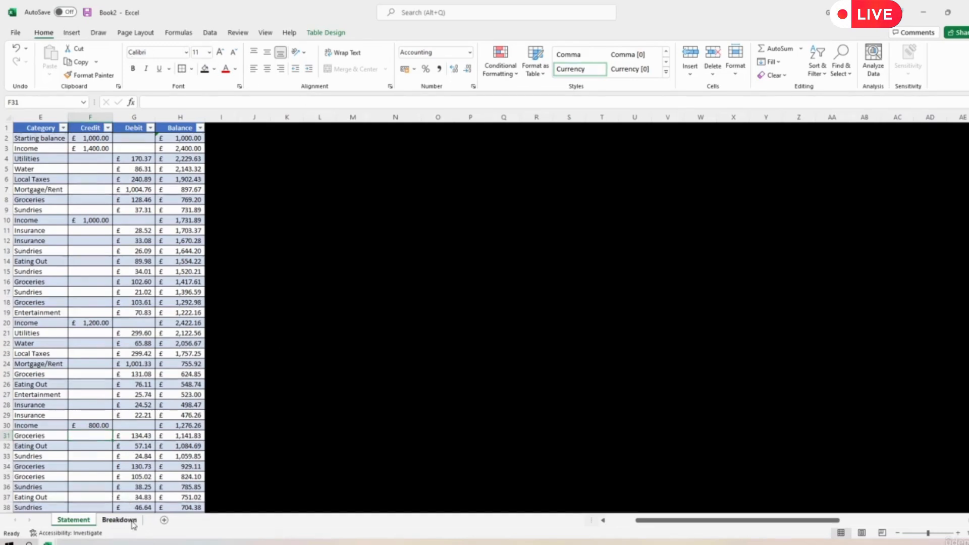
{"action": "left_click", "coordinate": [82, 520]}
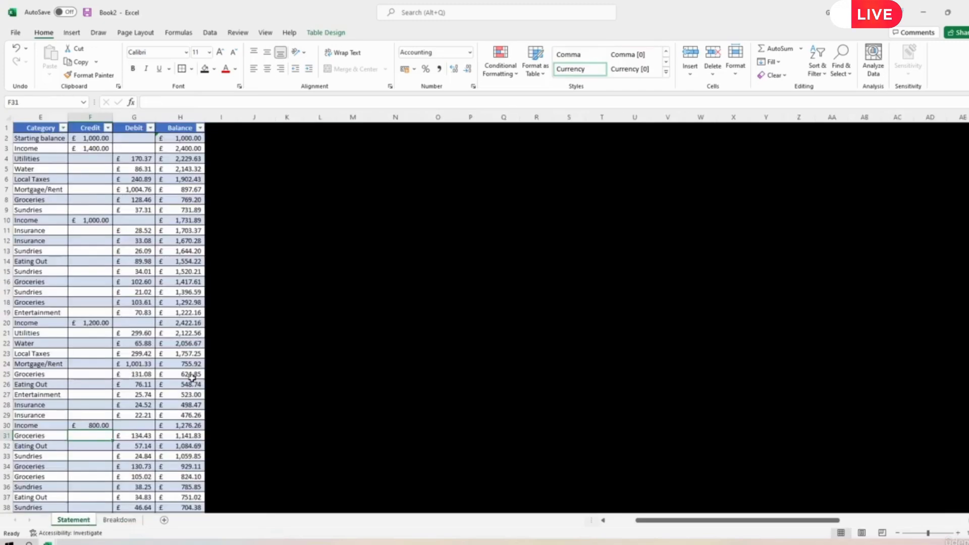